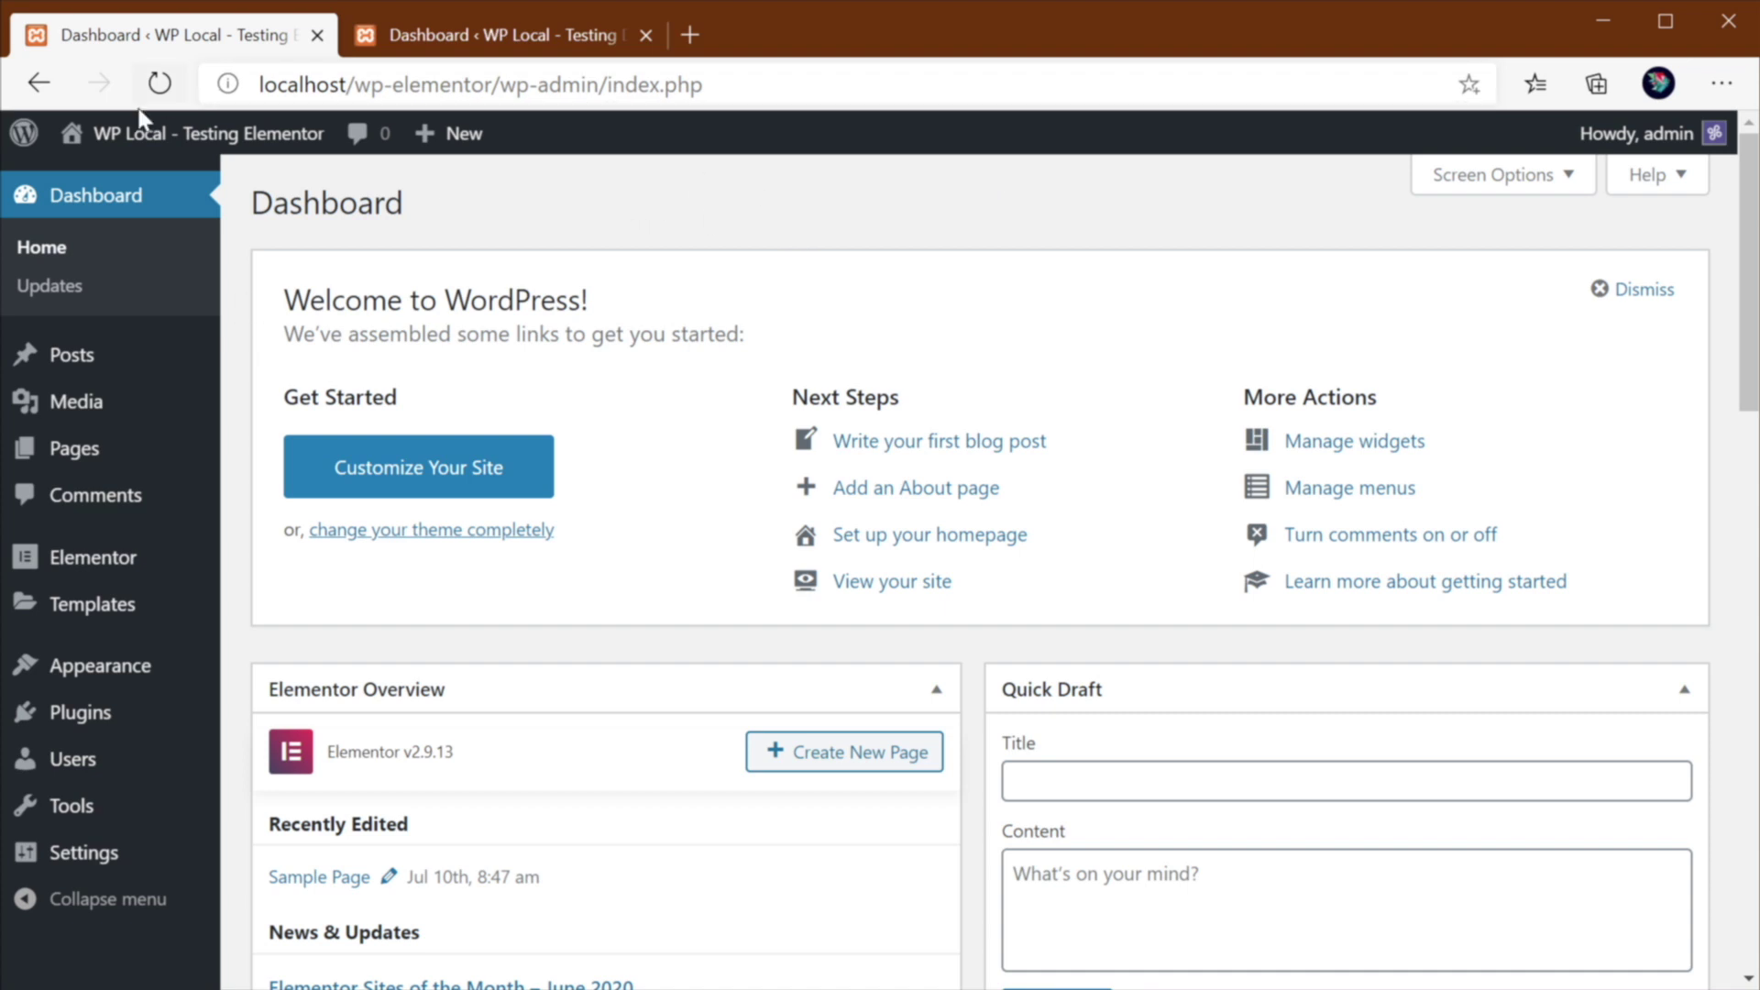
Step: From the Elementor site's Pages list, open Sample Page with Edit with Elementor
left_click(458, 44)
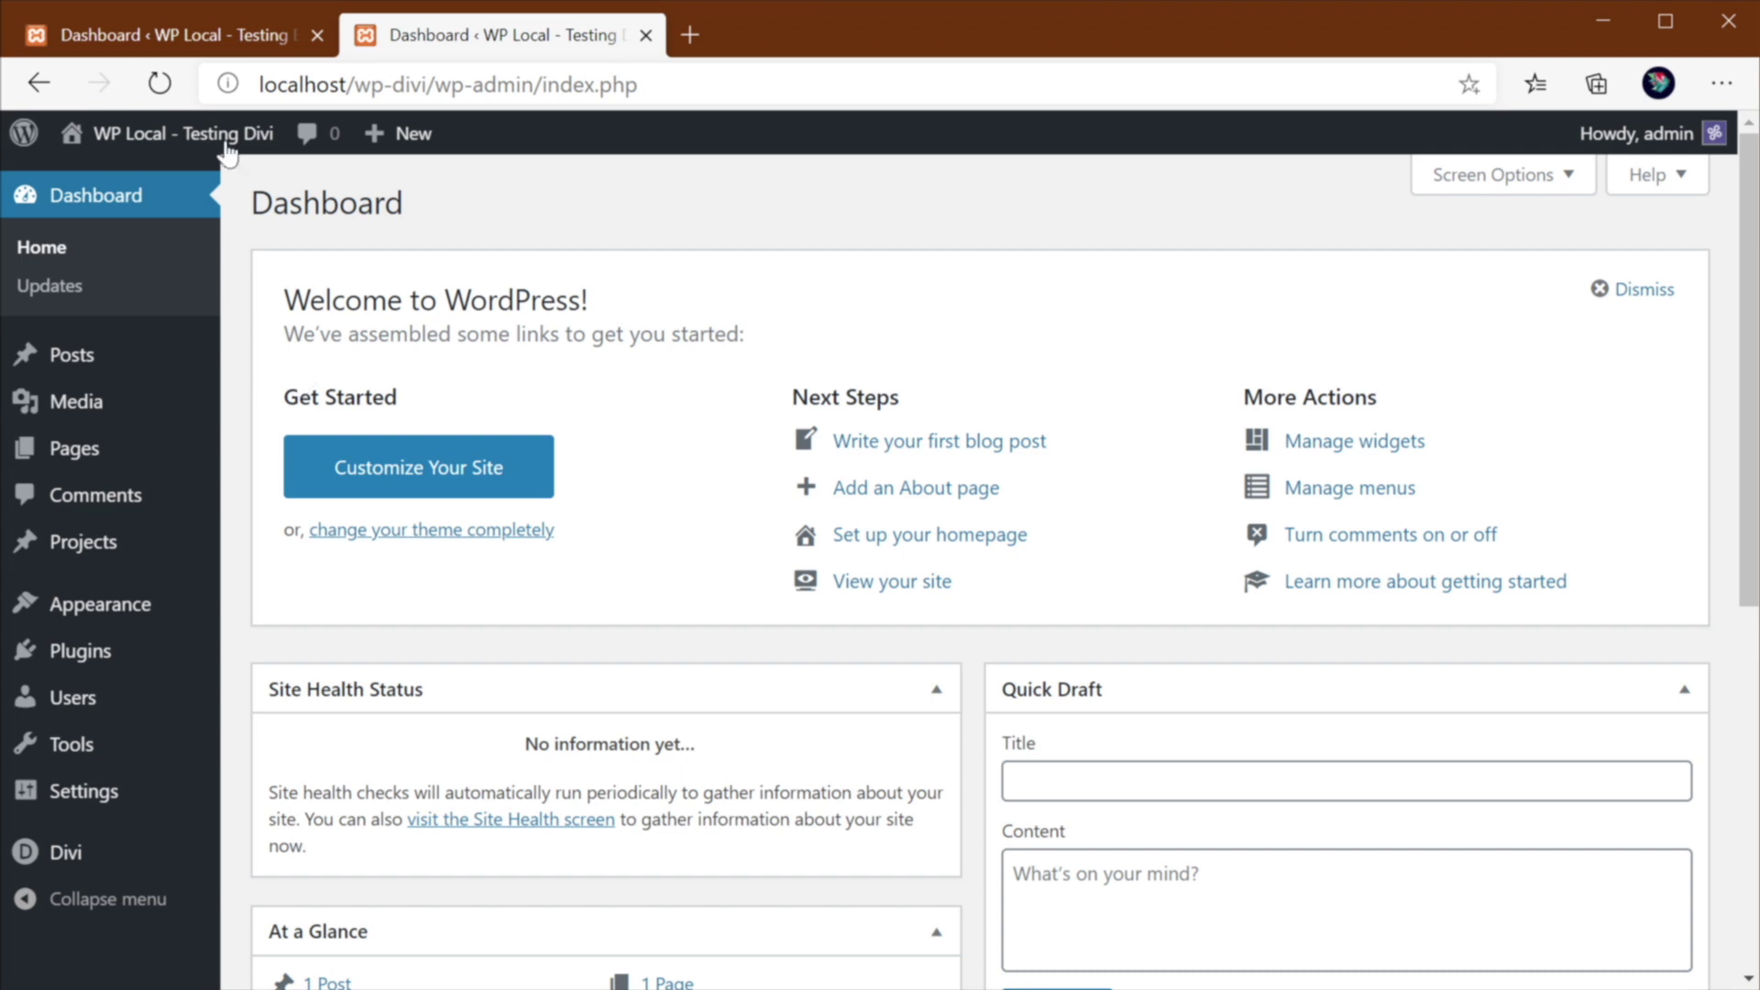
left_click(328, 36)
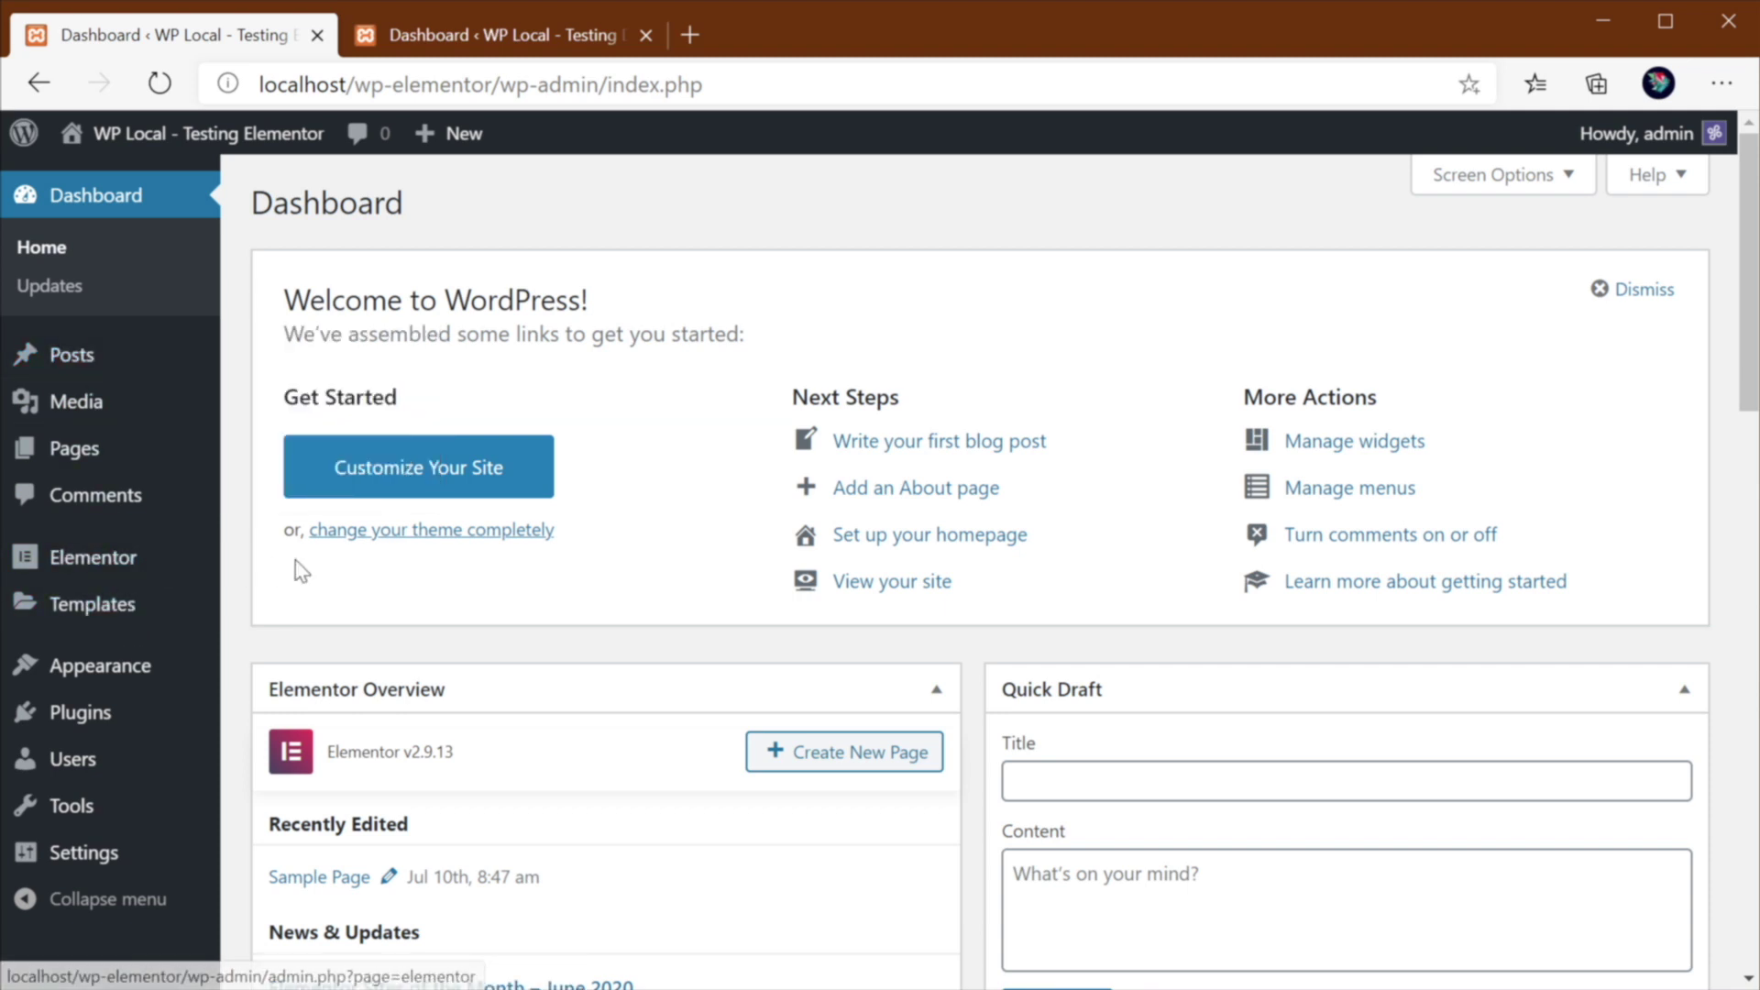
mouse_move(138, 460)
left_click(348, 495)
left_click(367, 487)
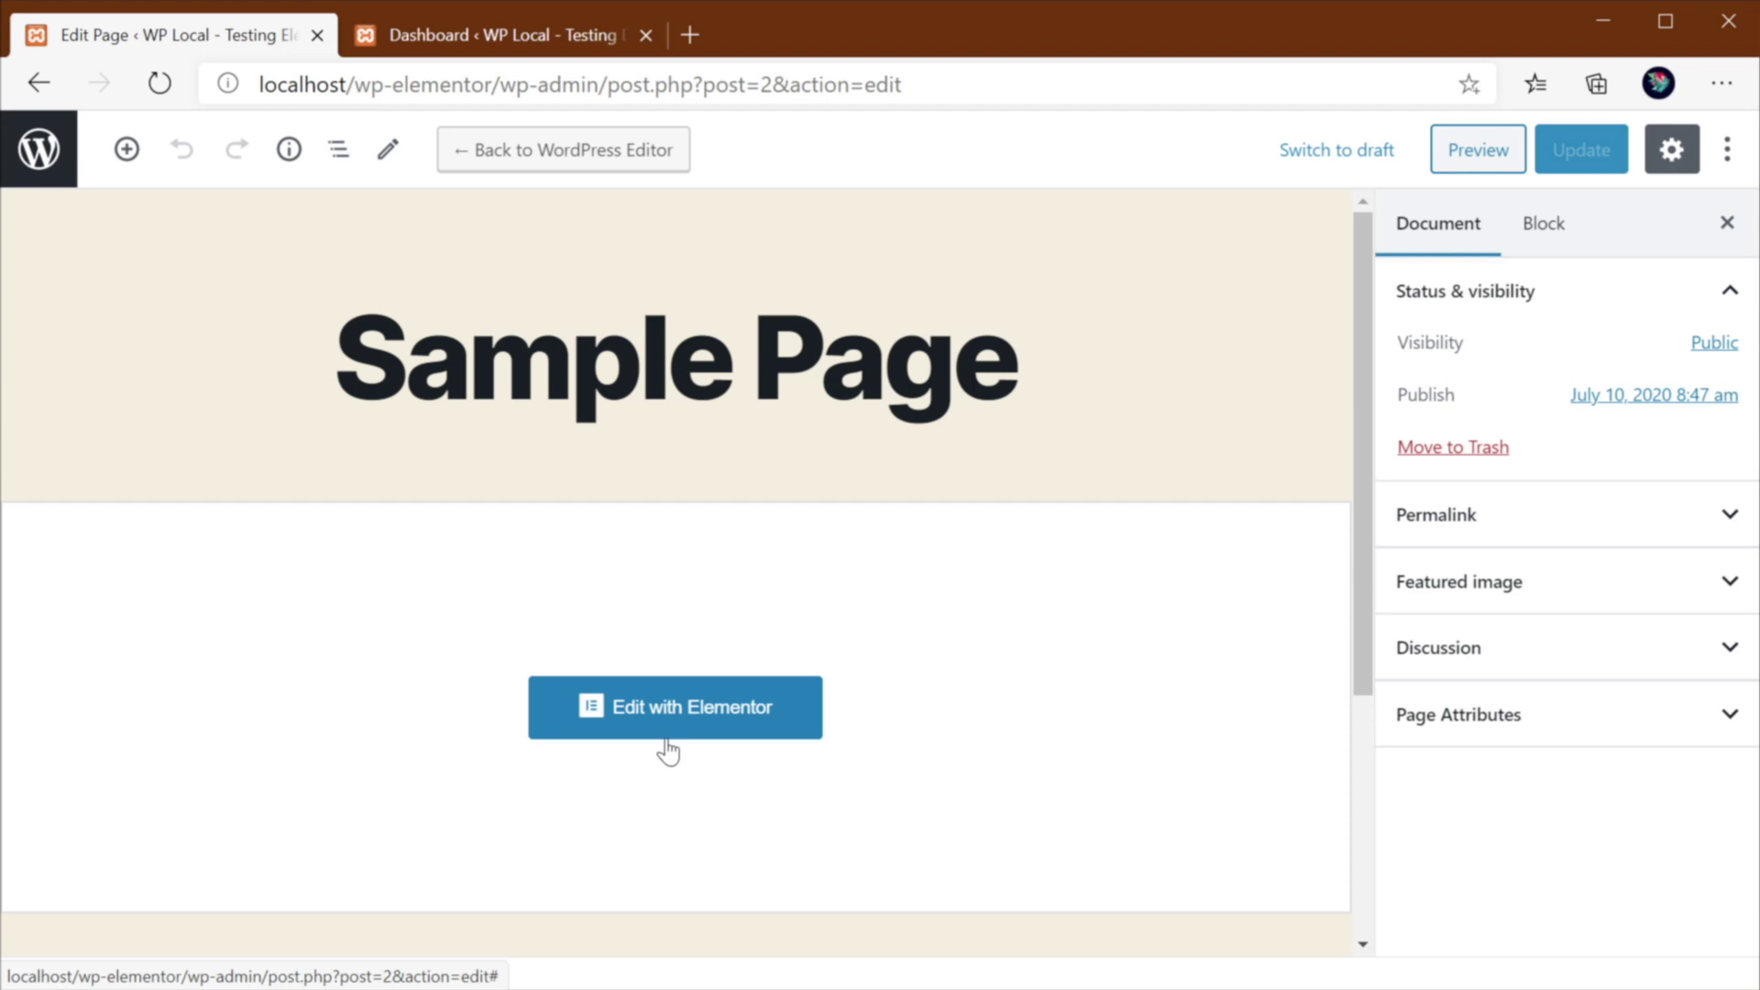
left_click(658, 718)
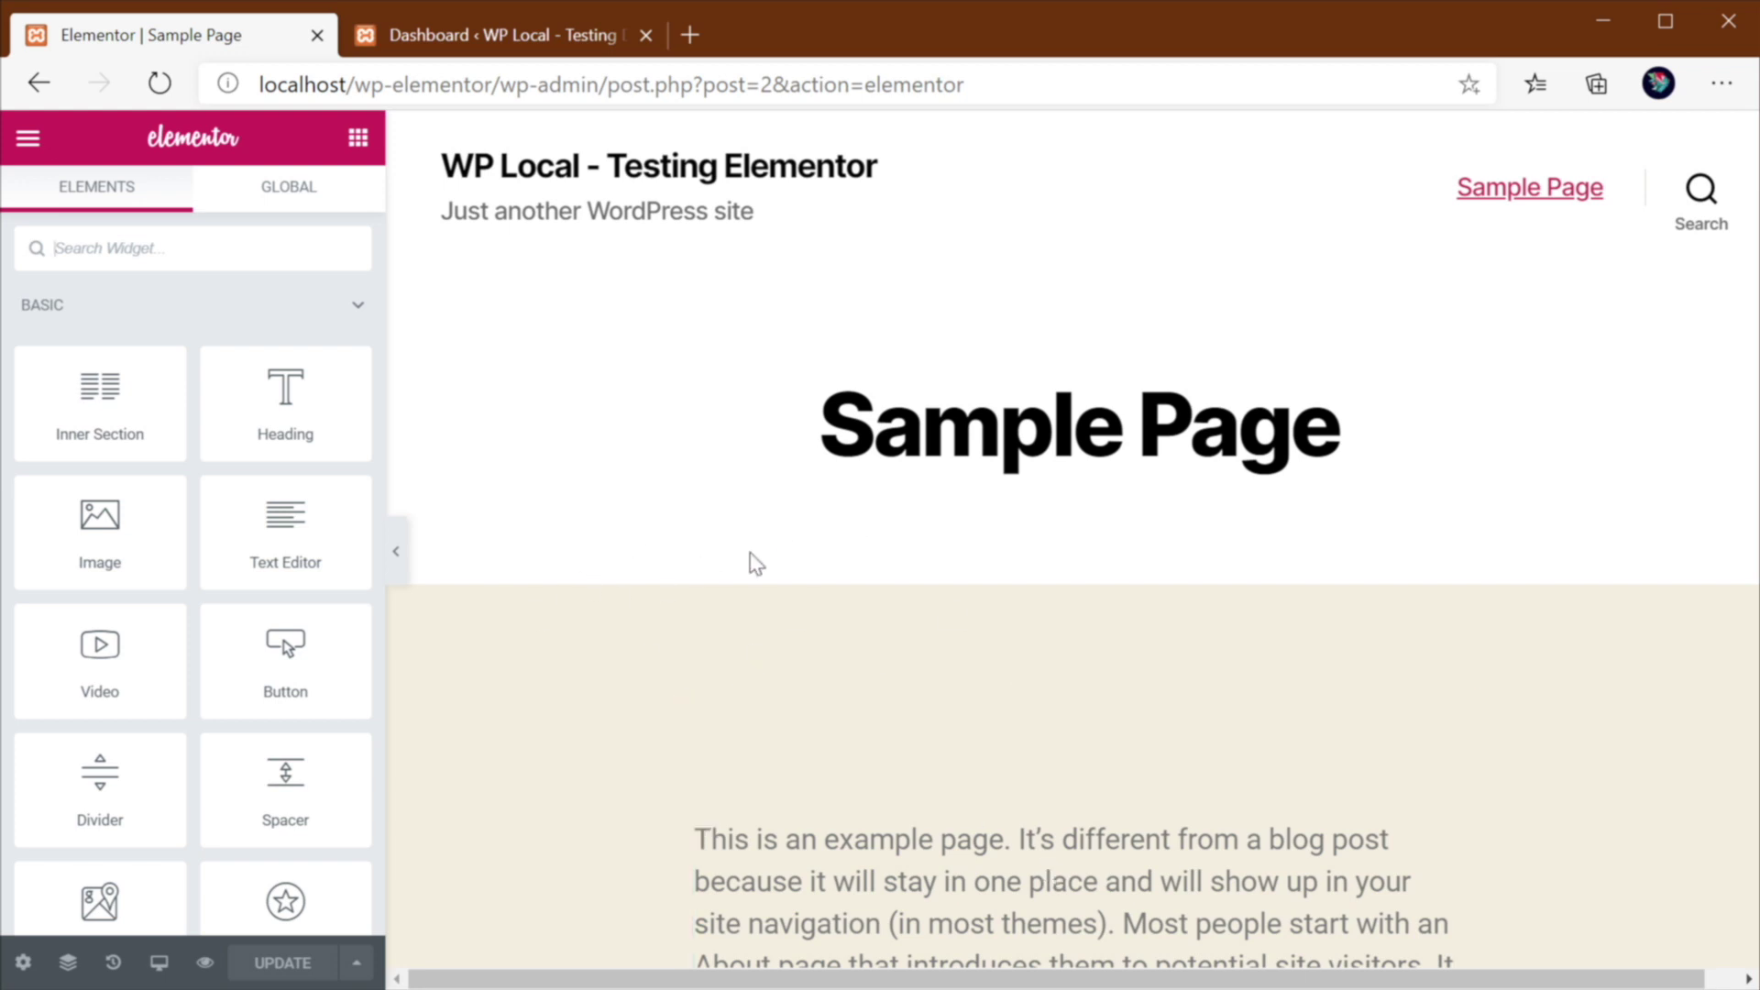
Step: Place a Heading widget above the Sample Page's example paragraph
scroll(749, 563, "down", 6)
scroll(798, 542, "up", 6)
scroll(146, 330, "down", 5)
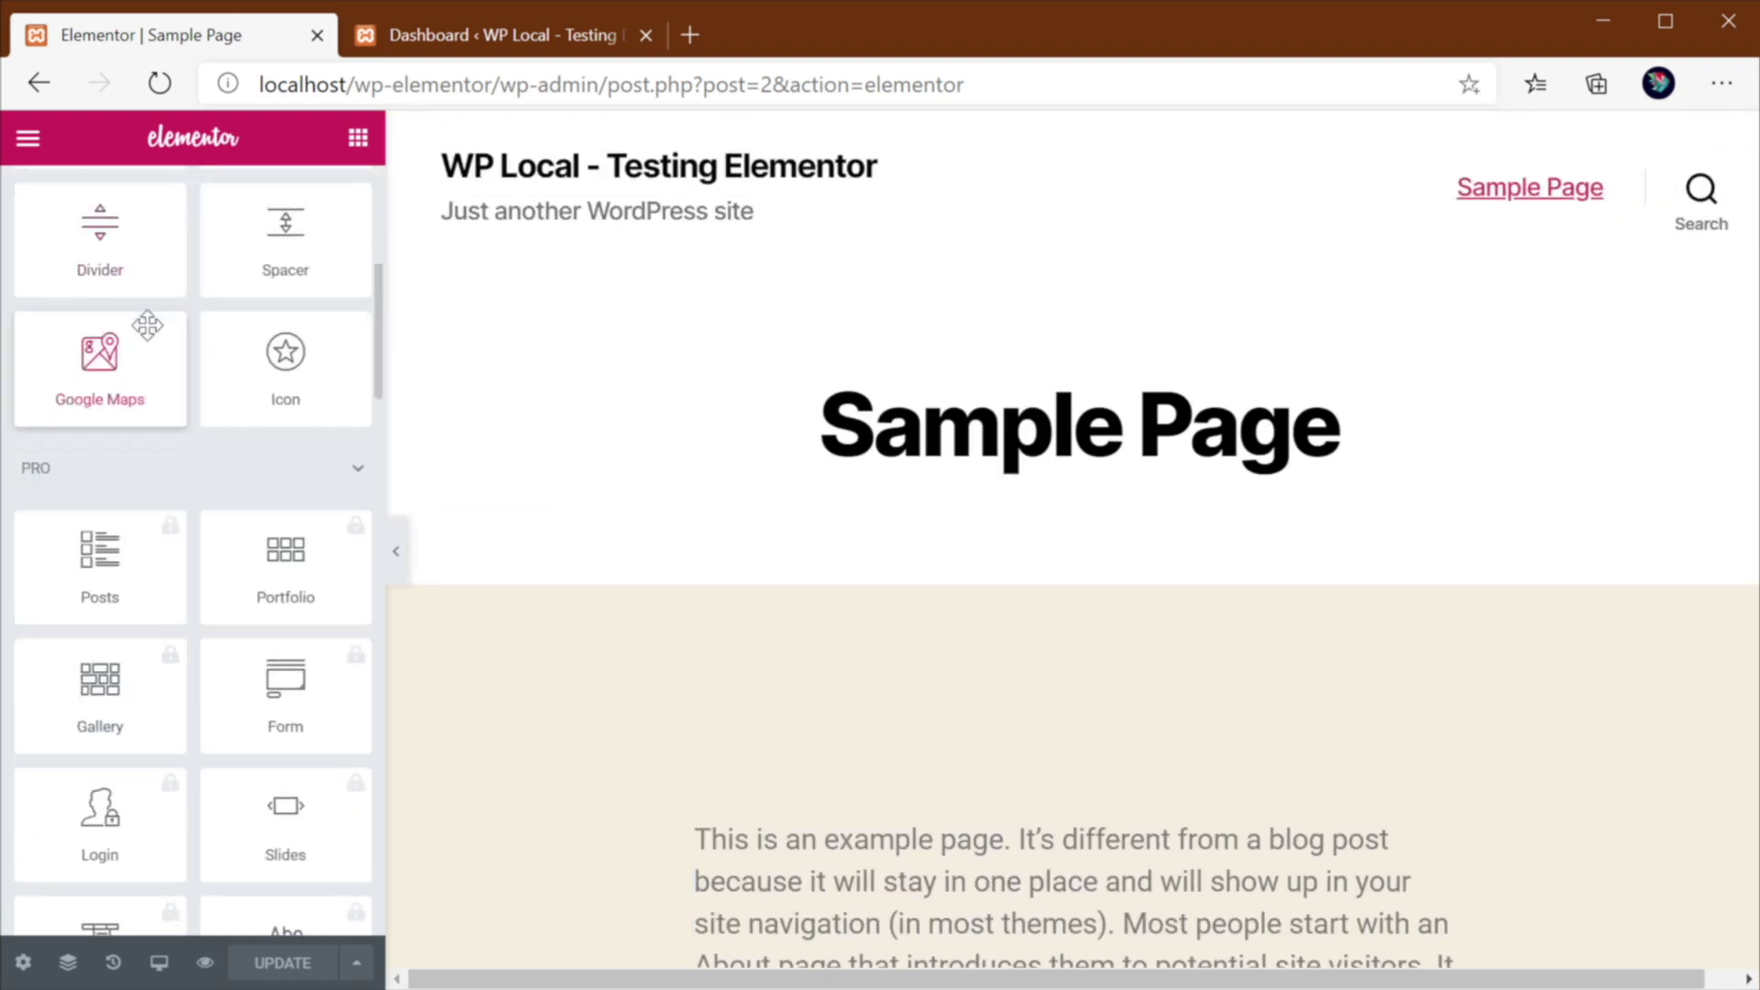
scroll(147, 325, "down", 15)
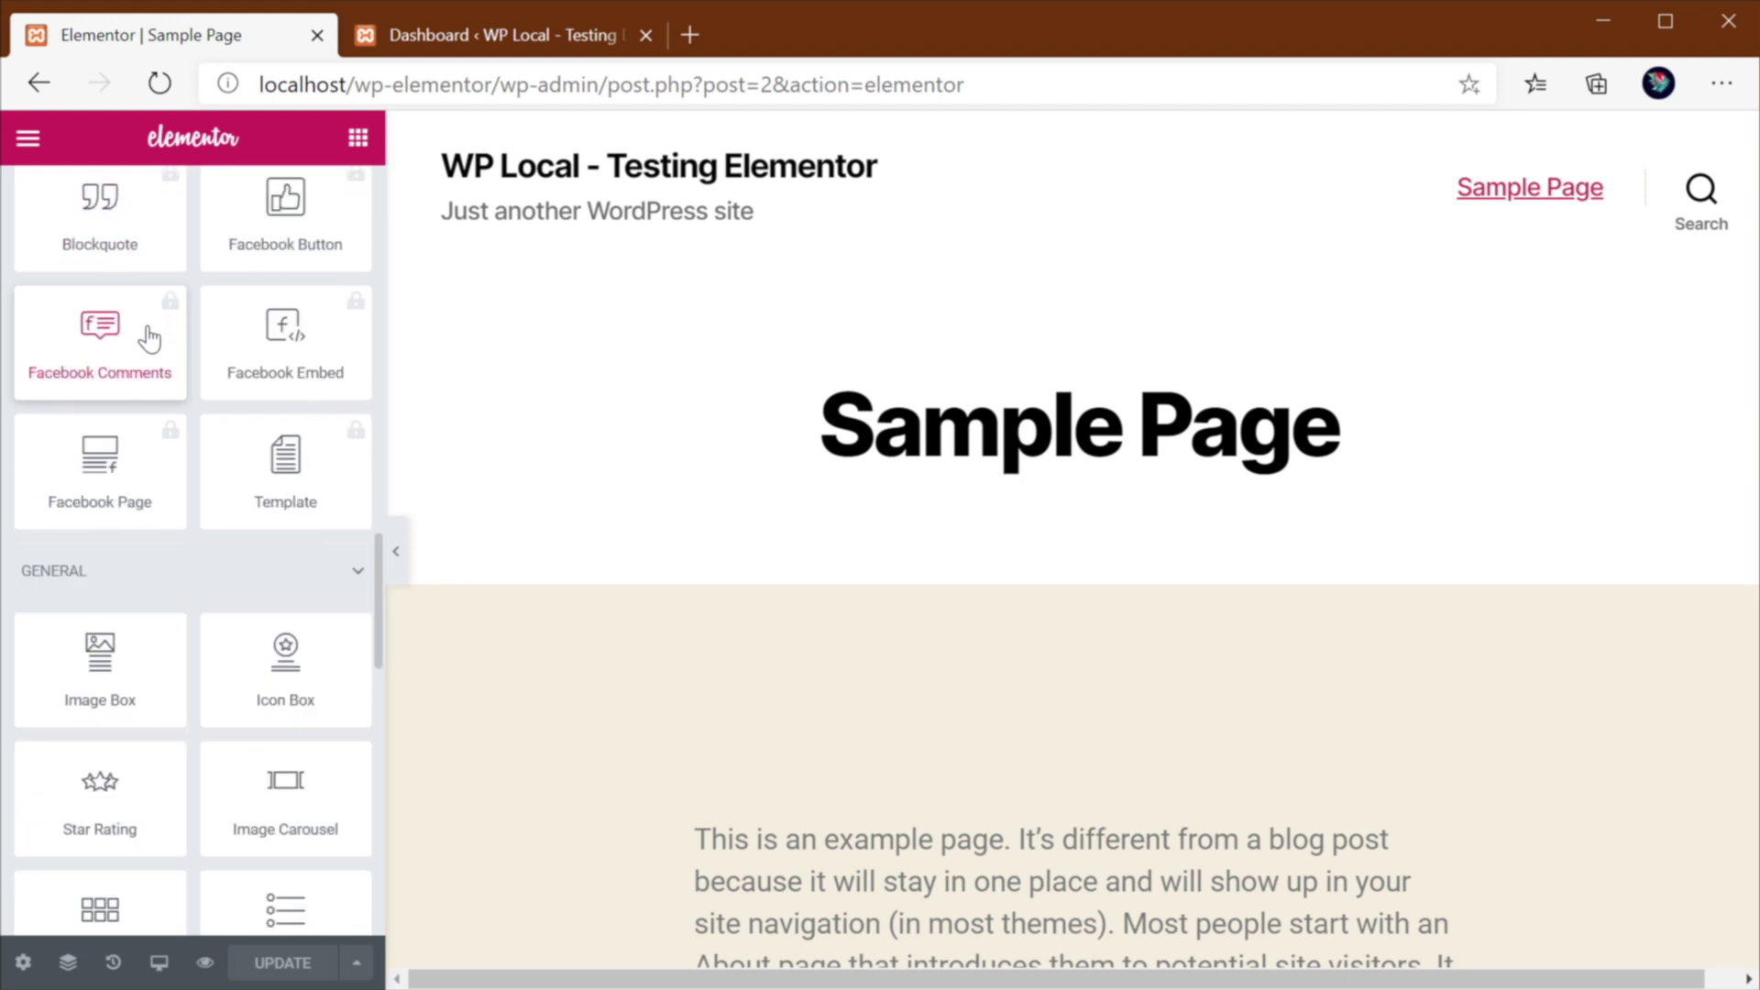
scroll(150, 339, "down", 12)
scroll(202, 410, "up", 12)
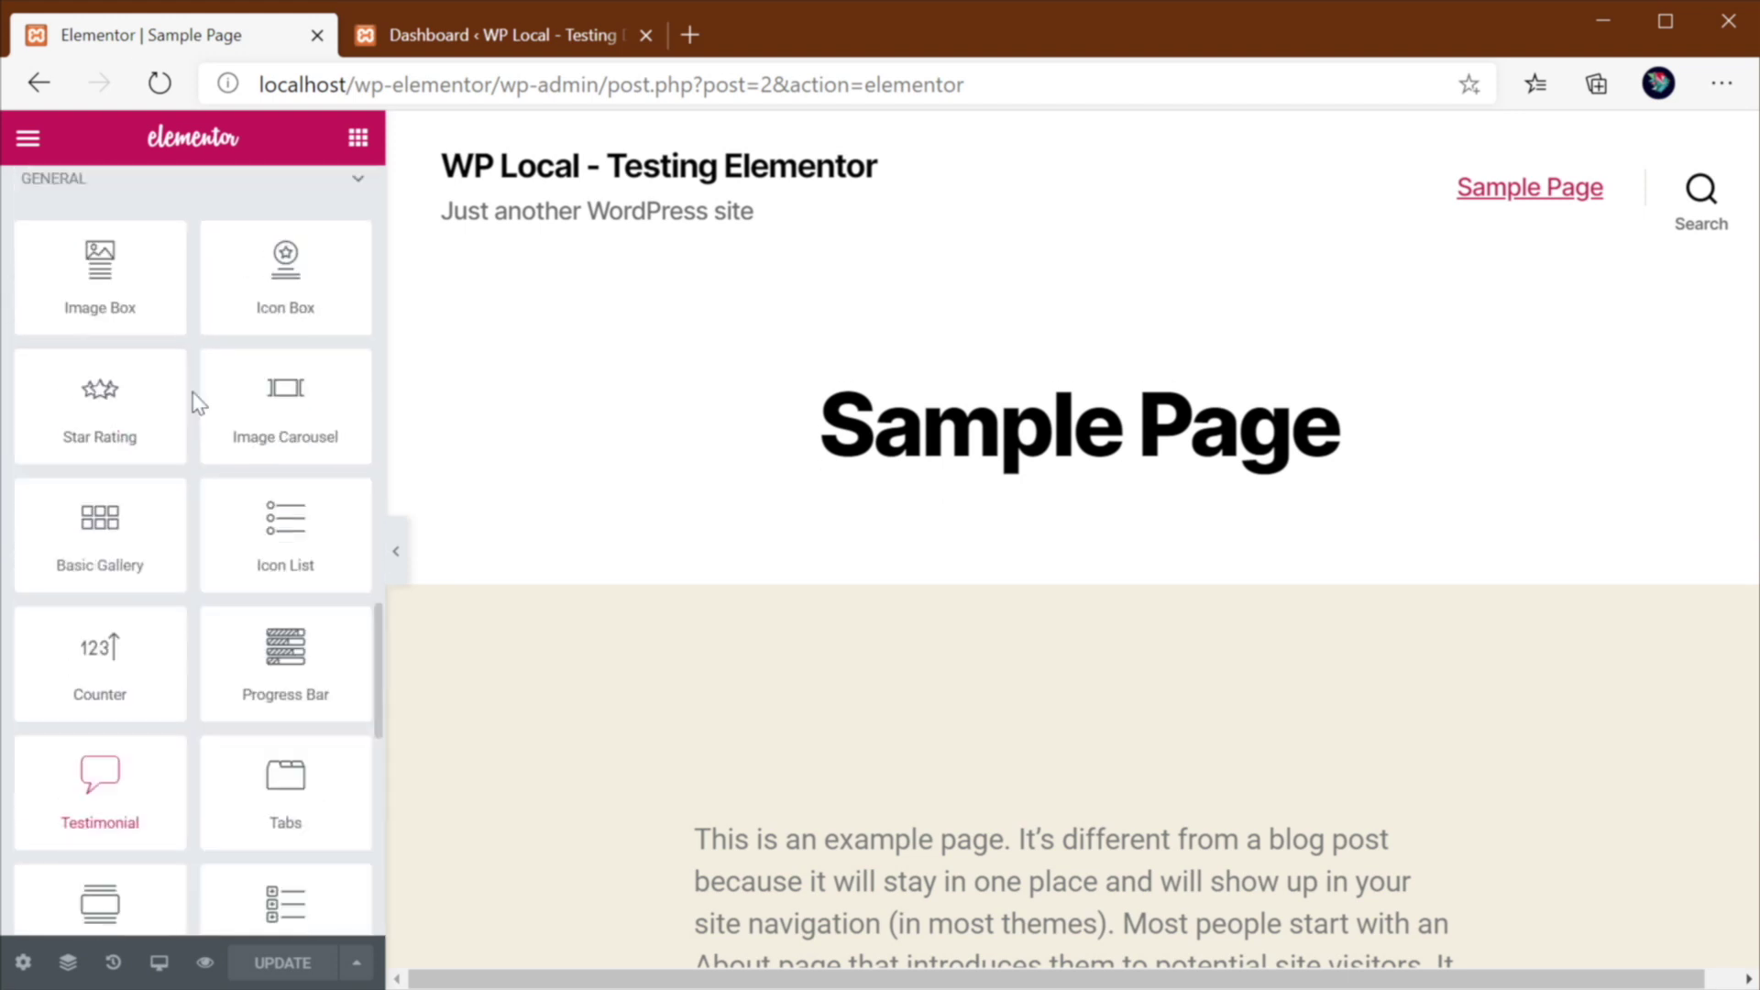
scroll(202, 410, "up", 20)
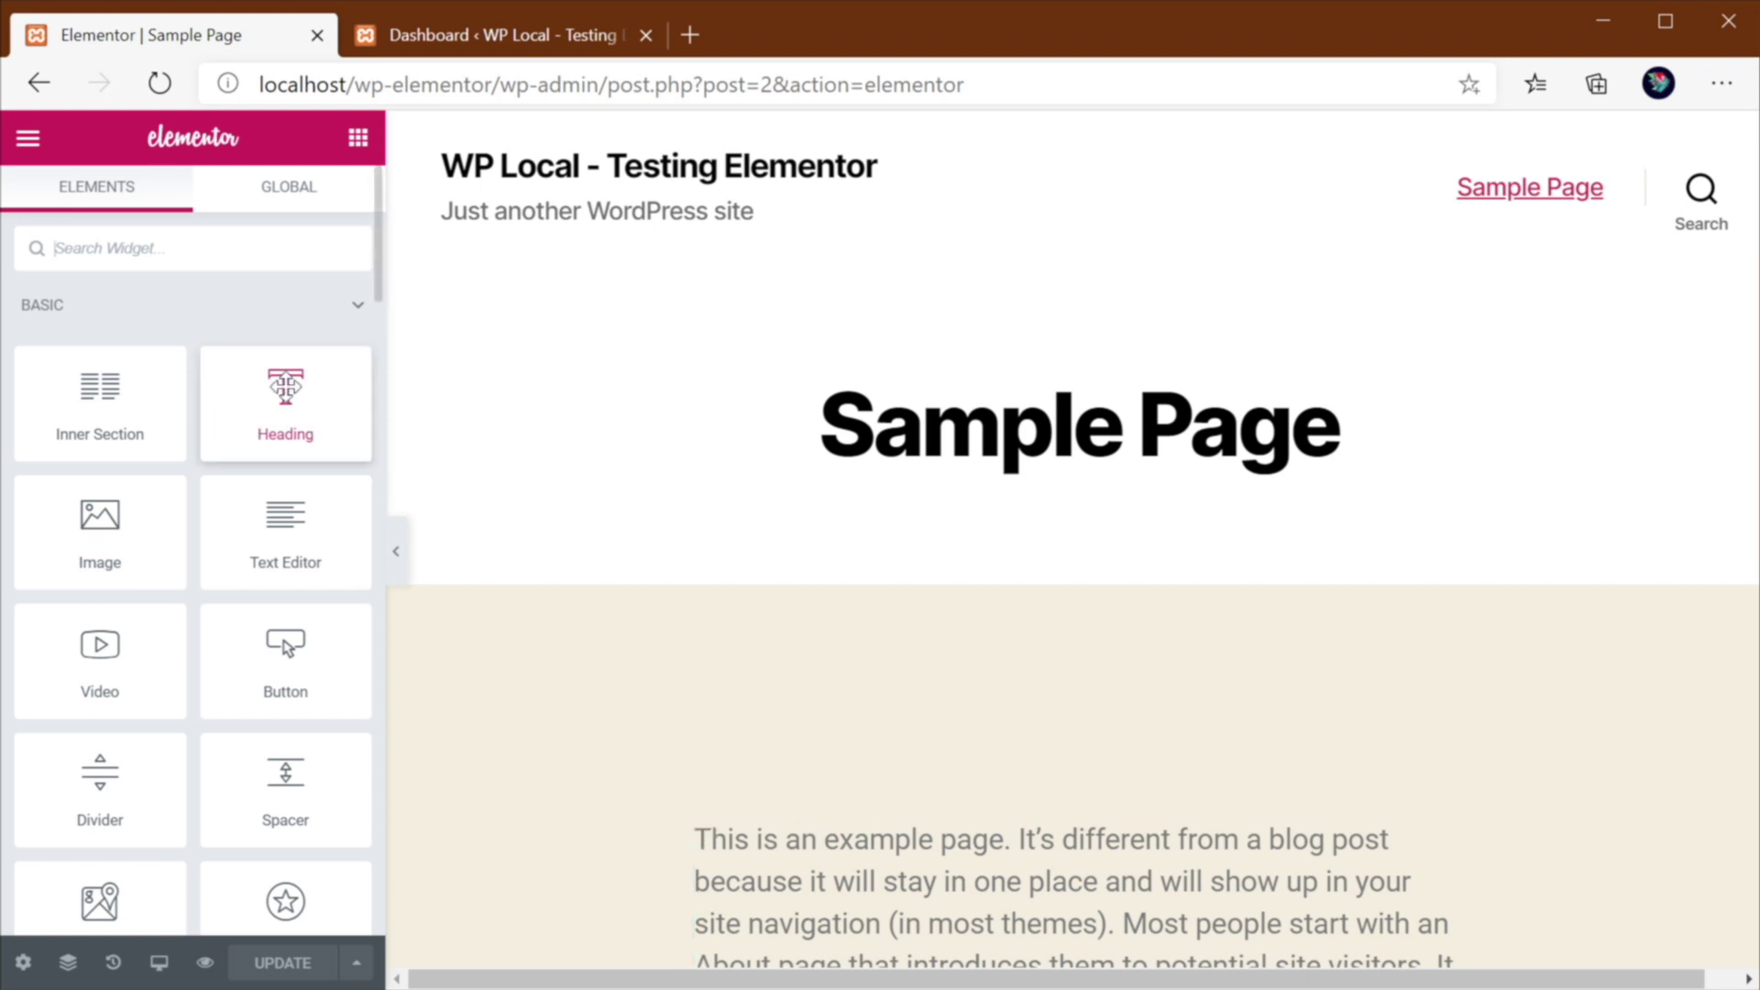
left_click_drag(285, 385, 794, 853)
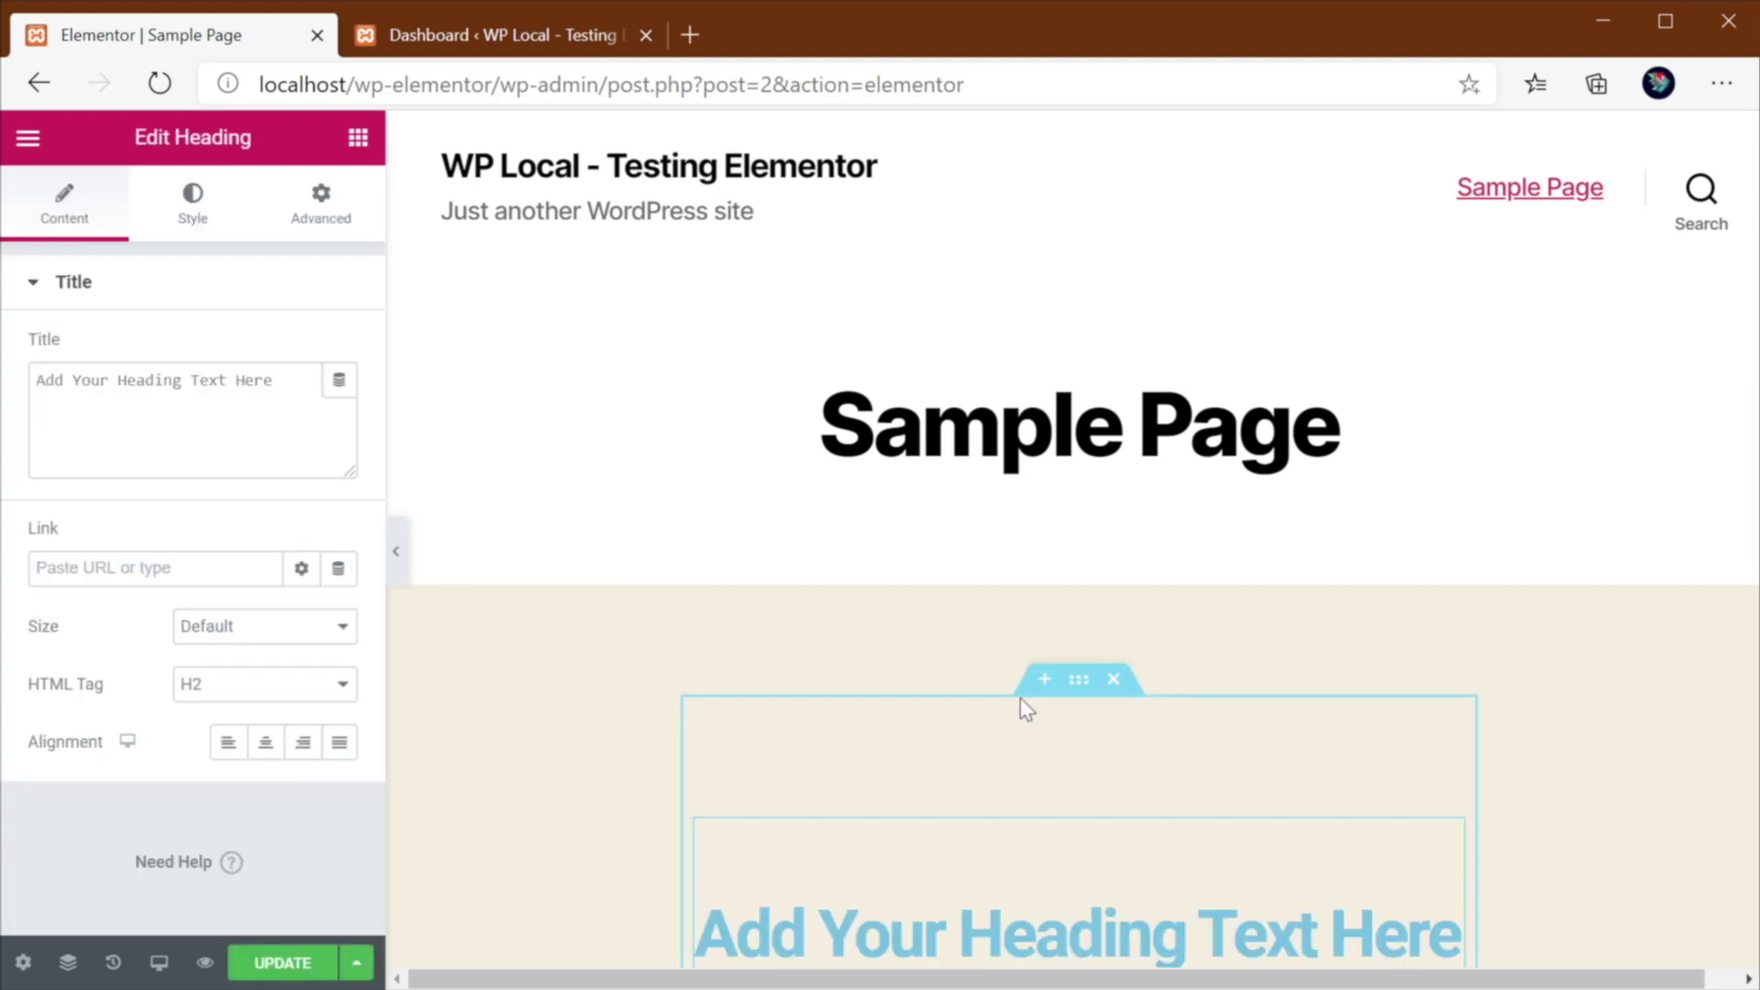
Step: Replace the heading's placeholder text with 'Hello' and bring up the paragraph's Text Editor settings
scroll(1021, 707, "down", 5)
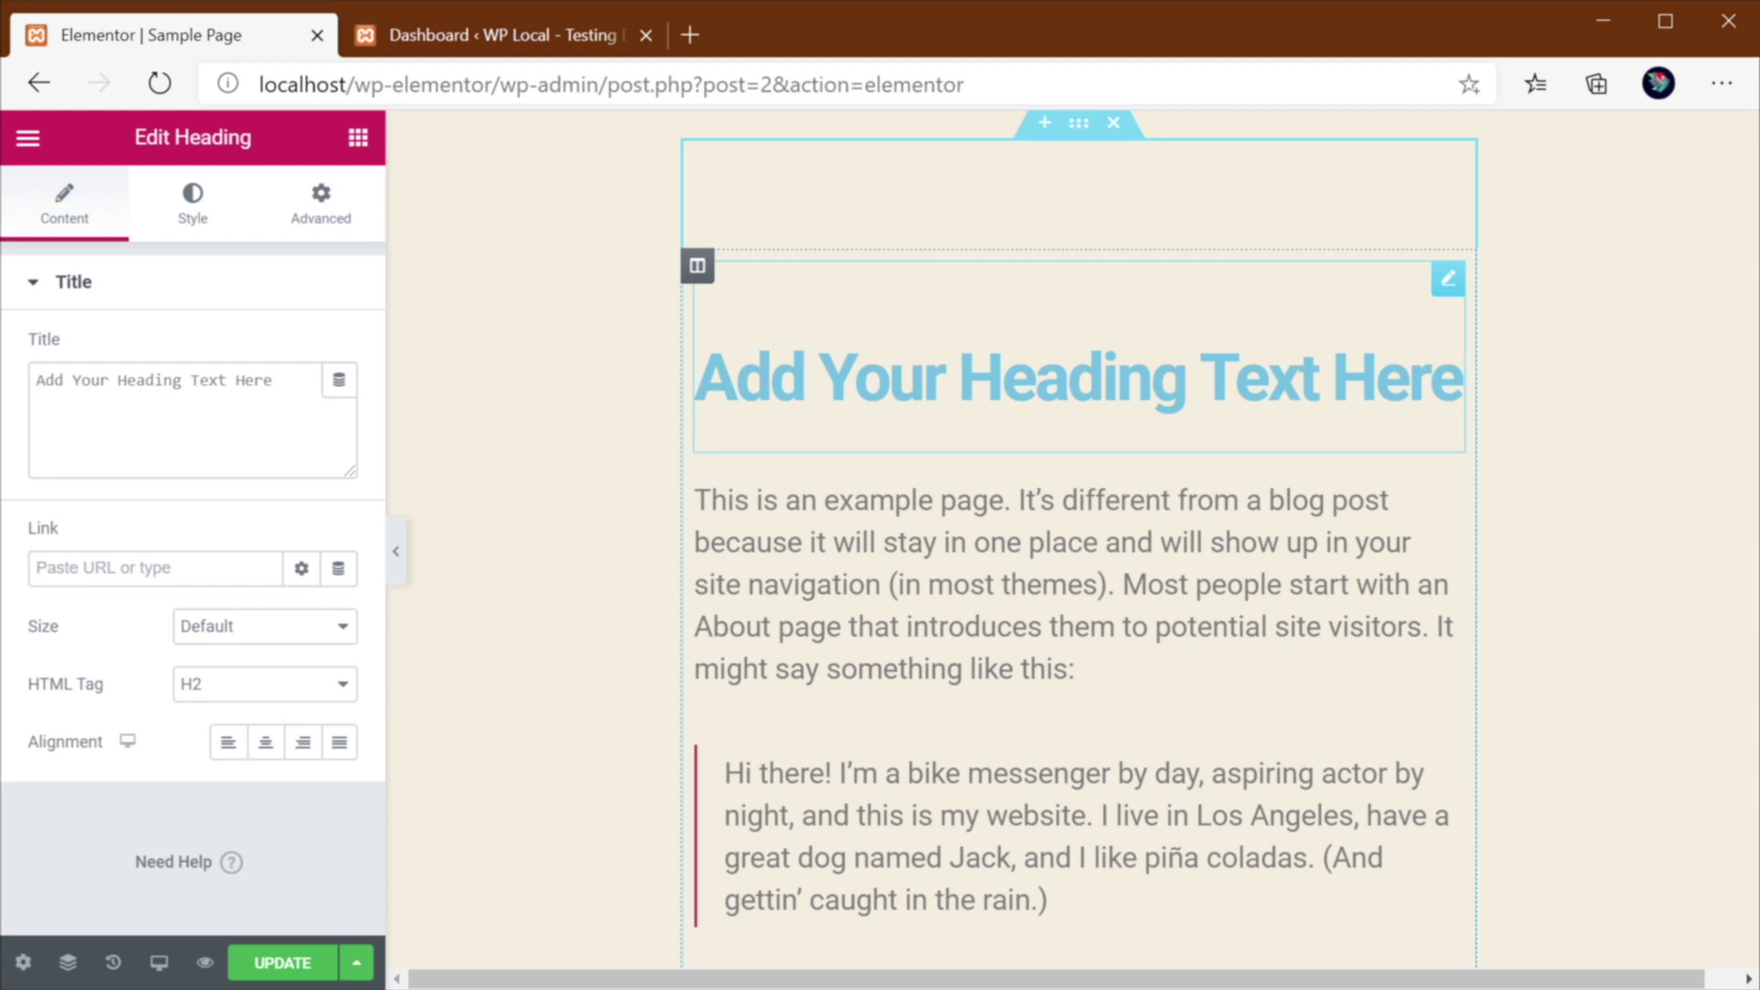
double_click(922, 376)
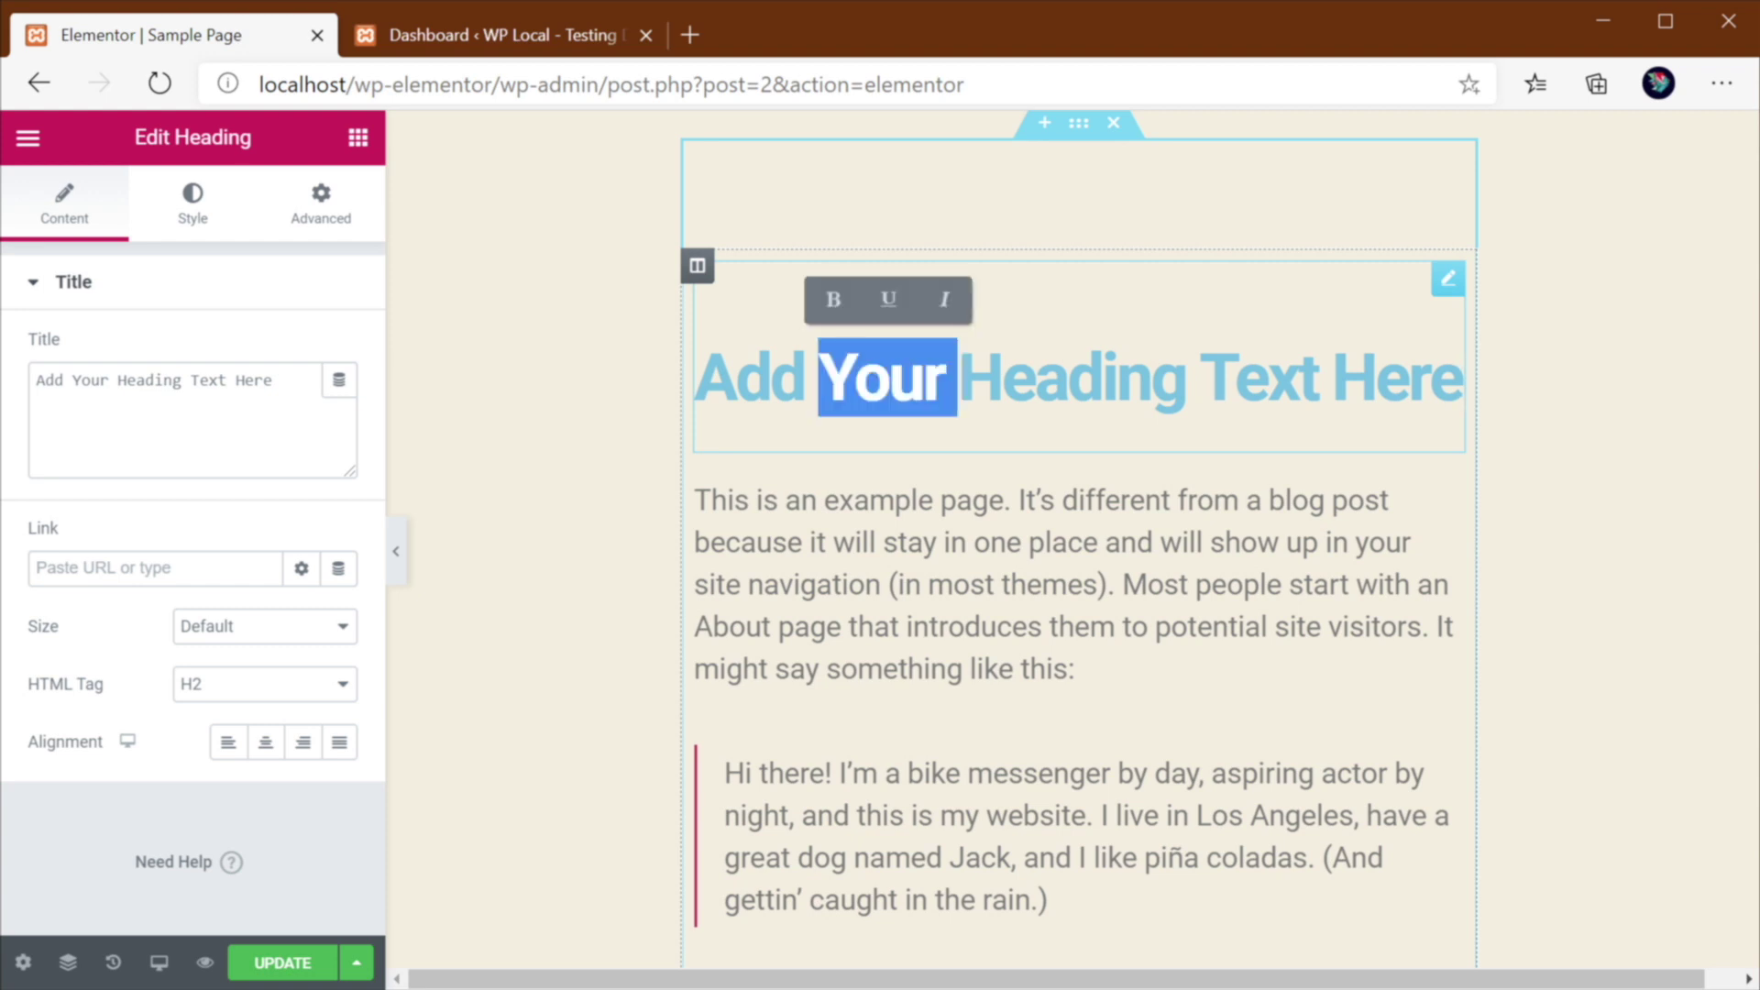
left_click(770, 376)
double_click(770, 376)
triple_click(909, 420)
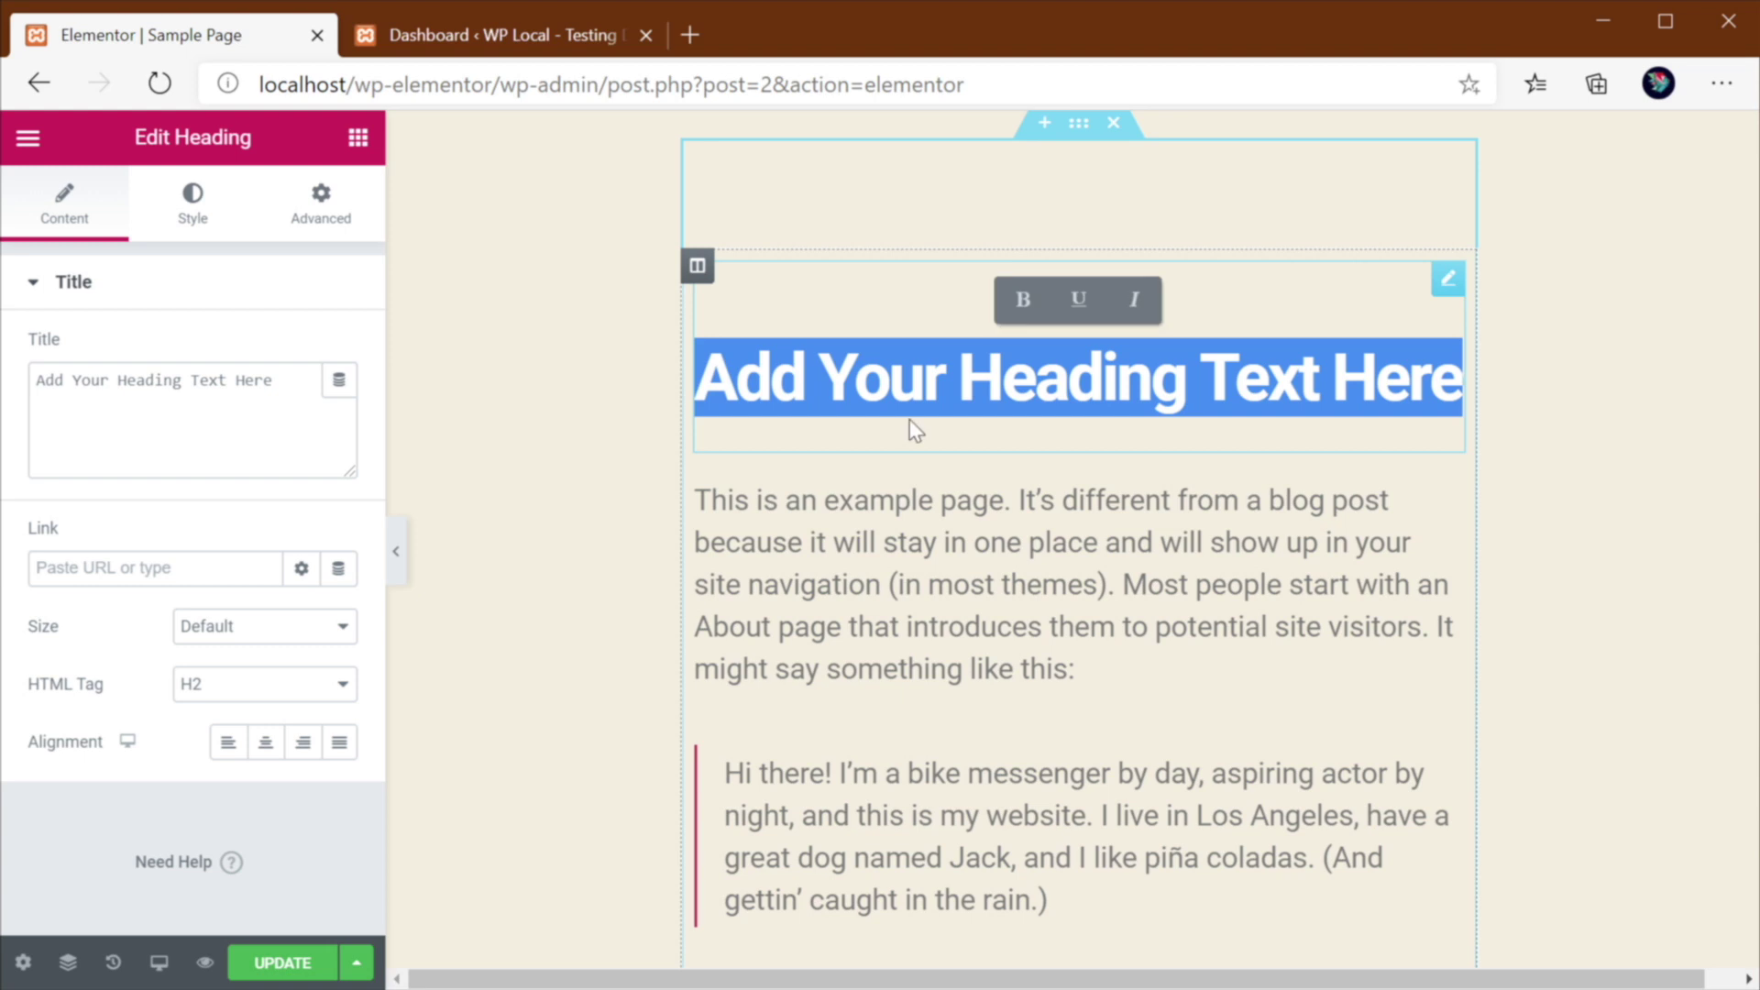
type("Hello")
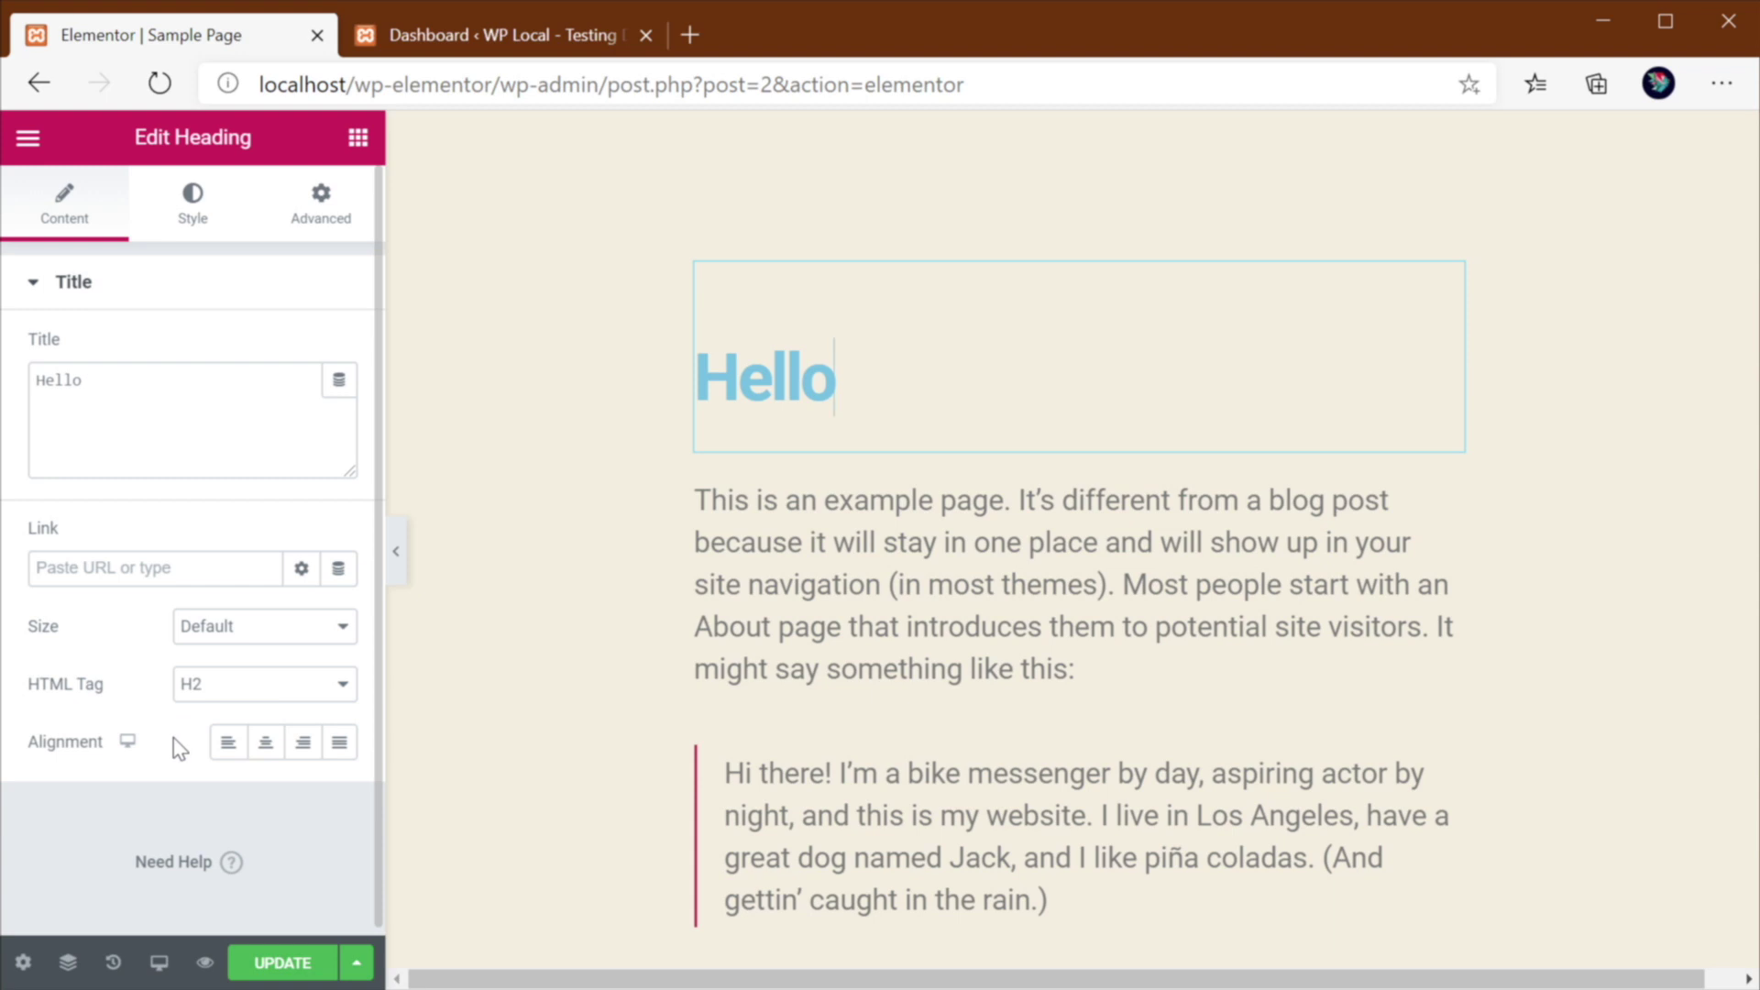
left_click(1448, 496)
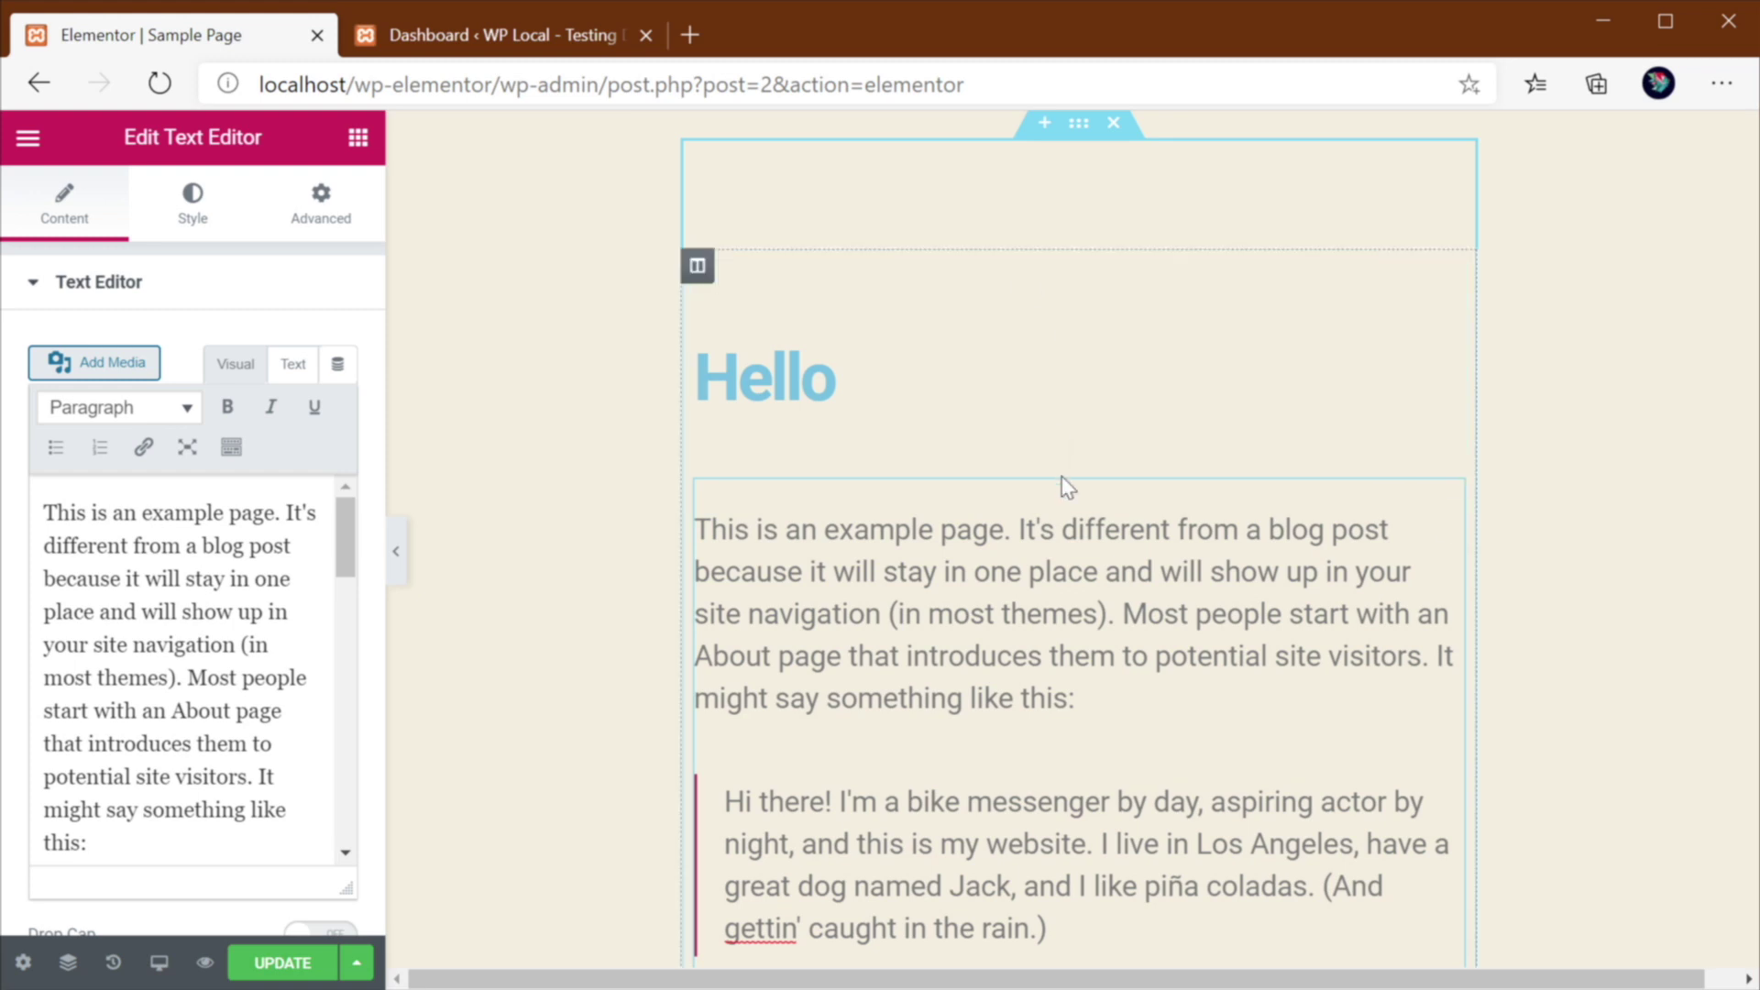
scroll(1067, 486, "up", 6)
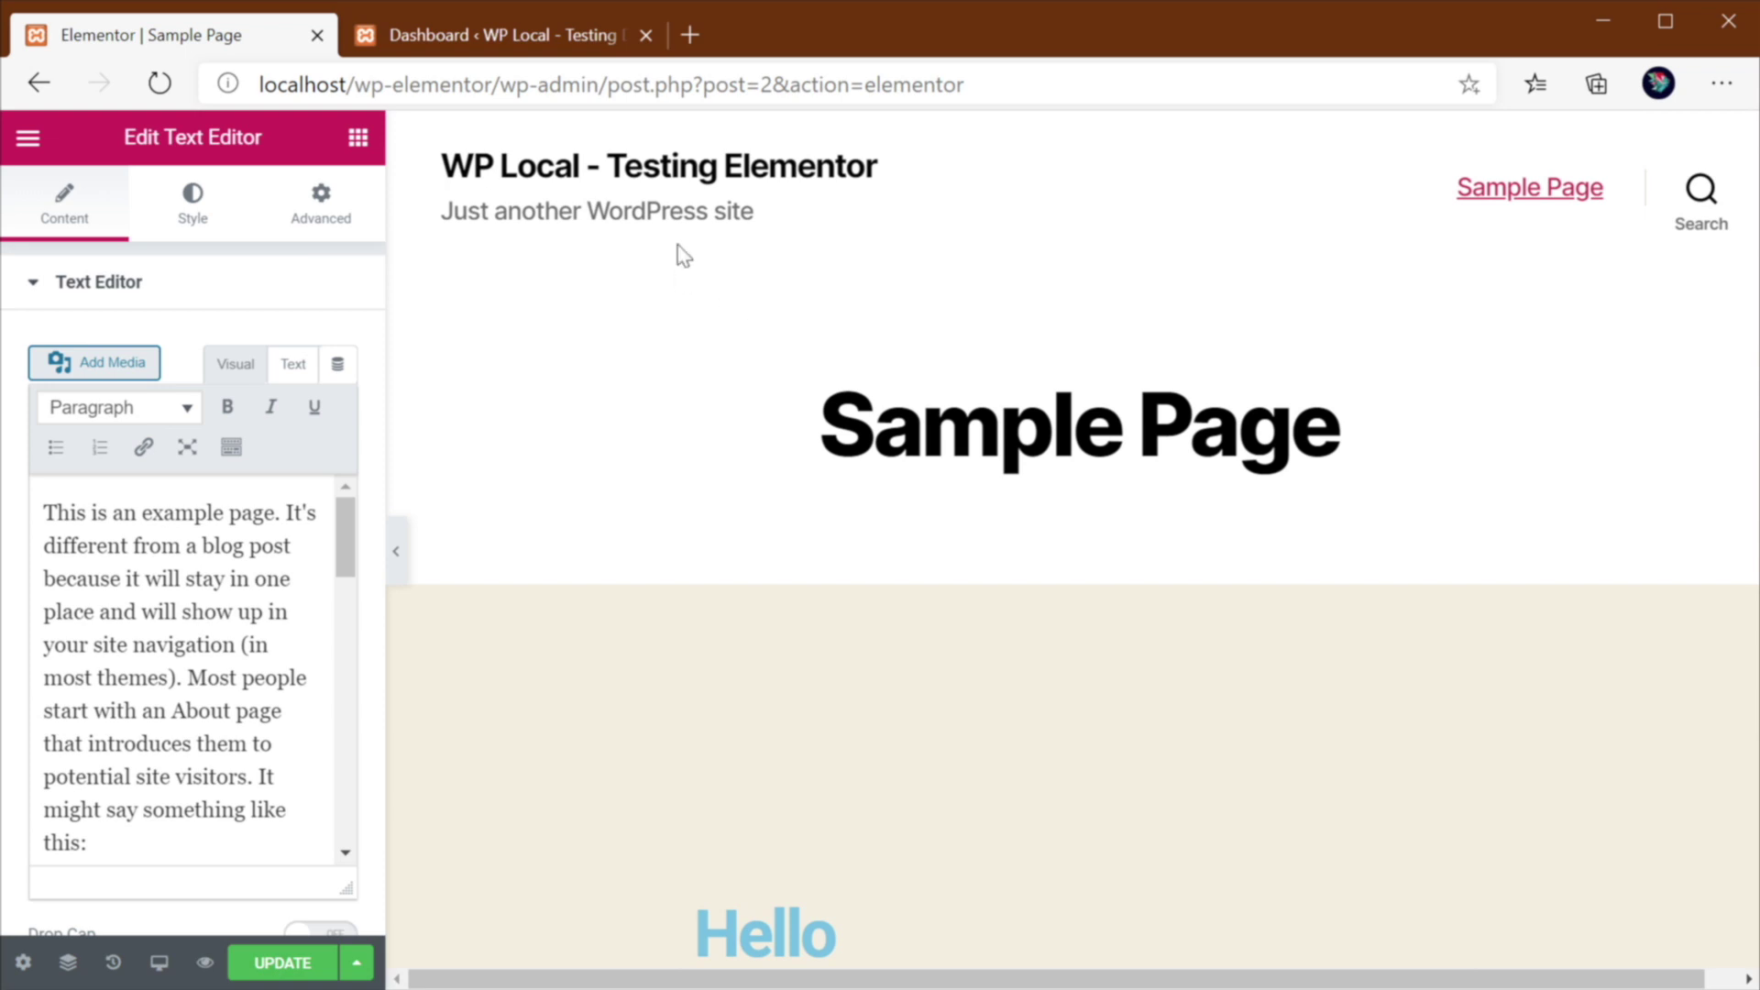
Step: Open the Divi site's Sample Page in the Visual Builder, keeping its content as a text module
left_click(539, 41)
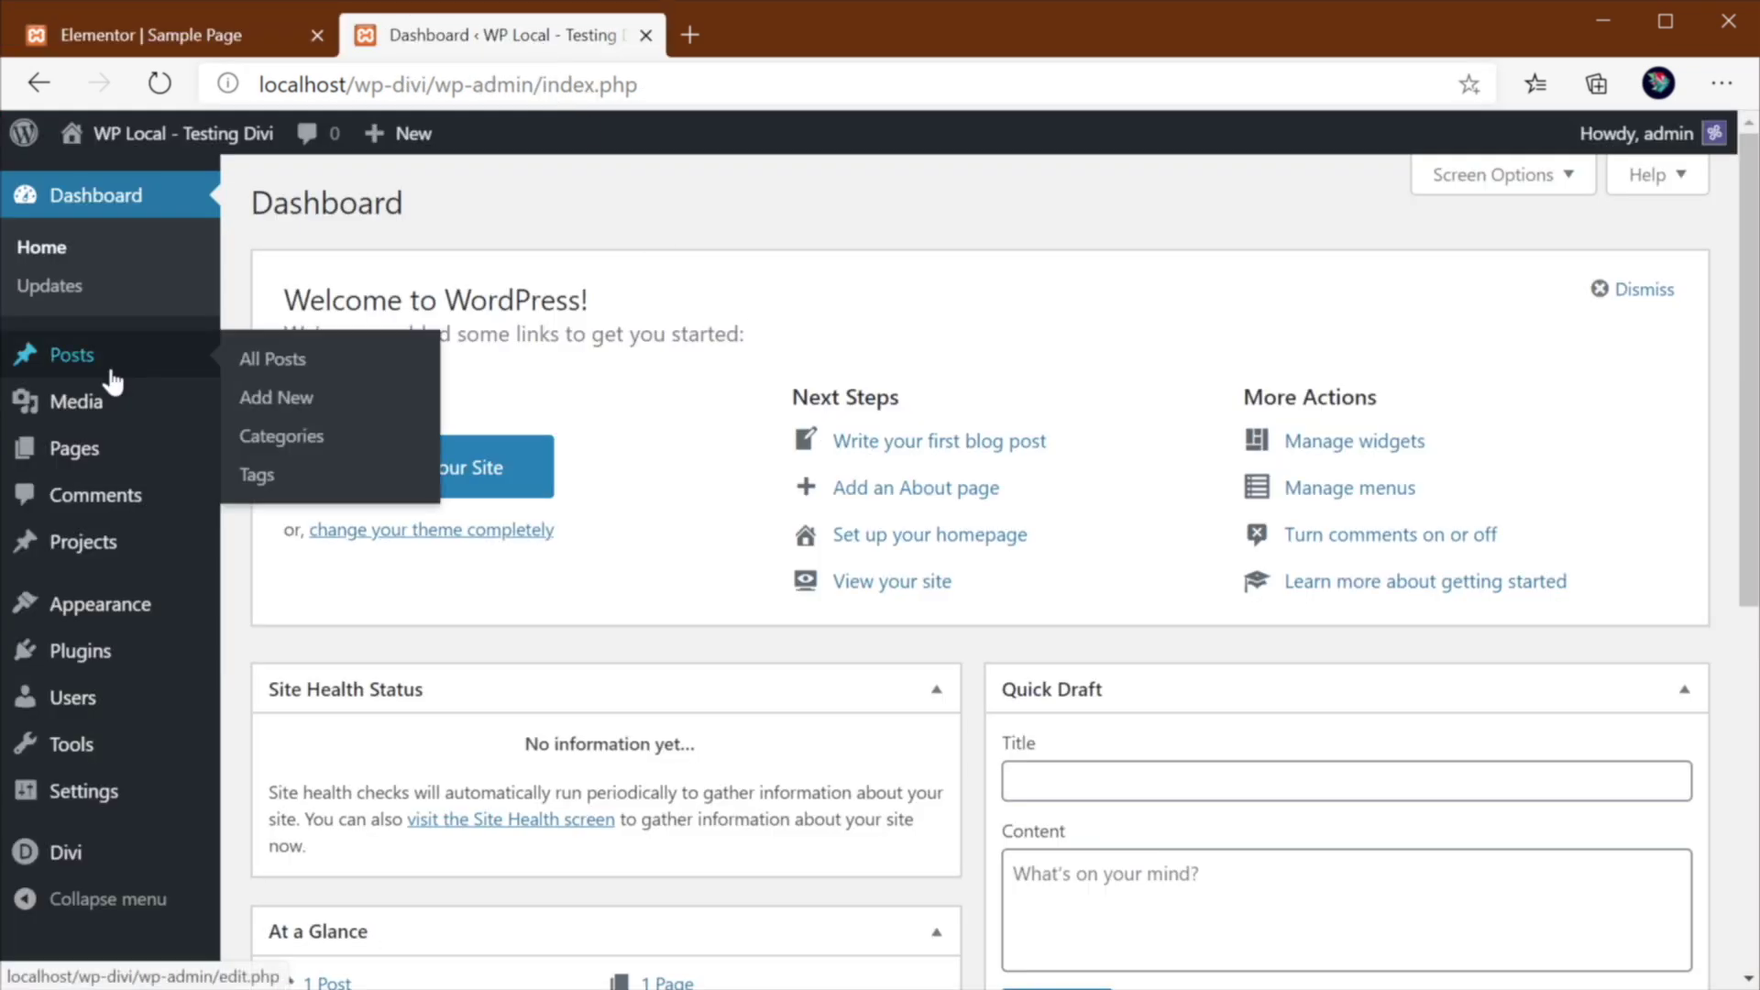
mouse_move(116, 458)
left_click(275, 452)
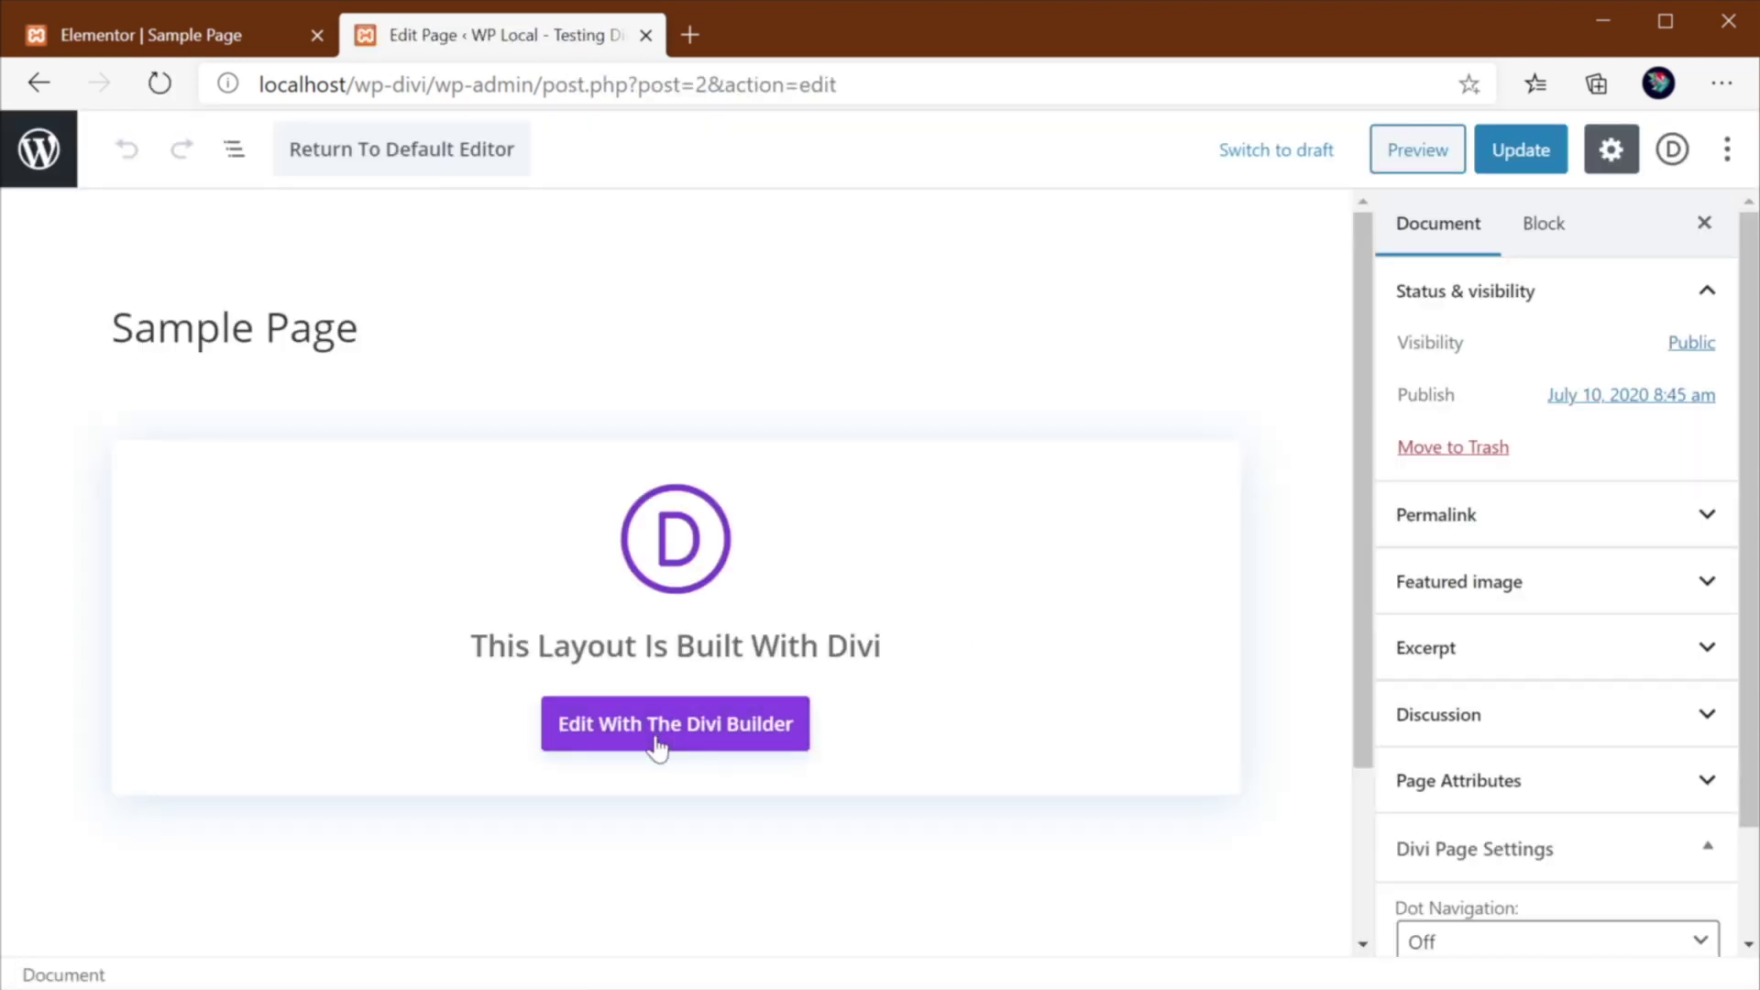
left_click(656, 733)
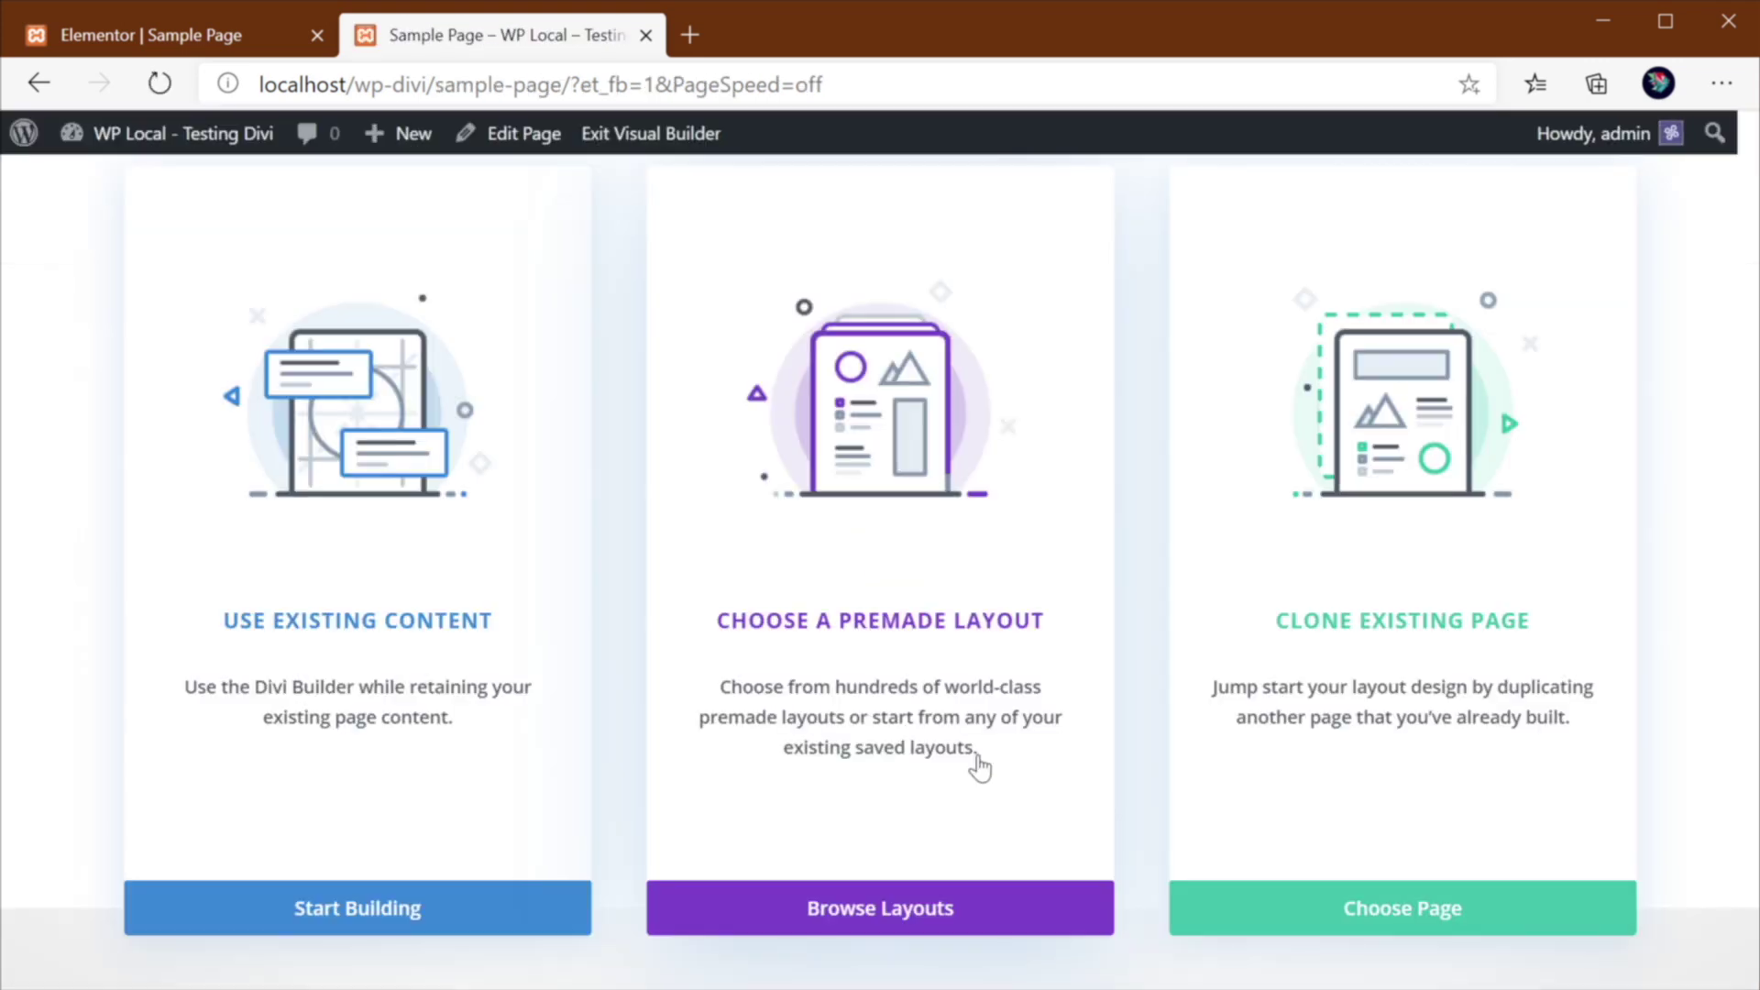
left_click(279, 927)
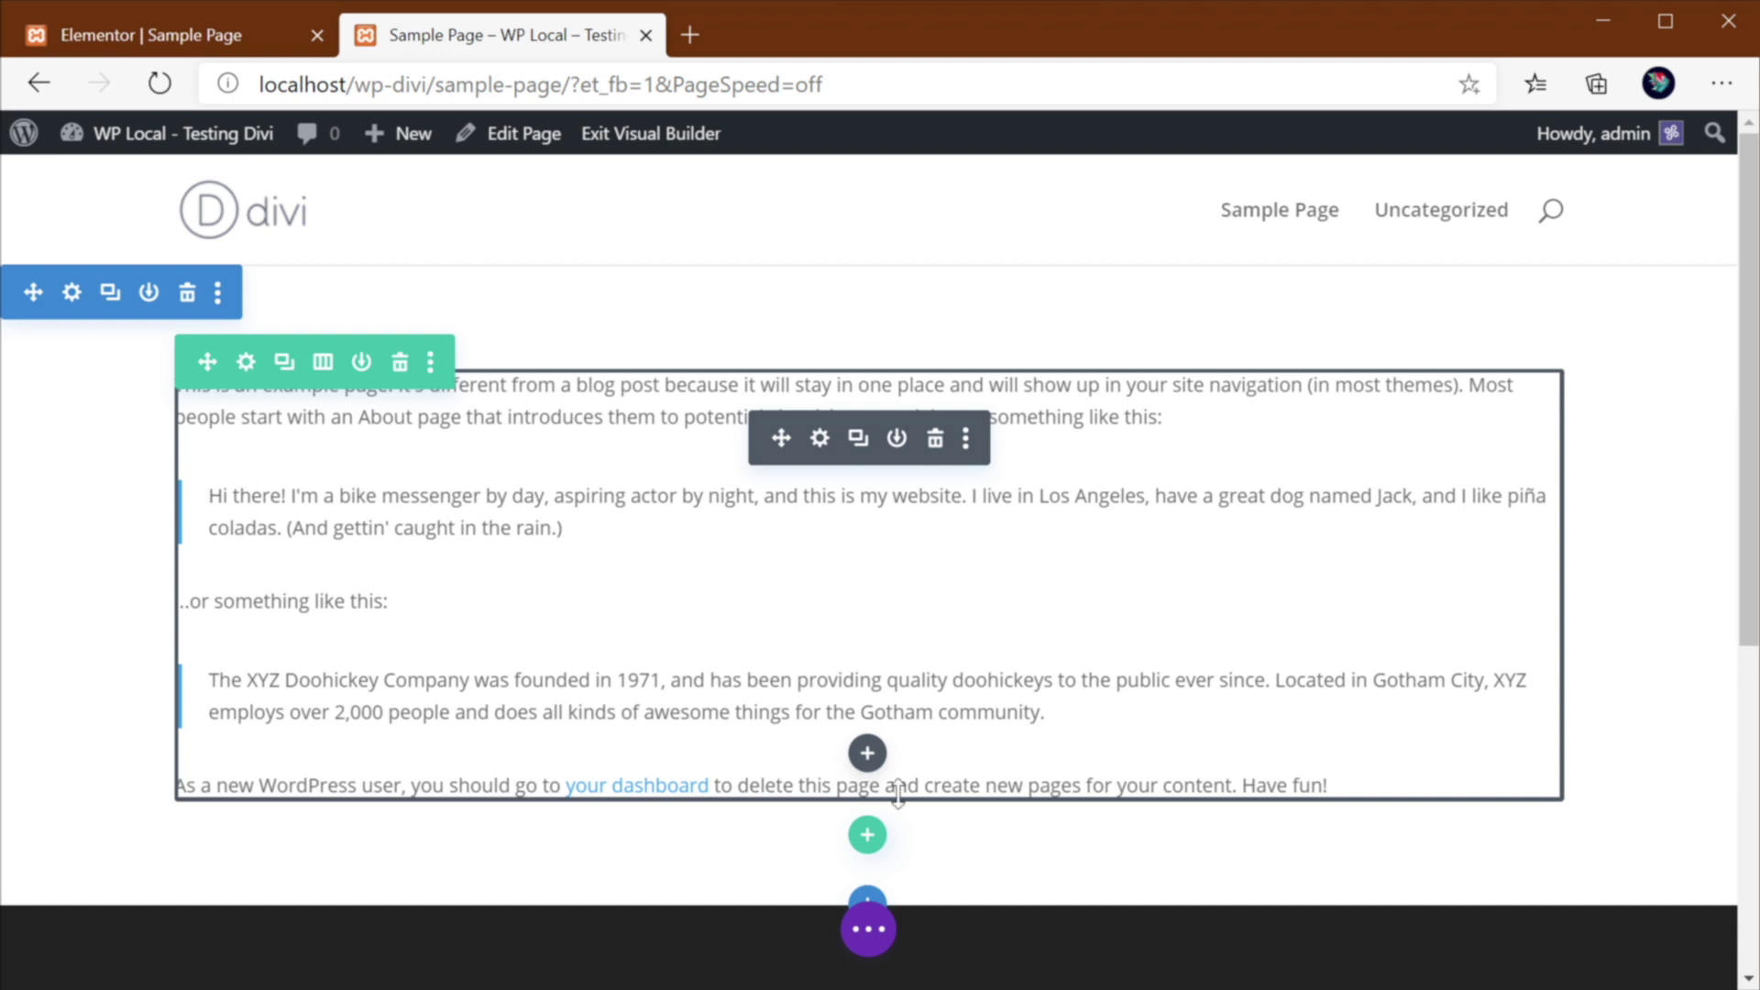
Step: Insert a Button module below the Sample Page's example text
left_click(866, 756)
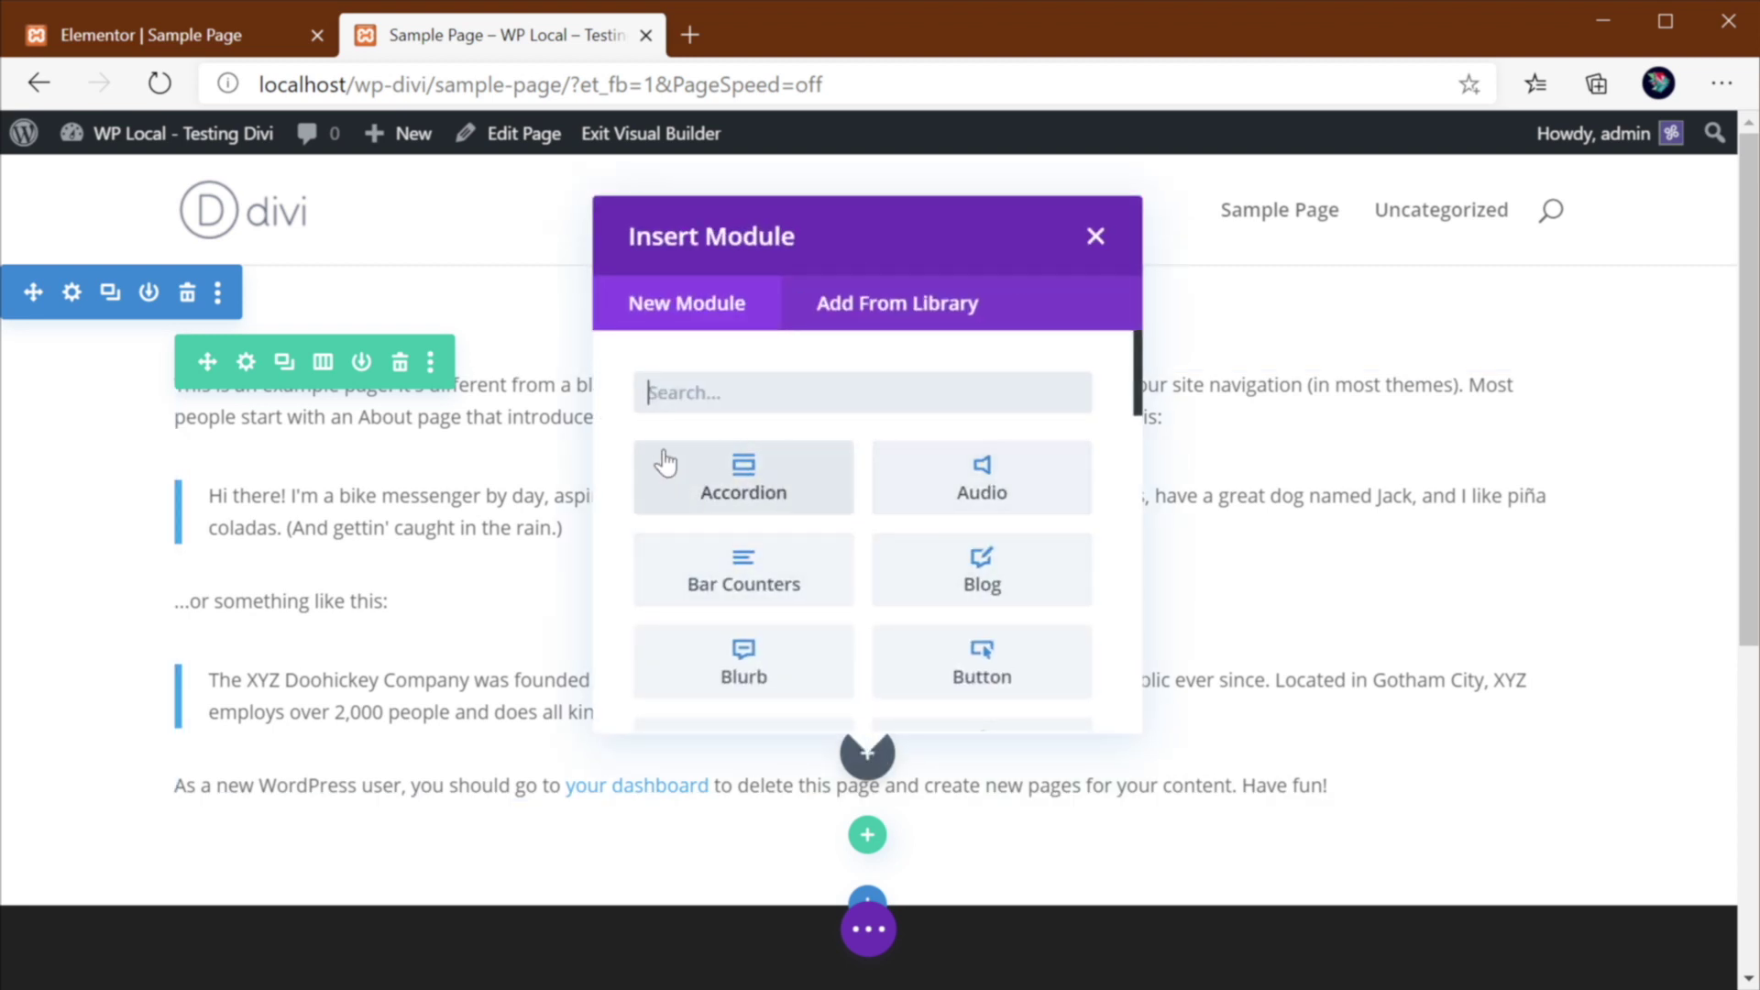
scroll(844, 418, "down", 10)
scroll(843, 418, "down", 5)
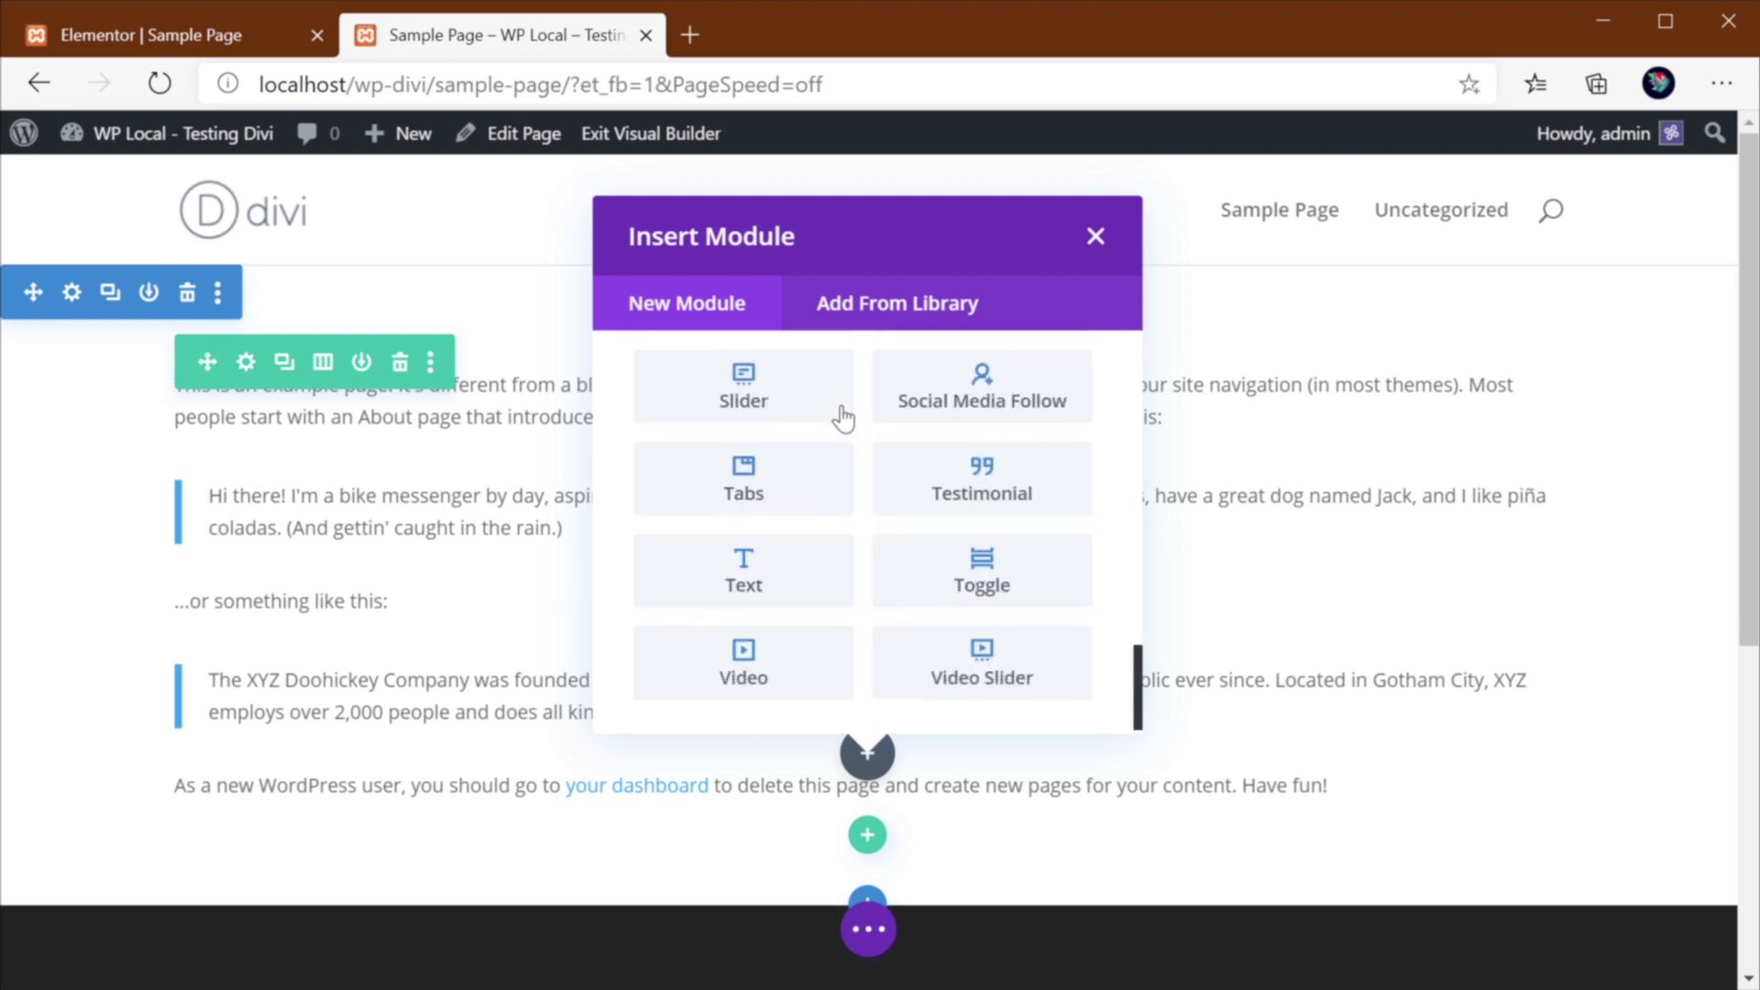
left_click(875, 312)
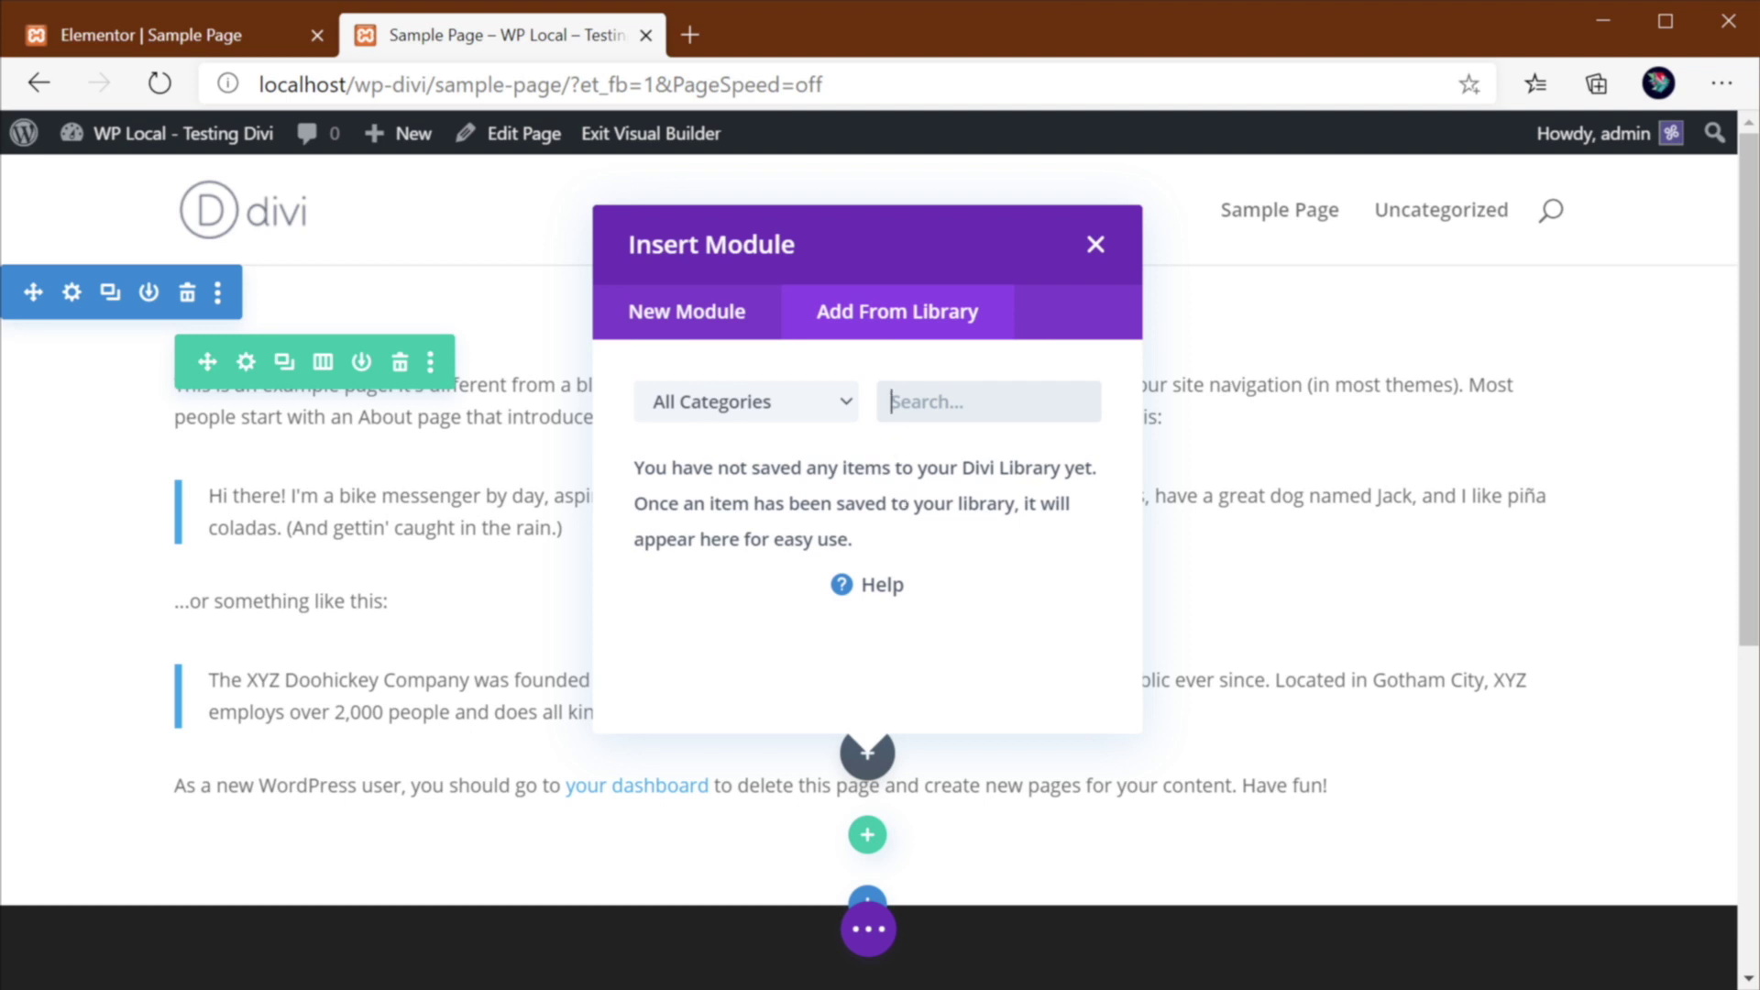
left_click(711, 321)
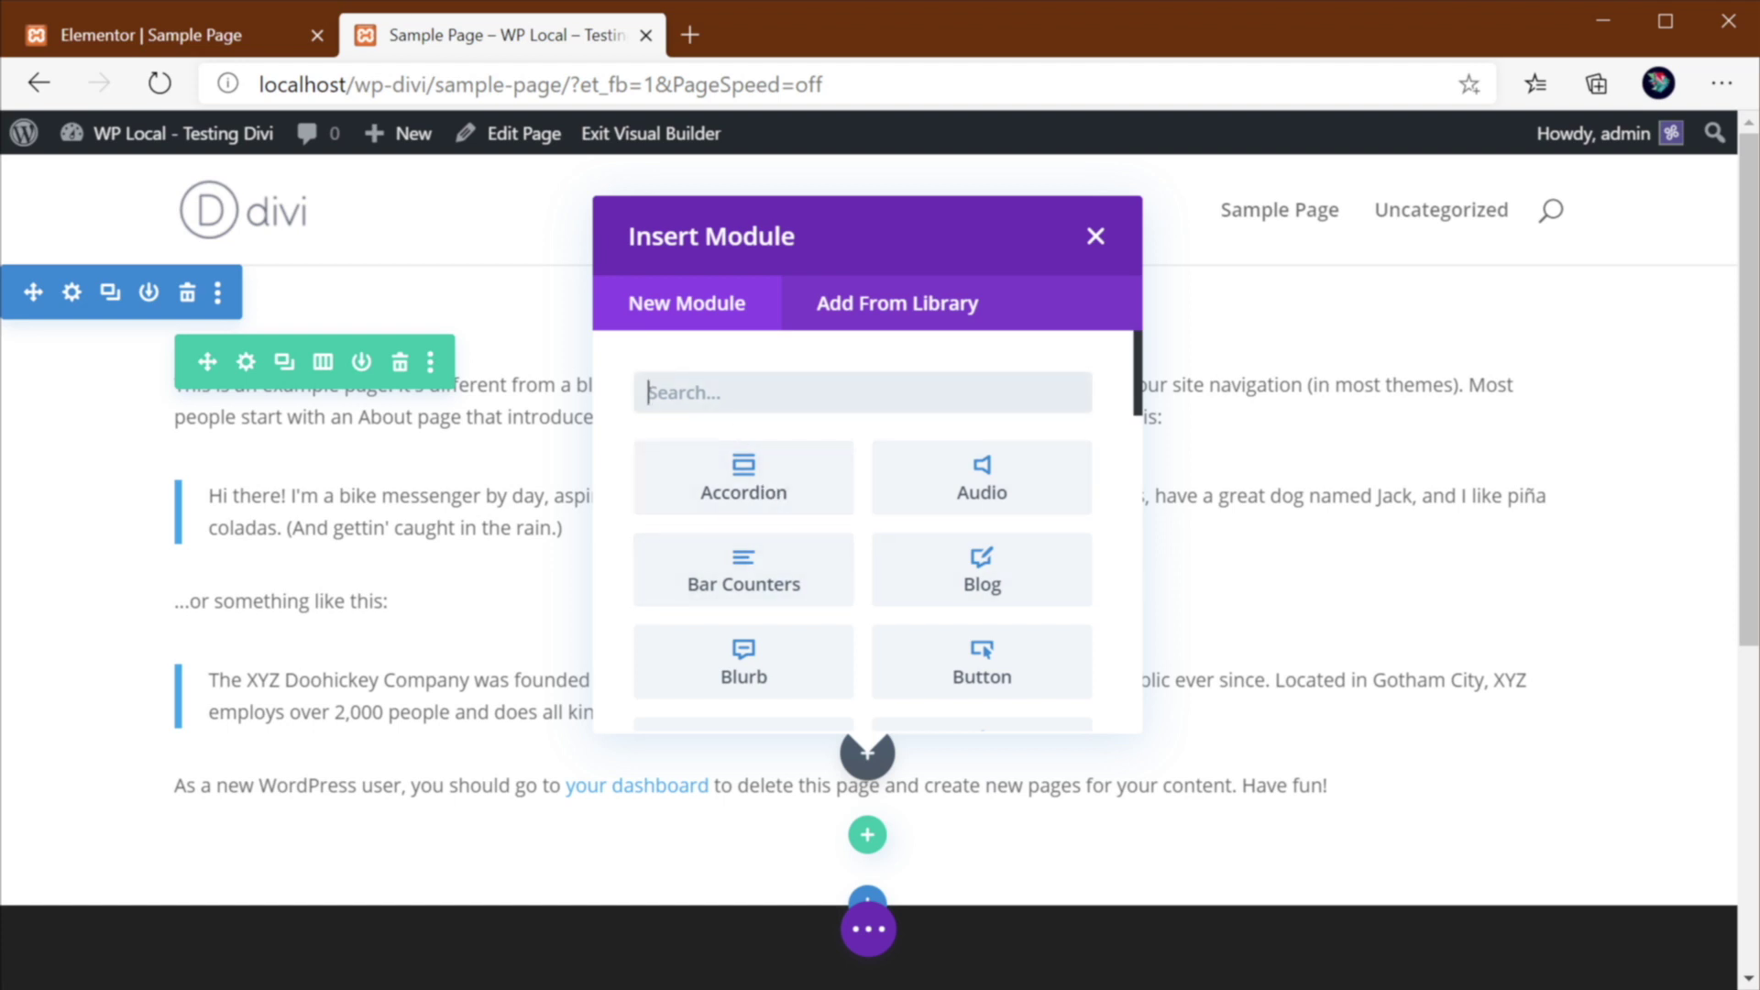
scroll(743, 496, "down", 3)
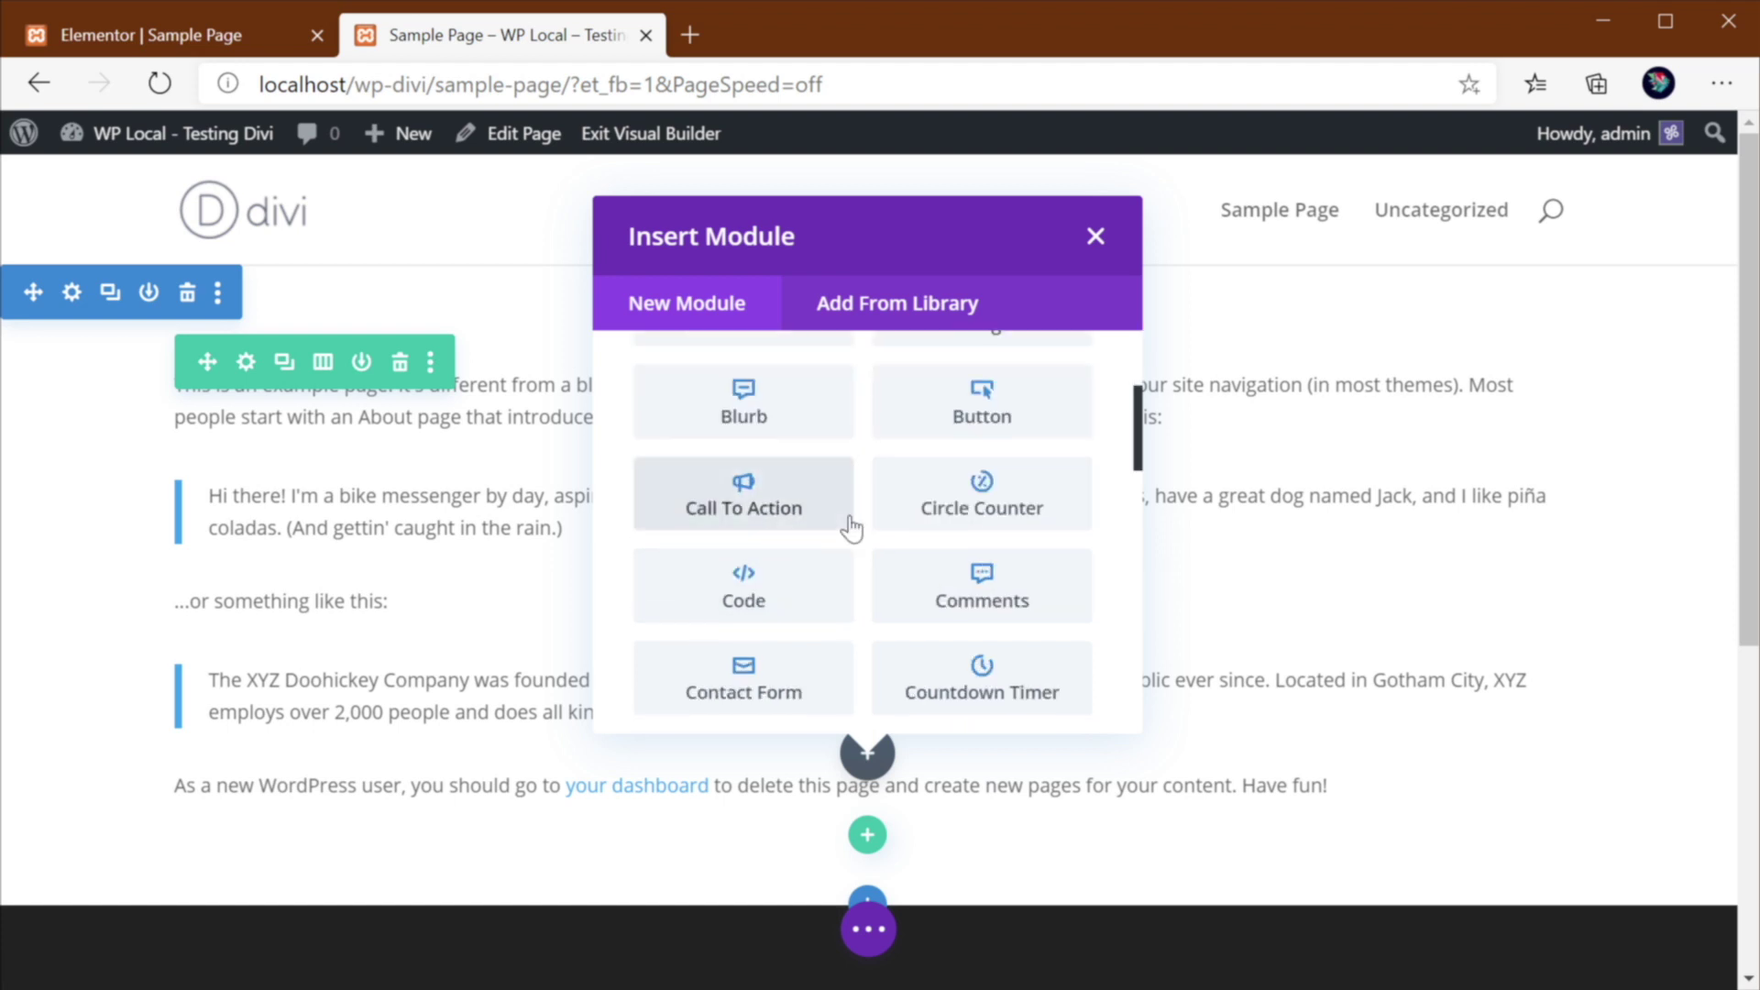
left_click(979, 417)
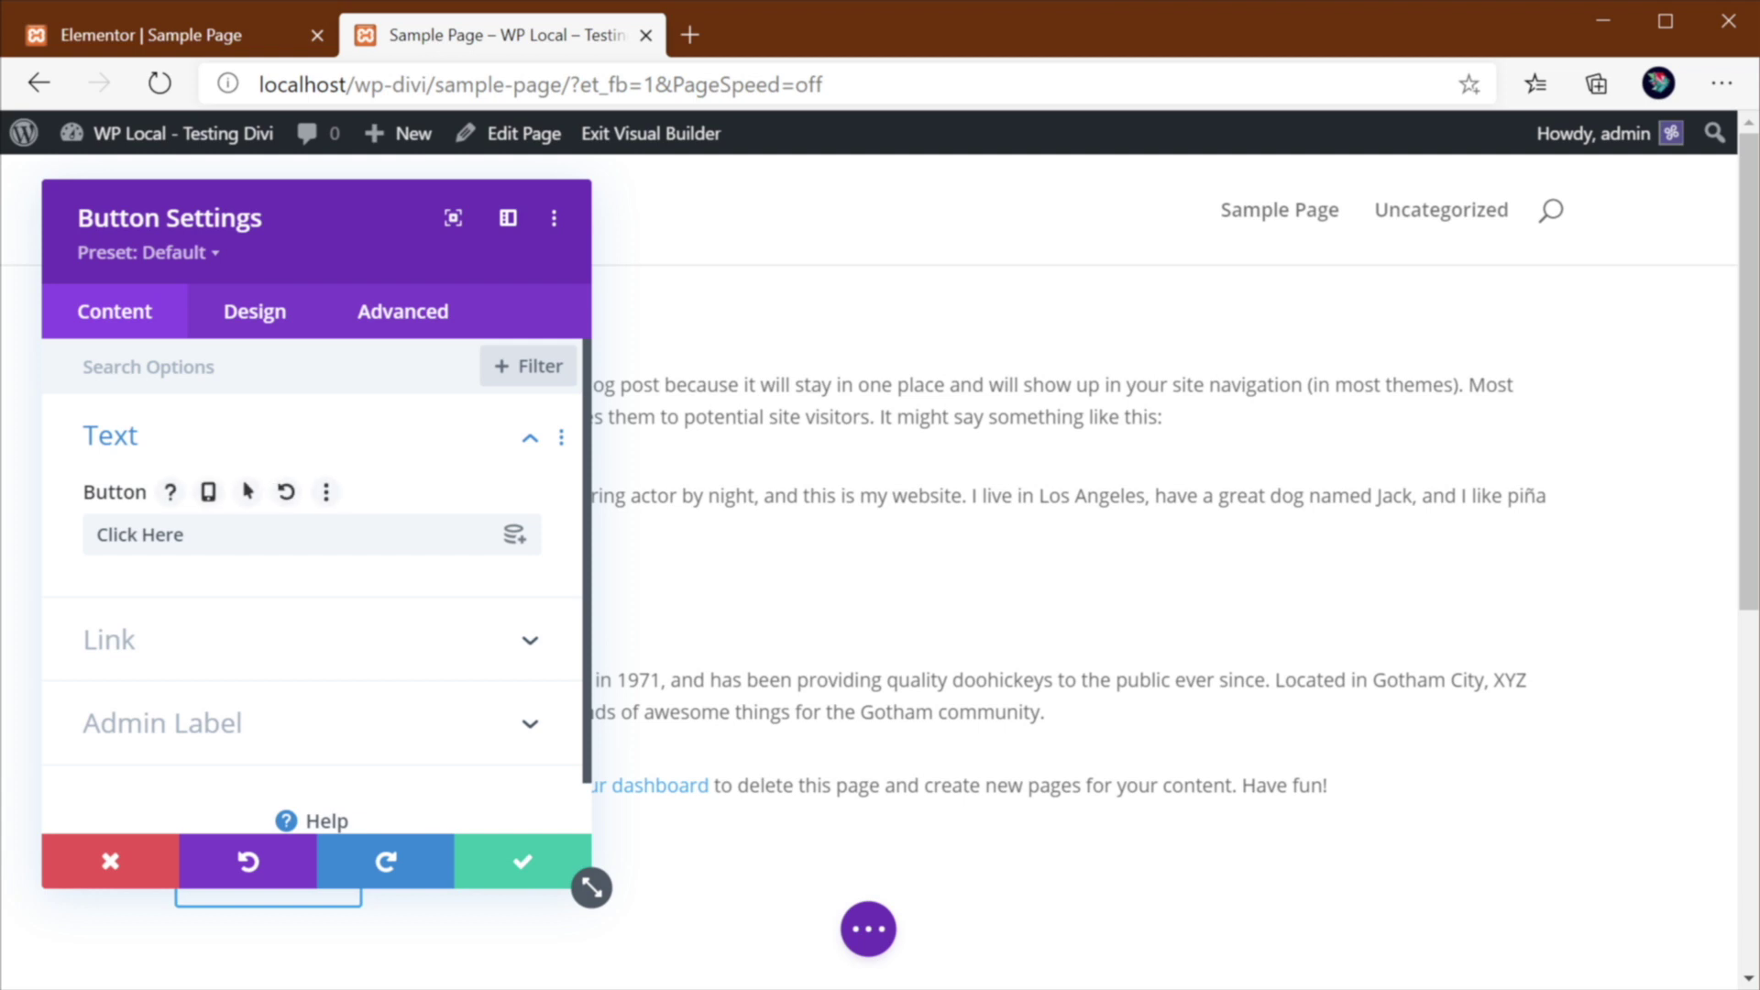
Step: Apply the inset box shadow preset to the Click Here button and save its settings
left_click_drag(185, 535, 96, 534)
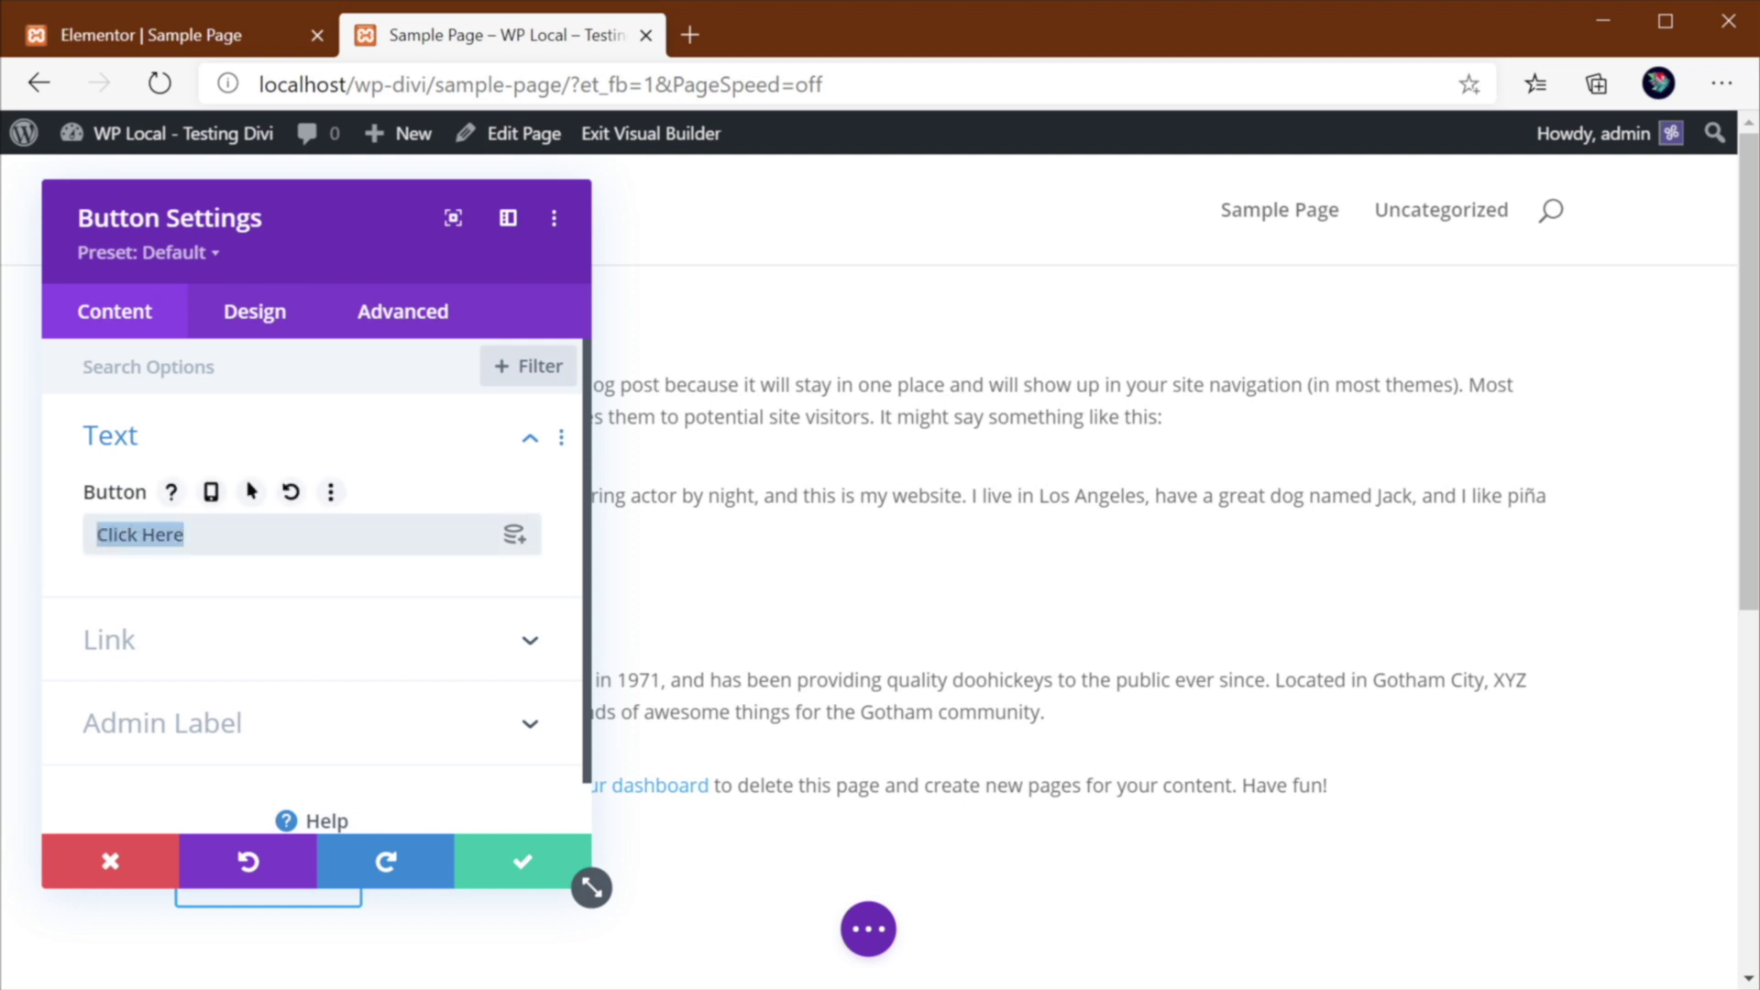
left_click(161, 644)
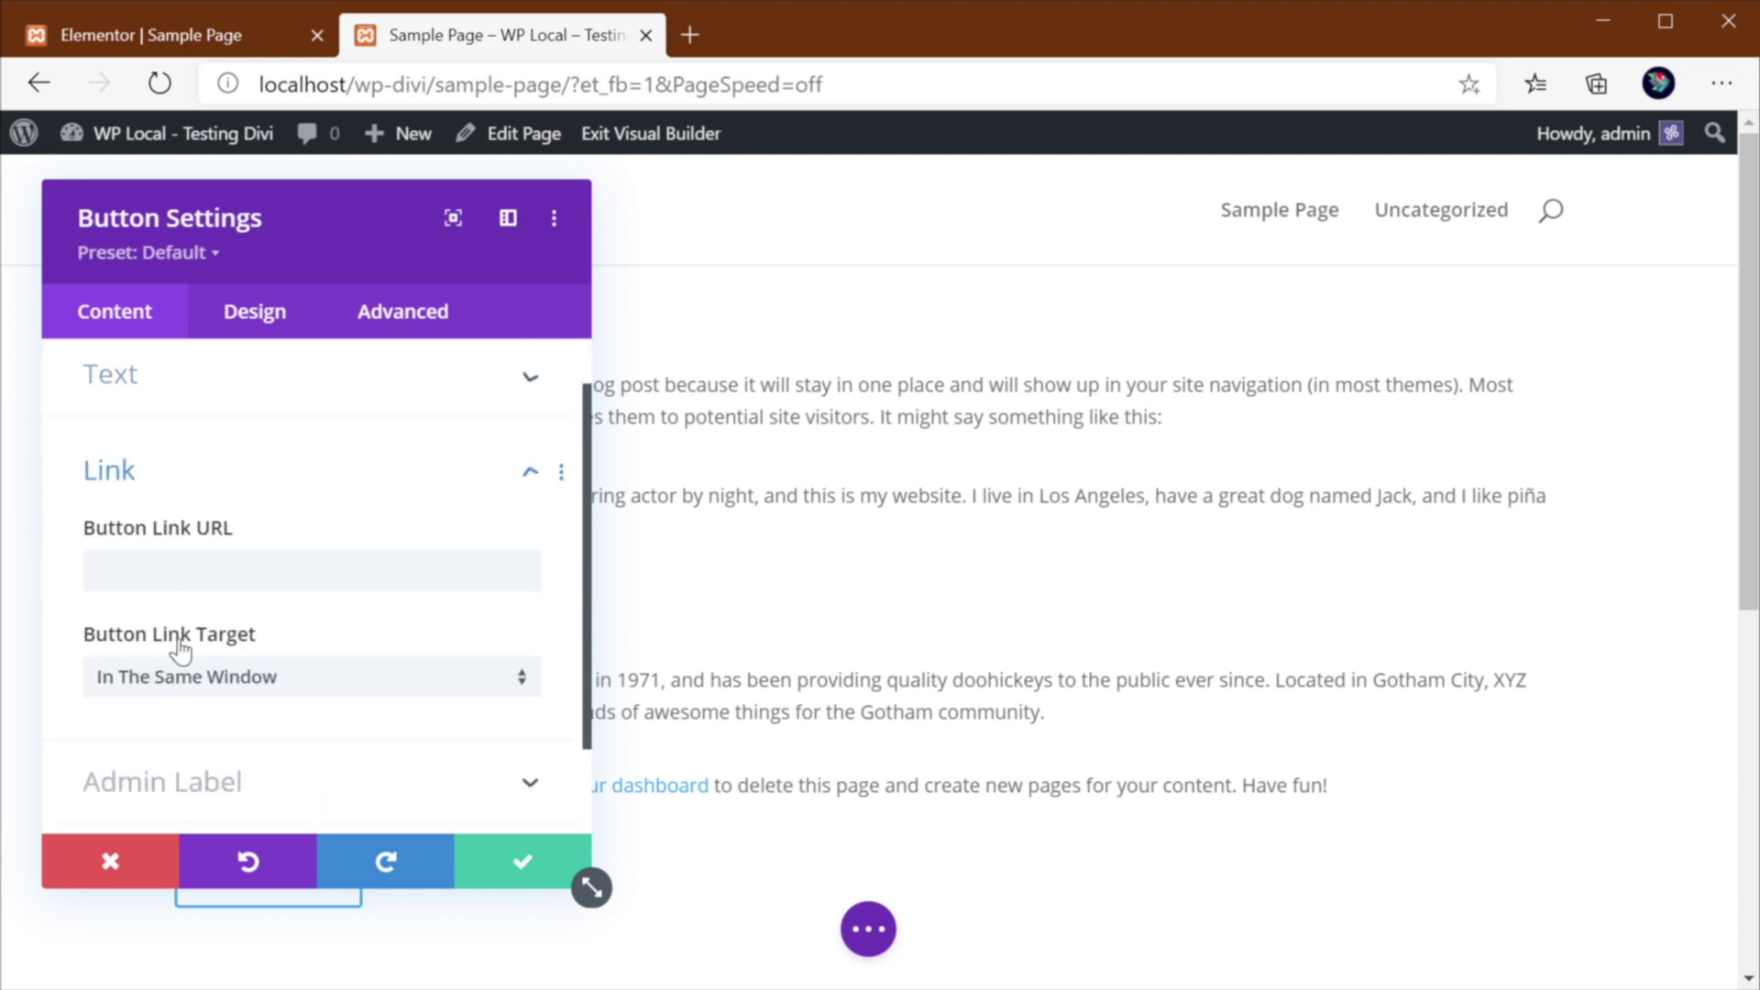
left_click(254, 316)
left_click(241, 439)
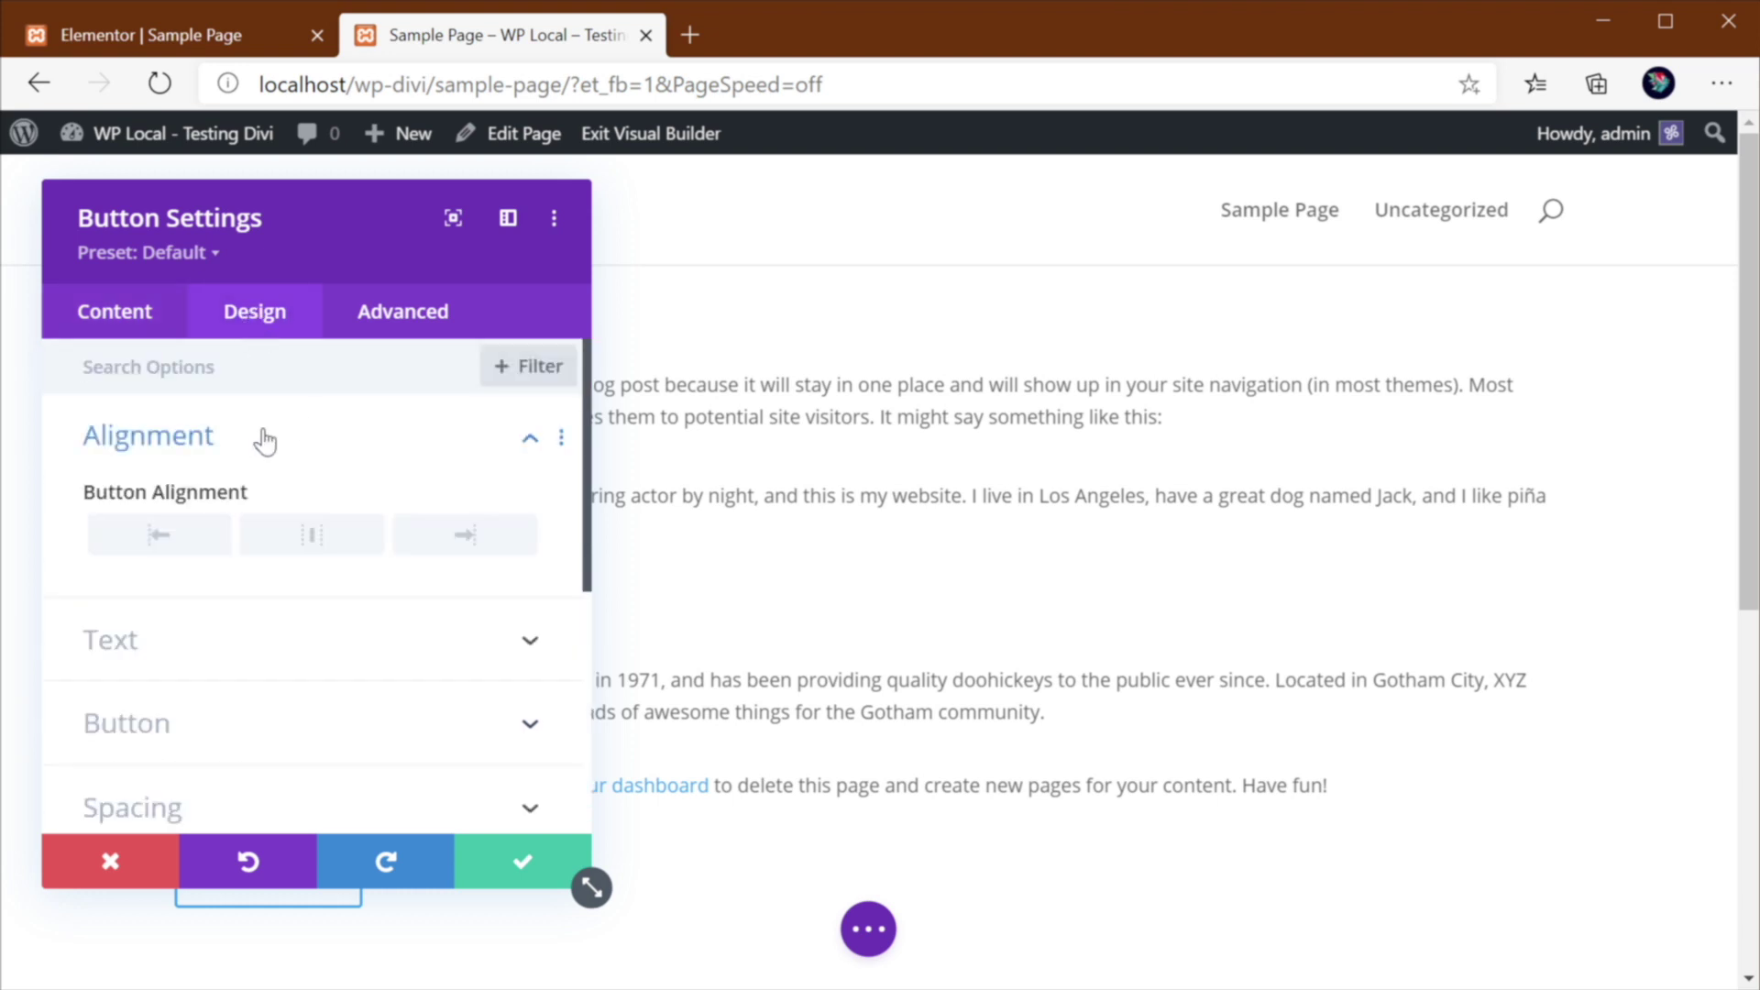
left_click(233, 656)
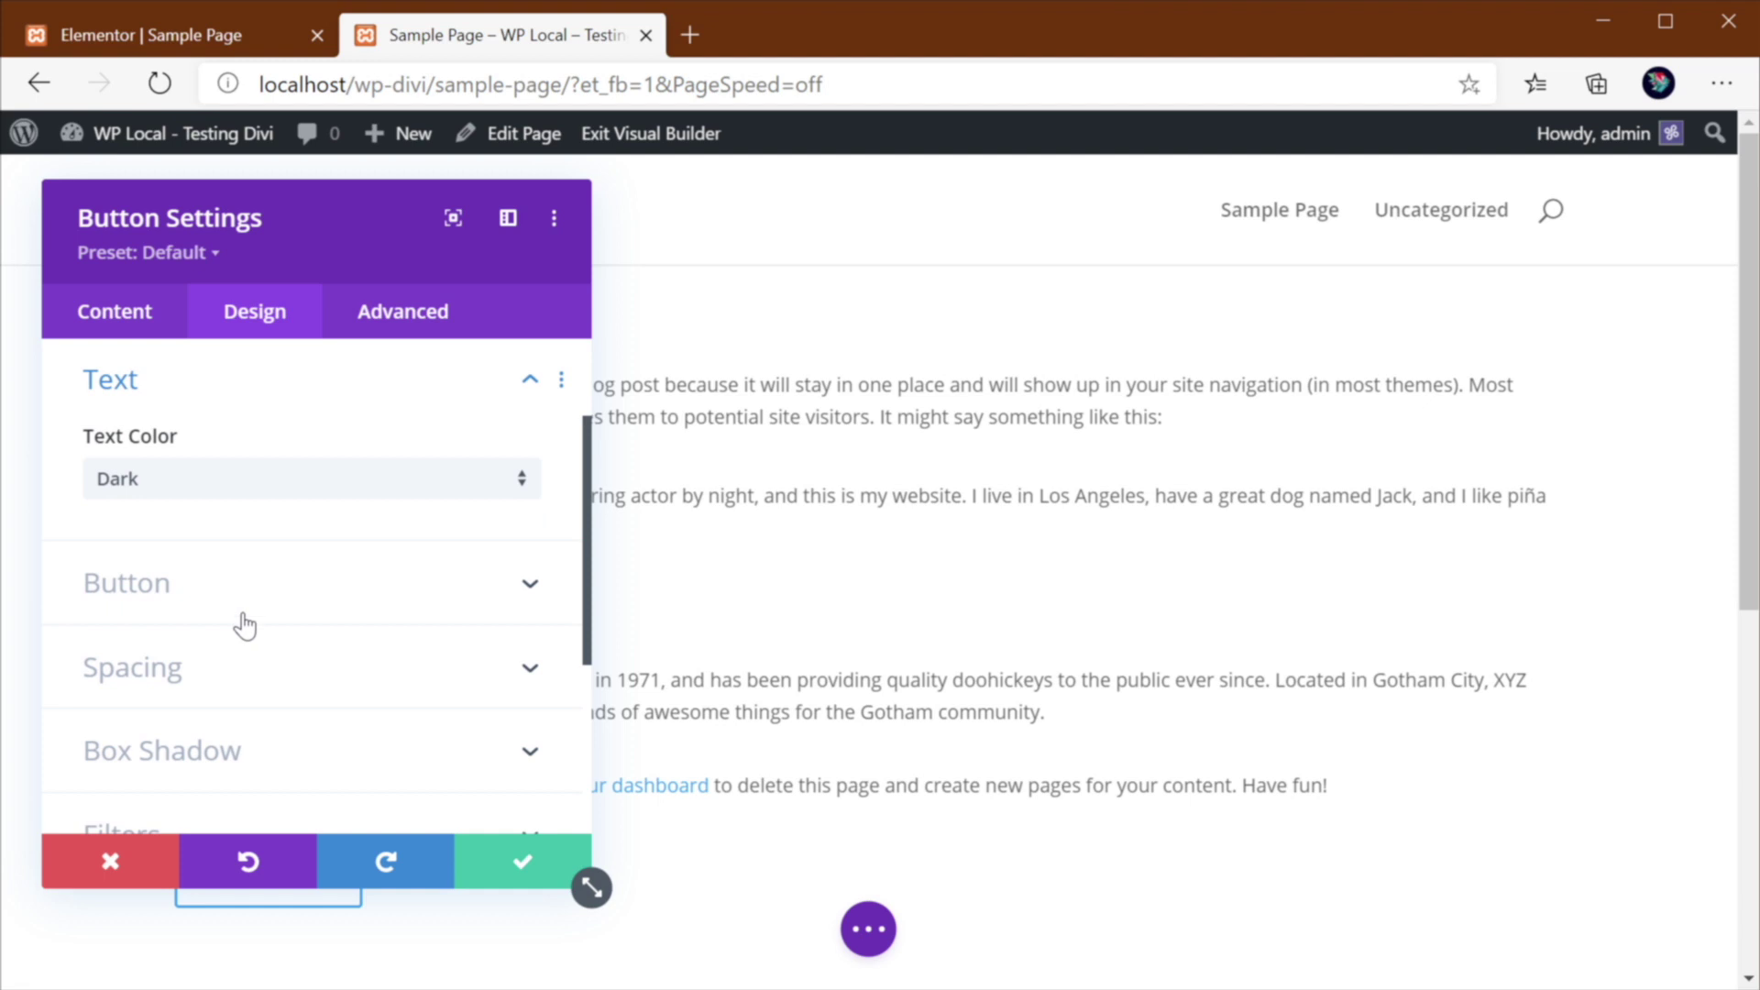
left_click(218, 583)
left_click(261, 579)
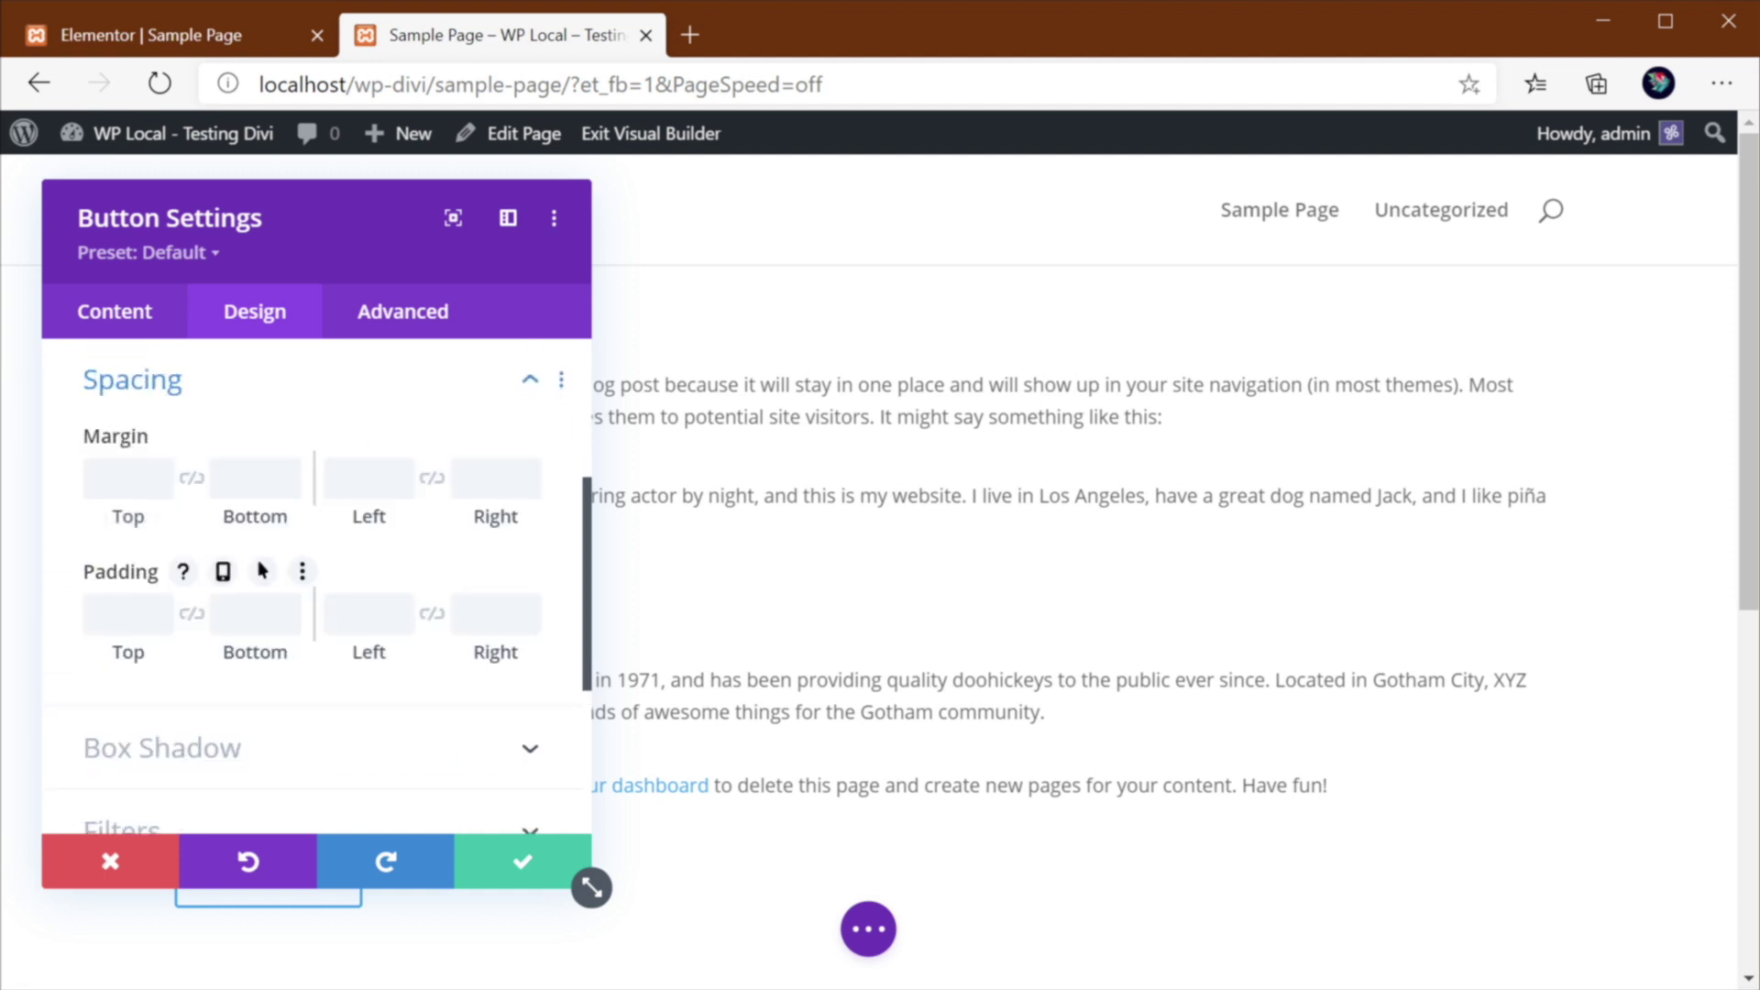
left_click(287, 750)
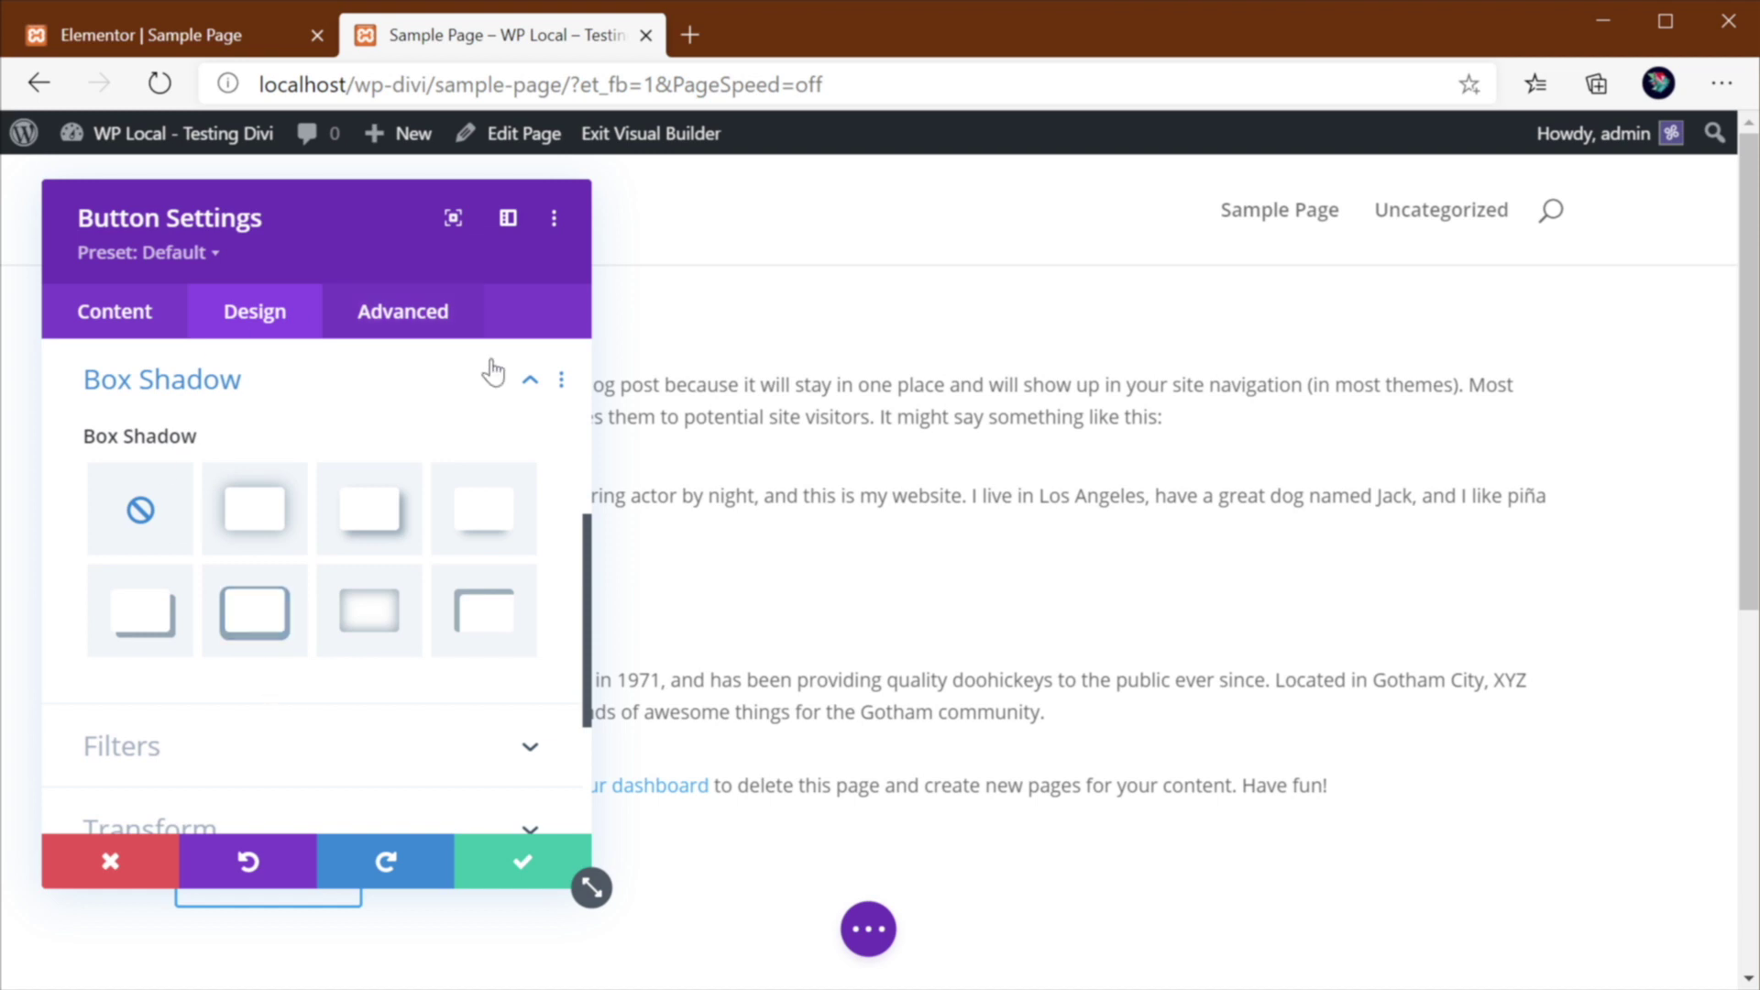
left_click(370, 621)
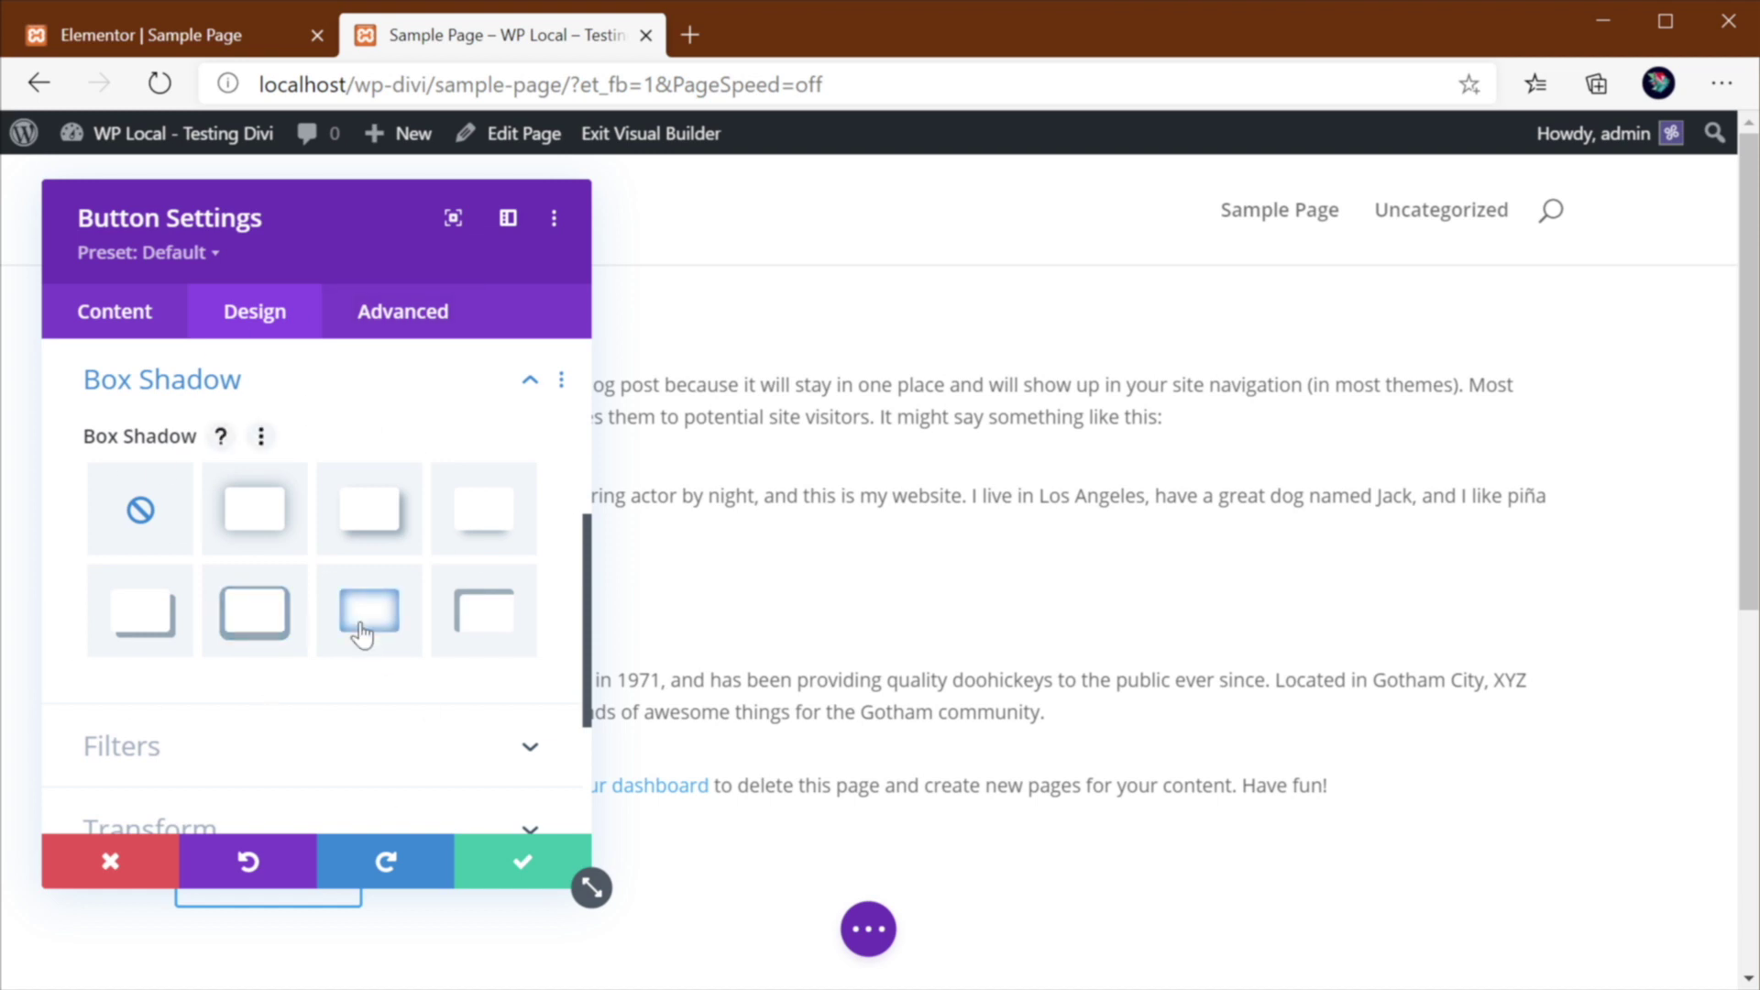
left_click(520, 868)
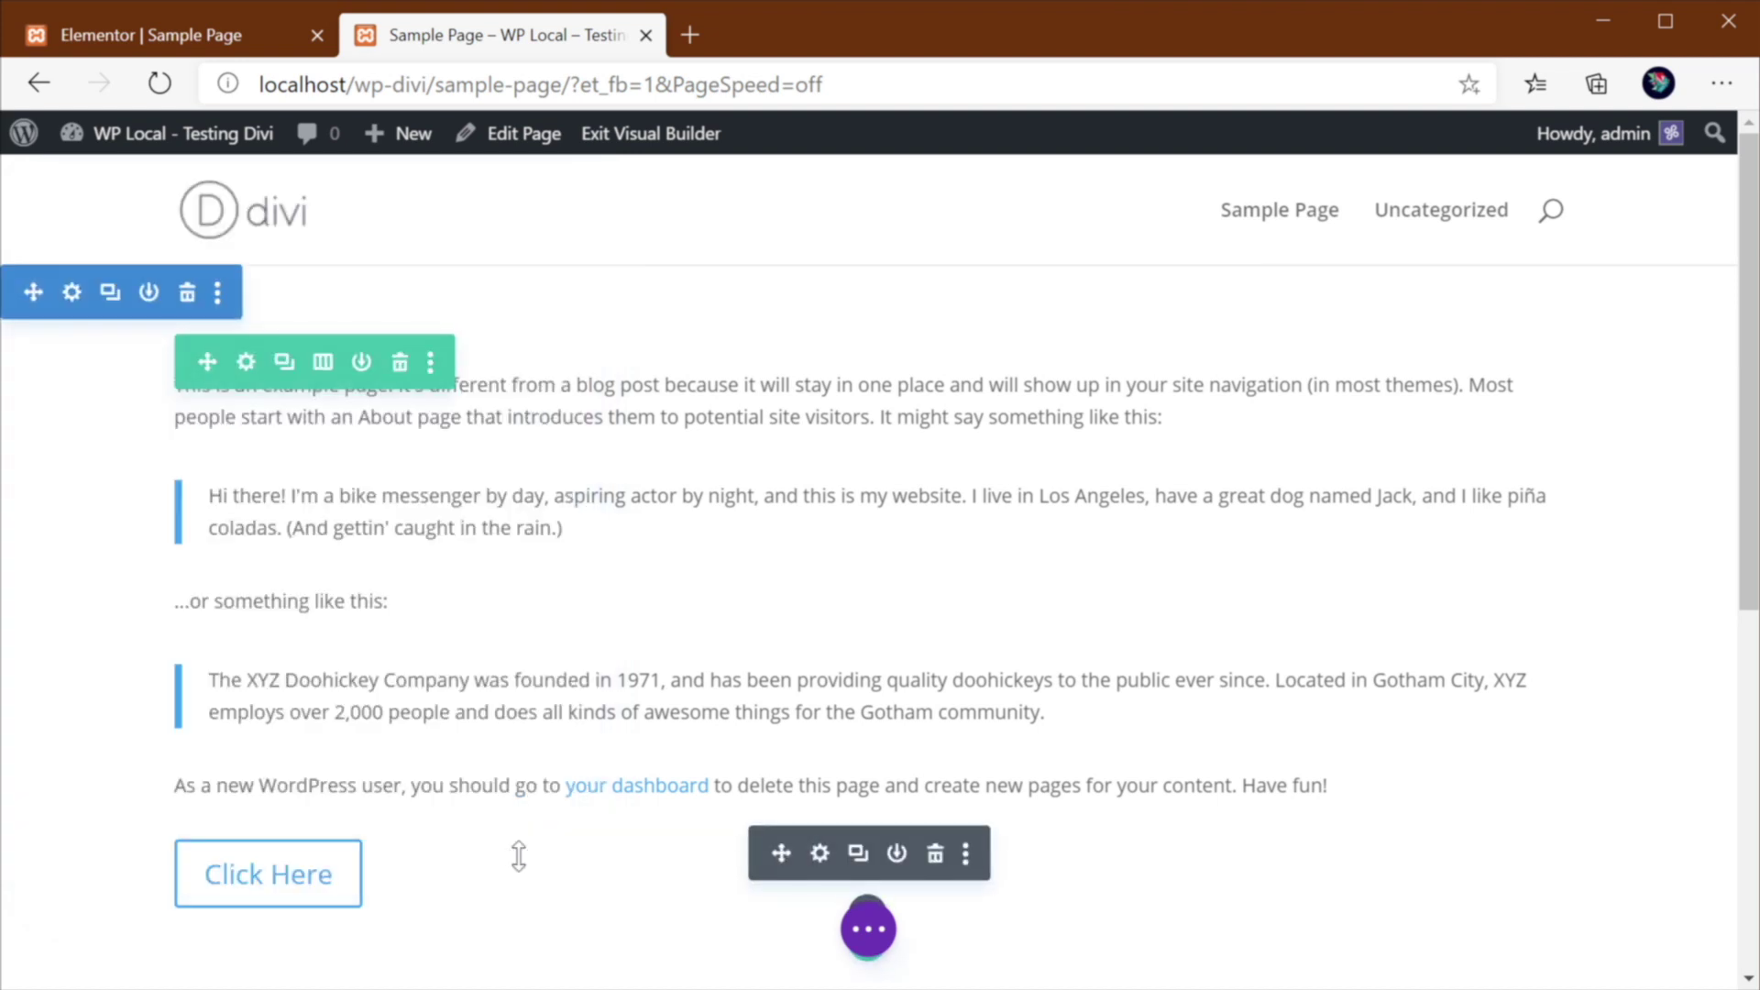
Step: Open the Click Here button's settings and dock them as a full-height left sidebar
left_click(820, 854)
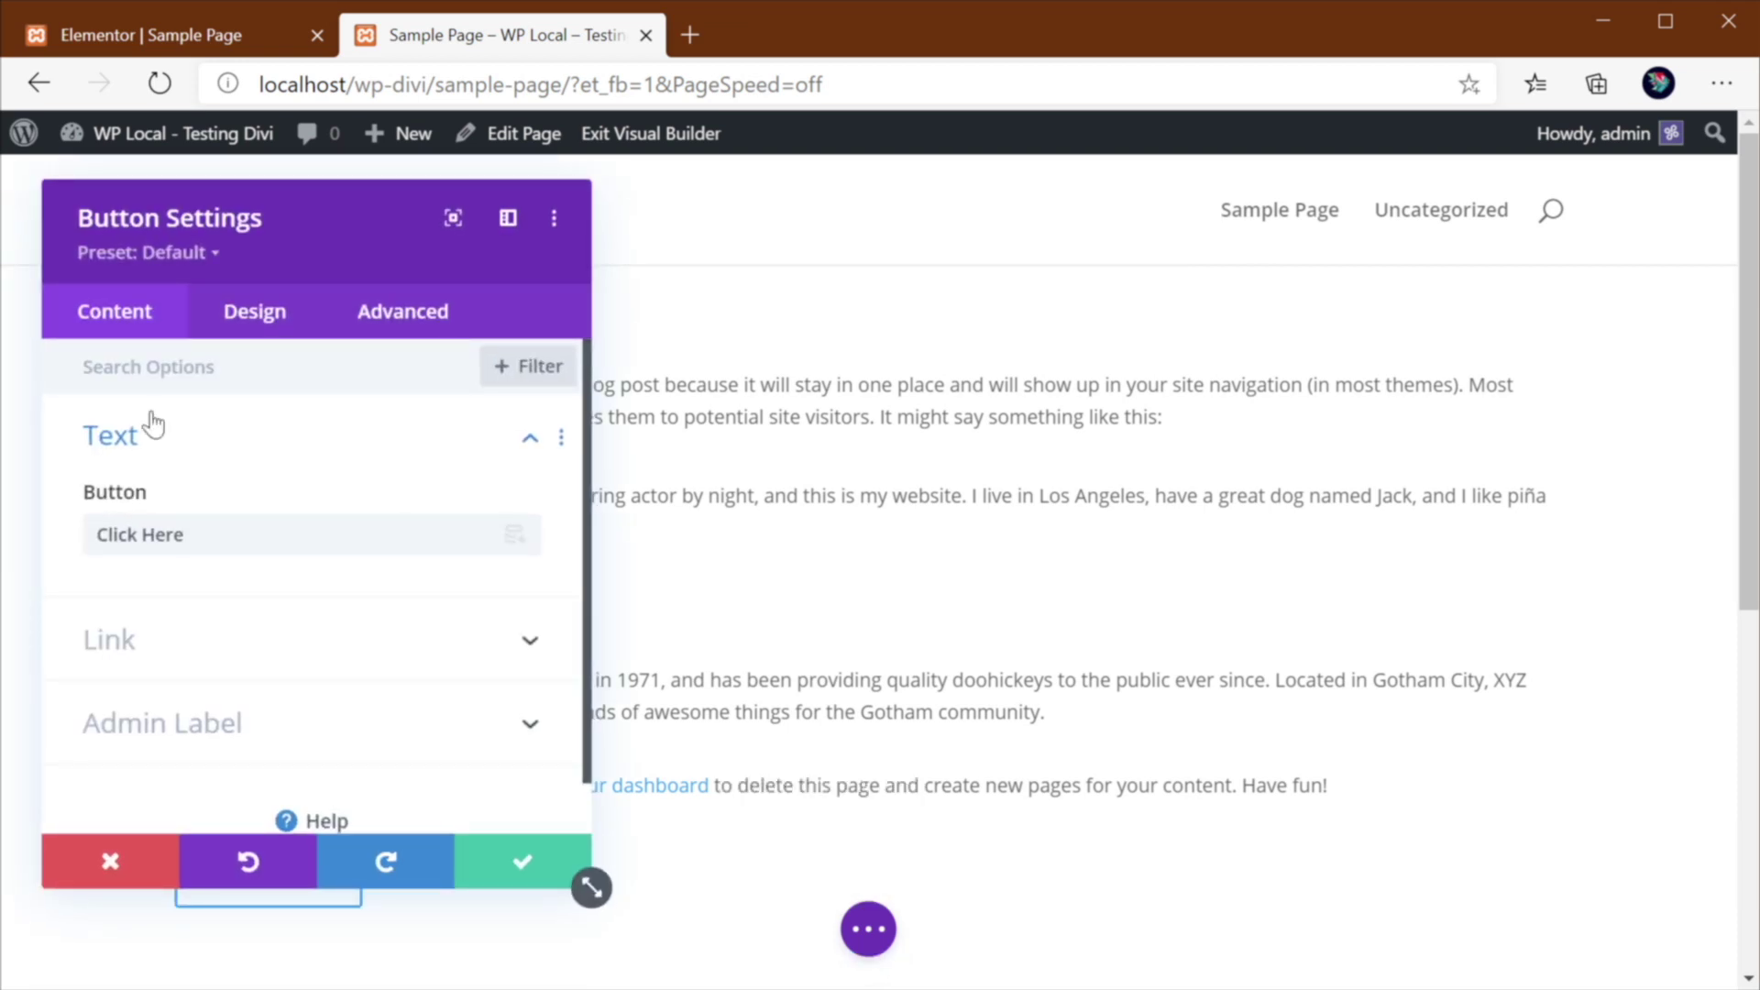
mouse_move(184, 495)
left_click(509, 222)
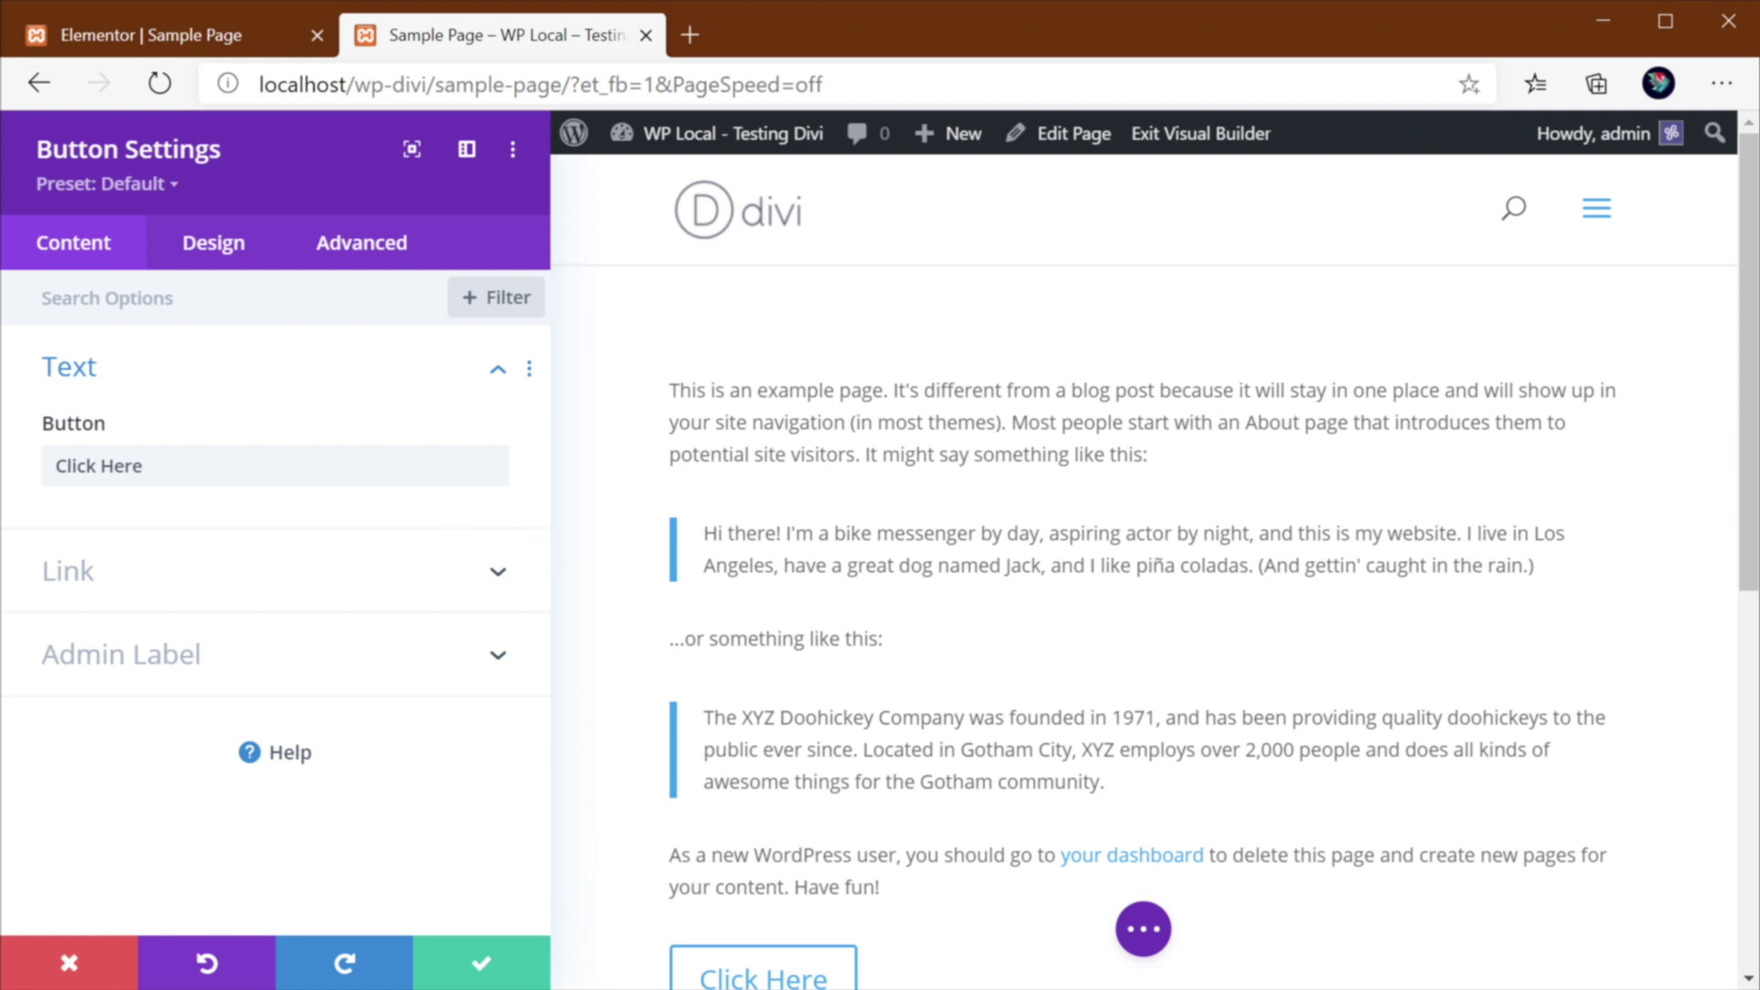
Step: After a glance at the Elementor tab, save and close Divi's Button Settings sidebar
left_click(233, 35)
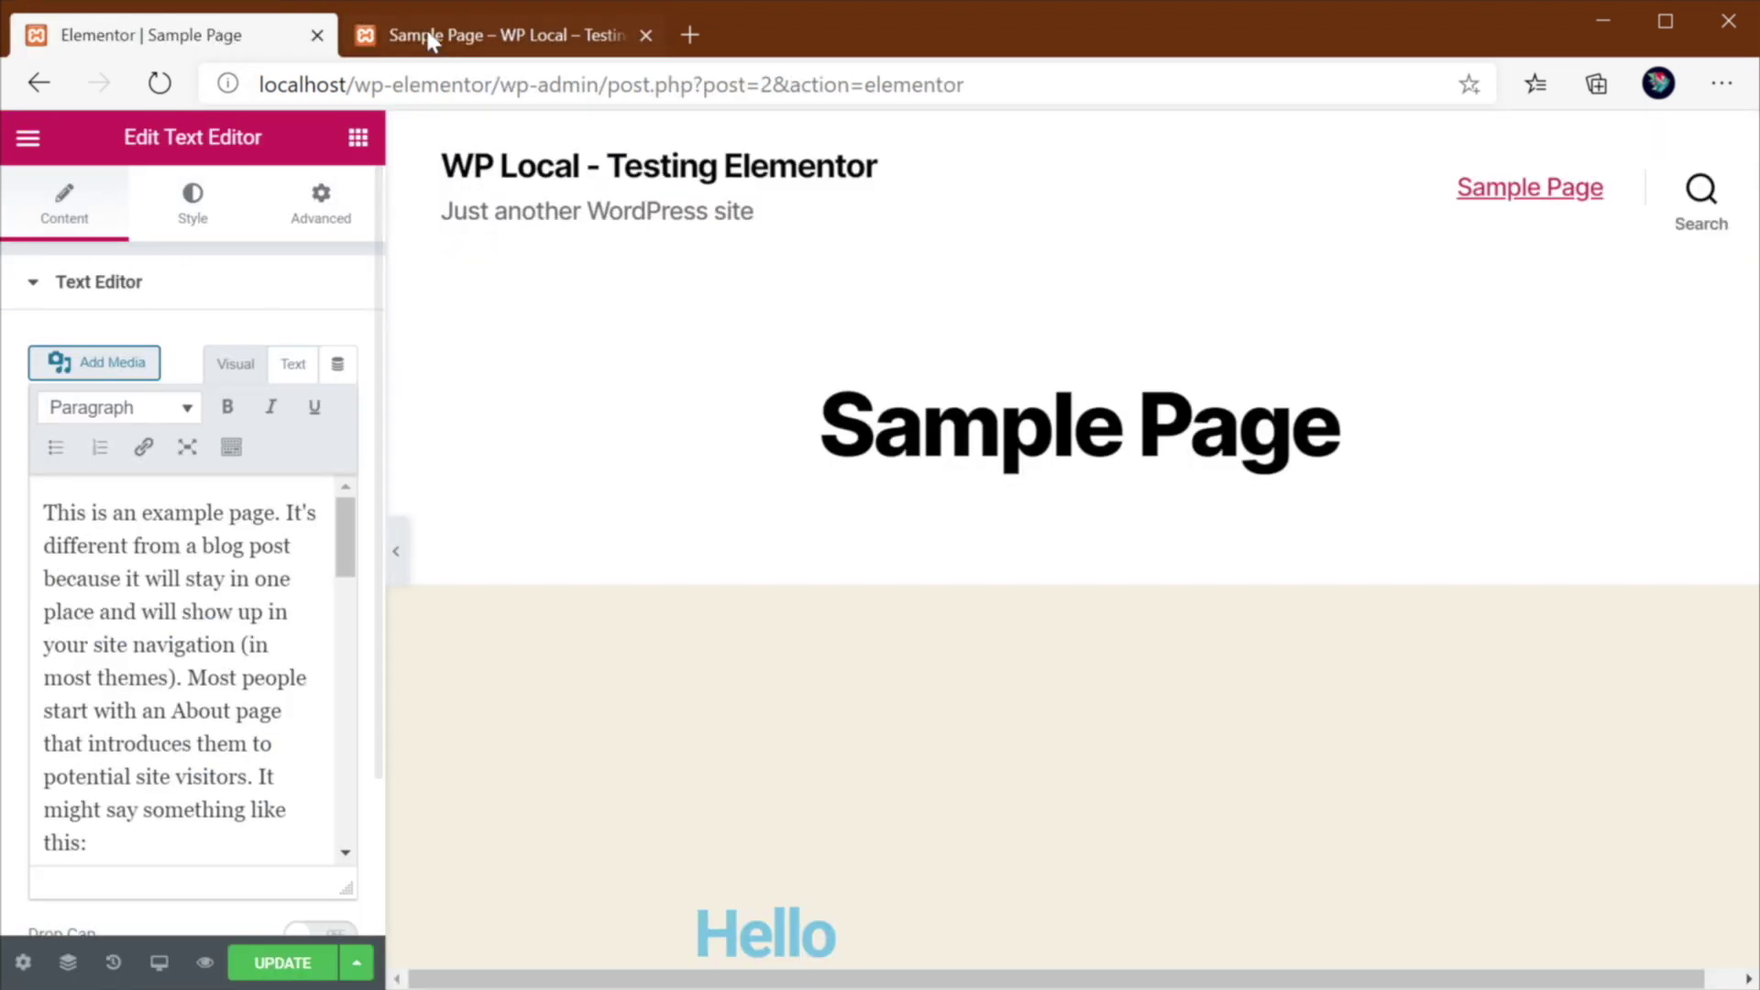
left_click(463, 41)
left_click(475, 974)
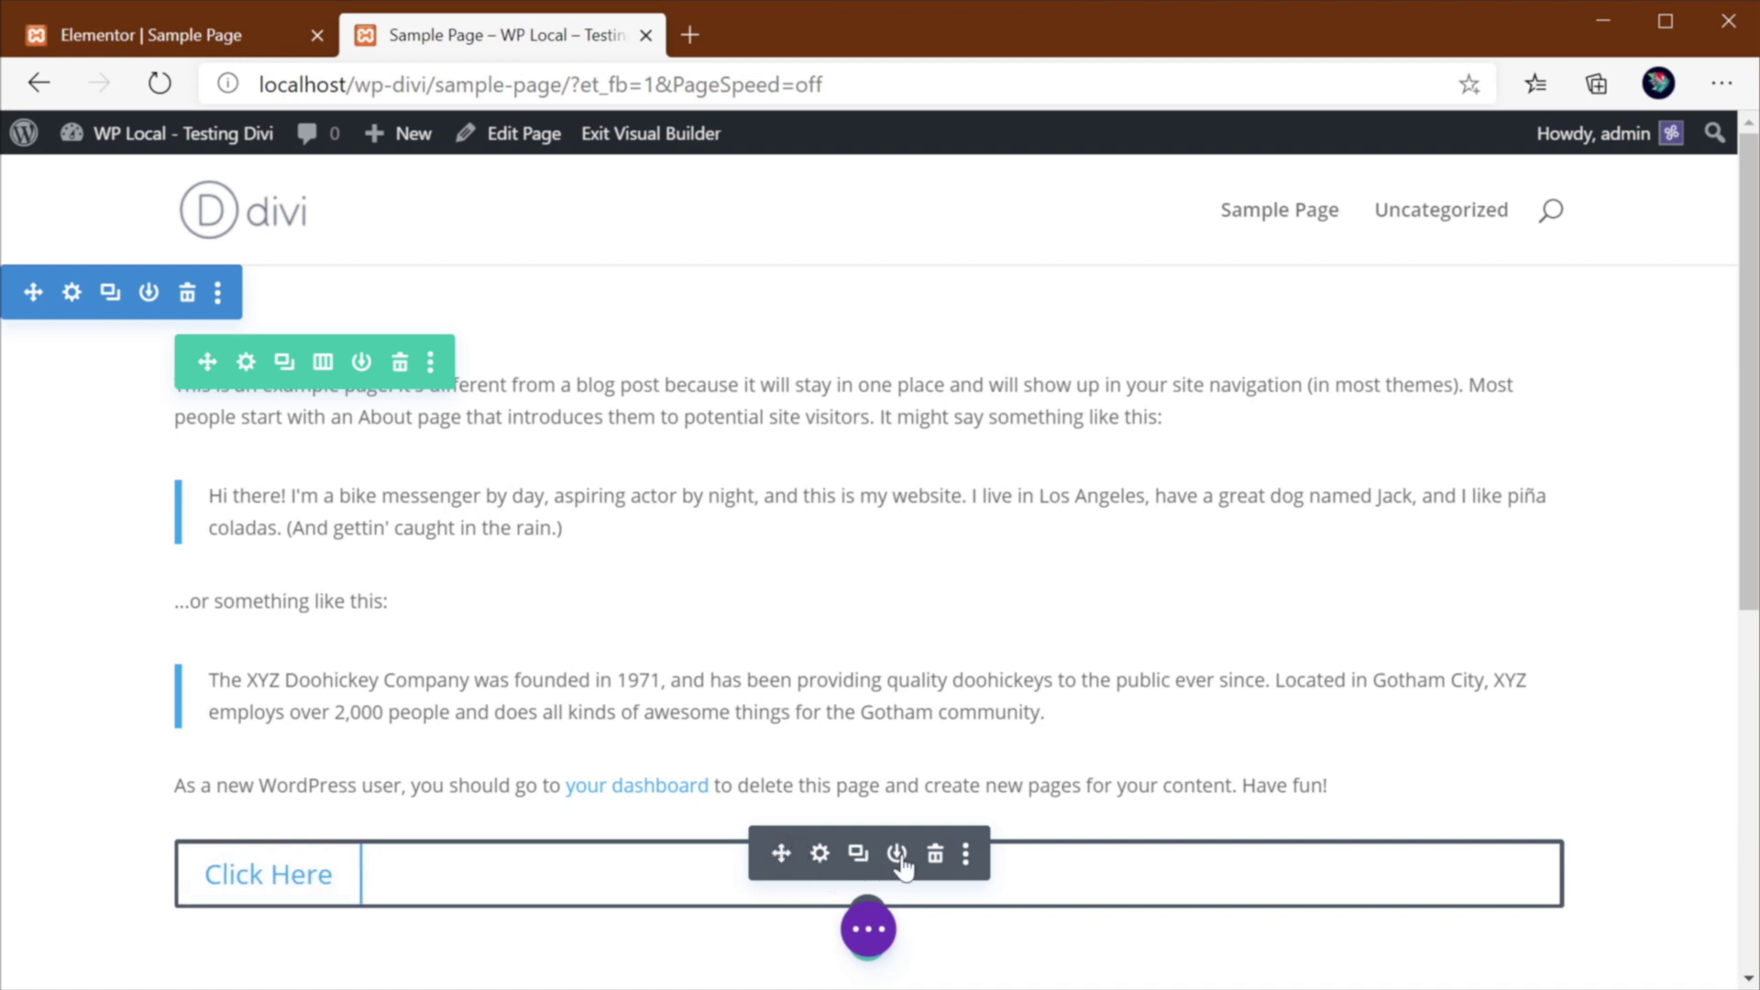
Step: Drag the Click Here button module above the example text at the top of the row
left_click_drag(780, 854, 449, 400)
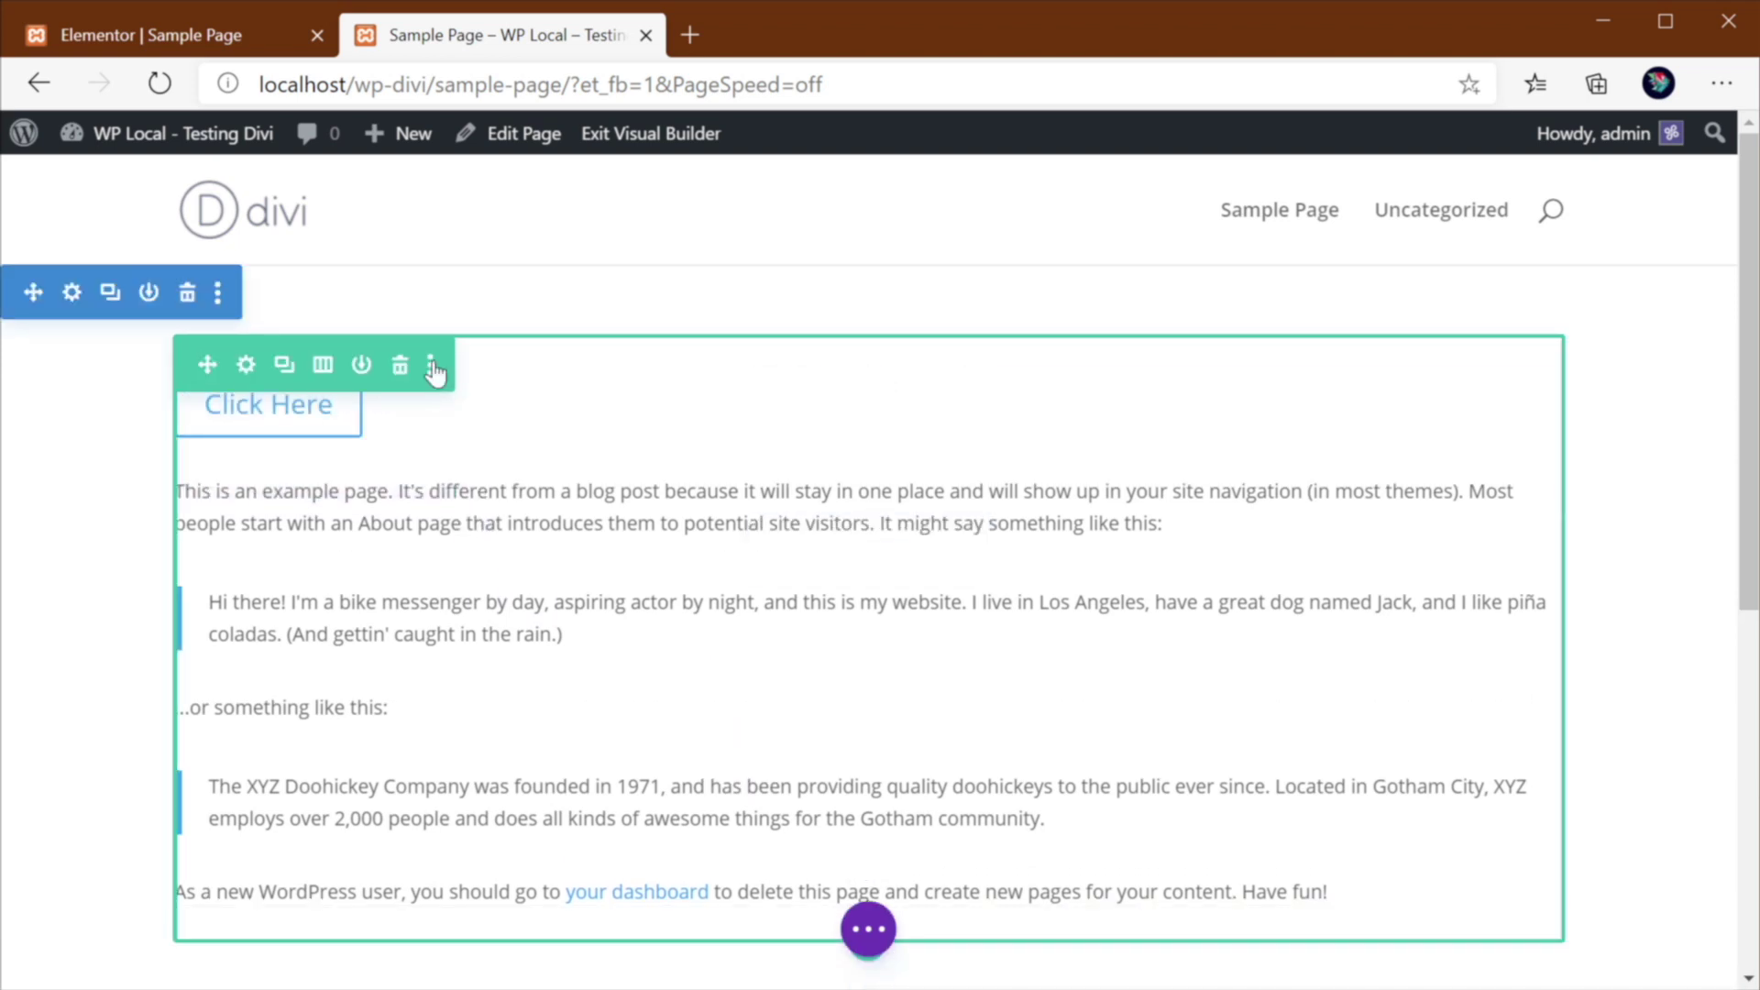
left_click(430, 365)
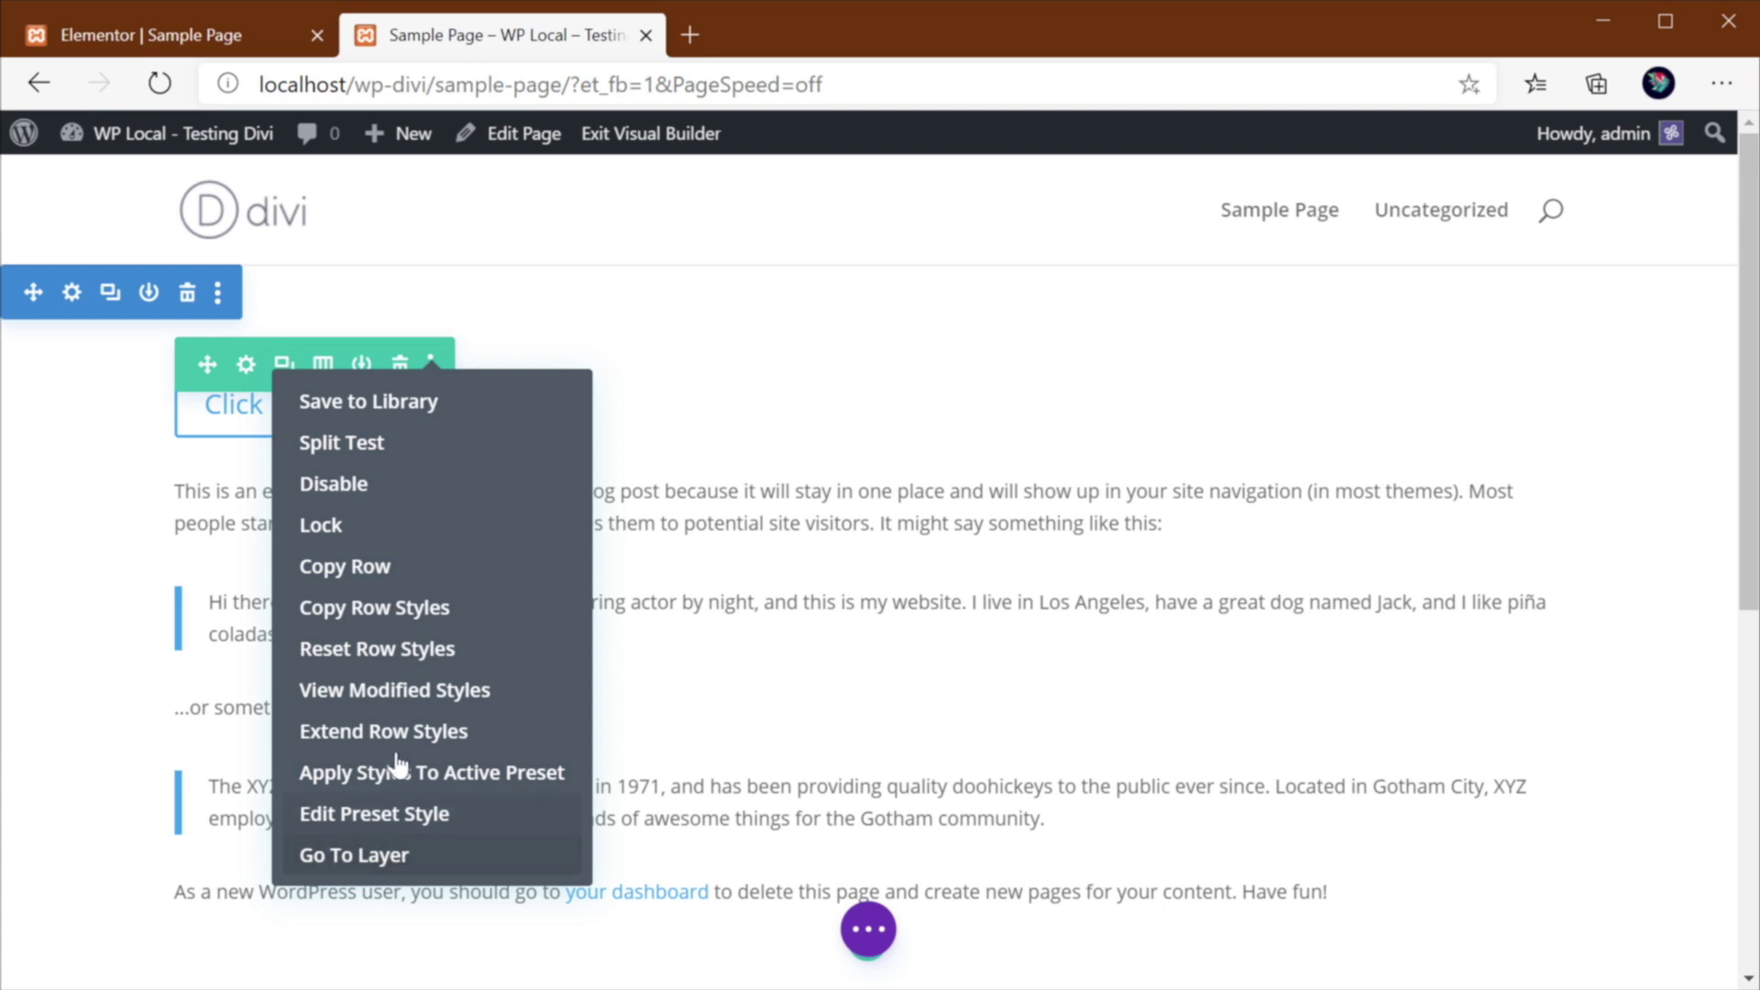
left_click(823, 306)
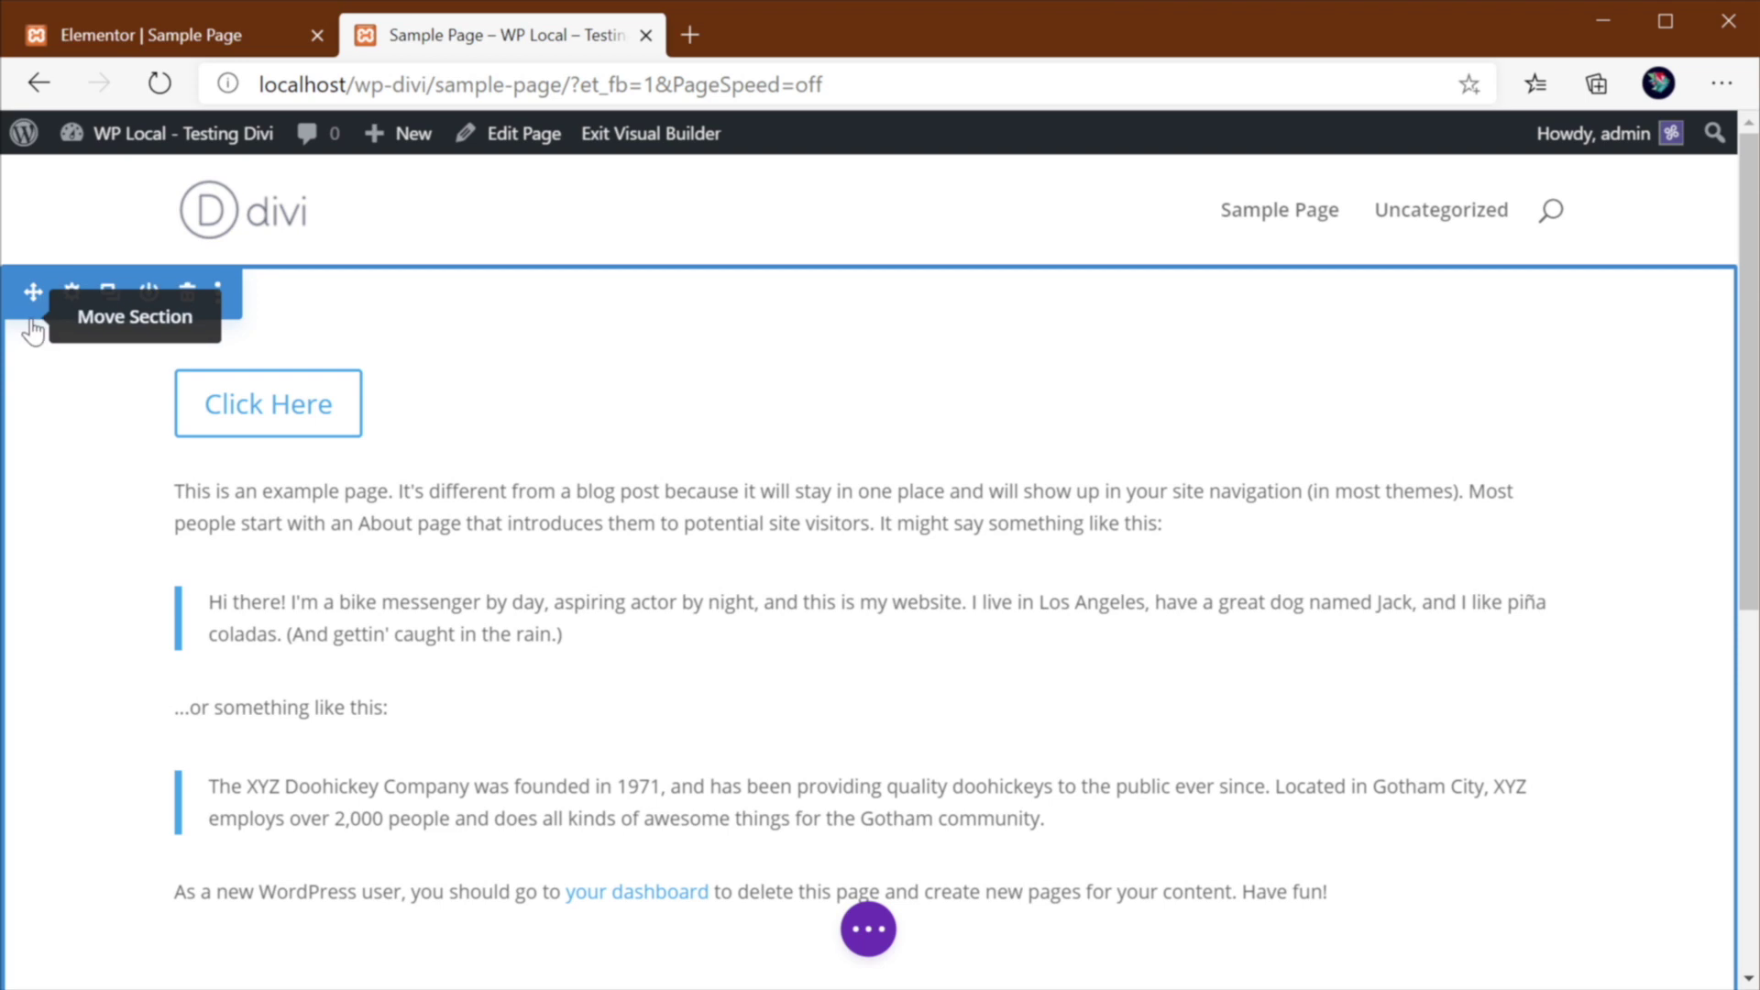
mouse_move(271, 265)
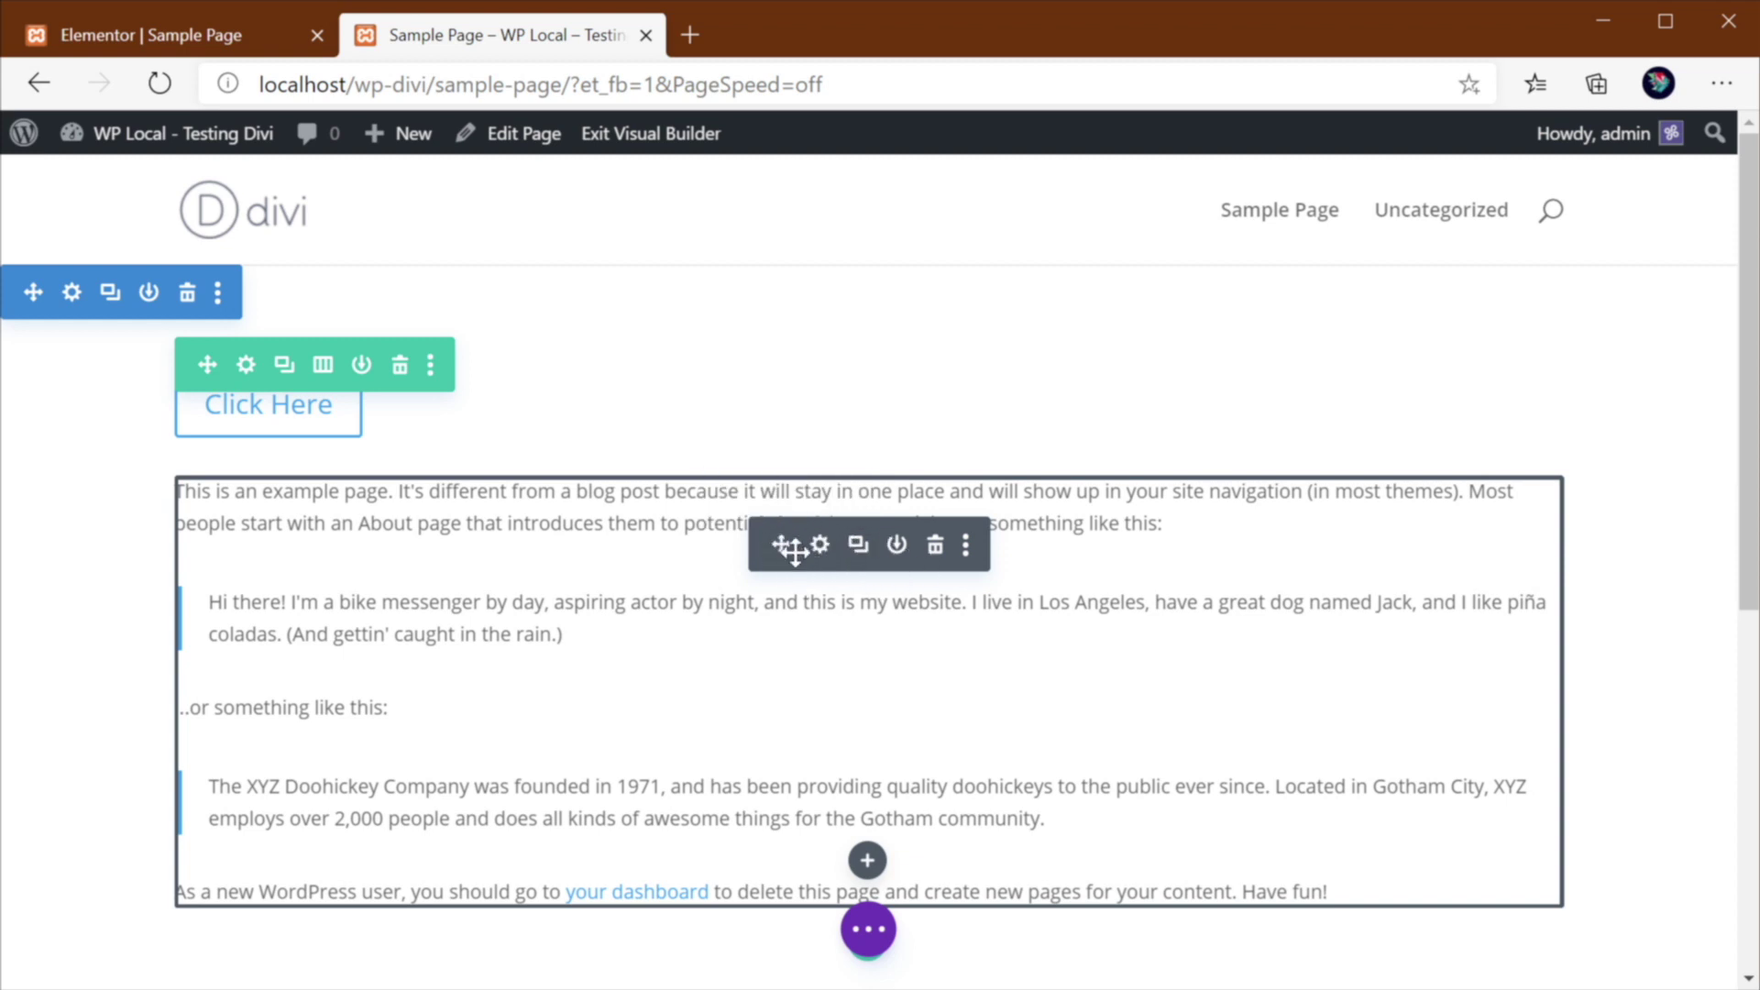
left_click_drag(793, 550, 793, 550)
left_click_drag(780, 544, 787, 440)
Step: Switch to the Elementor editor and scroll through the Hello heading and example paragraph
left_click(209, 46)
scroll(797, 706, "down", 5)
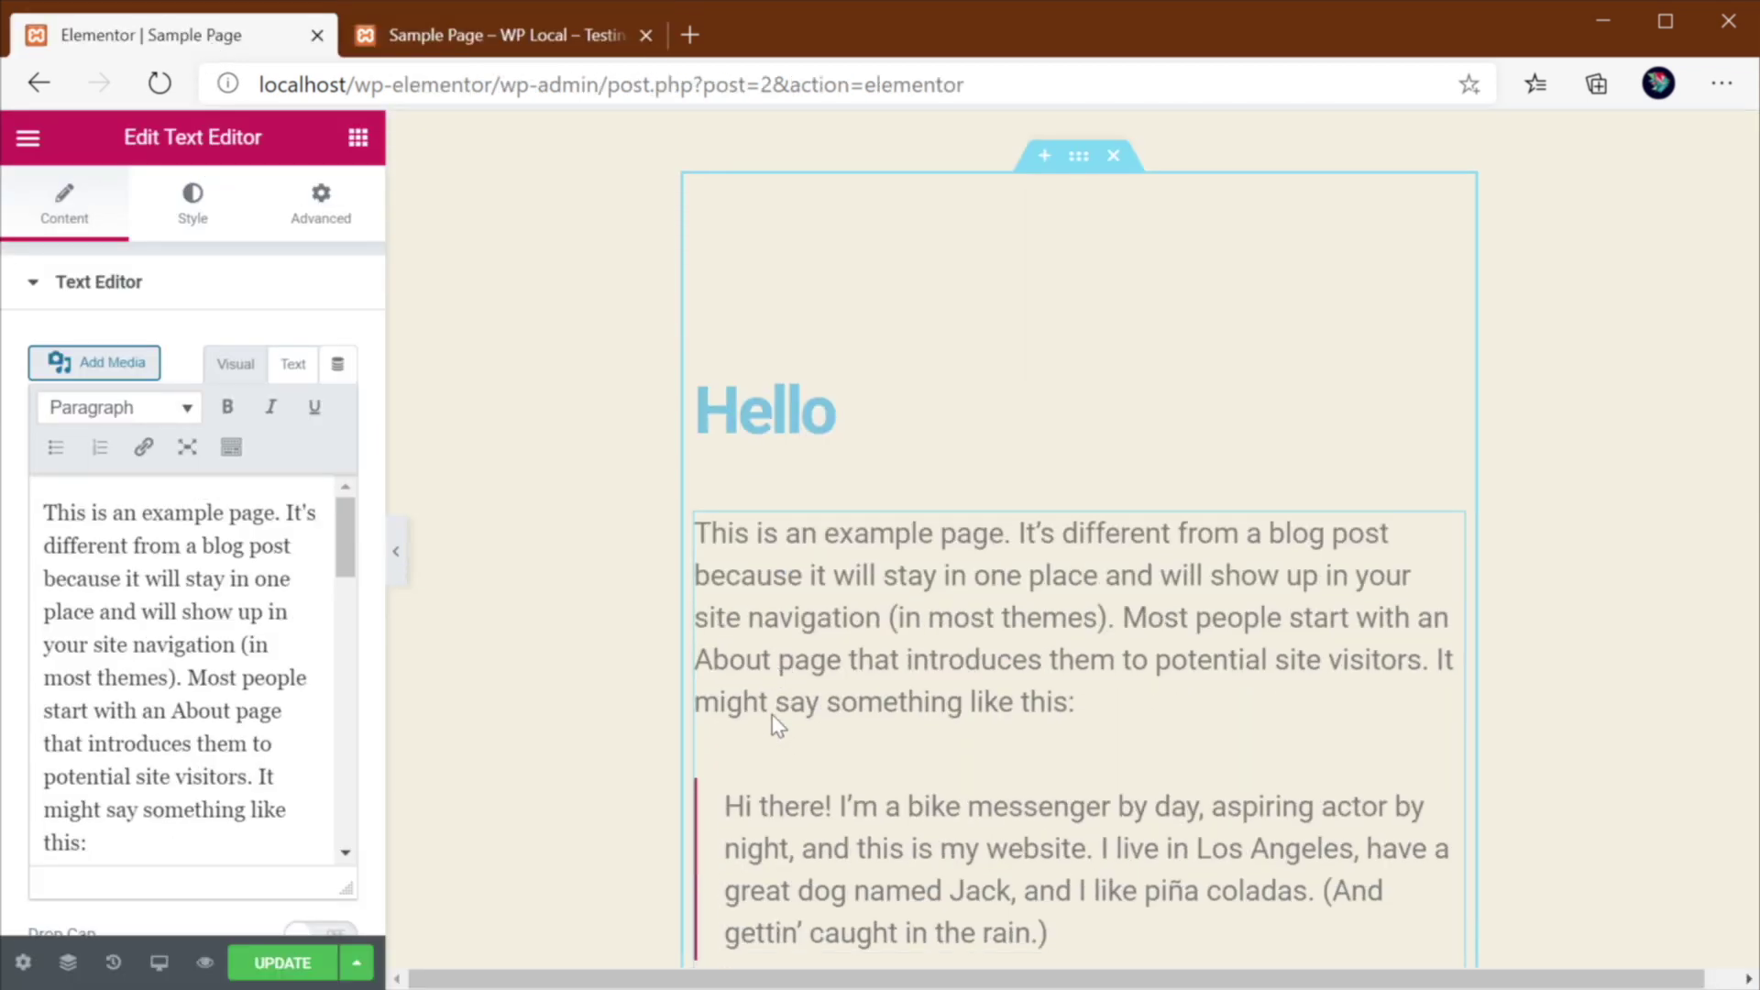
scroll(910, 569, "down", 10)
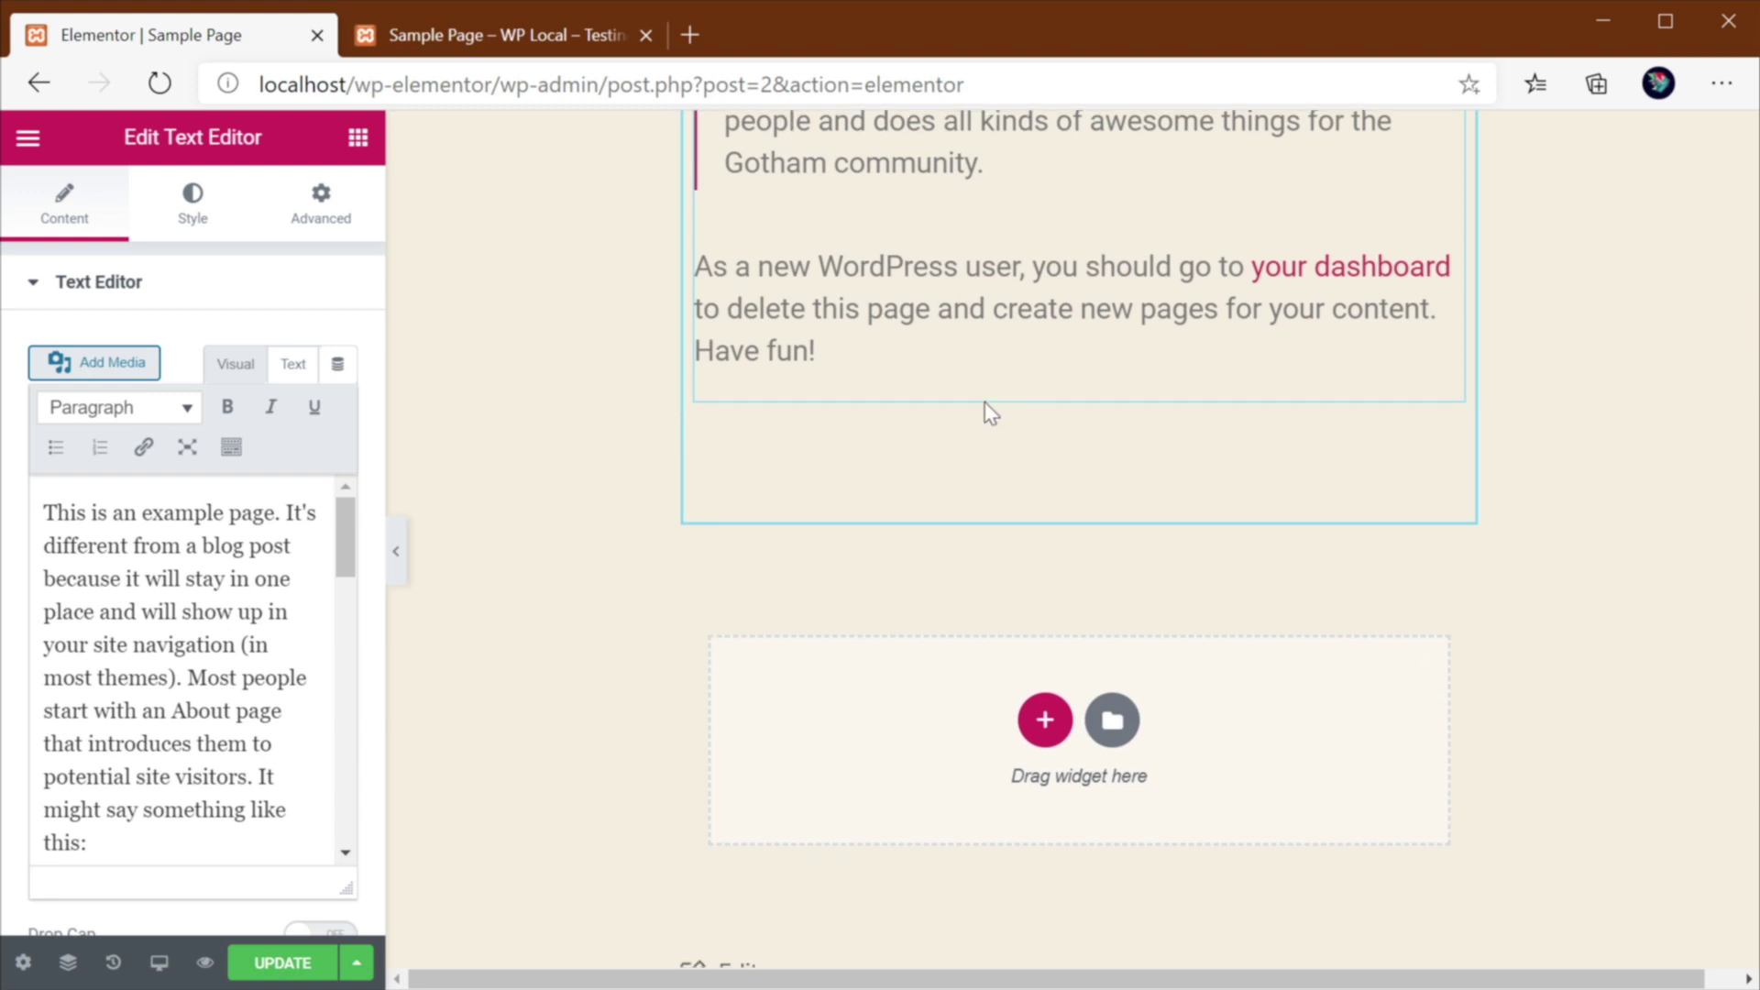
scroll(1016, 550, "up", 6)
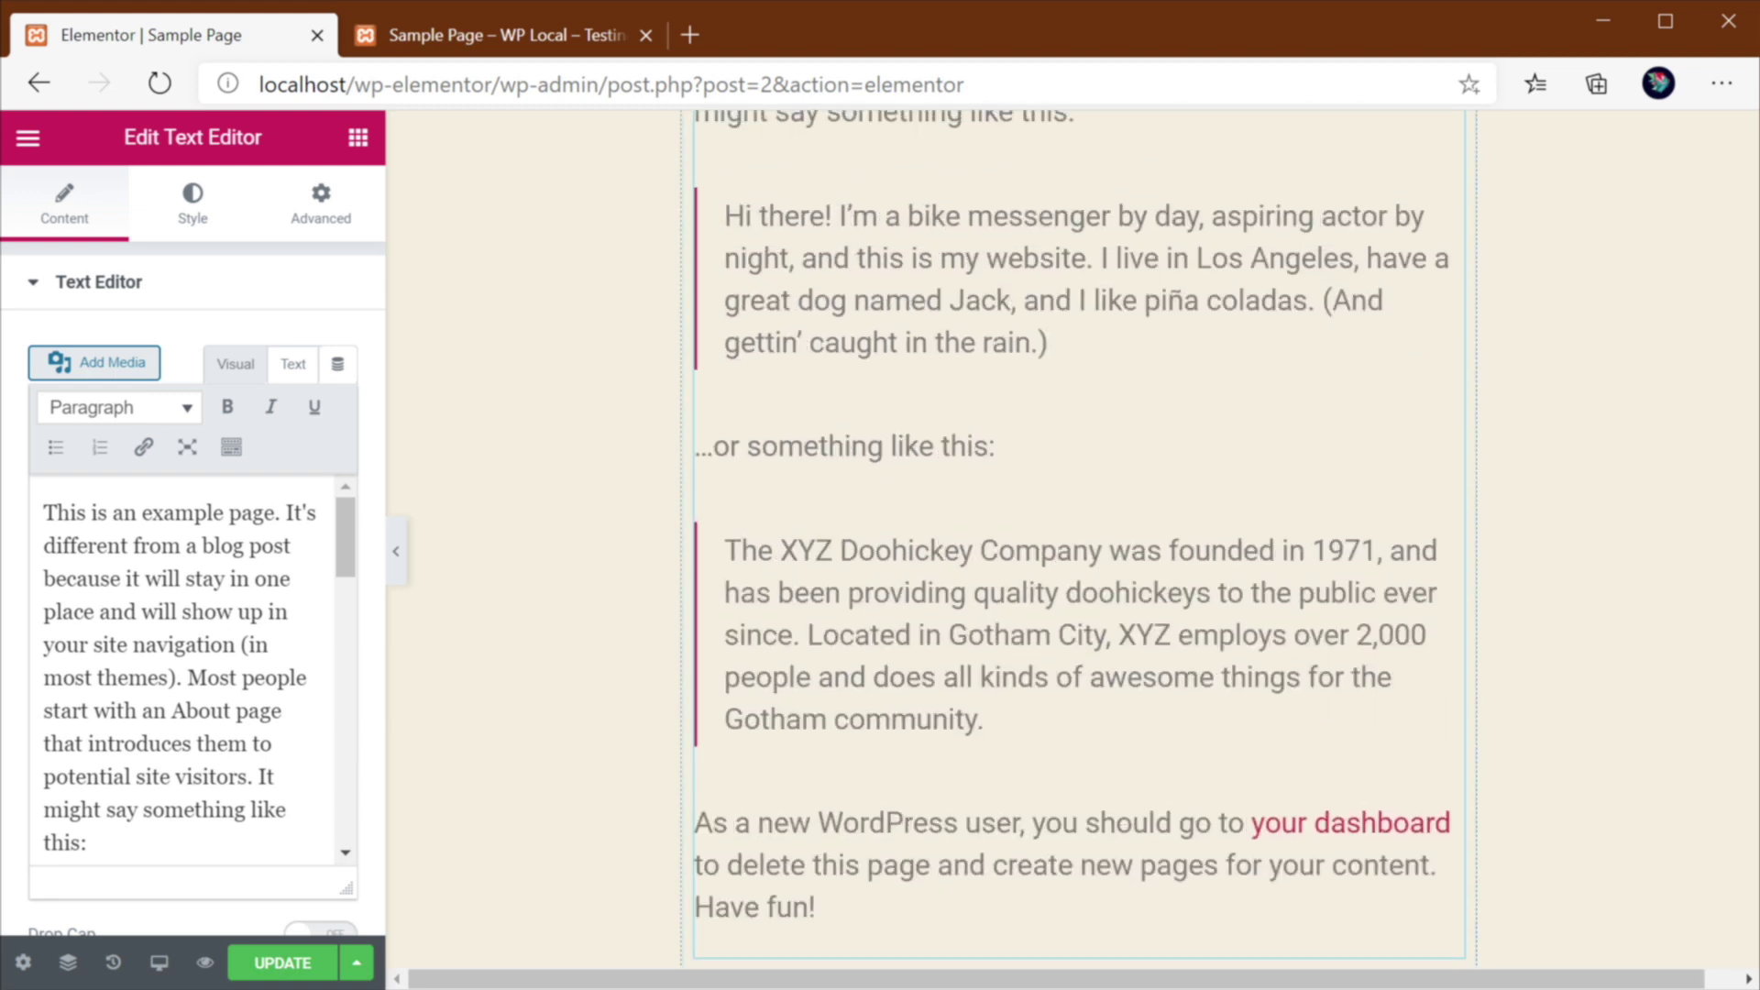
scroll(971, 607, "up", 6)
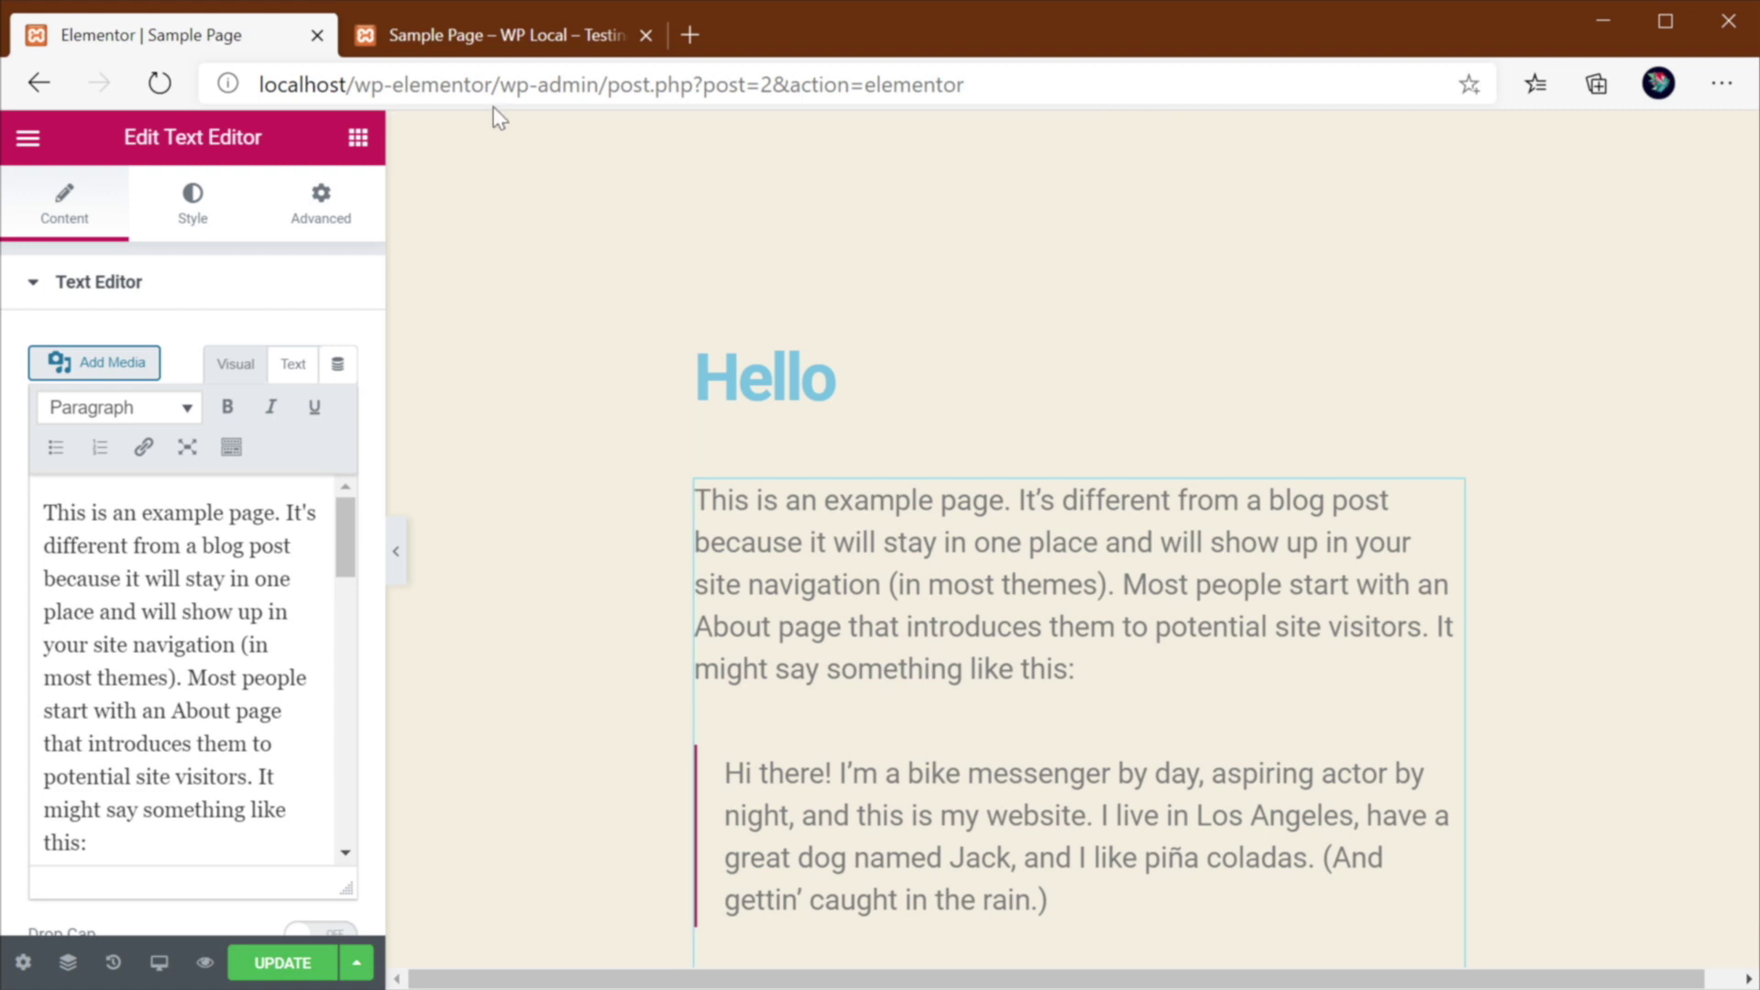
Step: Back in Divi, drag the section's top padding handle down to about 74px
left_click(535, 38)
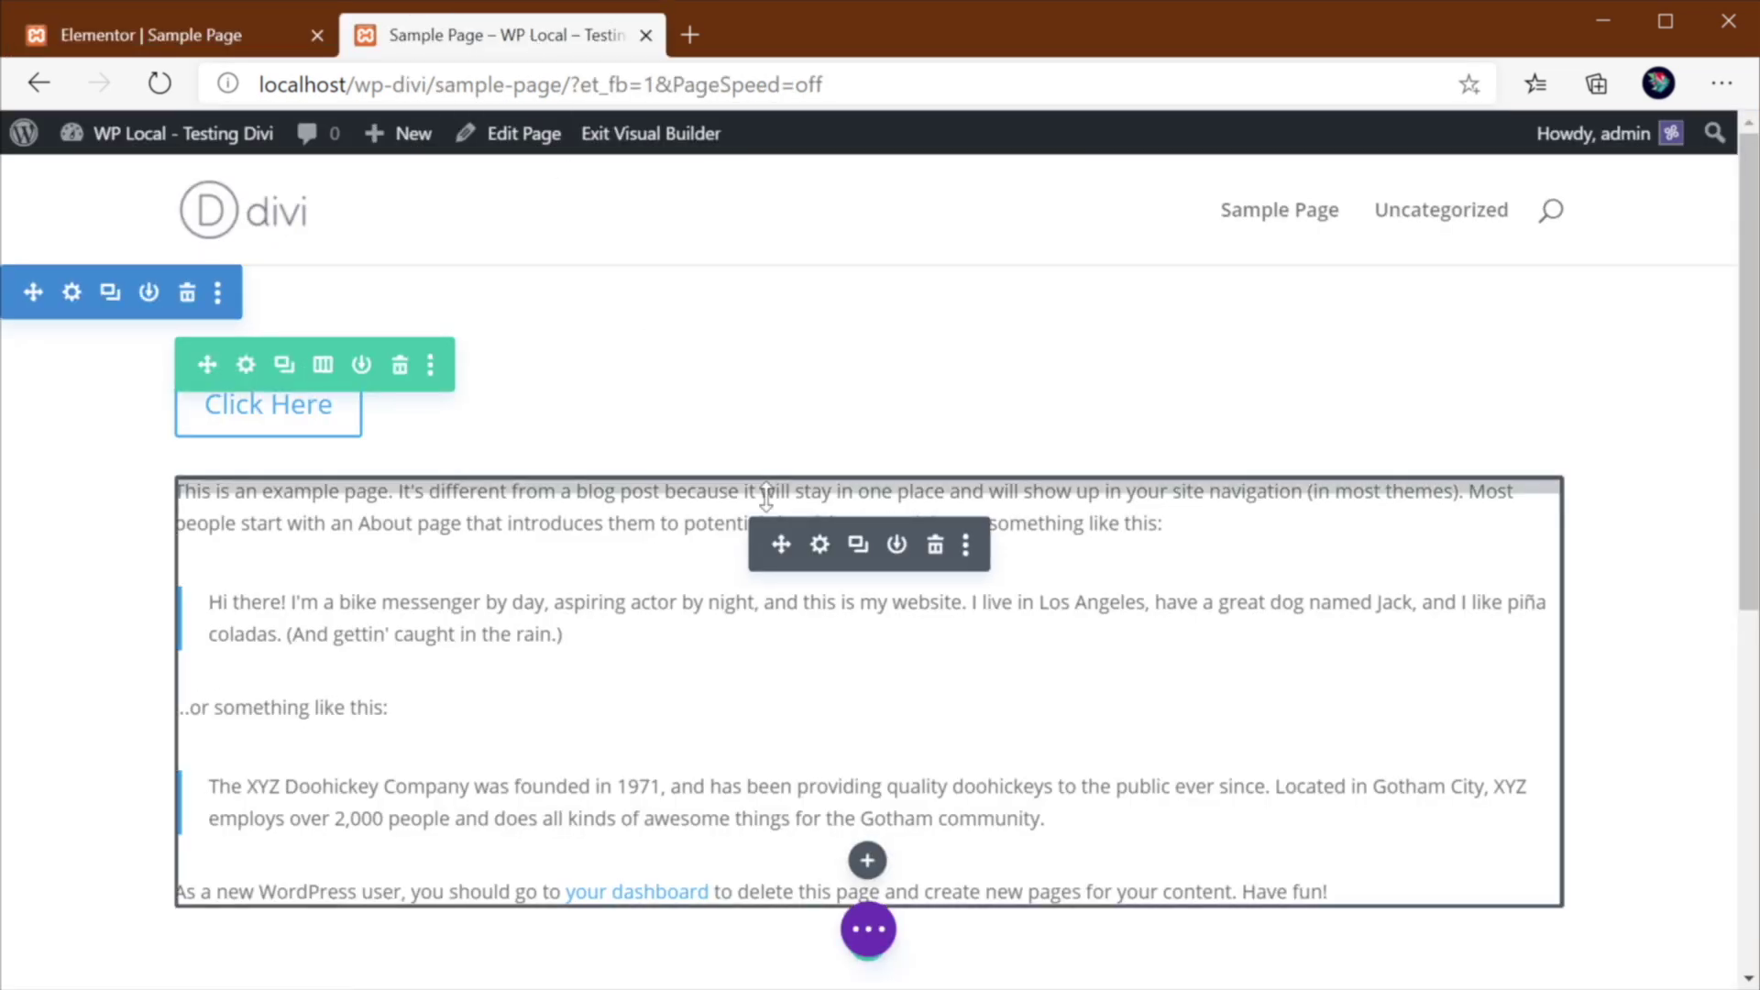
mouse_move(736, 478)
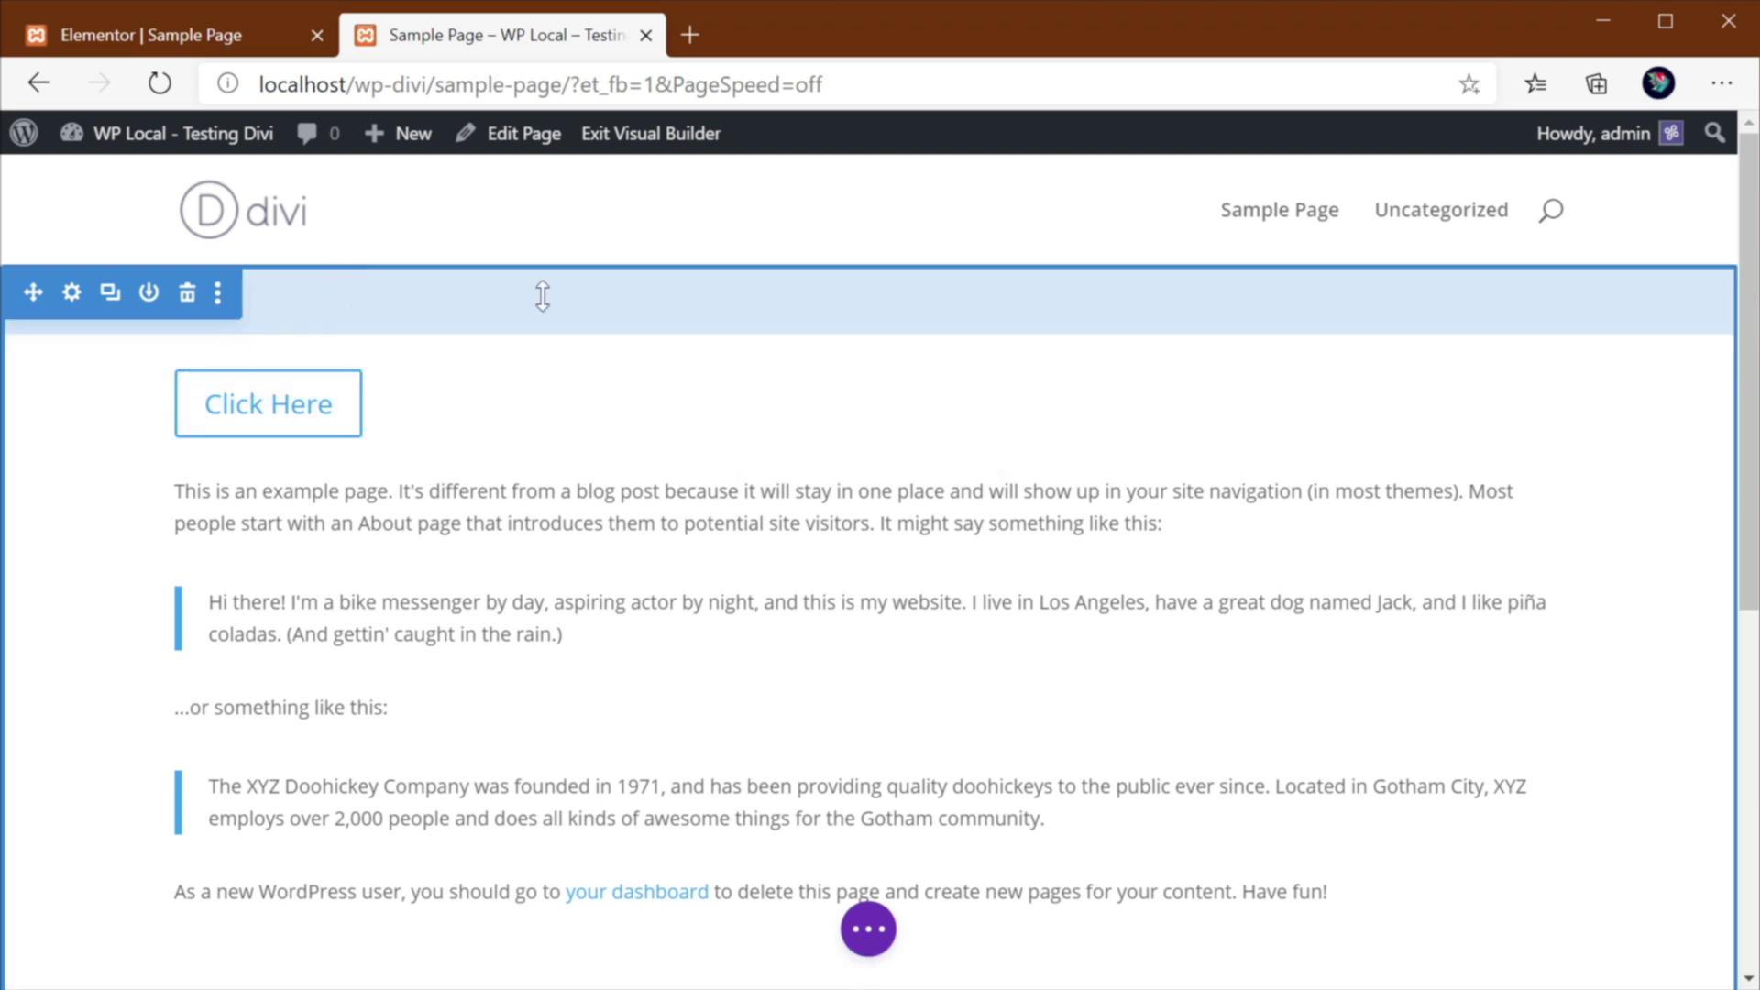
left_click_drag(587, 295, 597, 334)
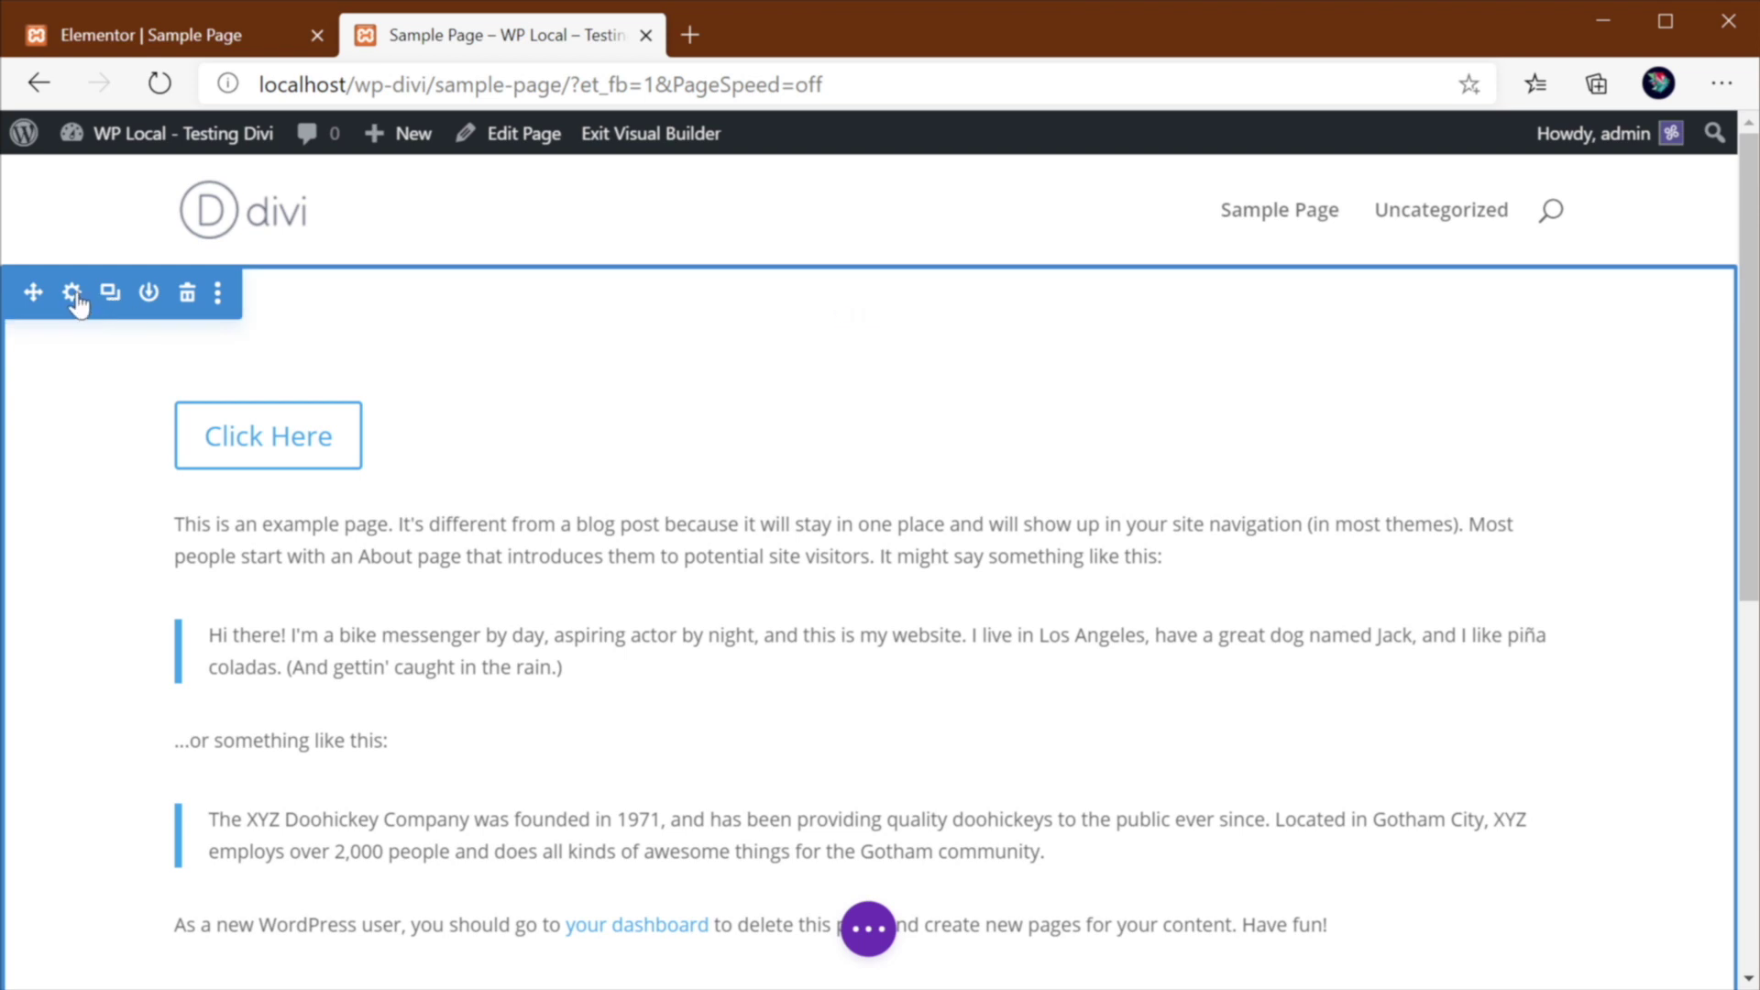
Step: Confirm 74px Padding Top in the section's Design spacing settings and save them
left_click(72, 293)
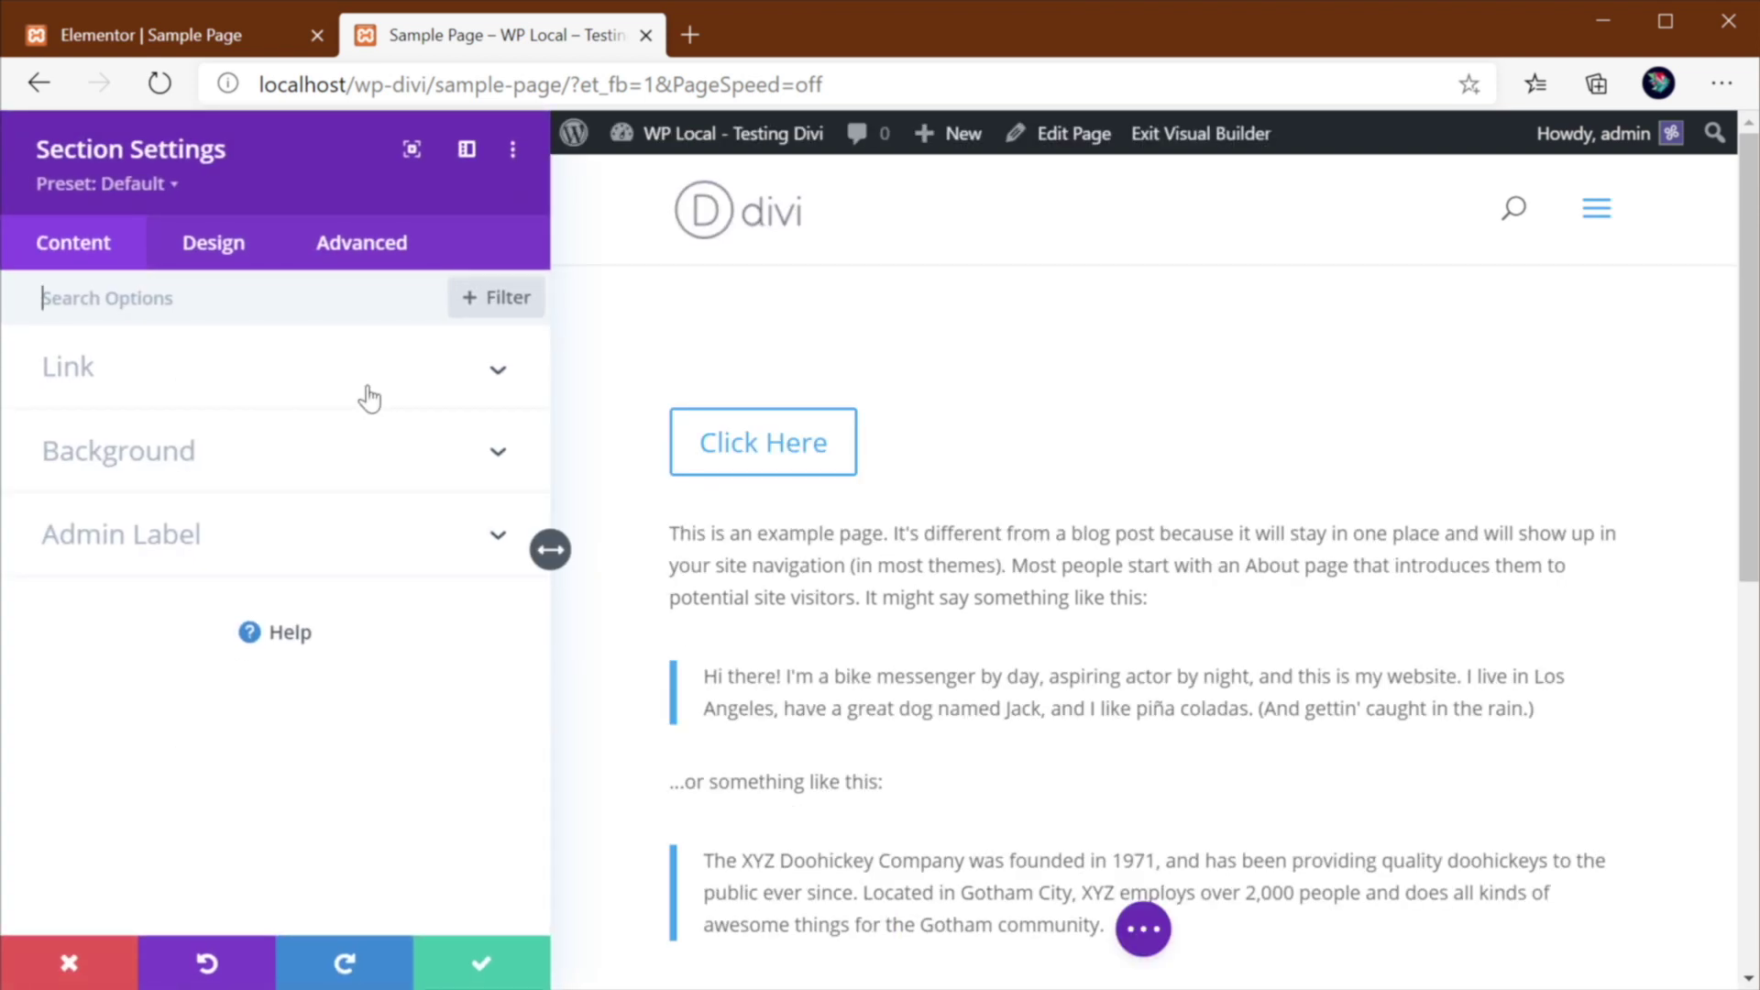
left_click(212, 243)
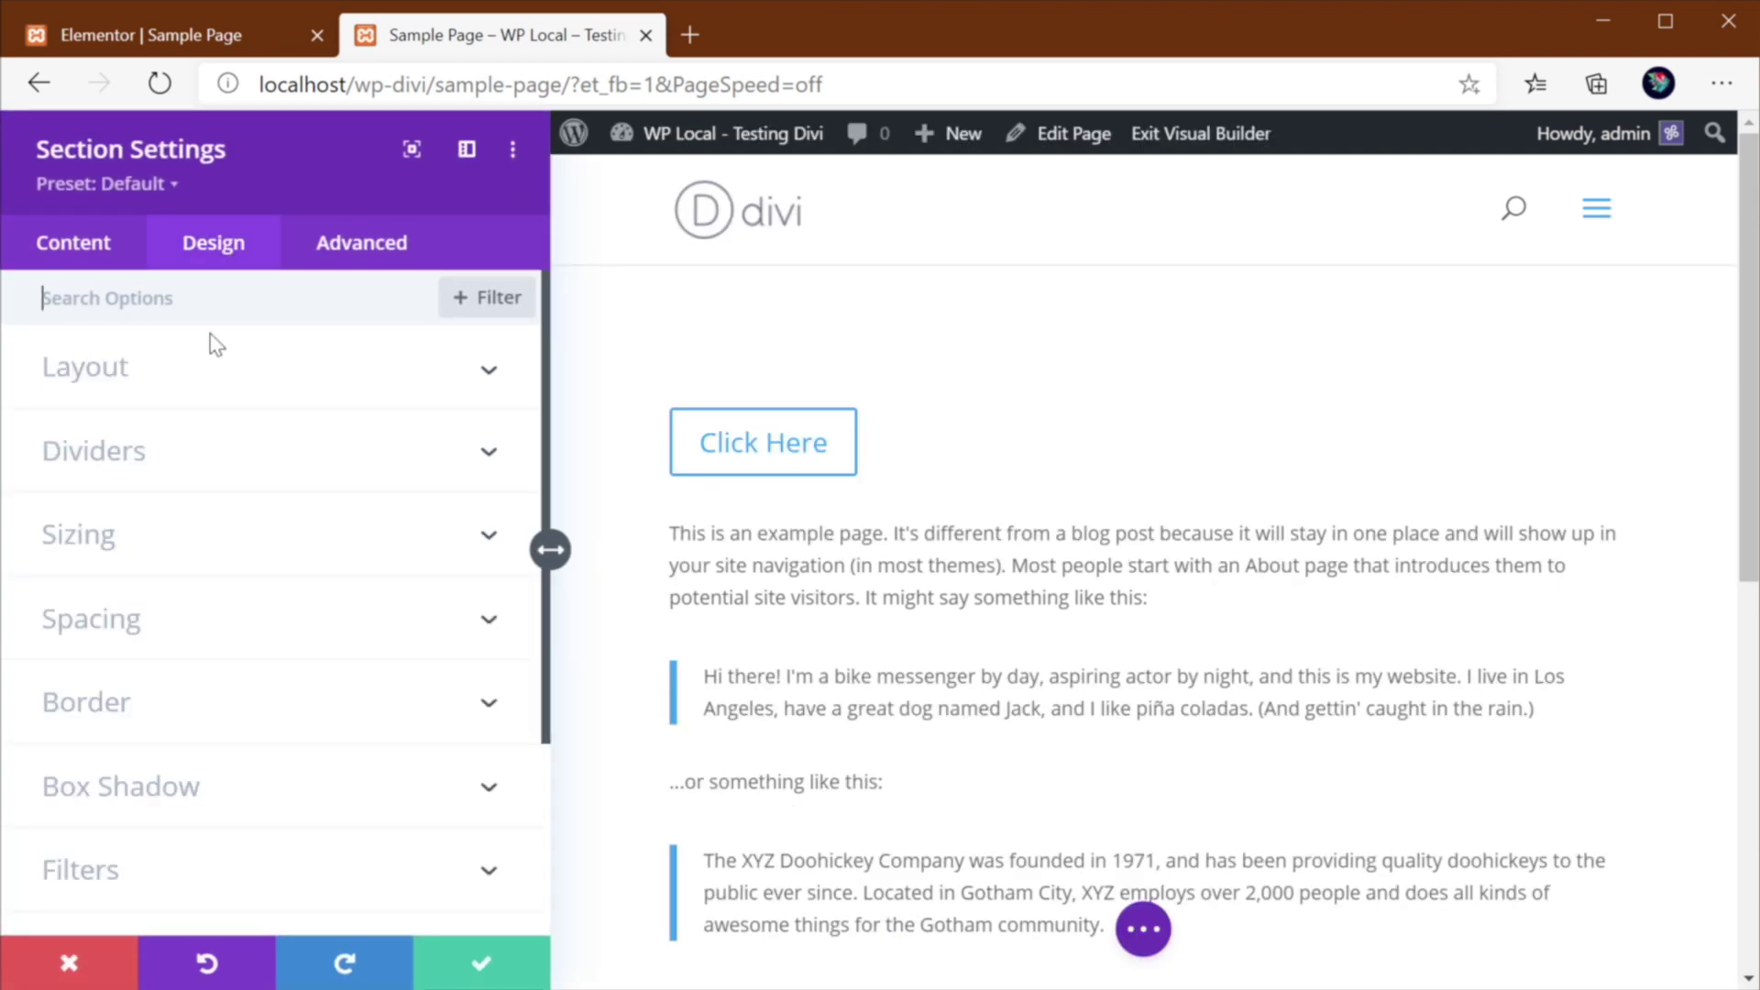
left_click(189, 631)
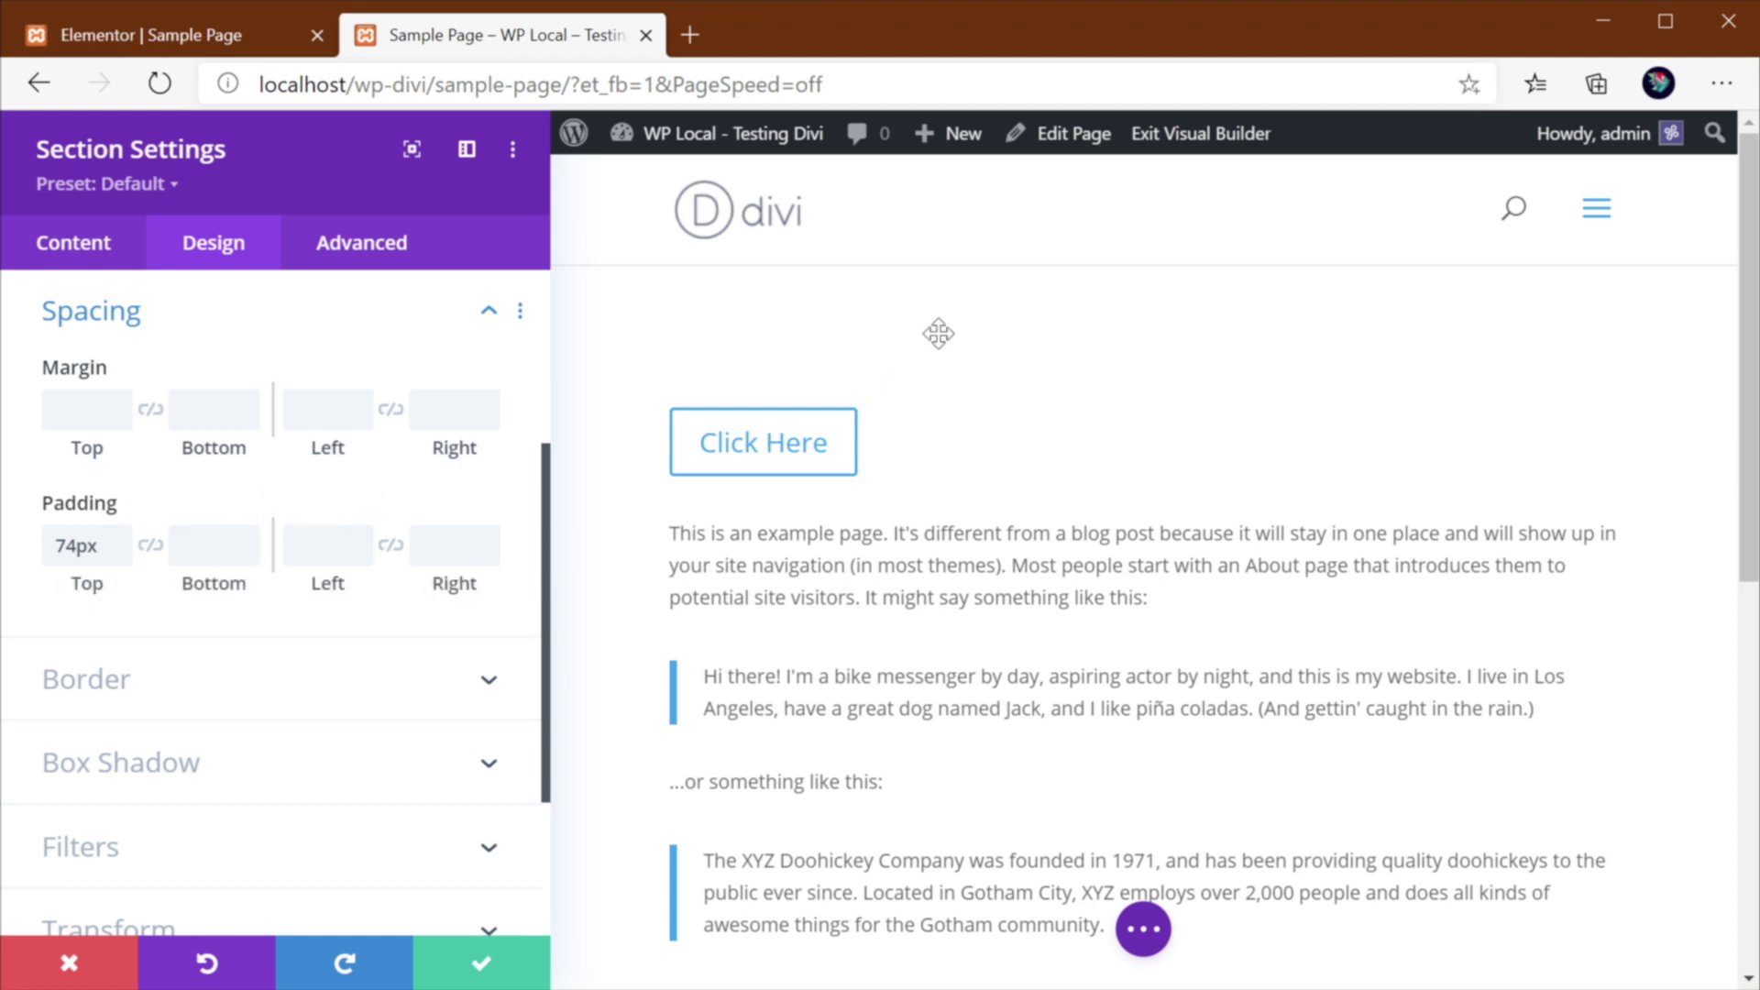
left_click(491, 958)
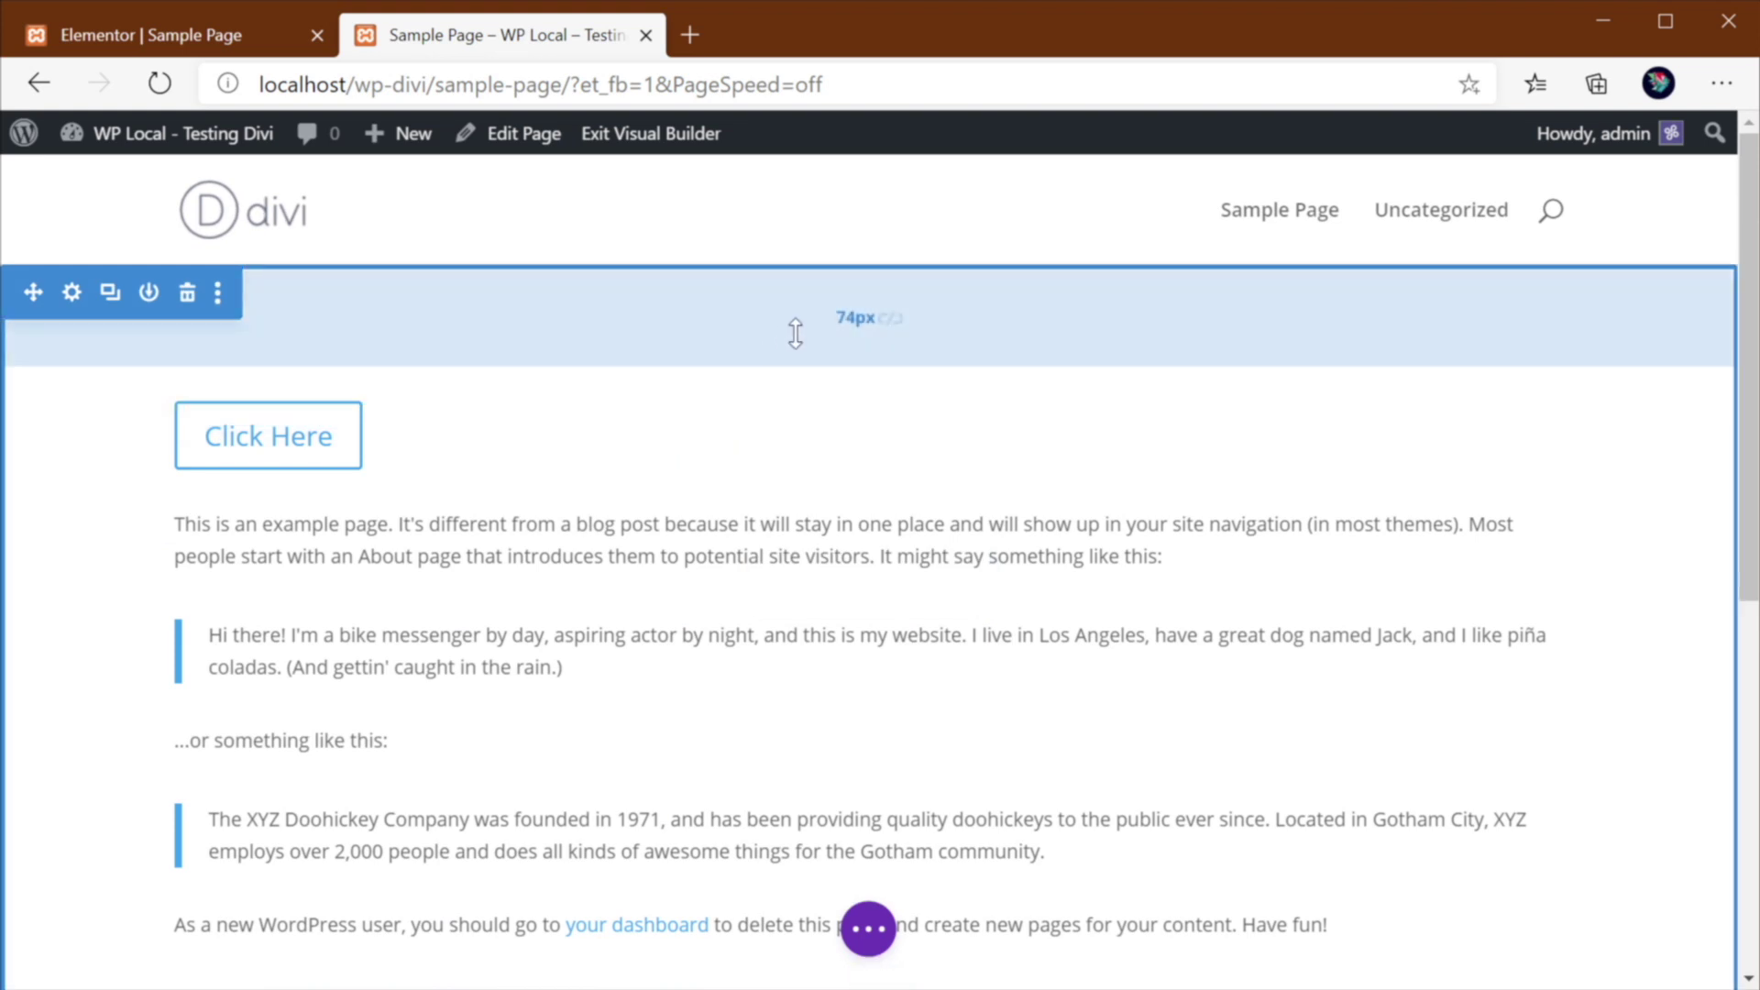
Step: Cut the section's top padding to 61px, give the button row 90px bottom padding, and stretch section height to ~583px
left_click_drag(811, 315, 821, 267)
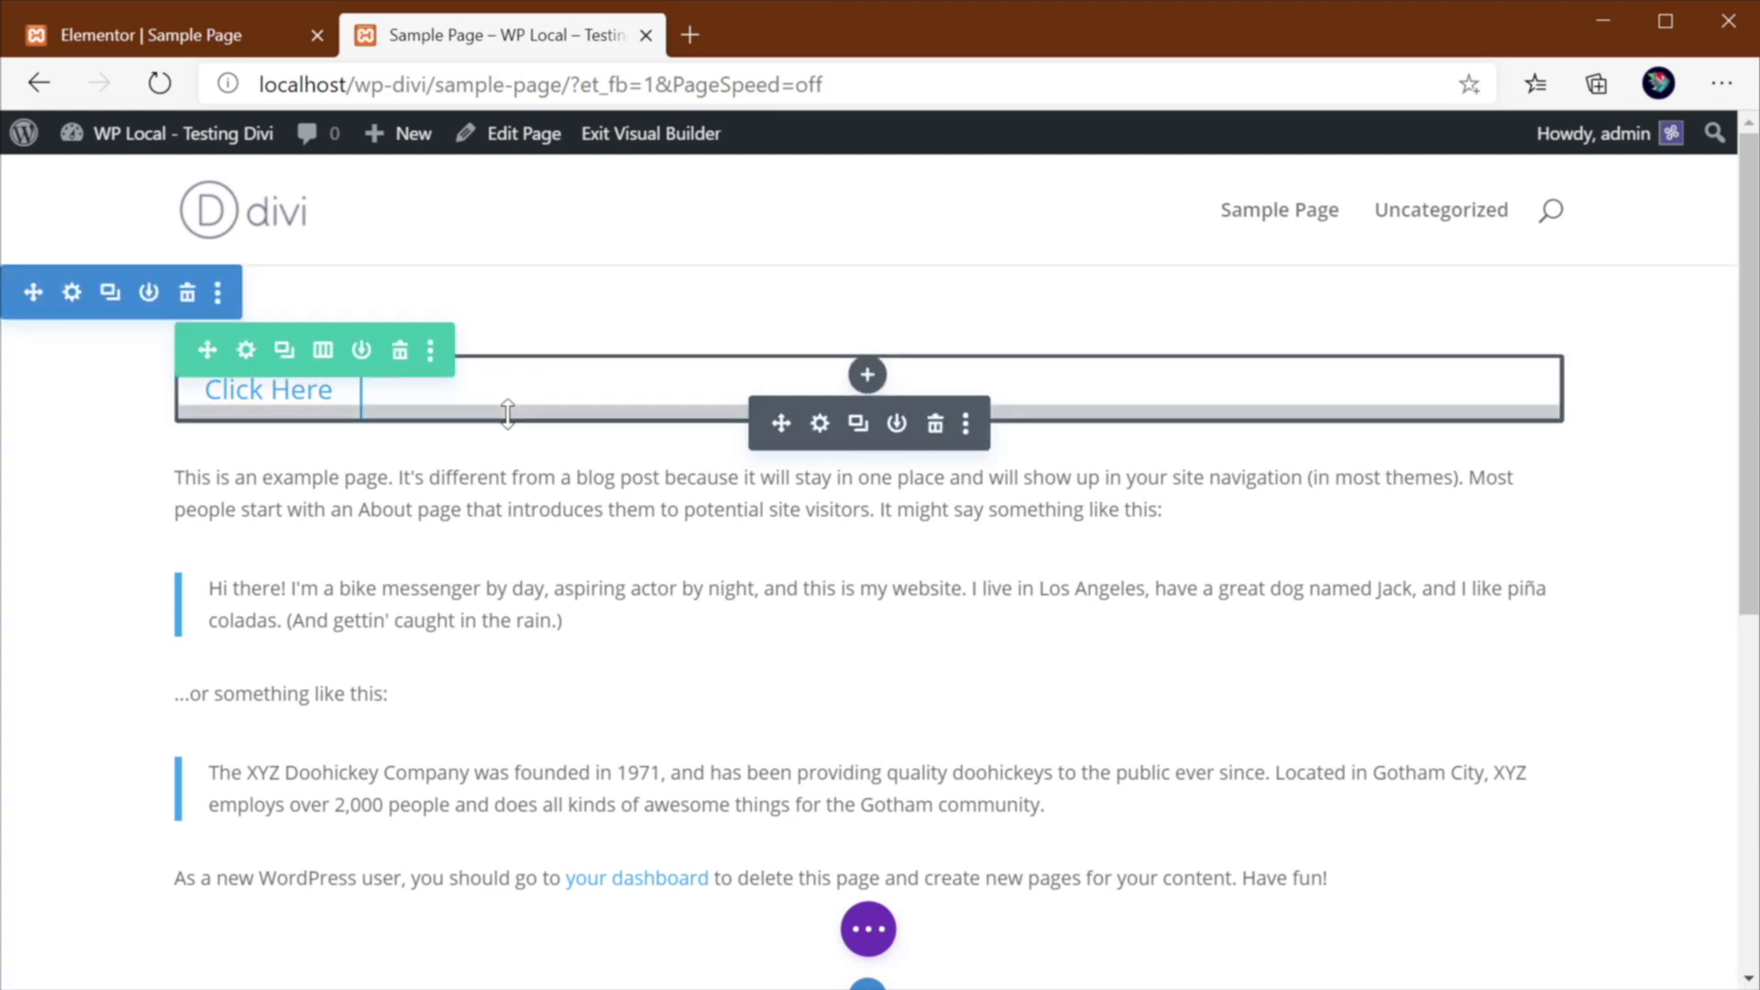
mouse_move(507, 418)
left_mouse_down()
mouse_move(507, 471)
mouse_move(512, 445)
left_mouse_up()
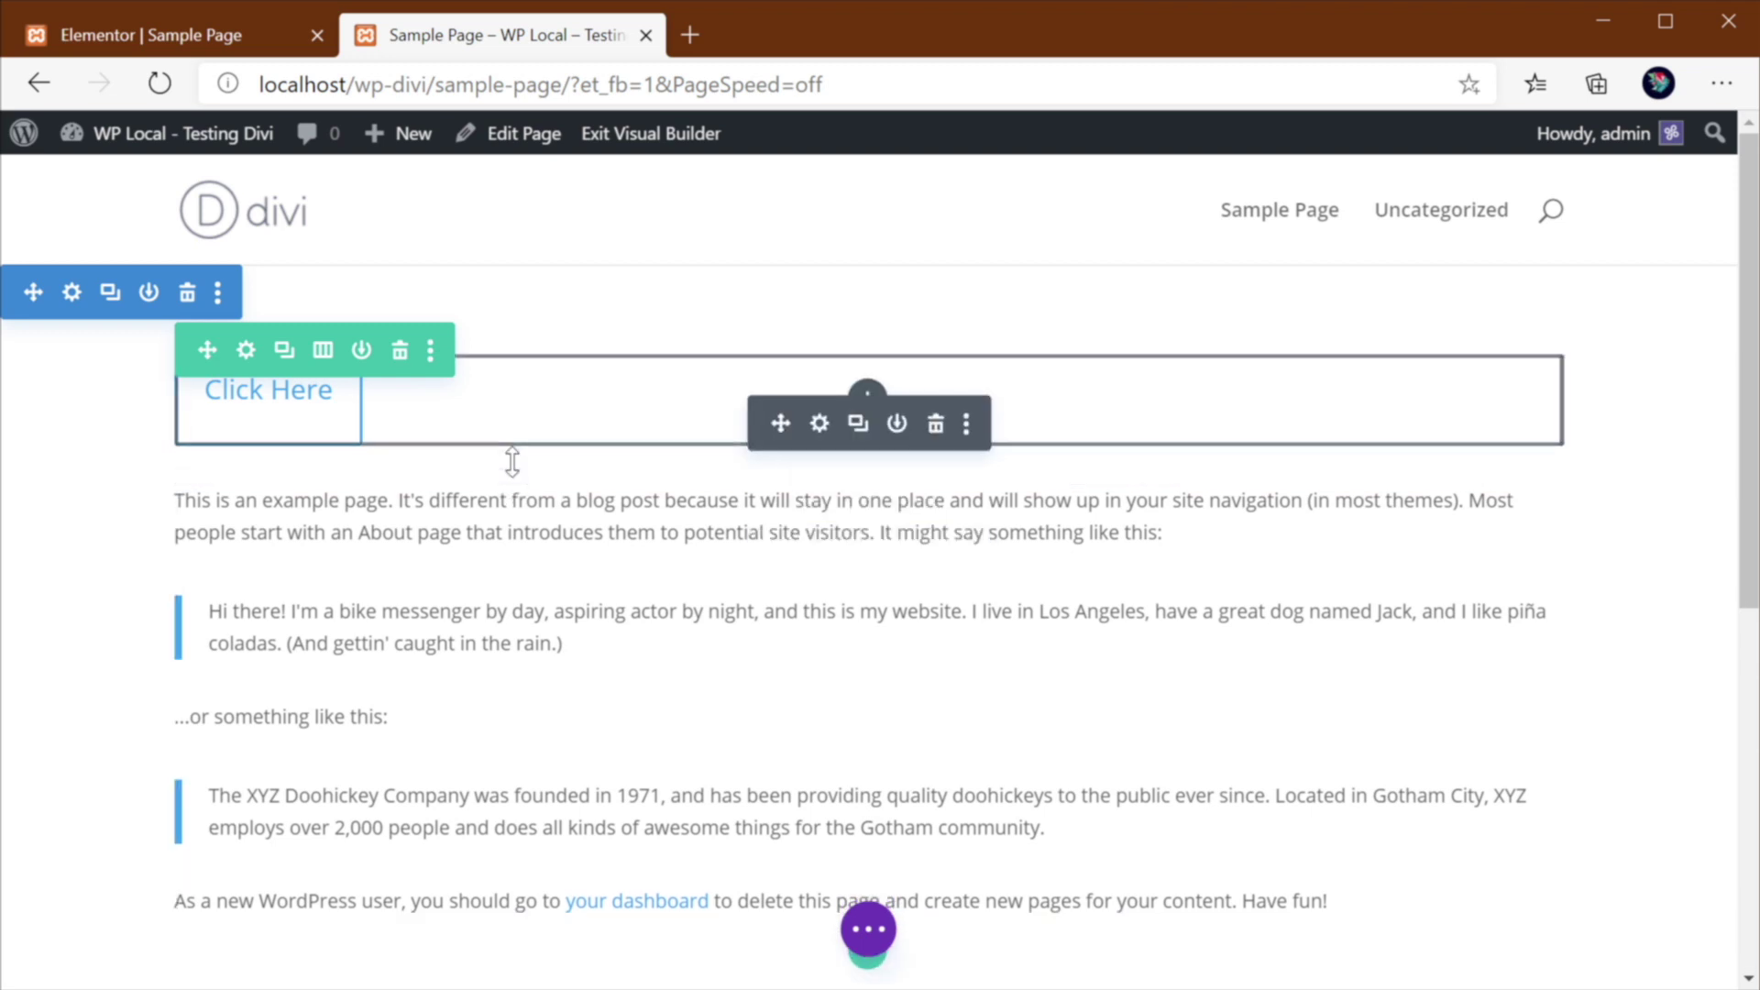
left_click_drag(512, 462, 511, 547)
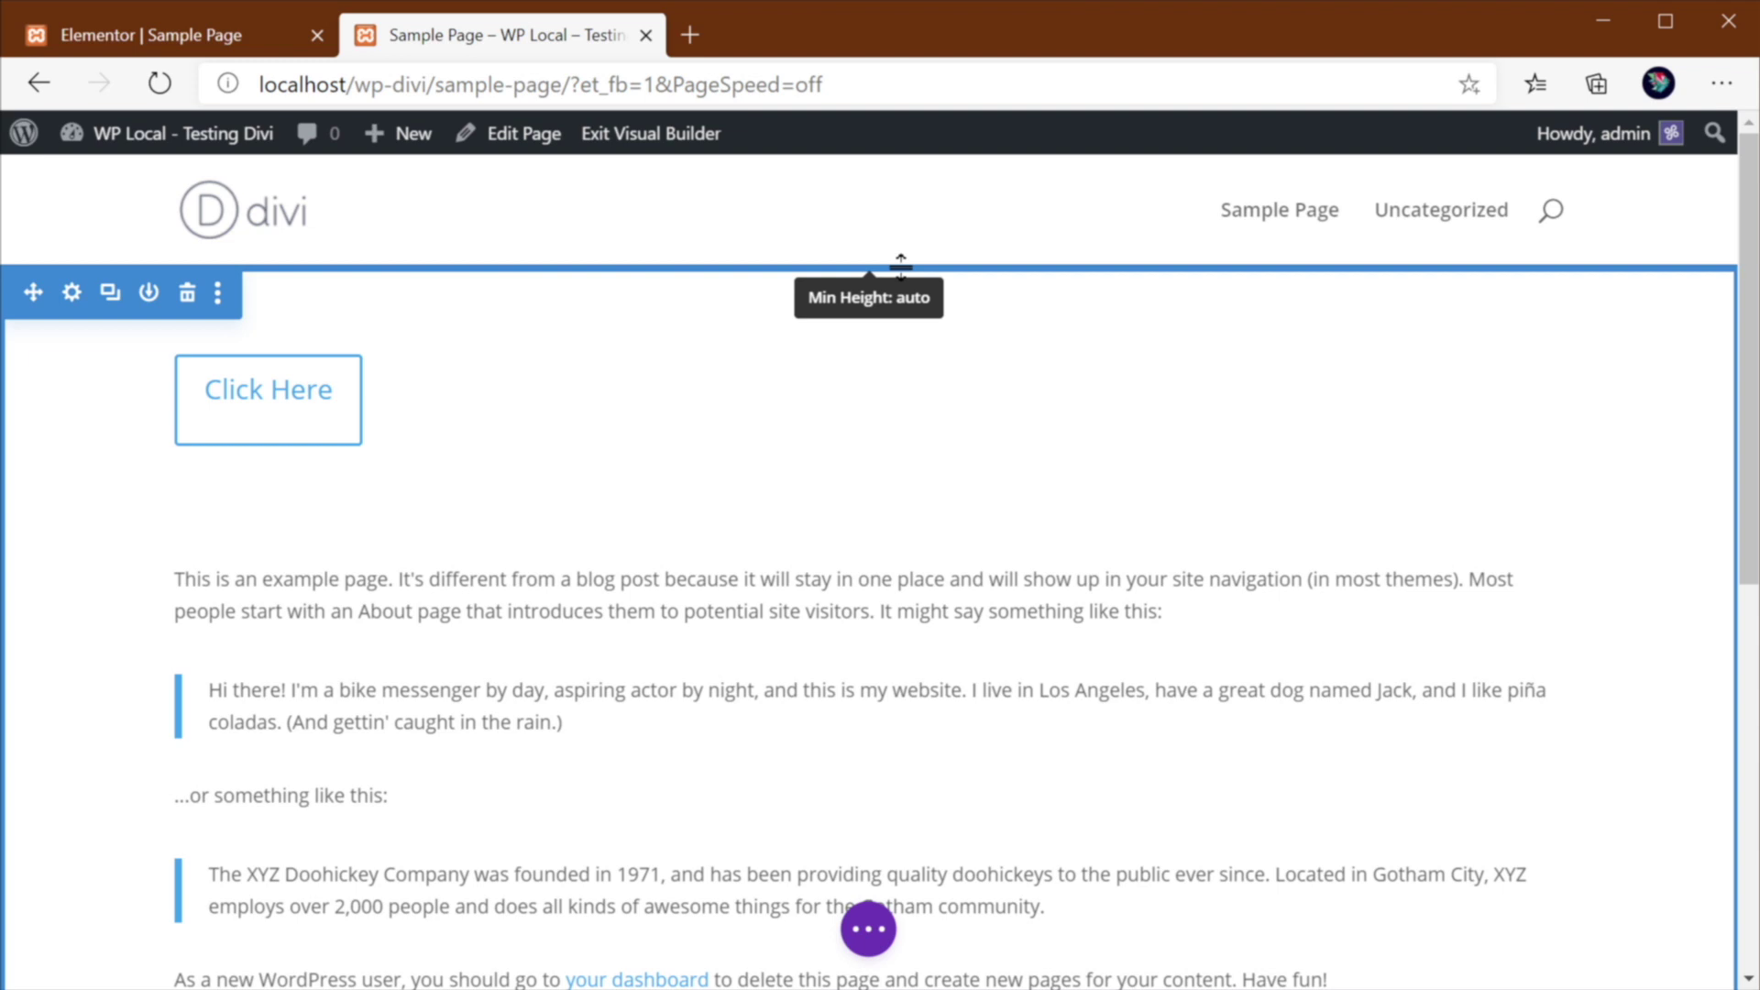
left_click_drag(900, 266, 954, 283)
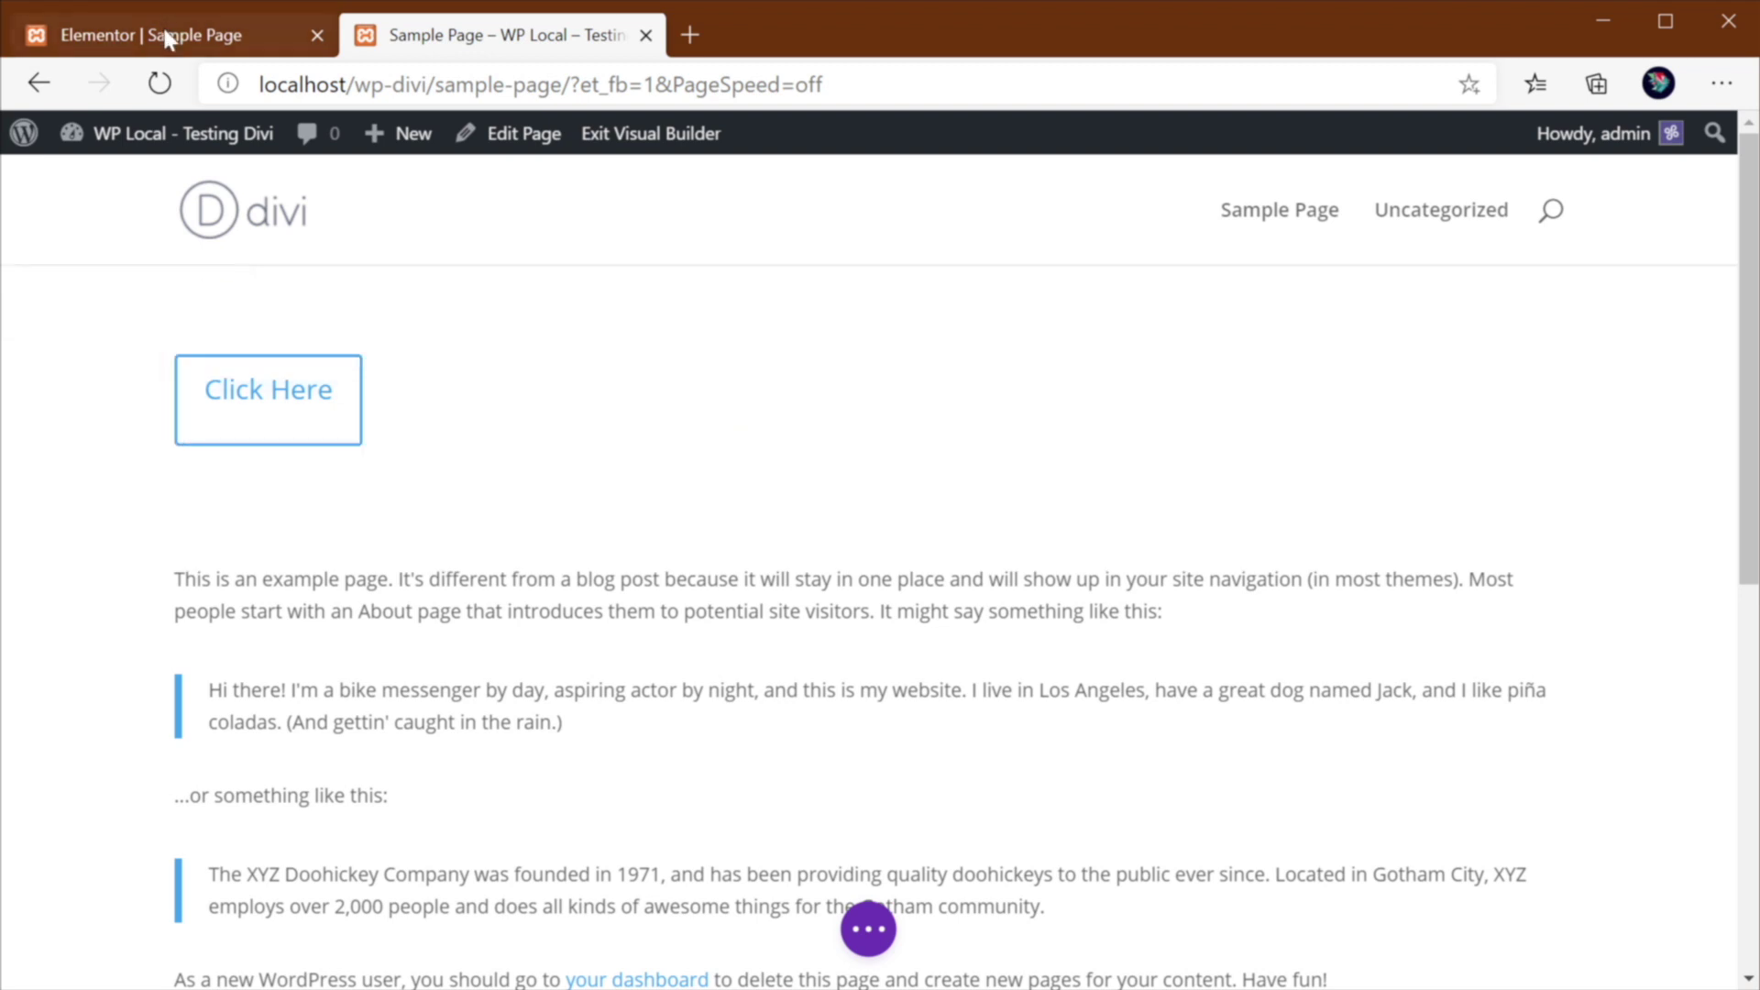
Step: Give the Hello heading 5px padding on all sides in Elementor's Advanced settings
left_click(222, 39)
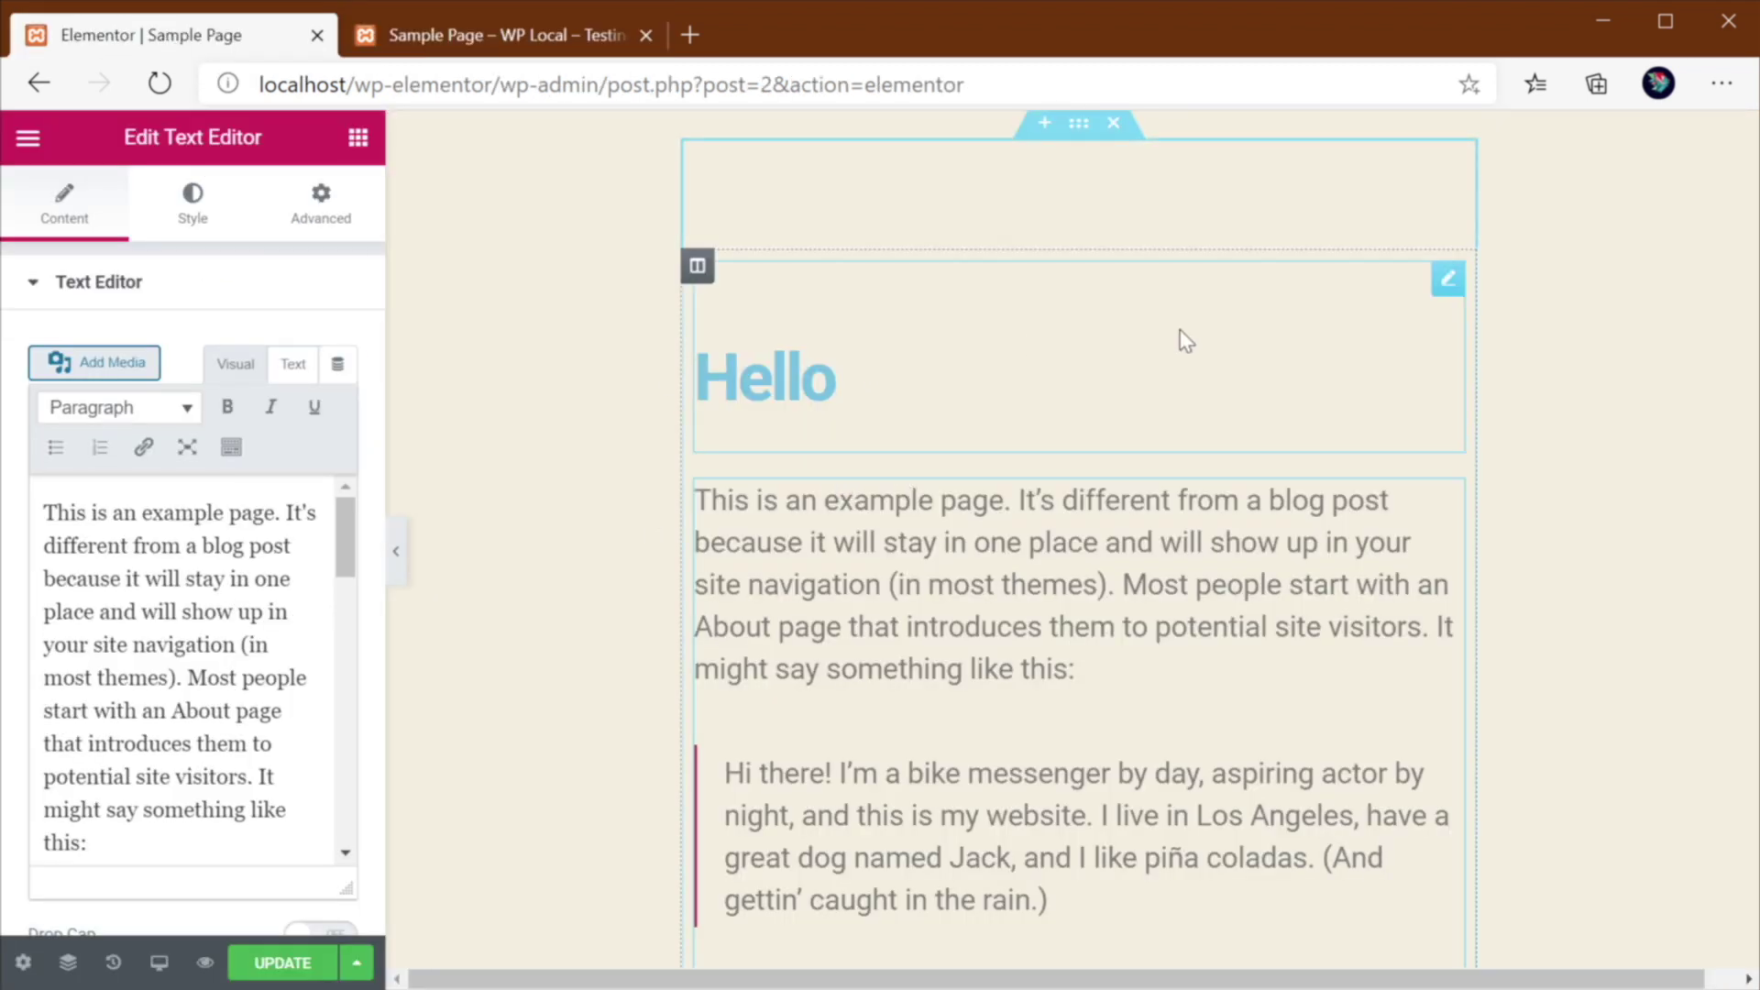
left_click(1130, 378)
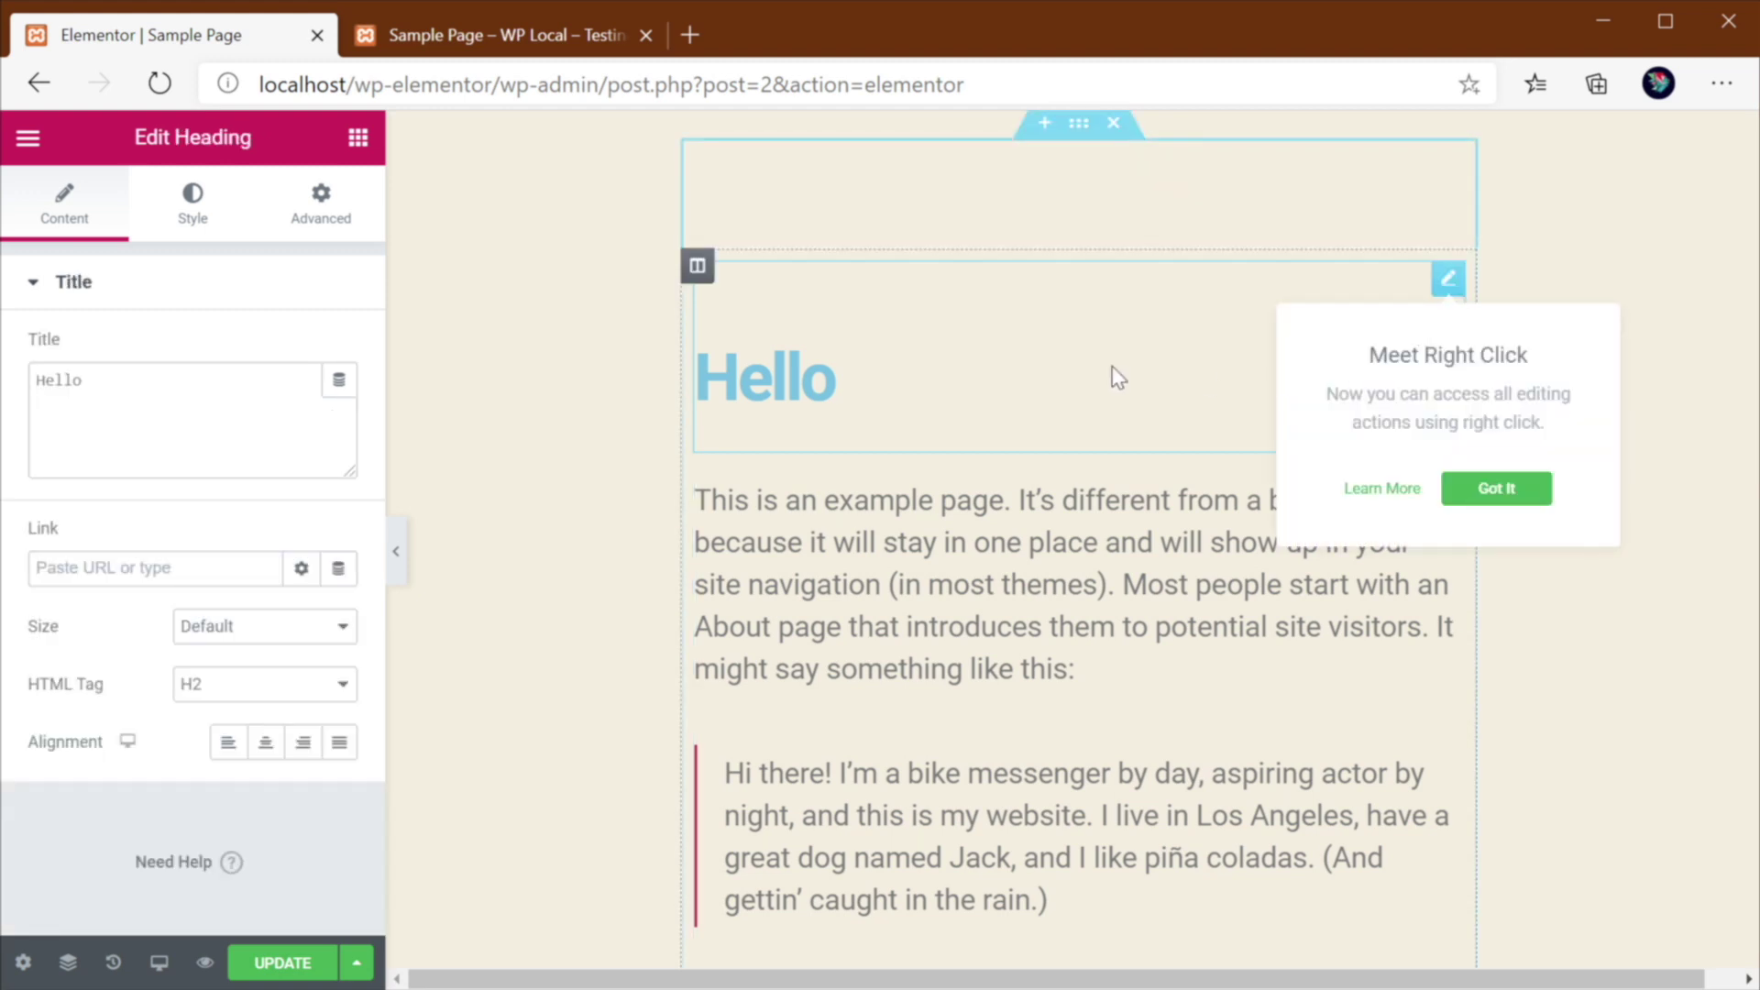
left_click(332, 213)
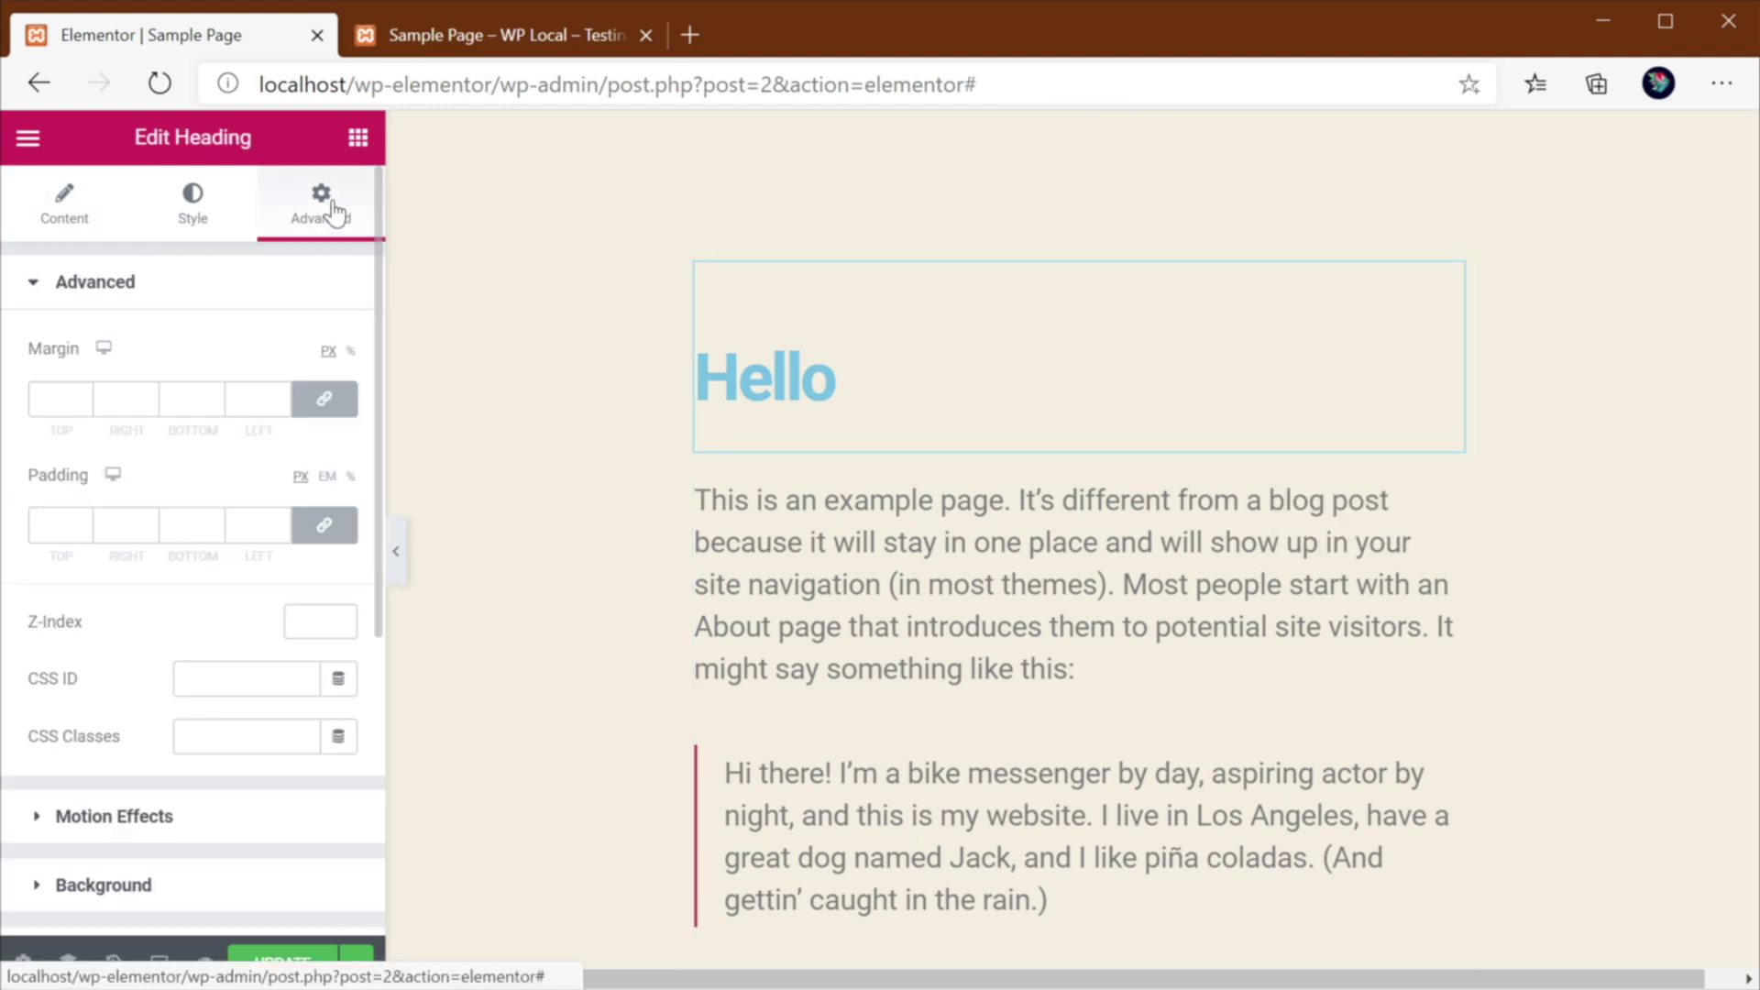
double_click(82, 520)
left_click(82, 522)
left_click(83, 522)
left_click(83, 522)
left_click(83, 522)
left_click(82, 529)
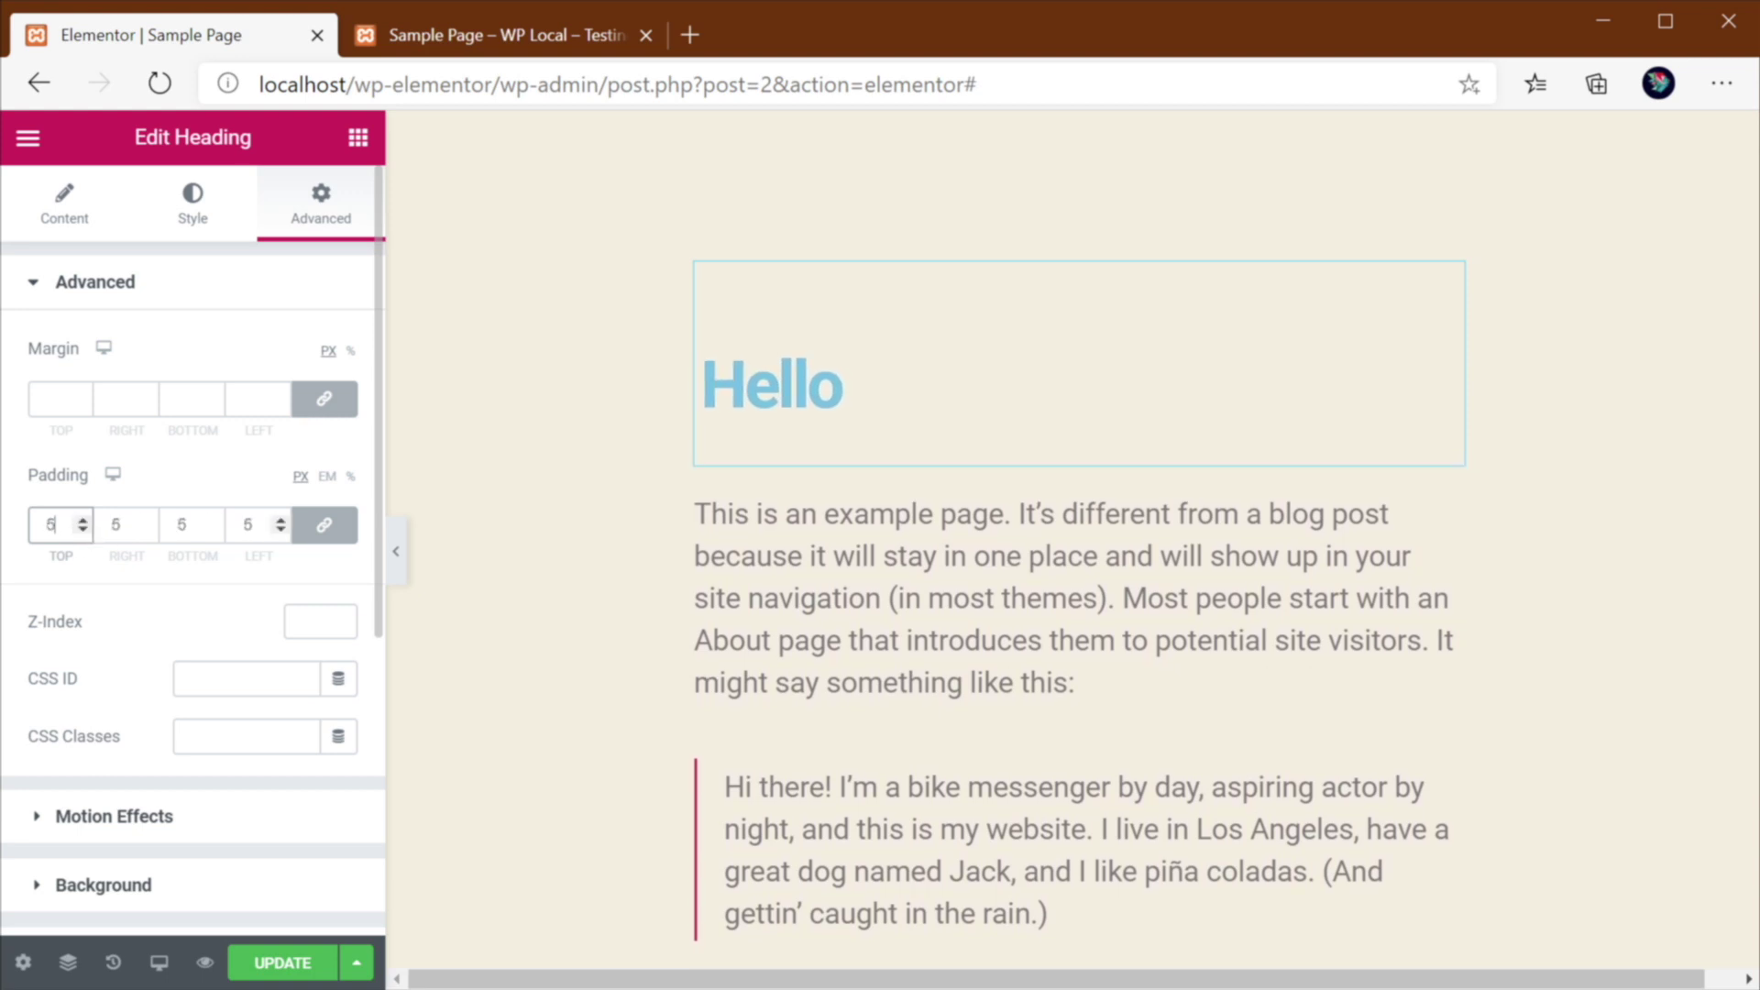
Step: Unlink the padding values and raise only the heading's top padding to 19px
left_click(320, 528)
double_click(82, 520)
double_click(82, 522)
left_click(83, 521)
double_click(82, 521)
left_click(83, 522)
double_click(83, 522)
double_click(83, 521)
left_click(82, 522)
double_click(82, 520)
left_click(83, 530)
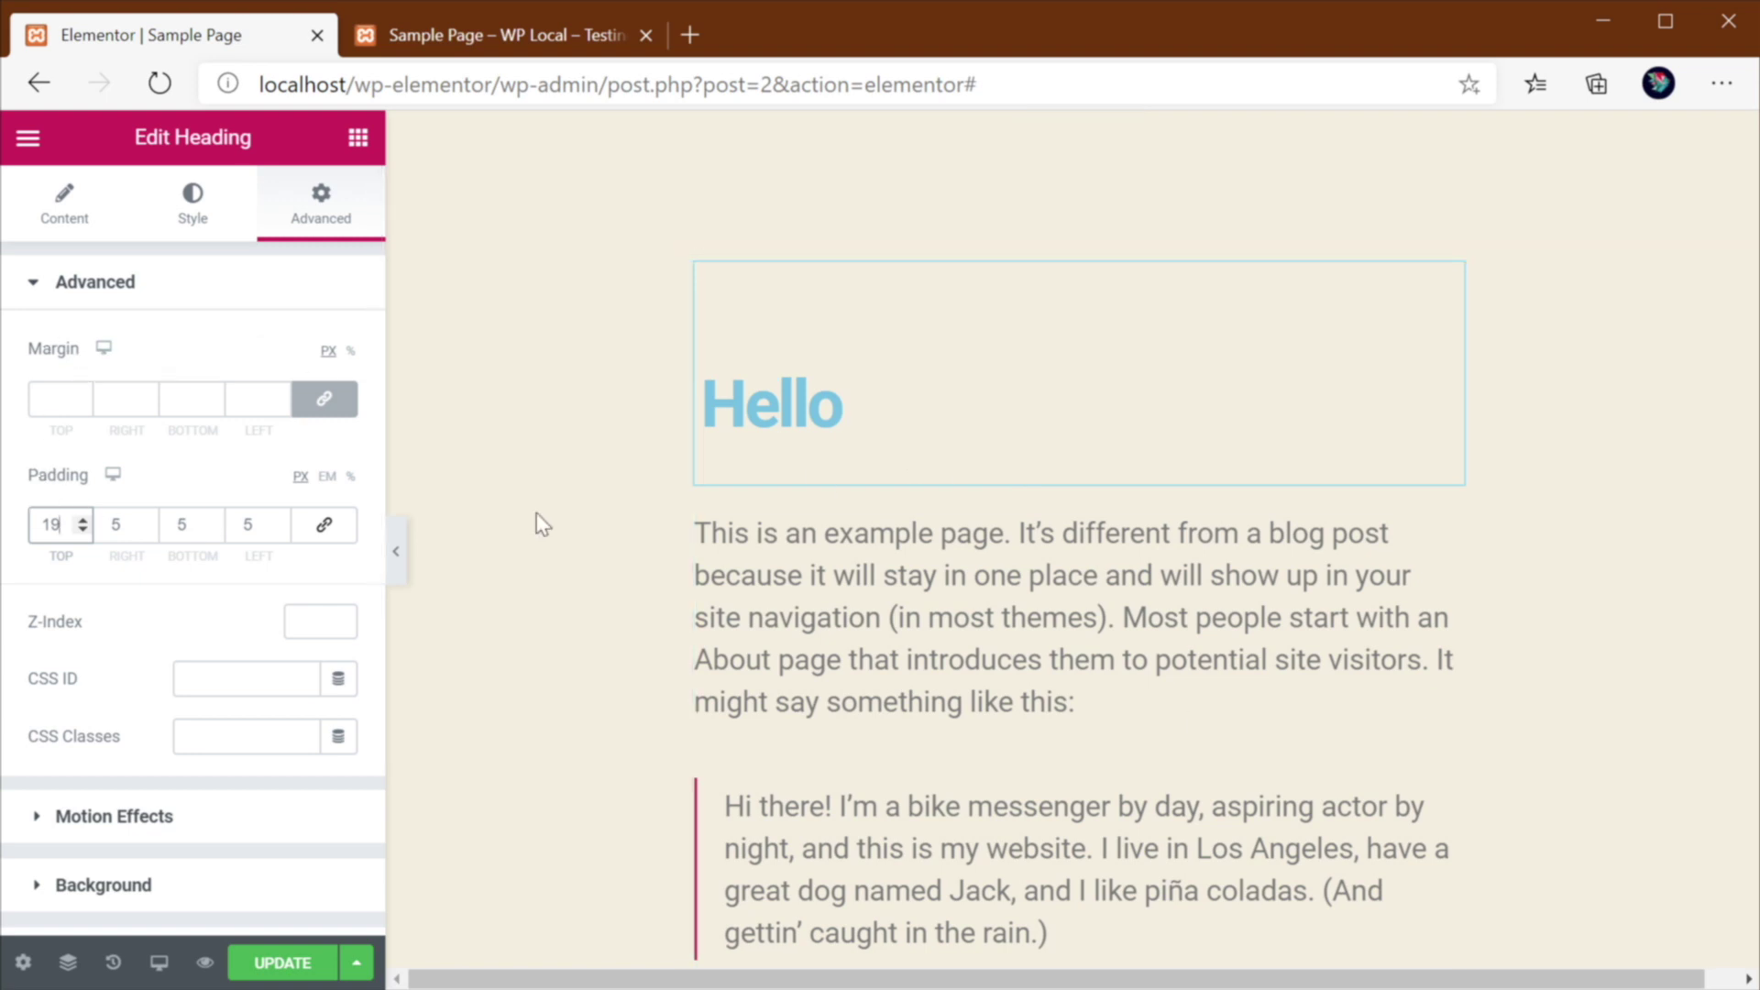
Step: Compare the Divi sample page's 85px padding overlay against the Elementor editor
left_click(519, 38)
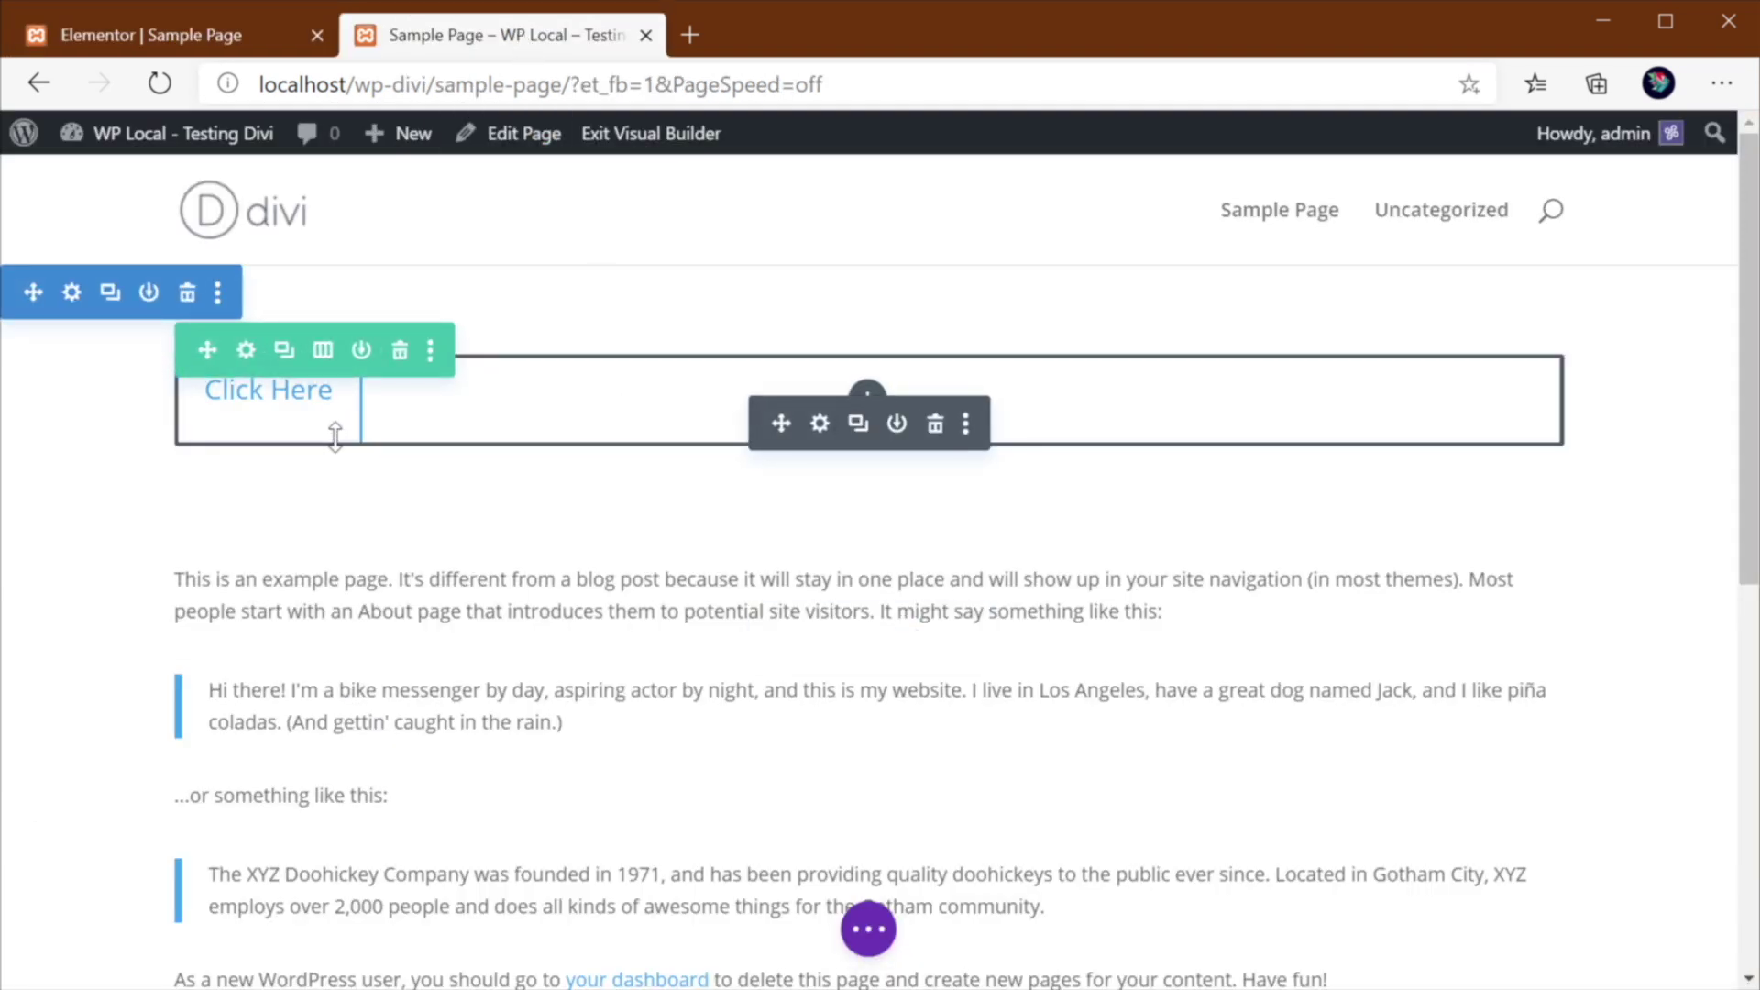
mouse_move(431, 502)
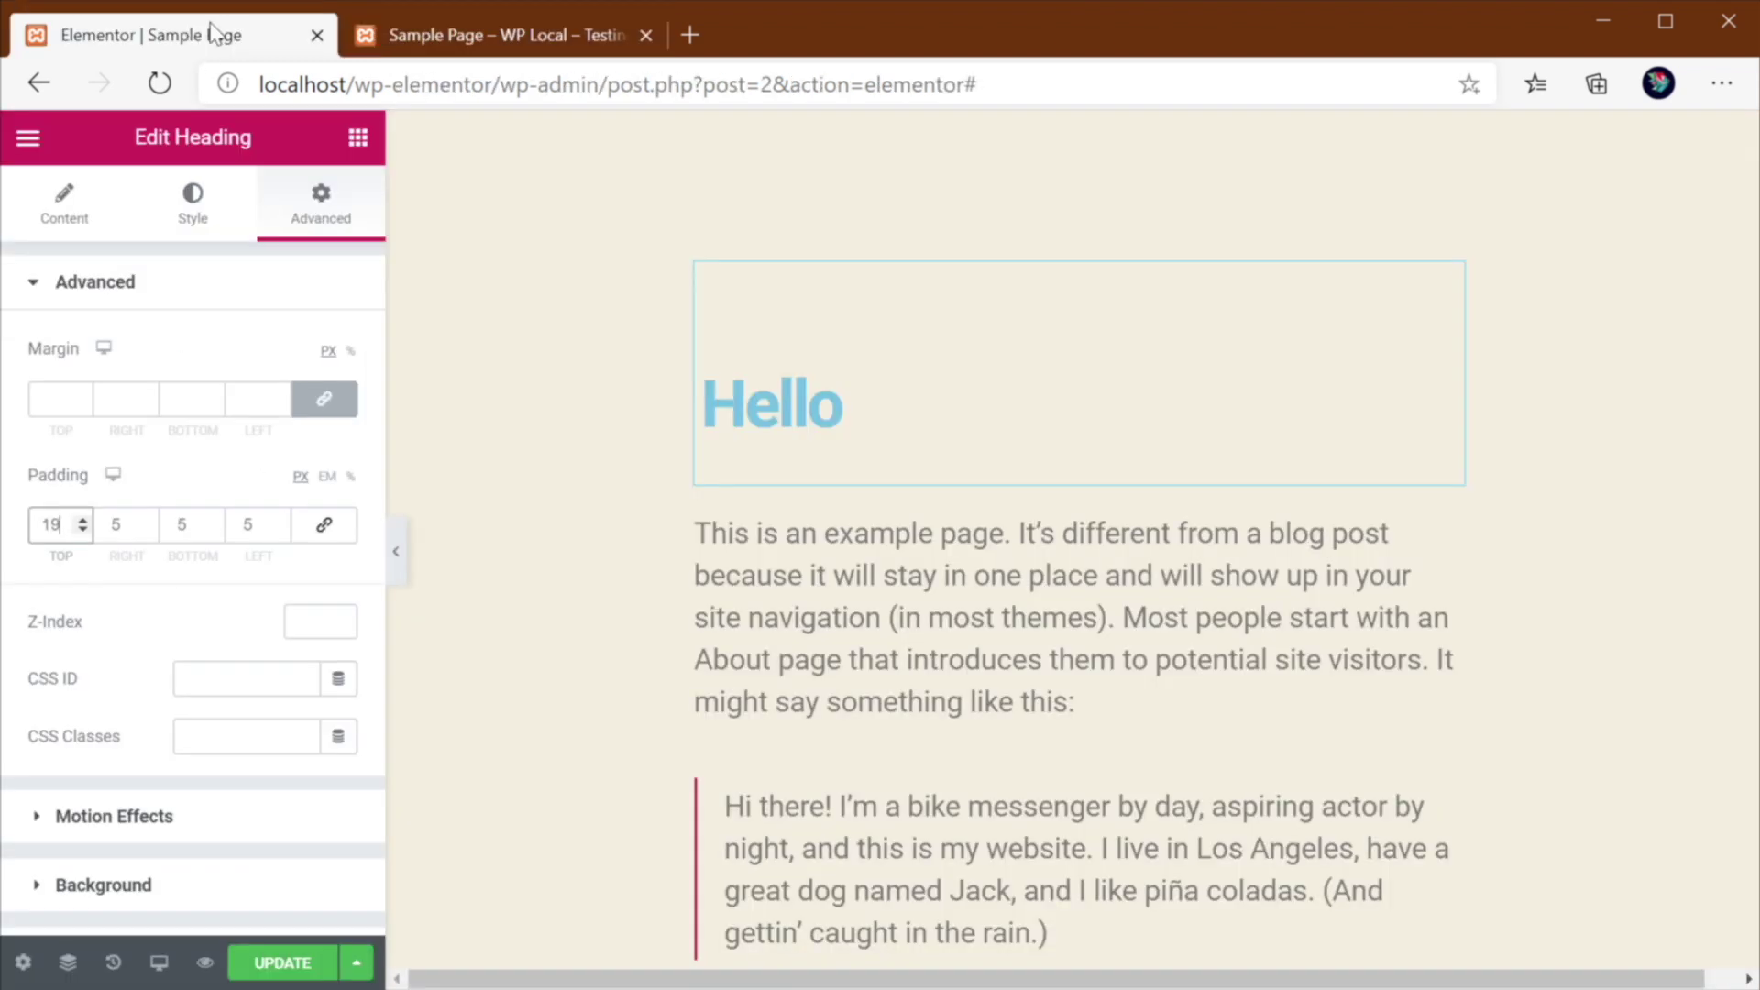
left_click(257, 35)
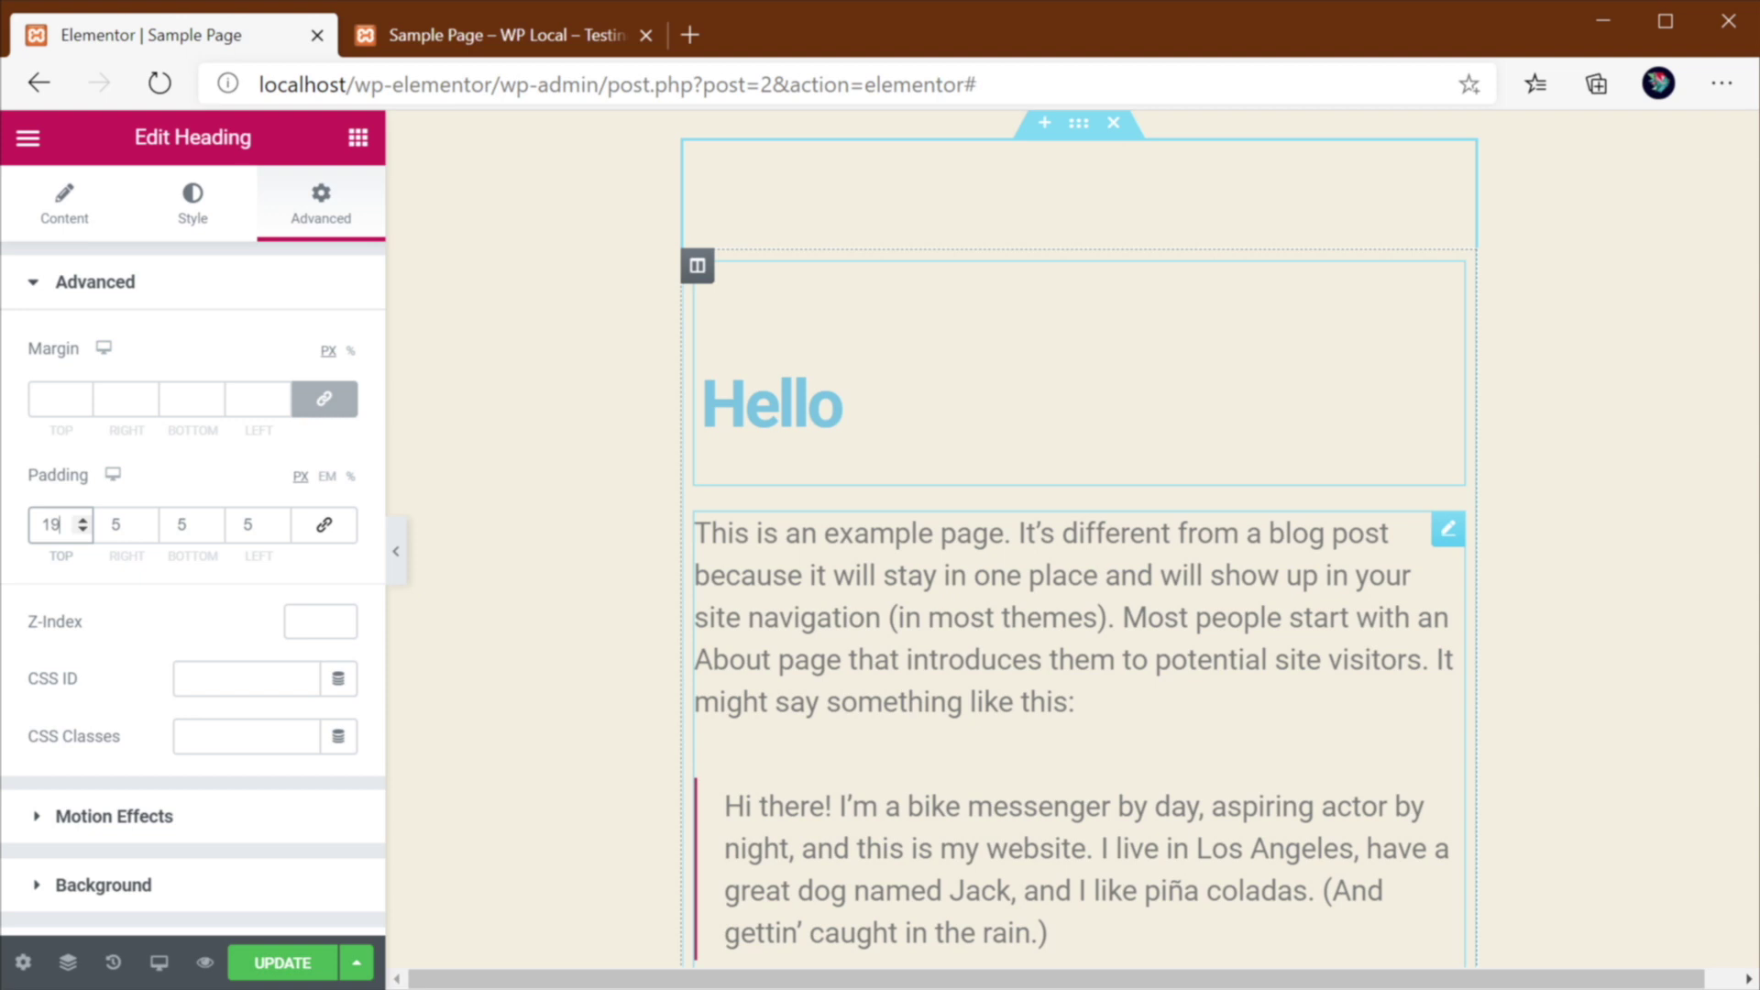
left_click(547, 37)
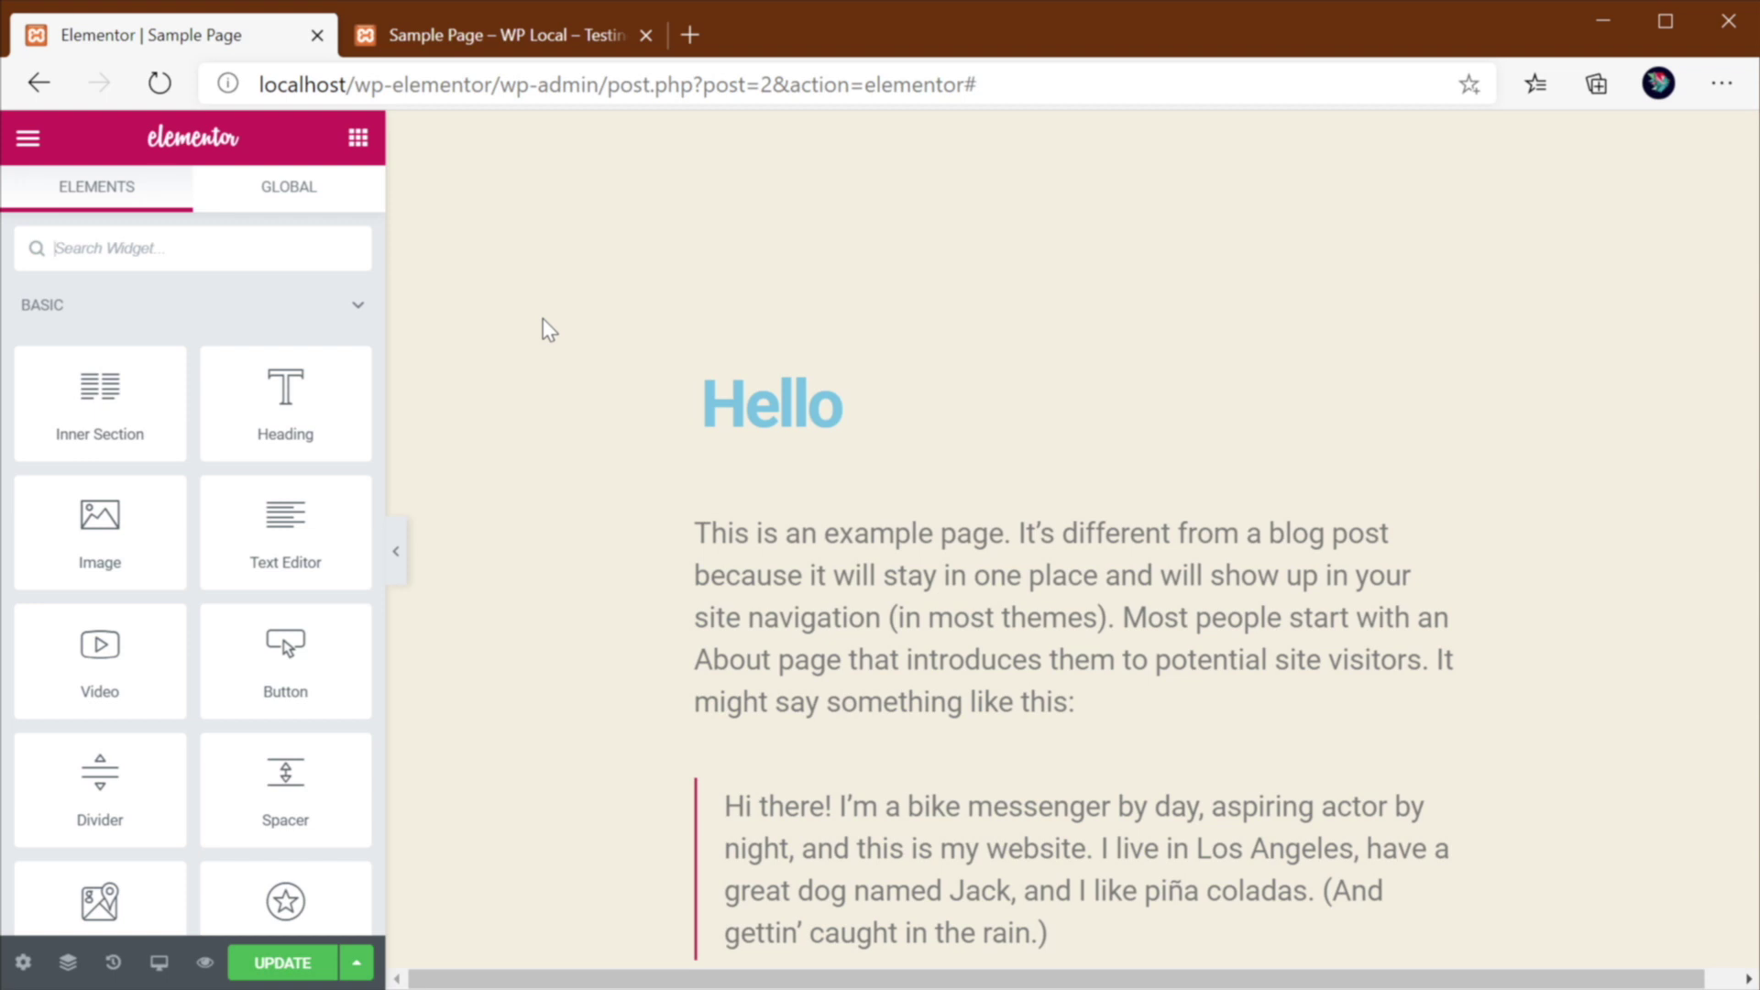
scroll(159, 551, "down", 3)
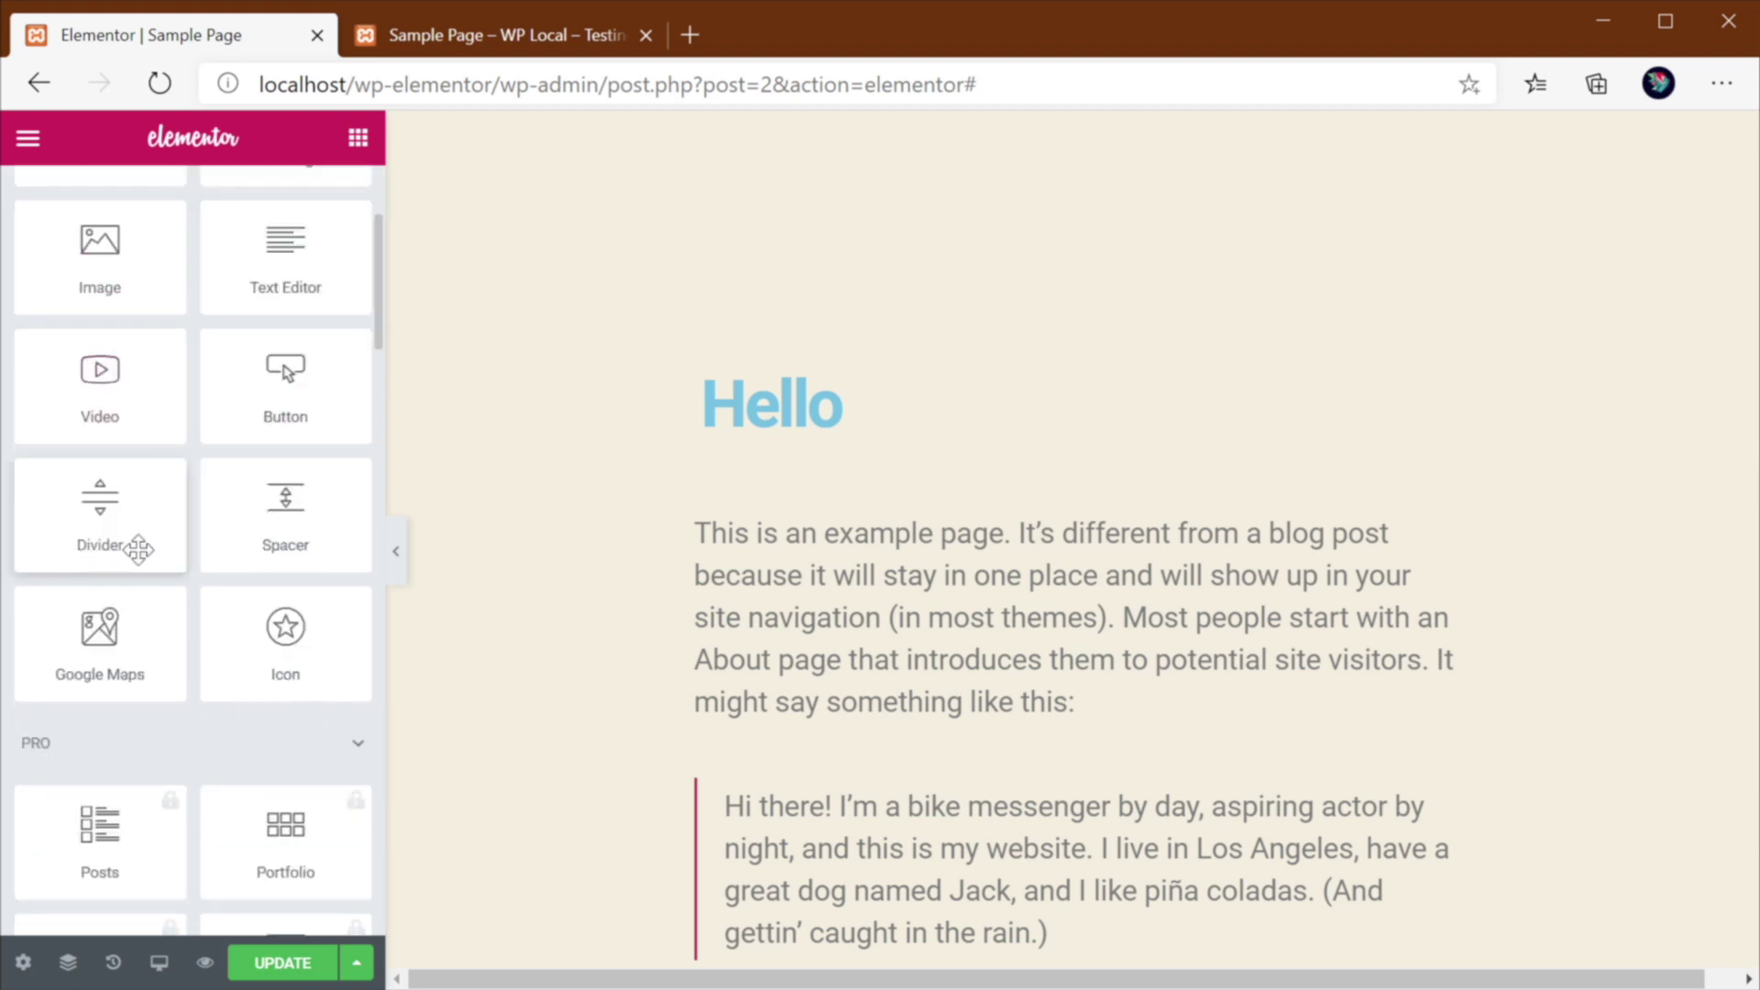
scroll(159, 551, "down", 12)
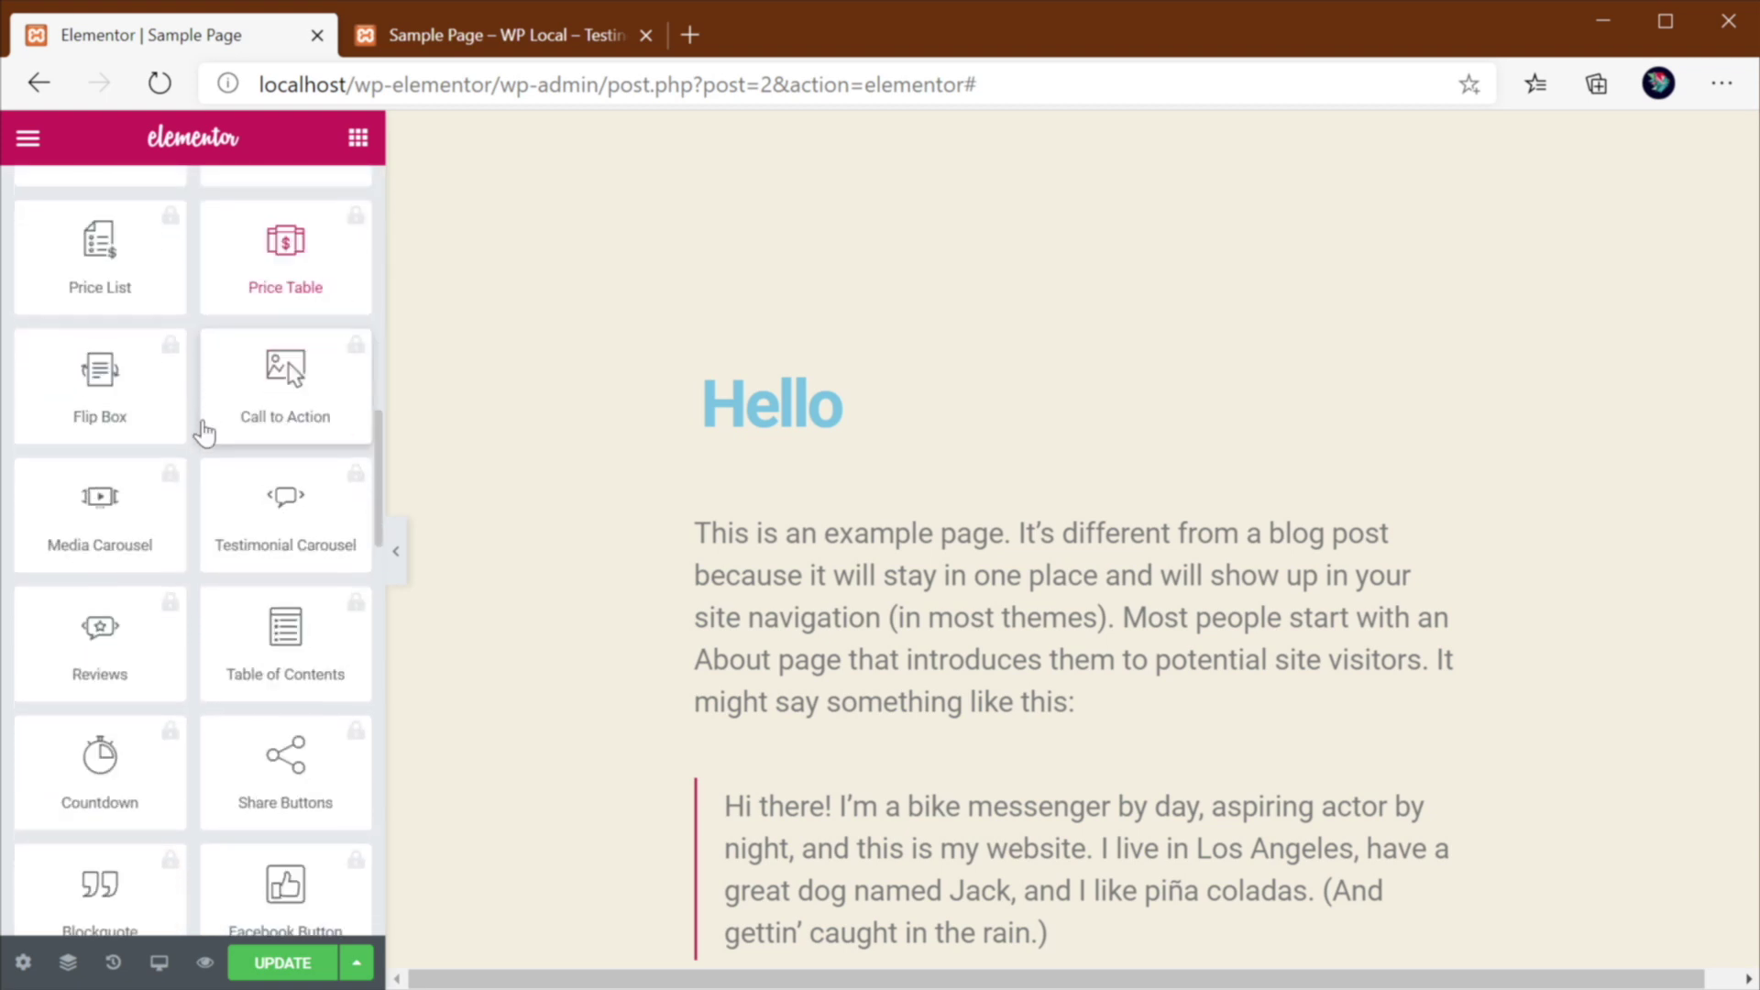
scroll(203, 430, "down", 9)
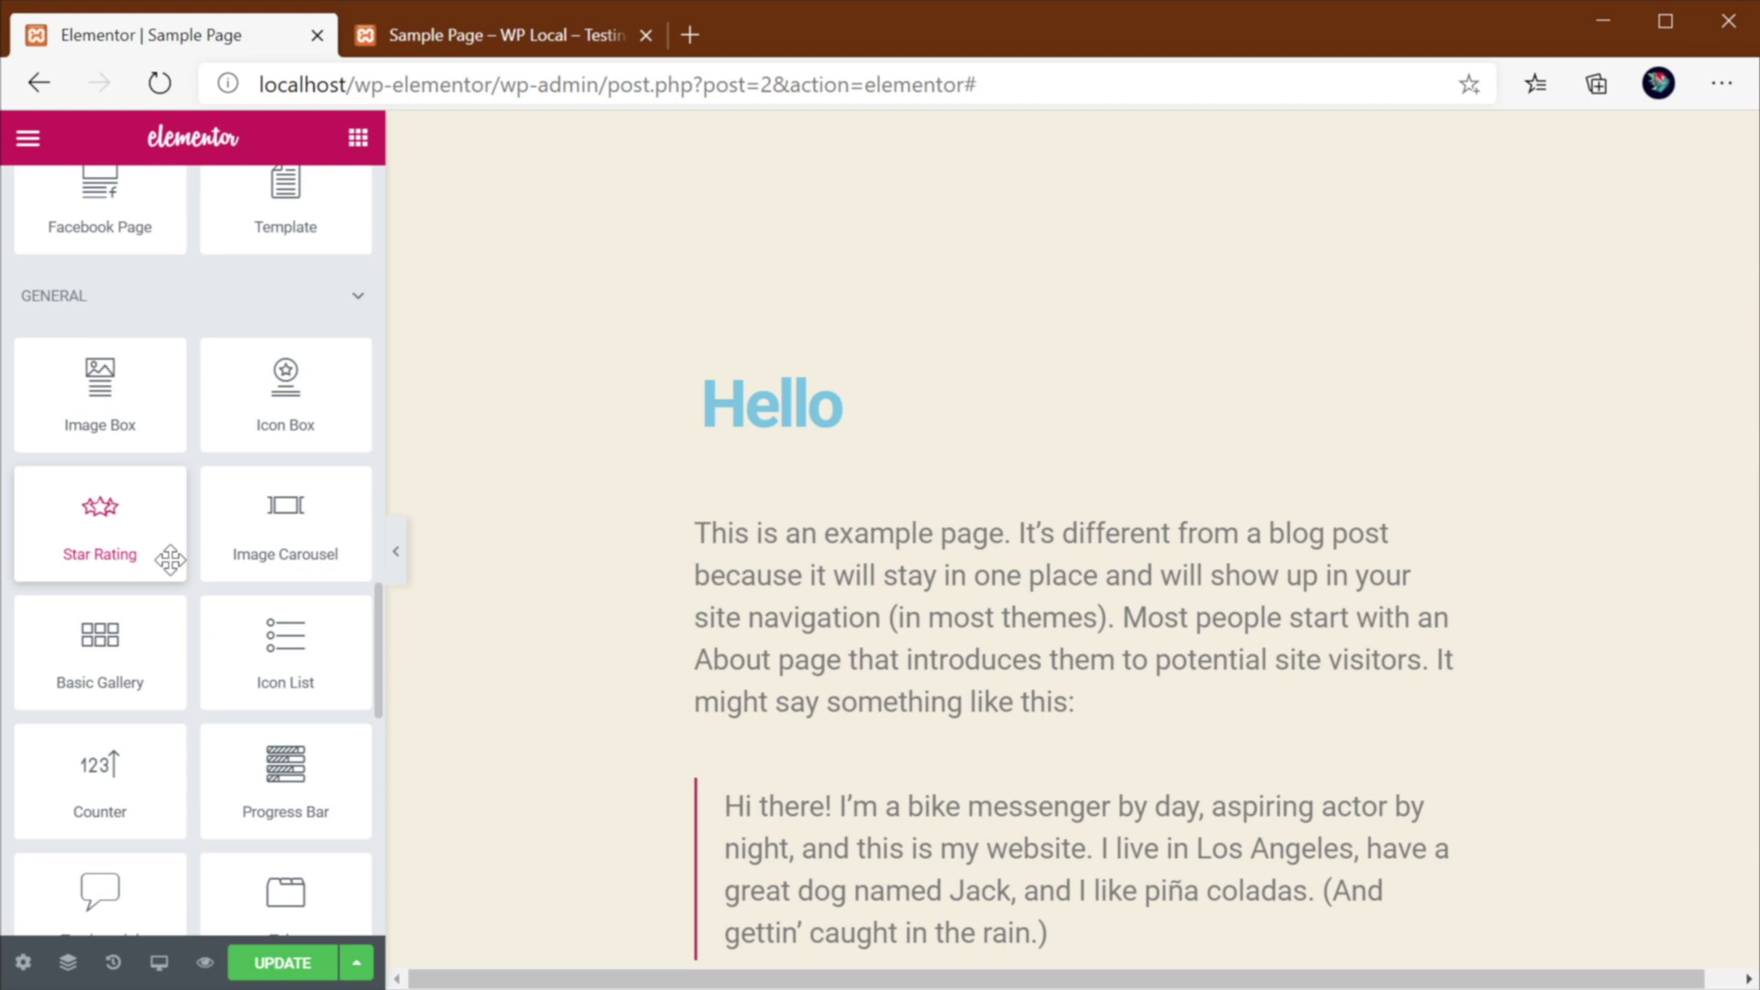
scroll(169, 559, "down", 4)
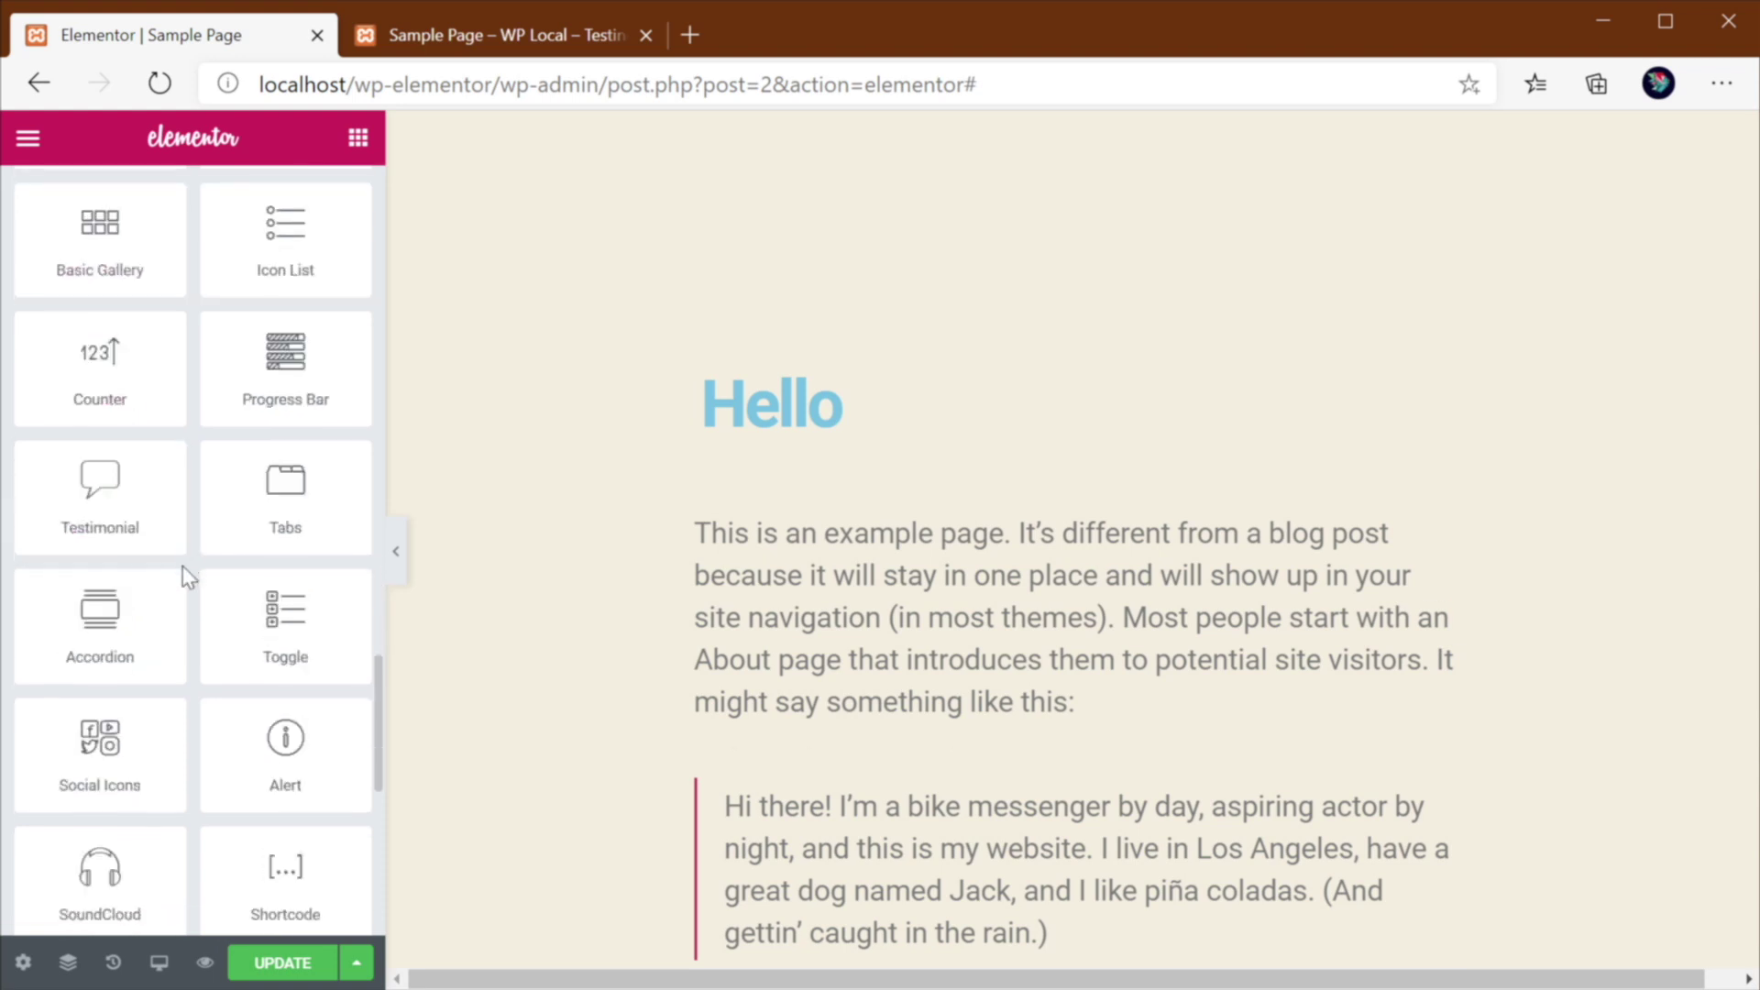
scroll(181, 621, "down", 5)
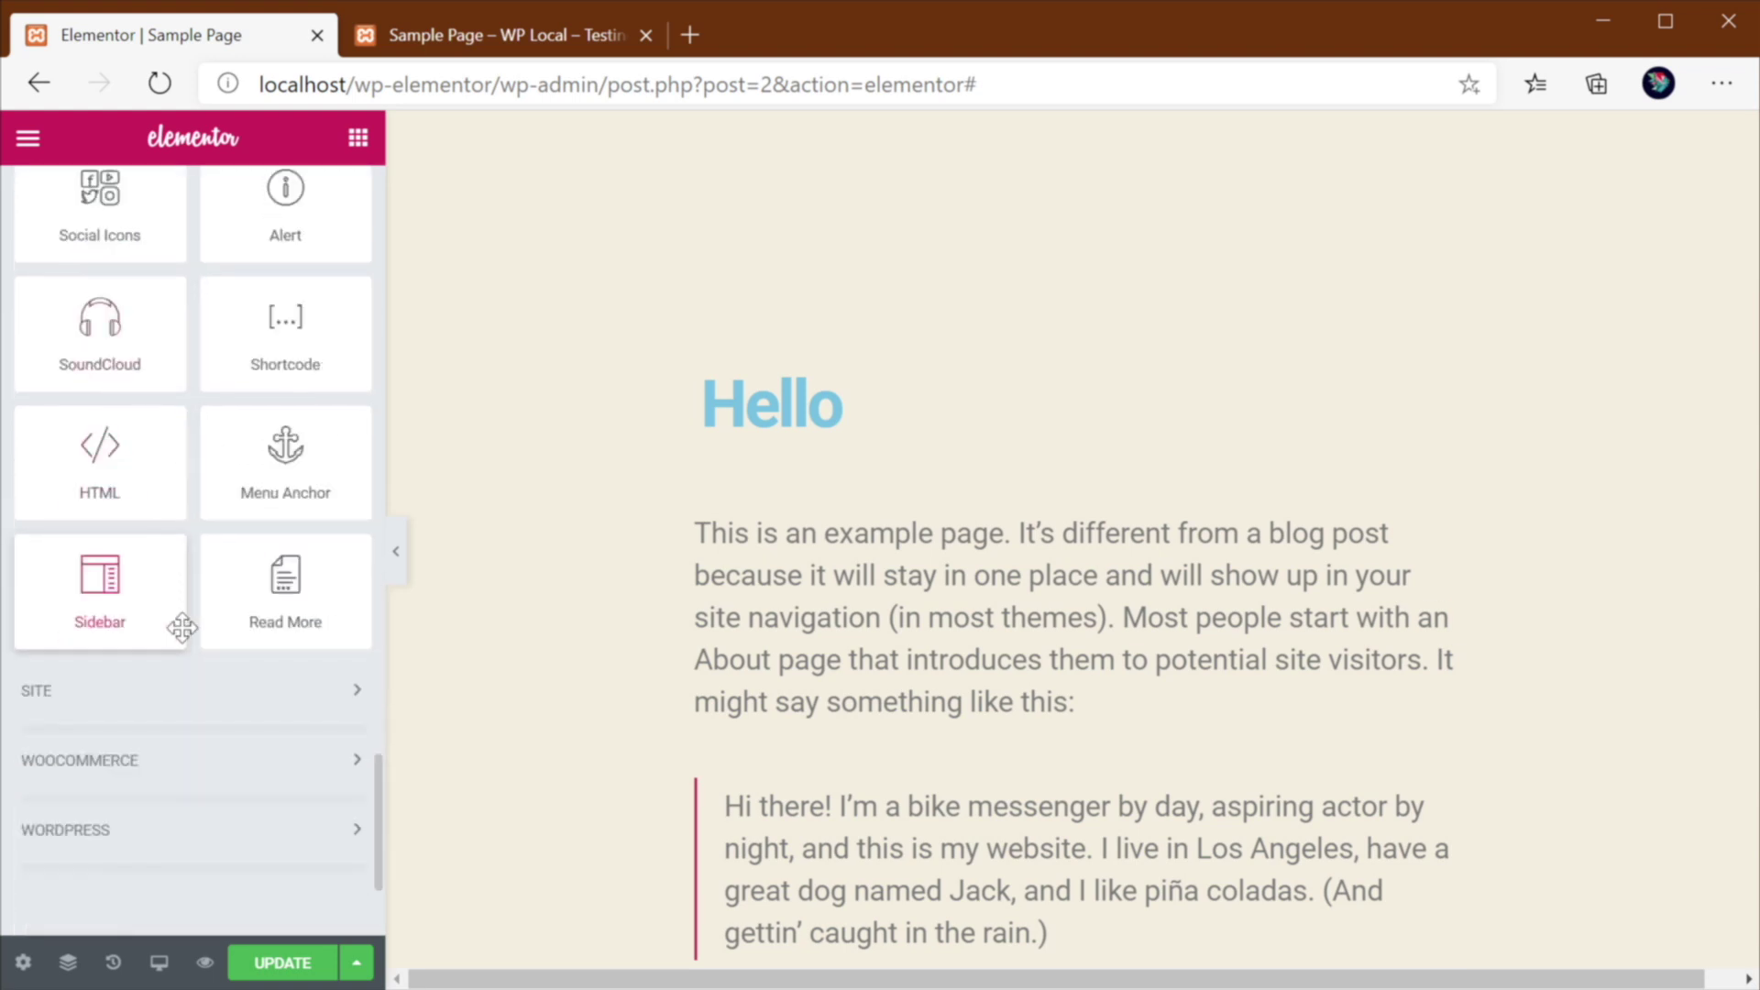
scroll(248, 692, "up", 20)
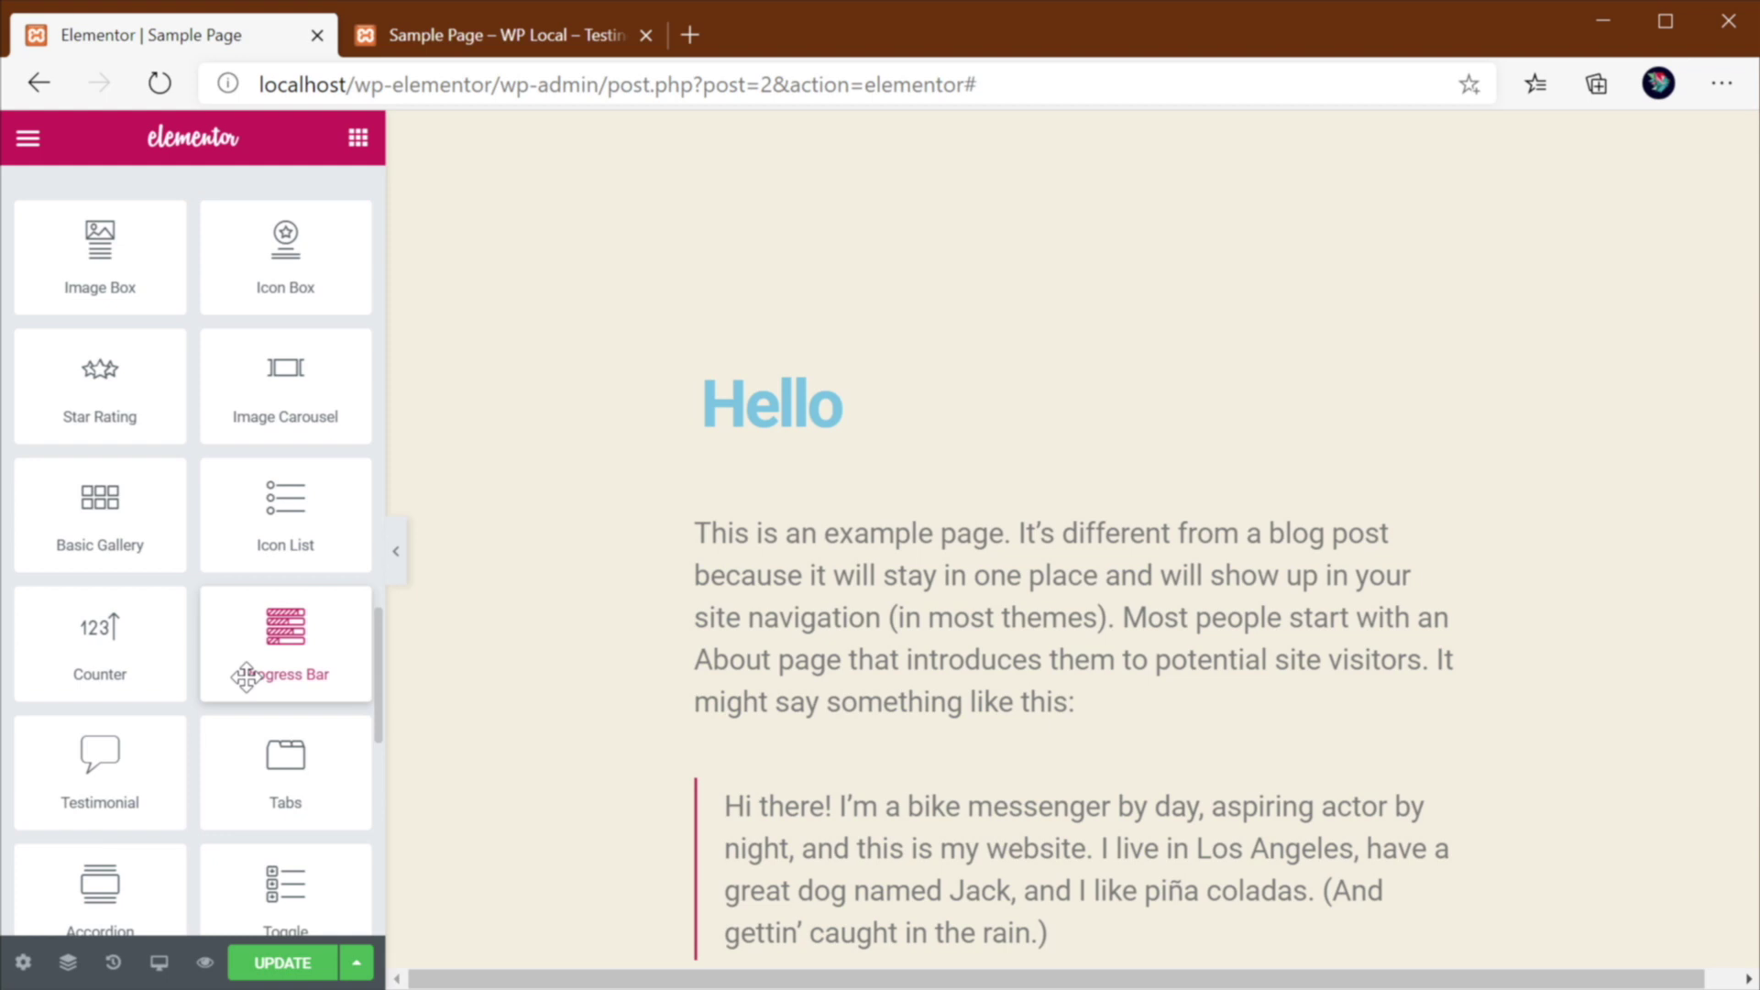
scroll(236, 562, "up", 3)
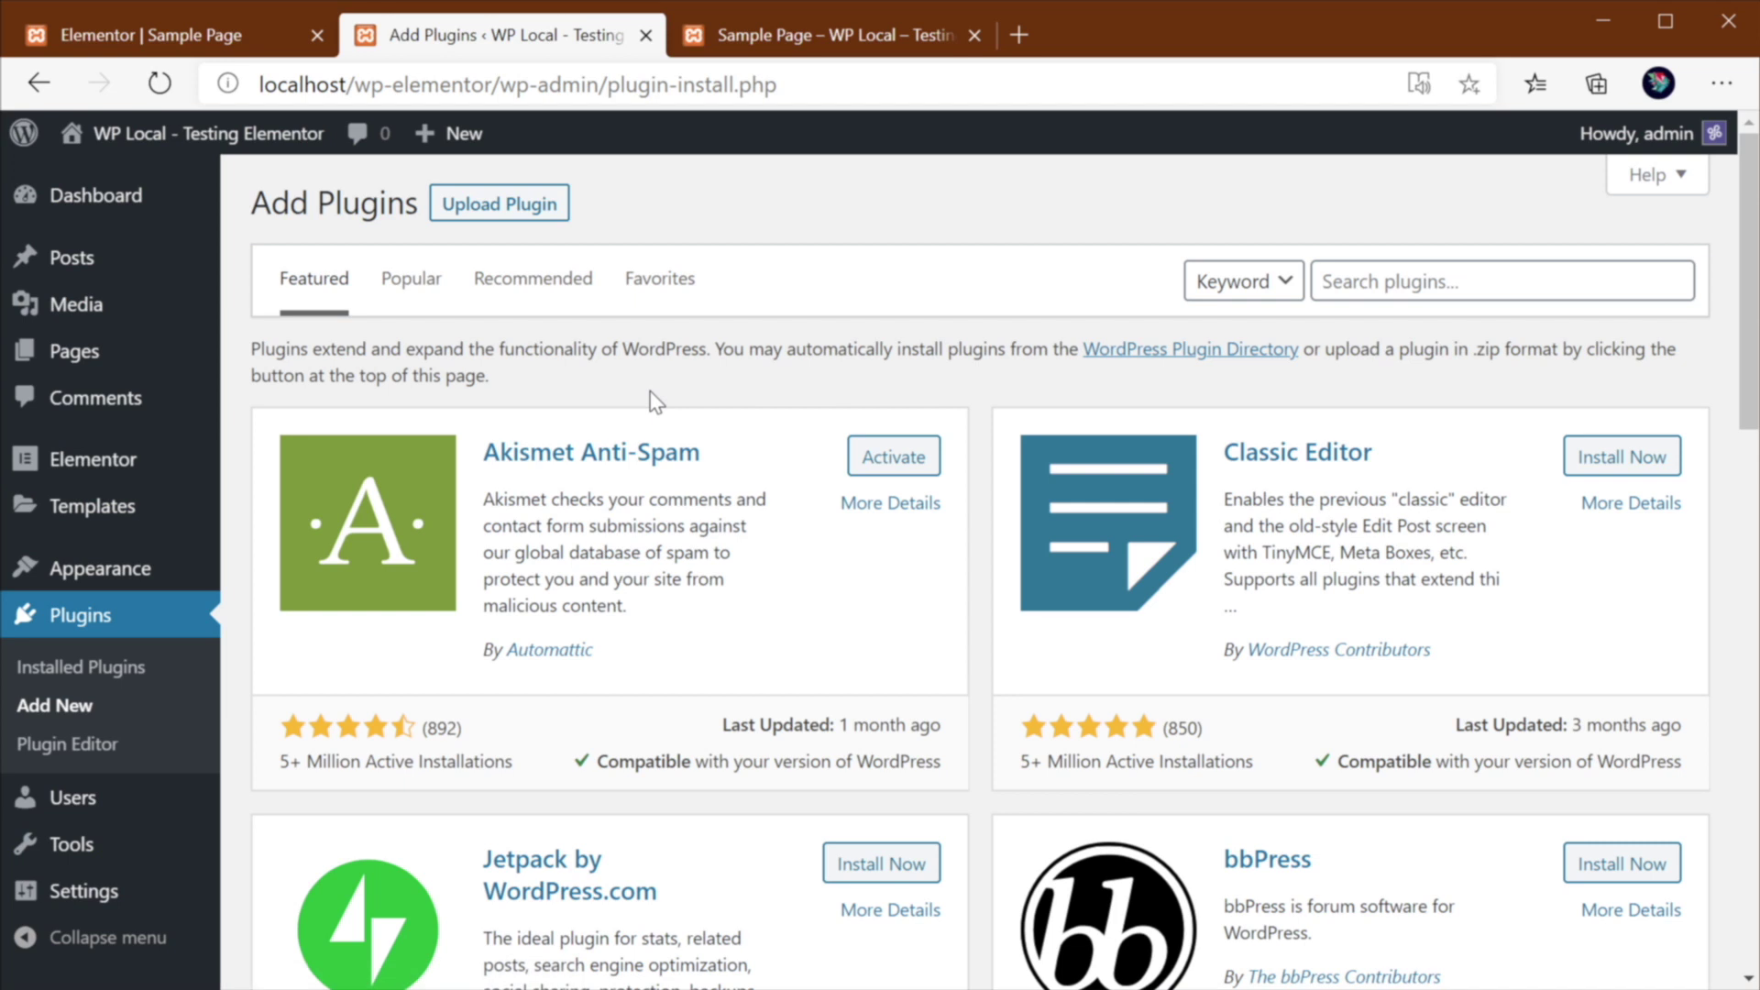
Step: Search plugins for 'addons for elementor' and review Essential Addons' 70+ elements claim
left_click(1417, 283)
type("addo")
type("ns for elementor")
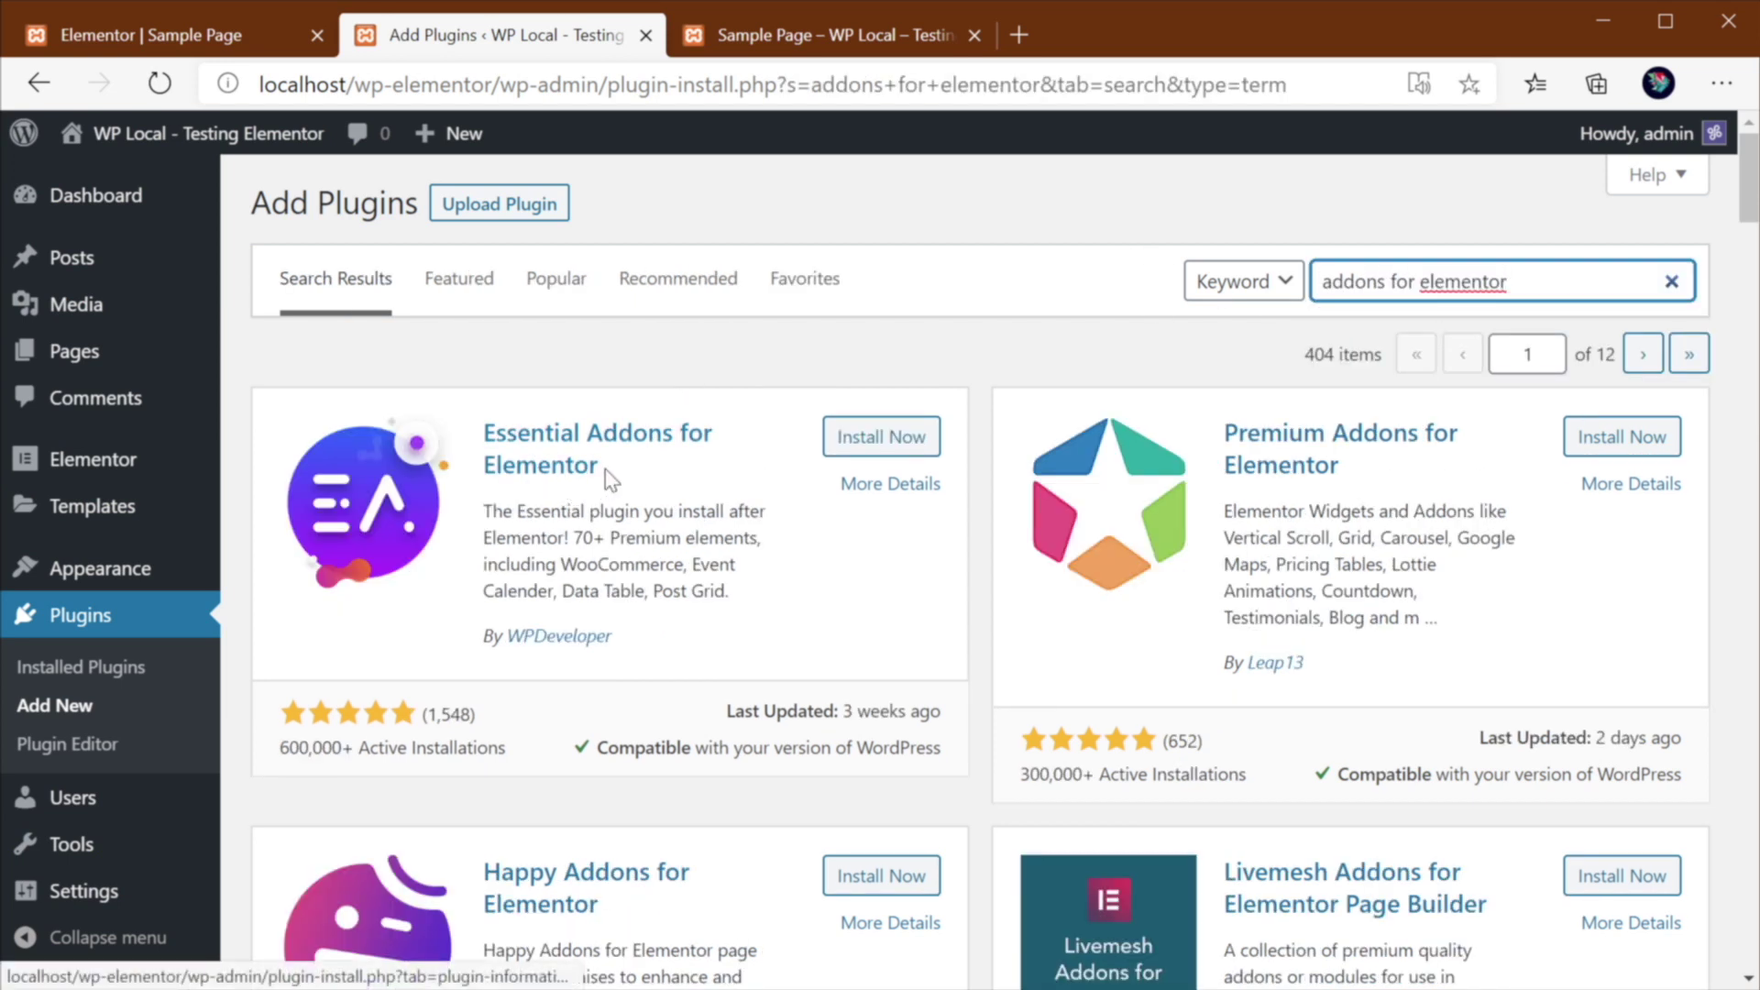
double_click(581, 538)
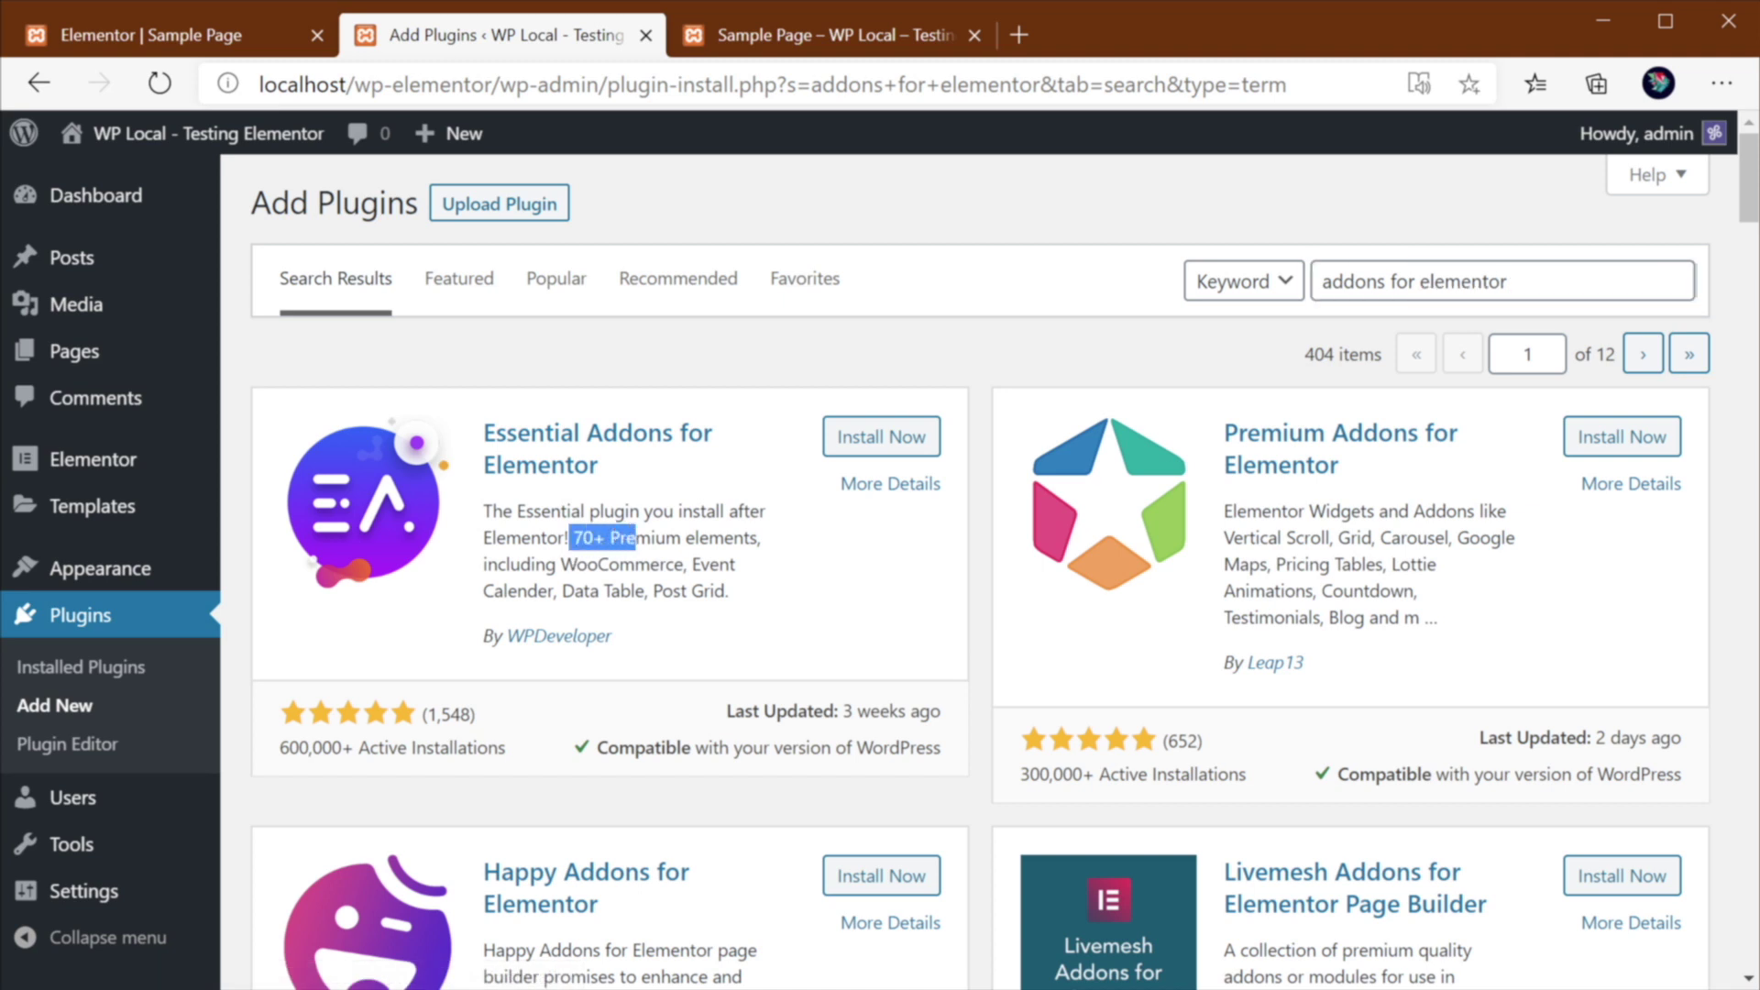
left_click(661, 562)
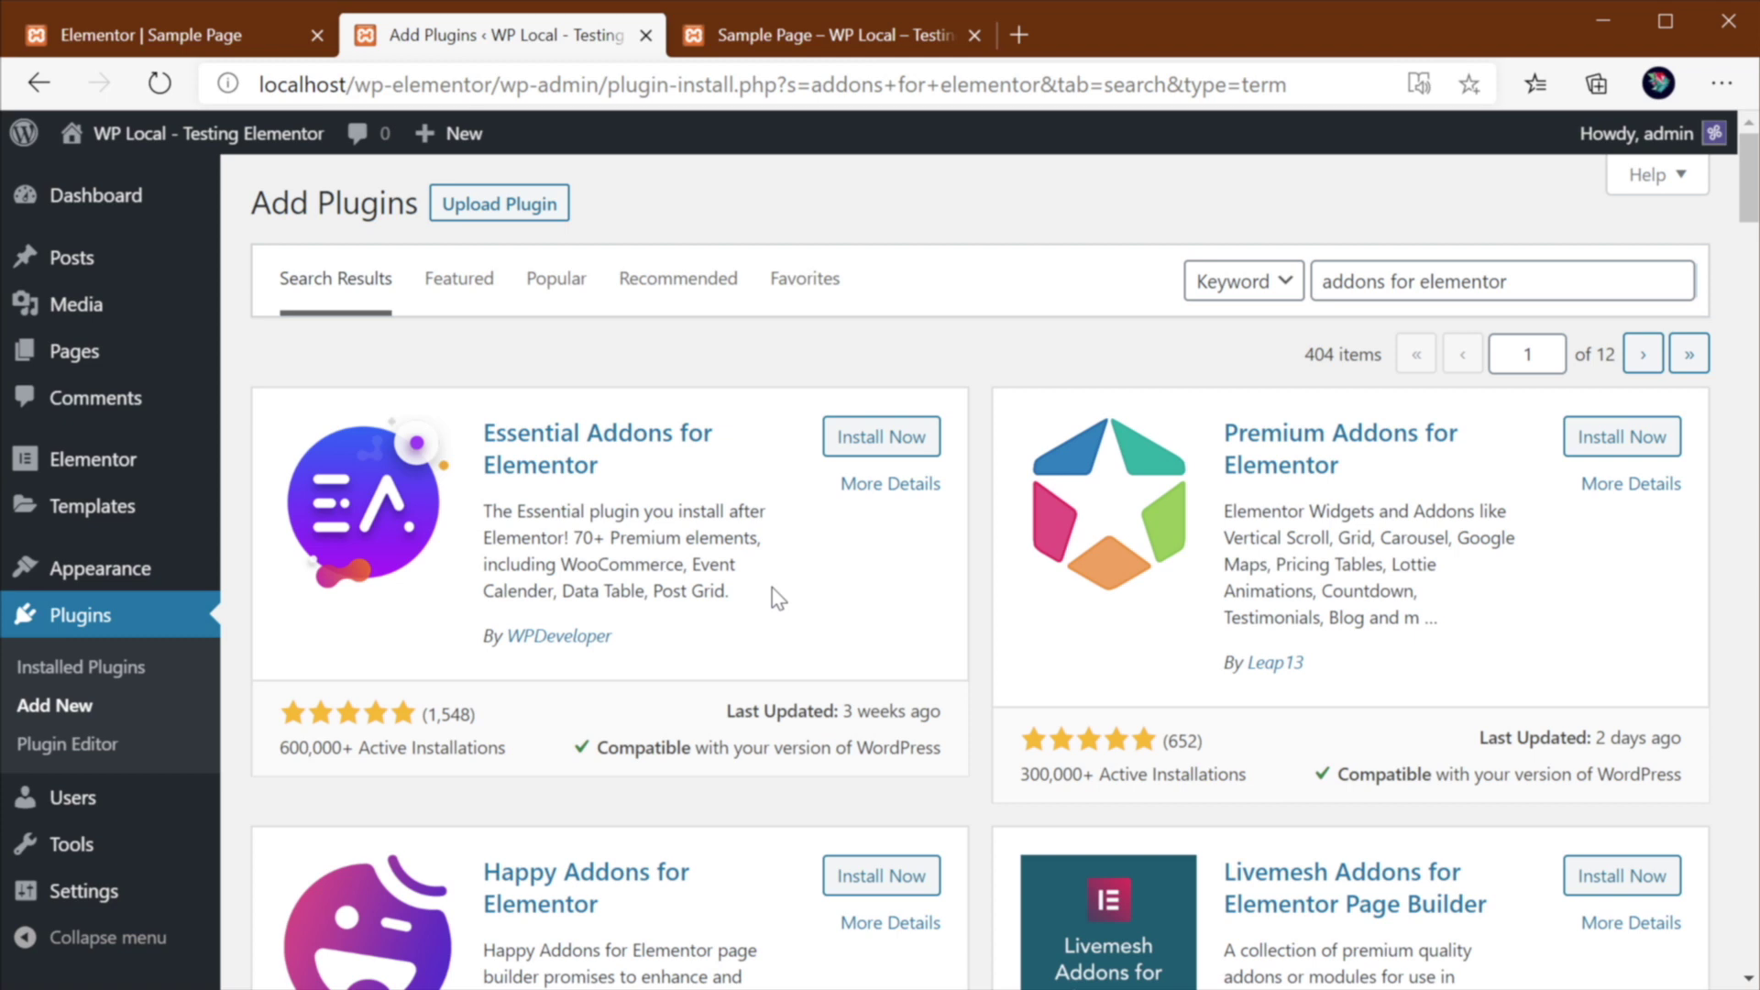
Step: Search the Divi site's plugins for 'divi supreme plugin', then set the text module's top padding to 85px
left_click(769, 45)
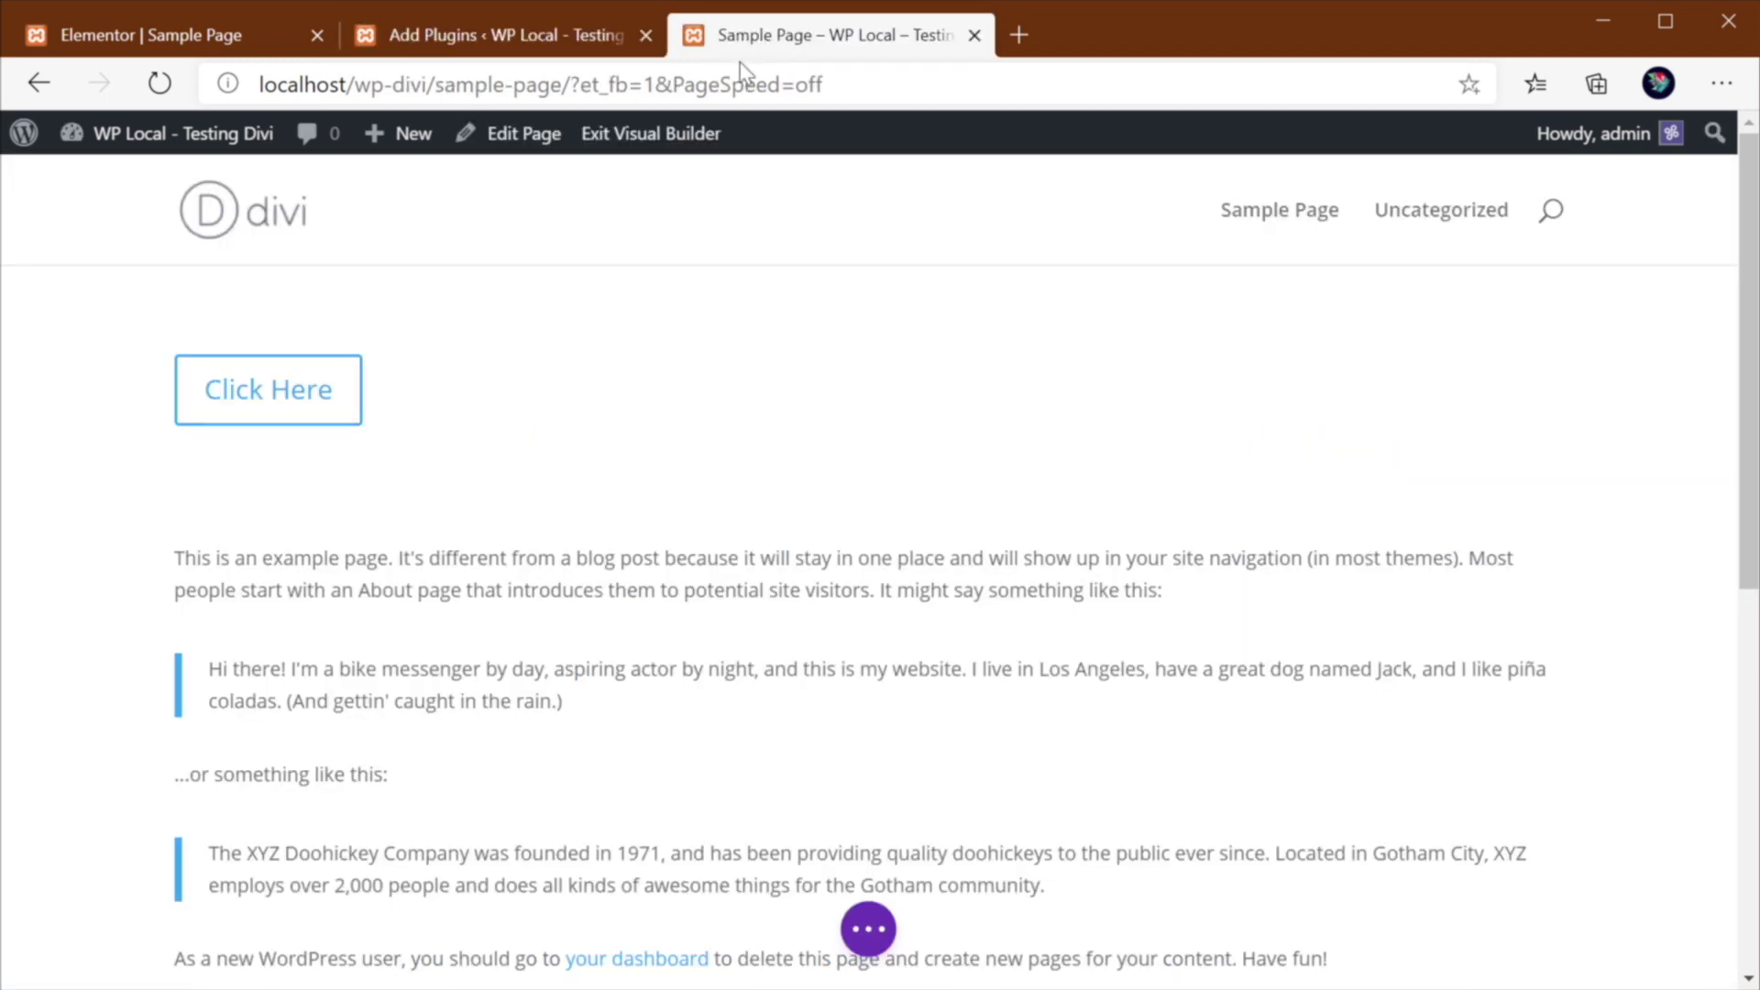
mouse_move(23, 133)
left_click(55, 172)
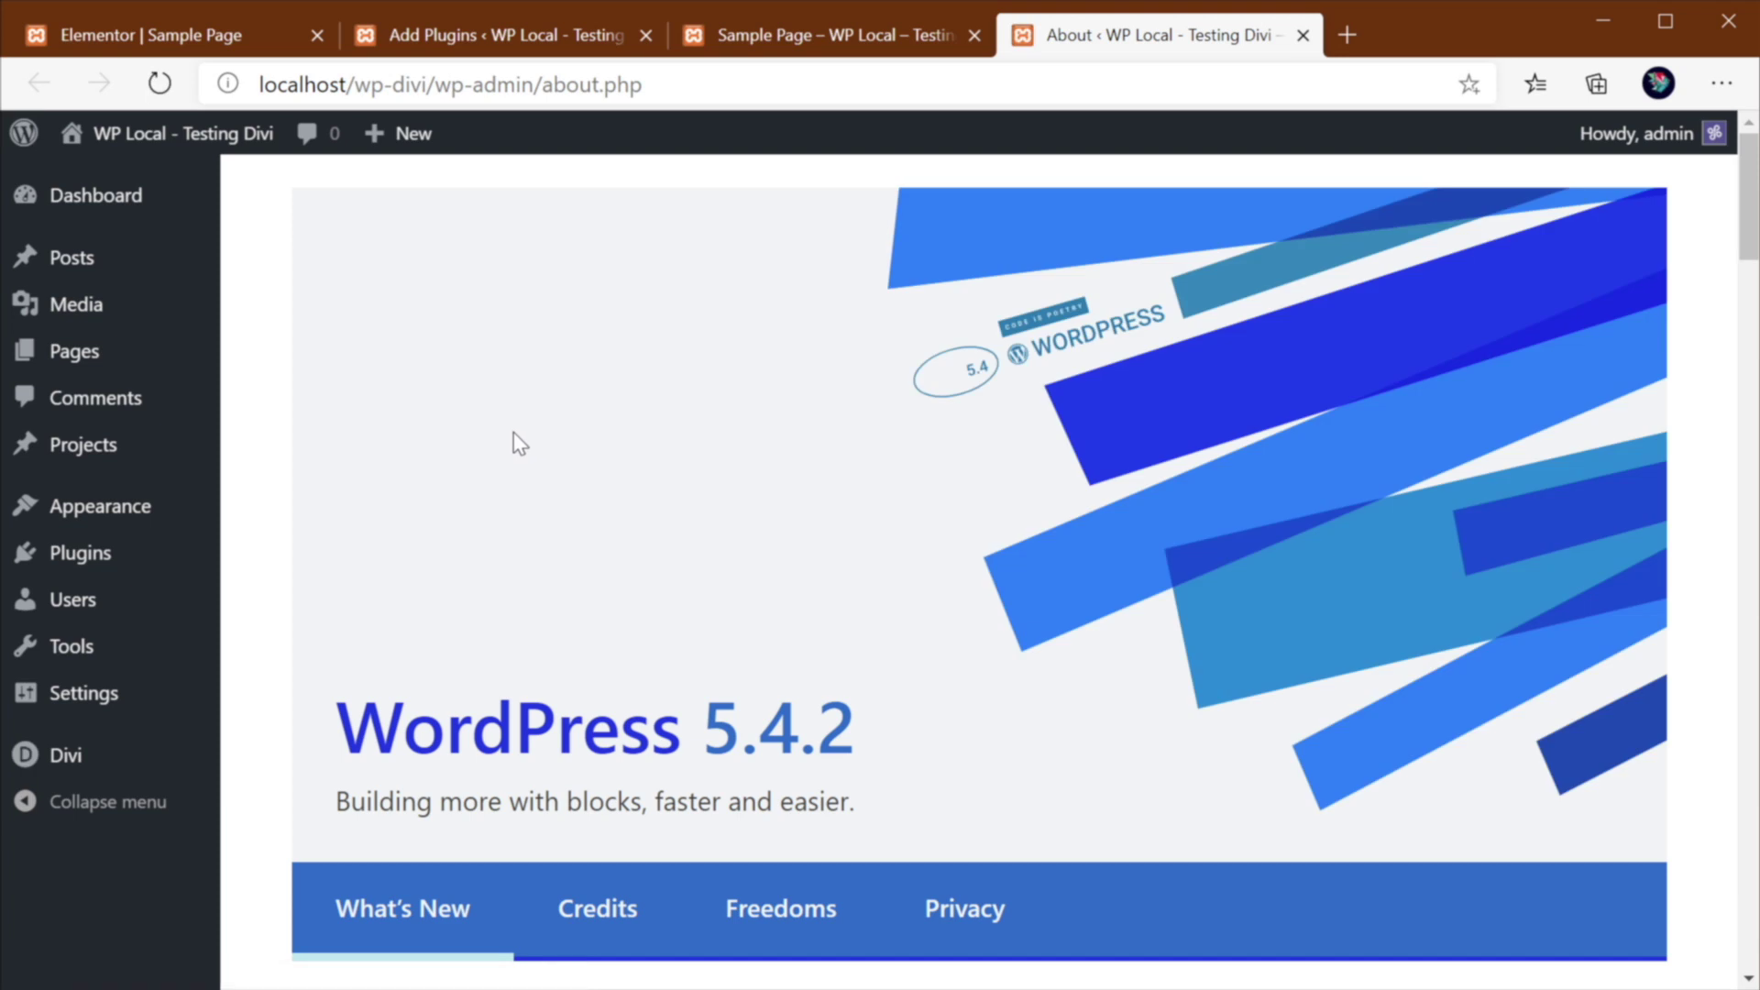
mouse_move(81, 550)
left_click(261, 604)
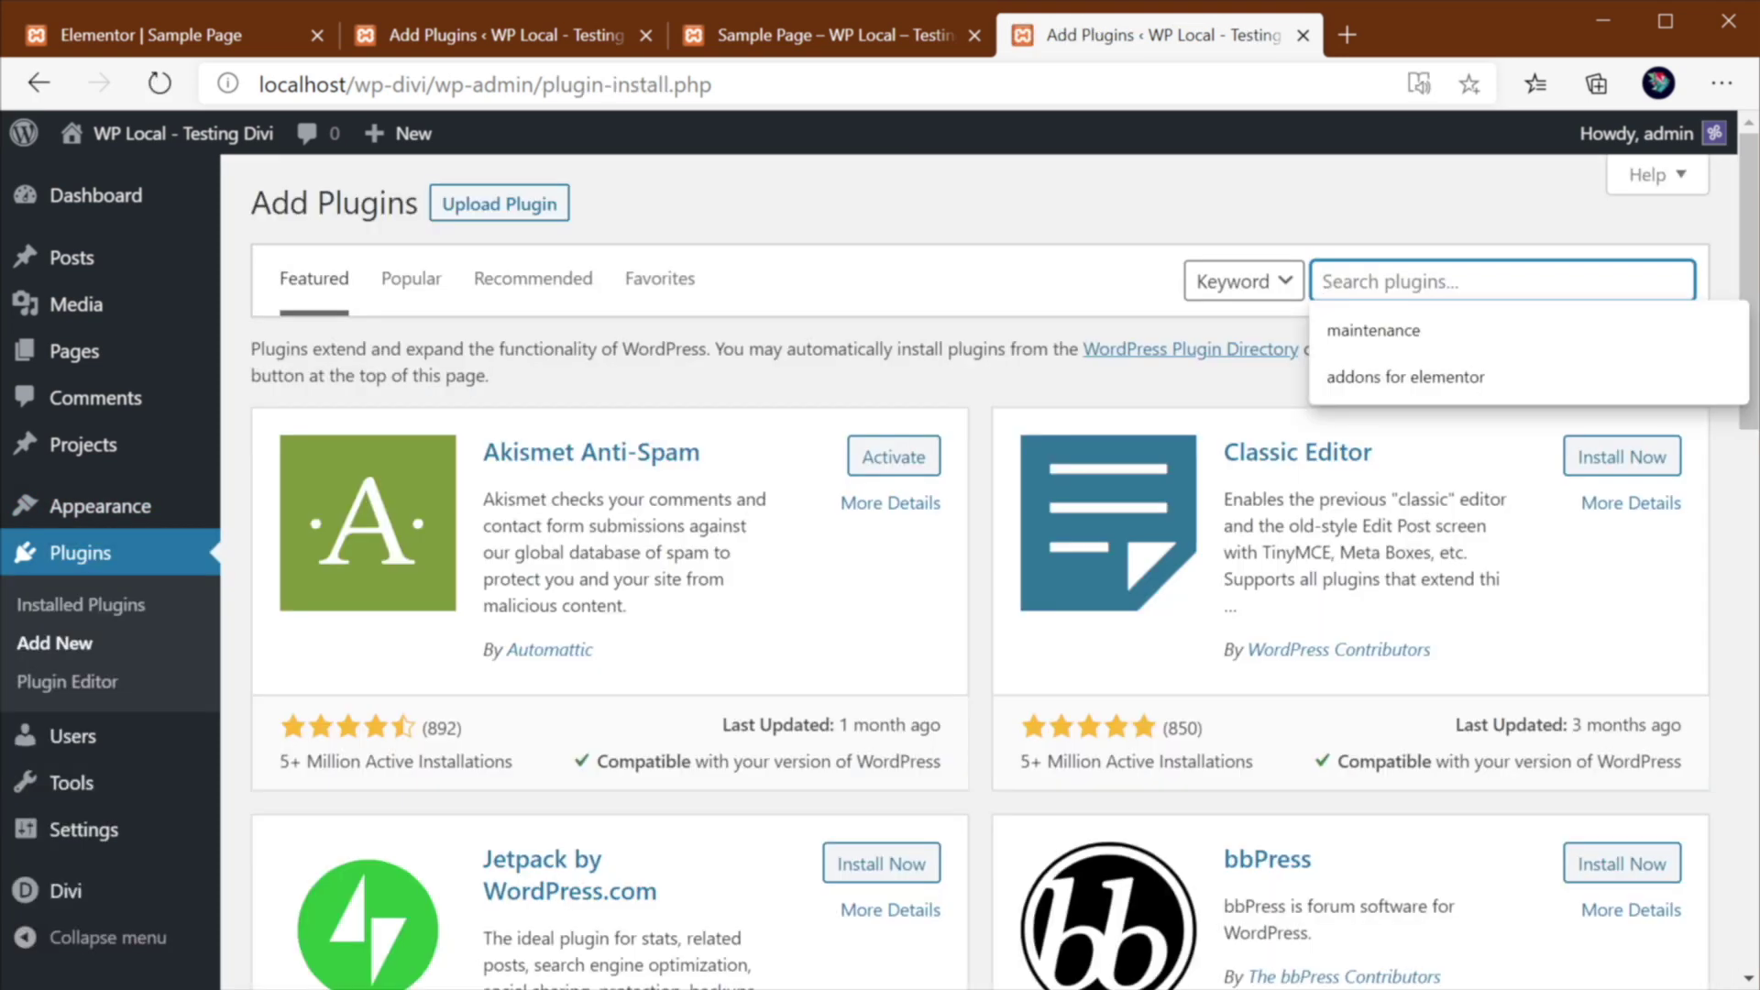
type("divi supreme plugin")
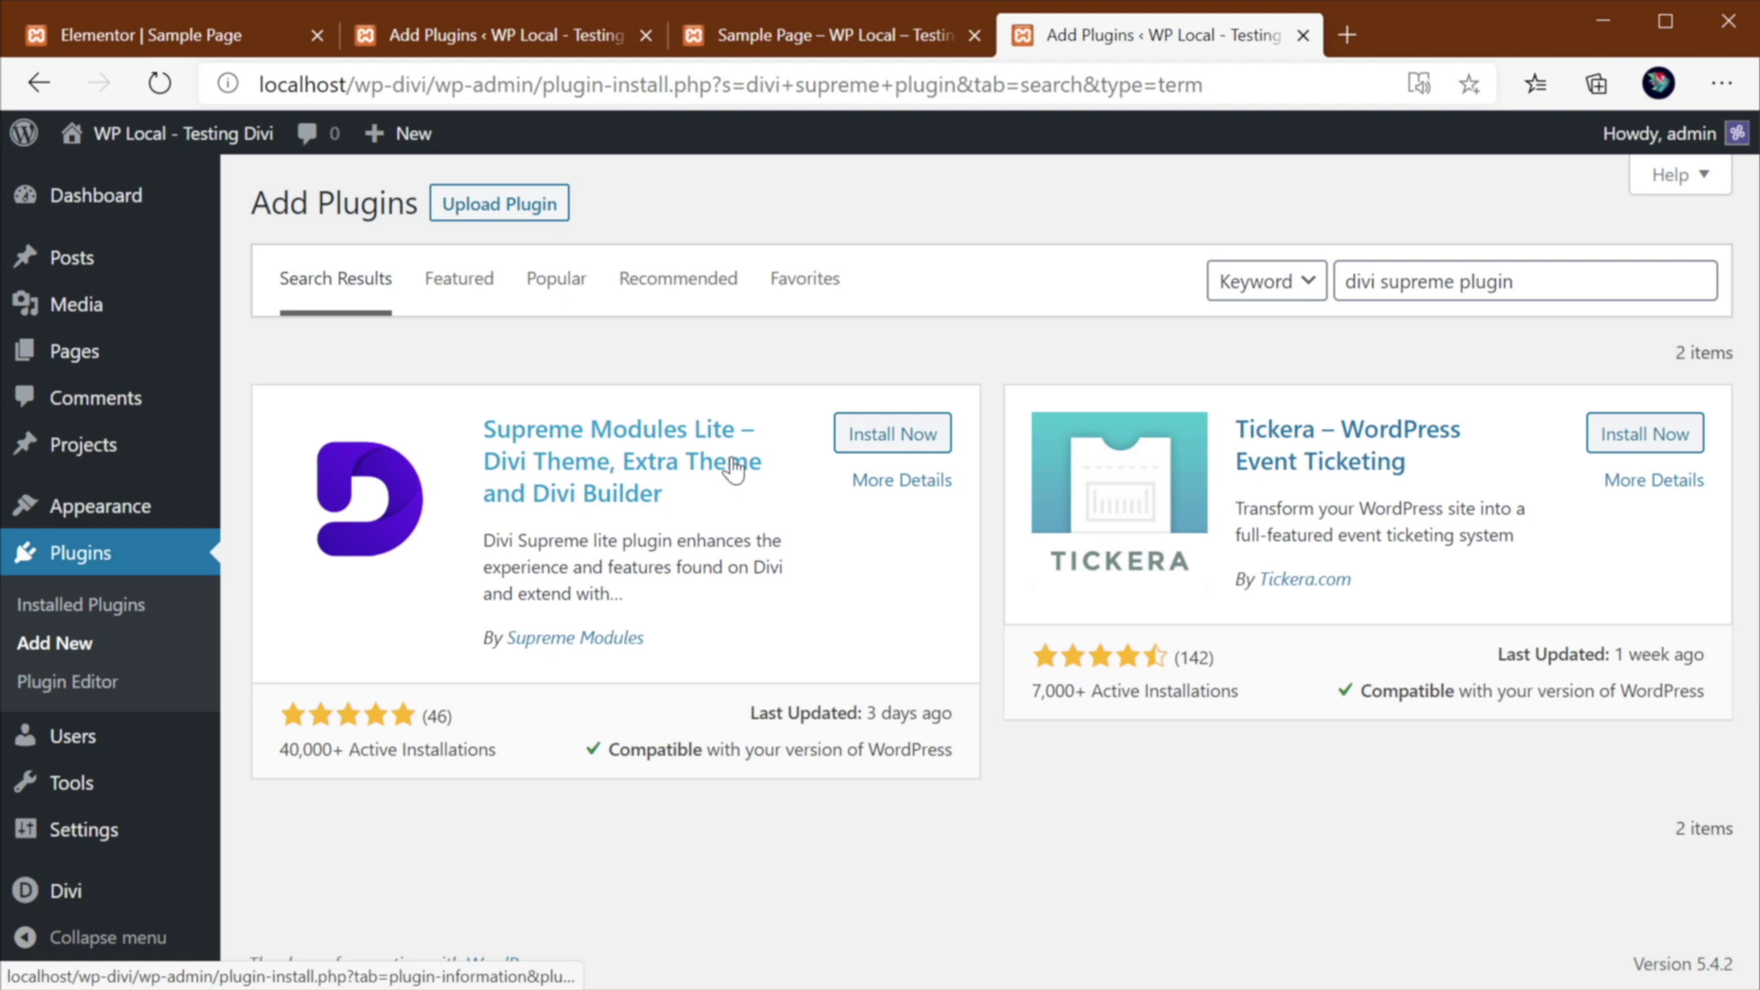
left_click(586, 34)
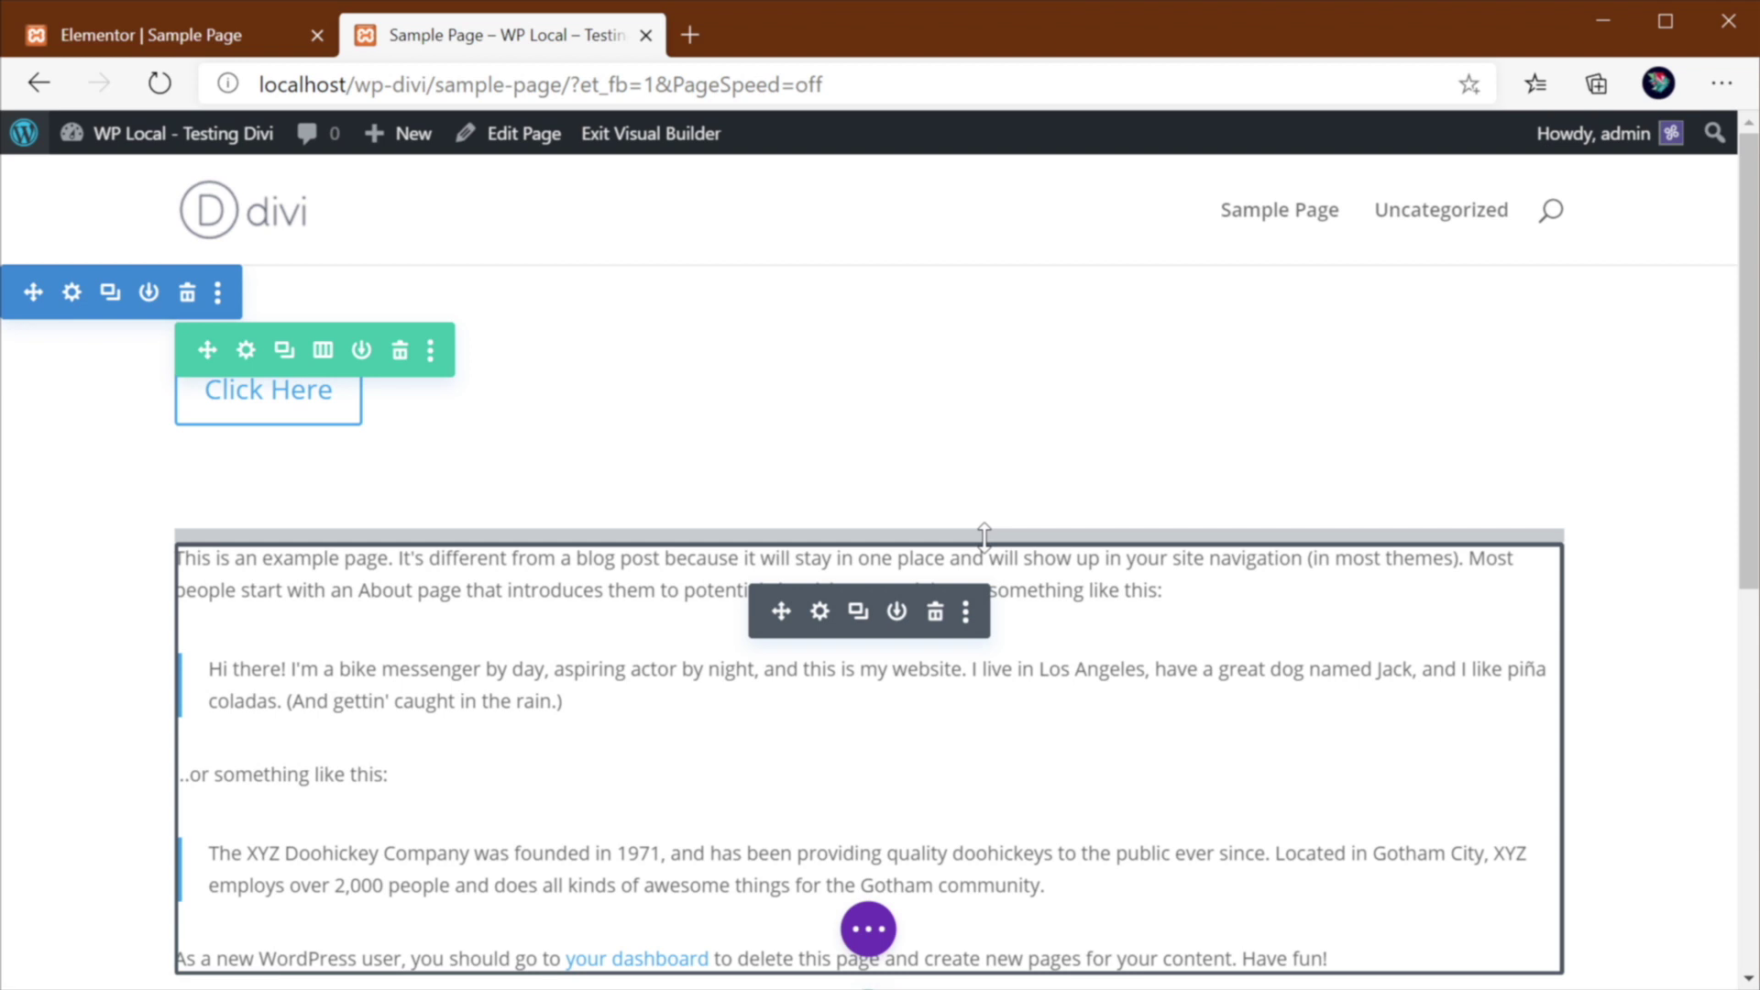
left_click_drag(983, 536, 1014, 507)
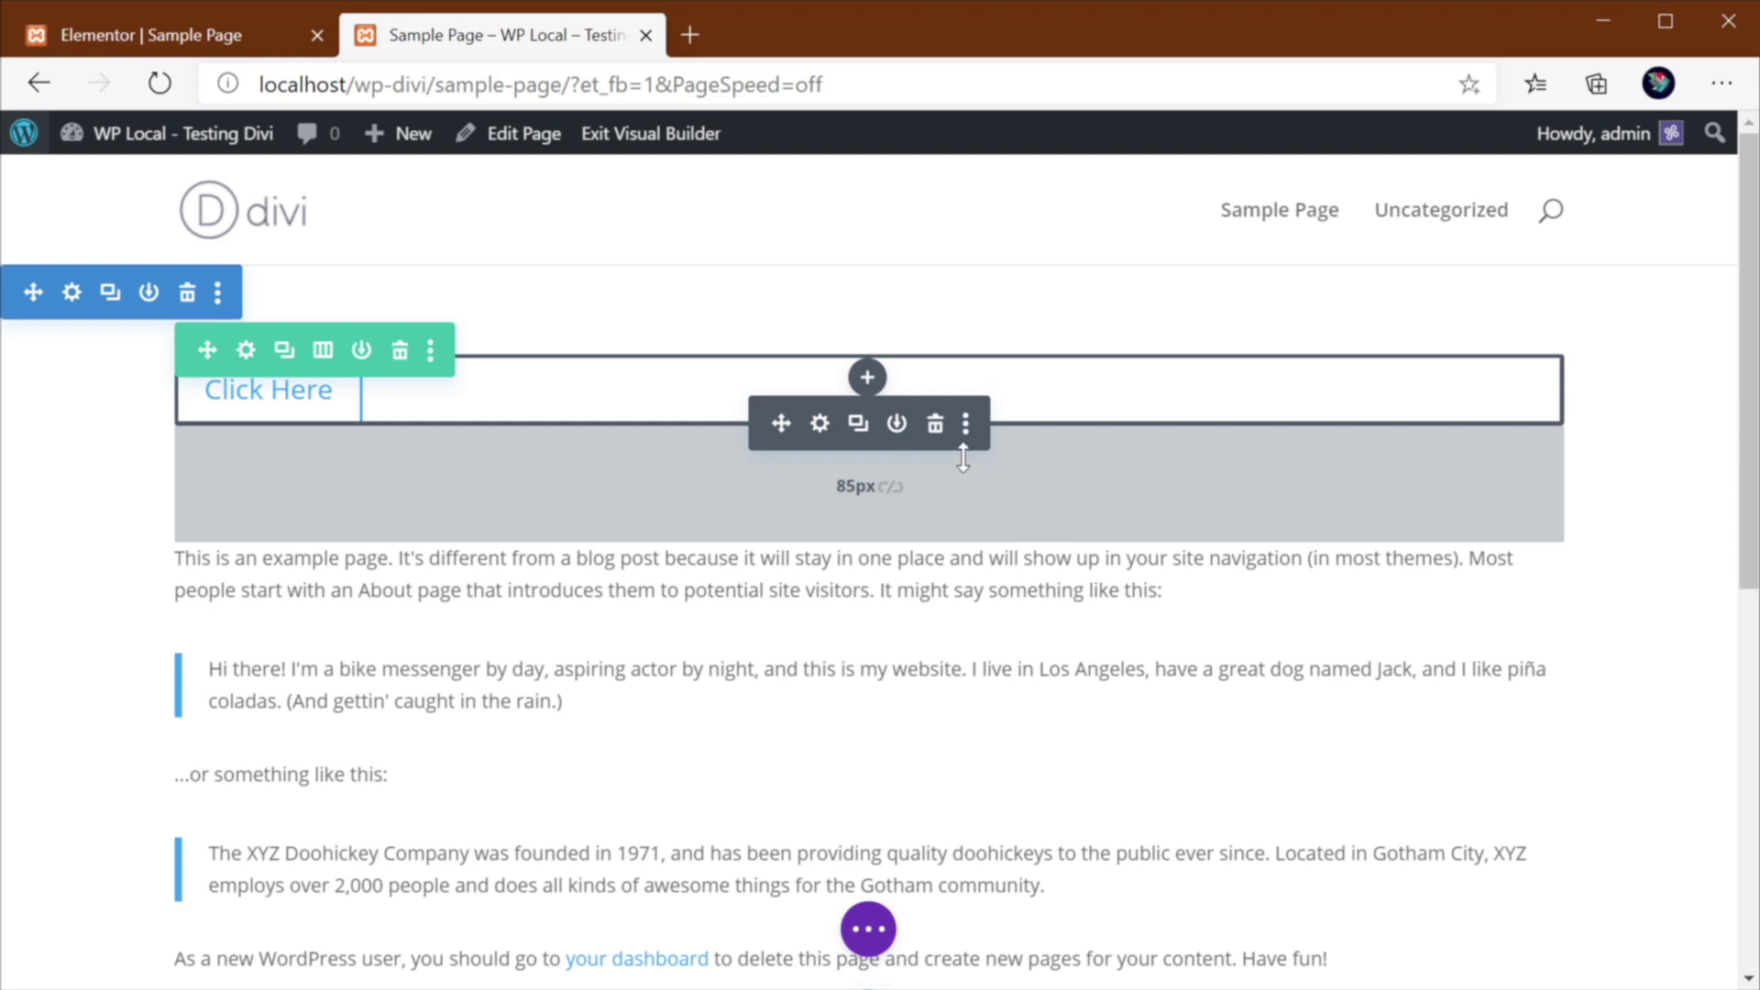
Step: Scroll Elementor's widget panel through the PRO widgets section
left_click(151, 35)
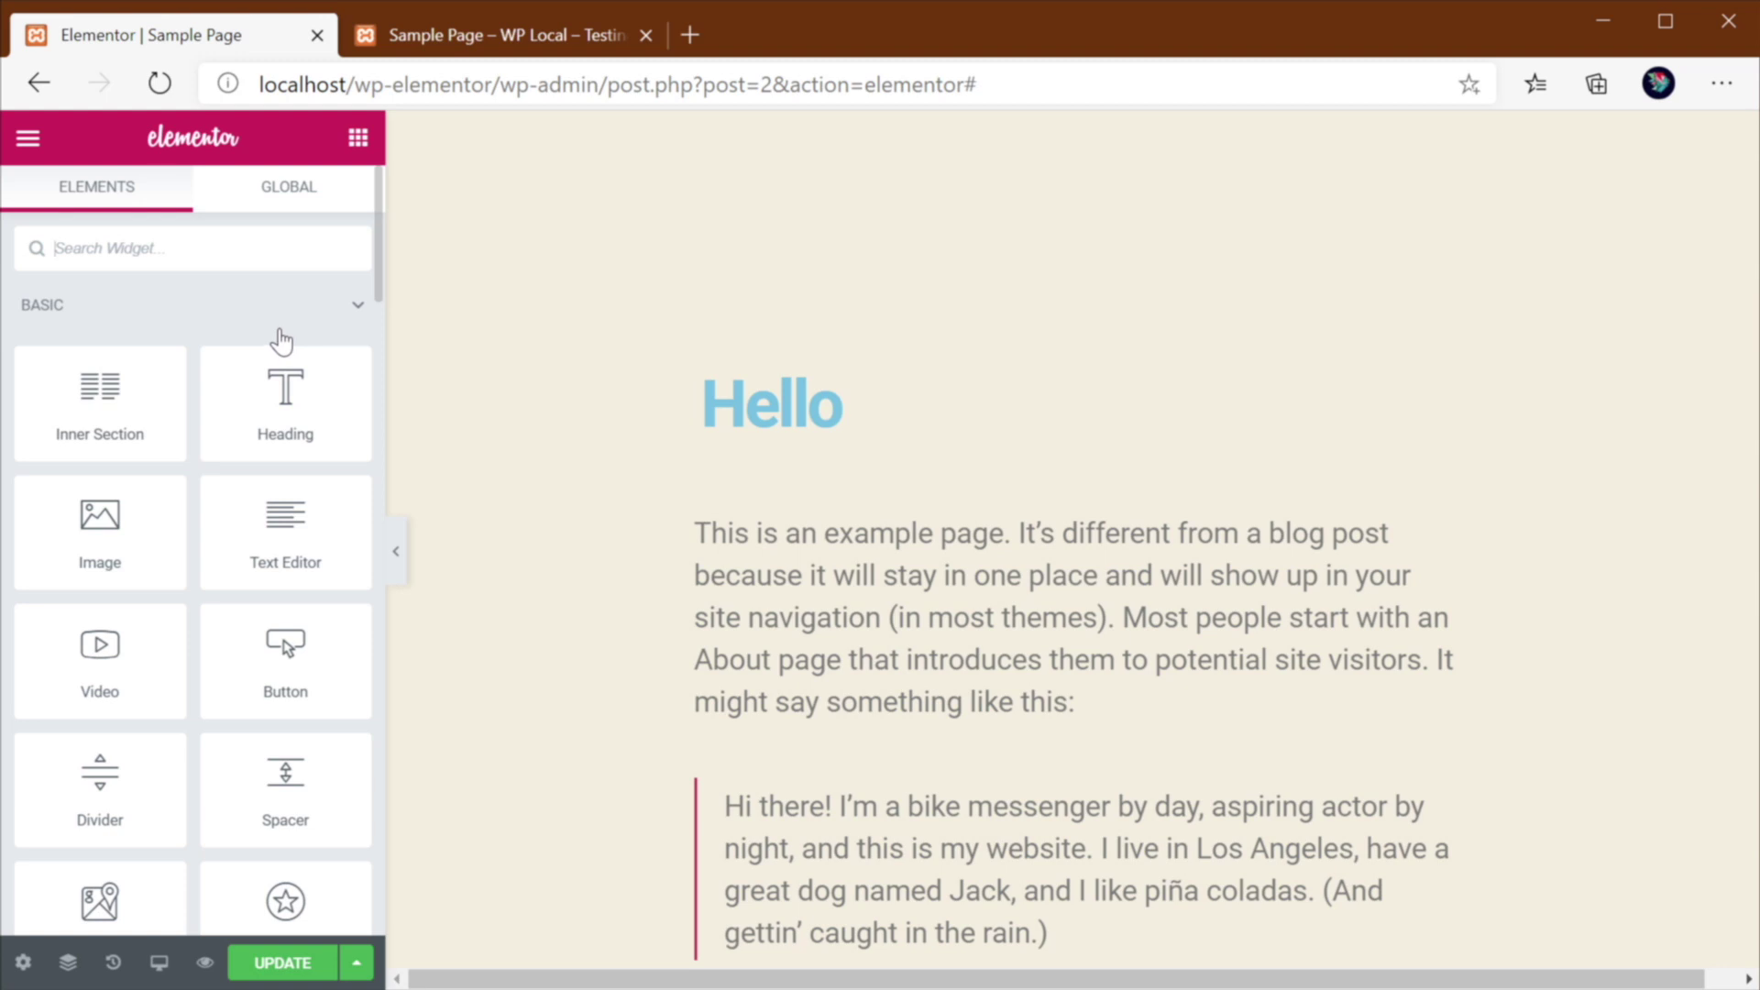
scroll(154, 308, "down", 2)
scroll(154, 308, "down", 8)
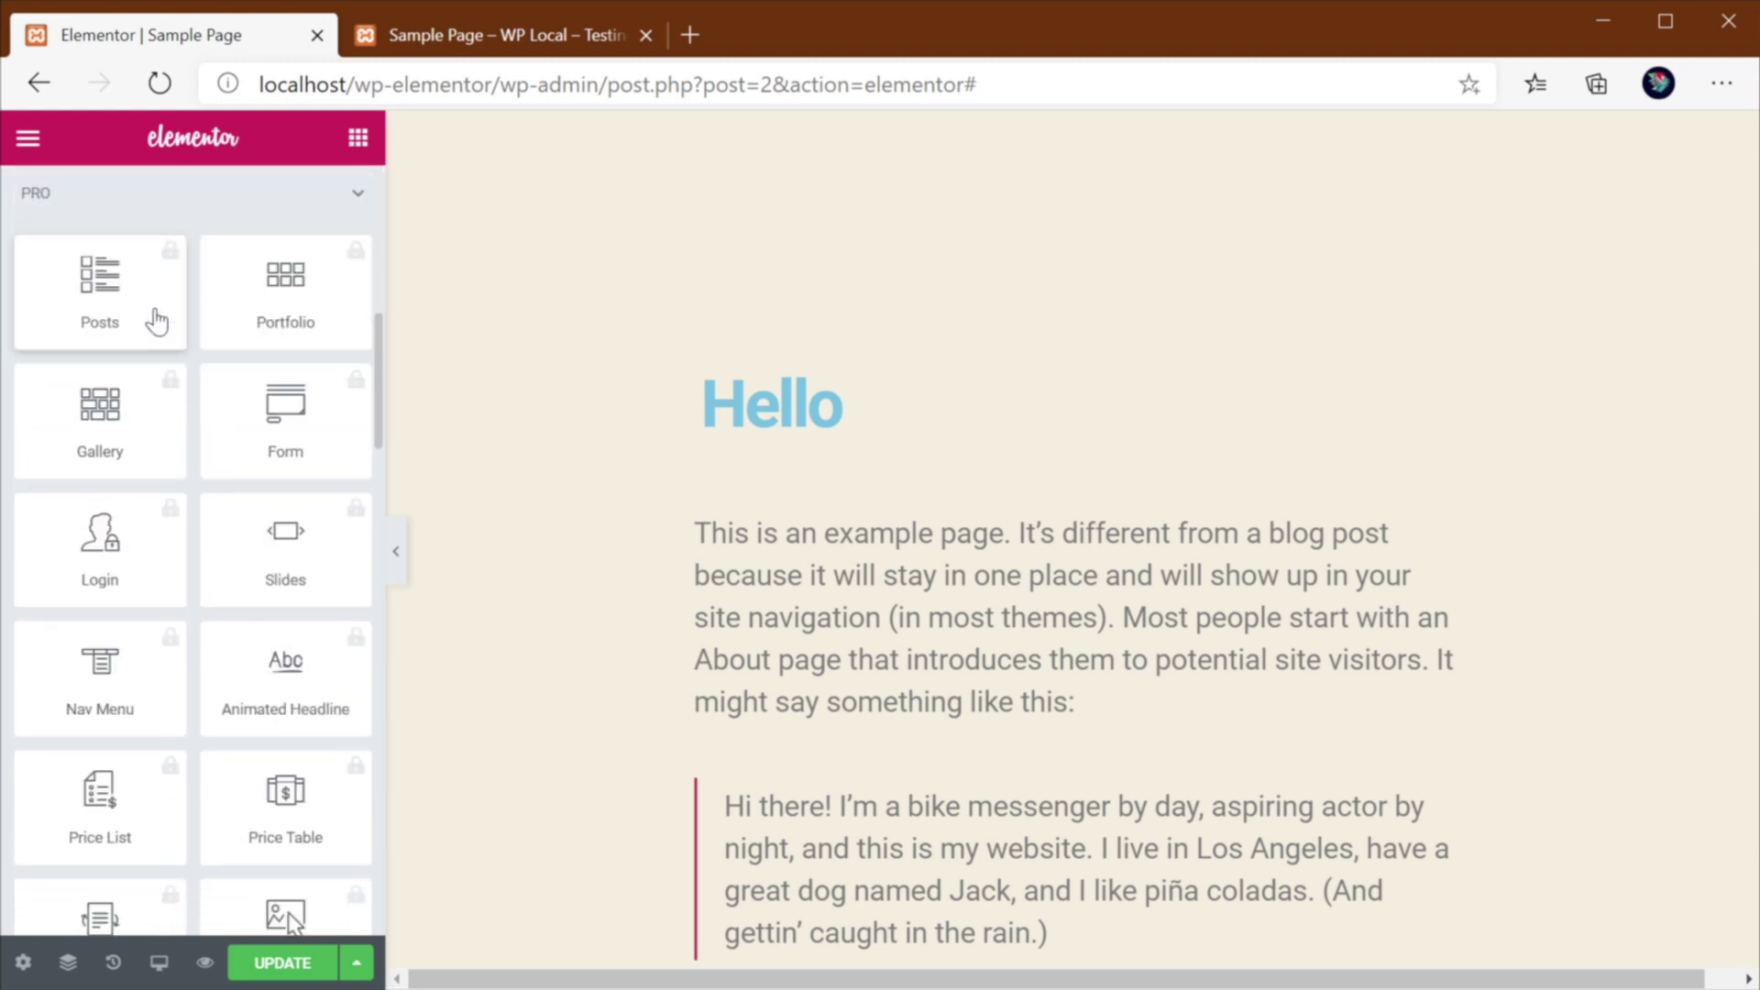
scroll(275, 348, "up", 10)
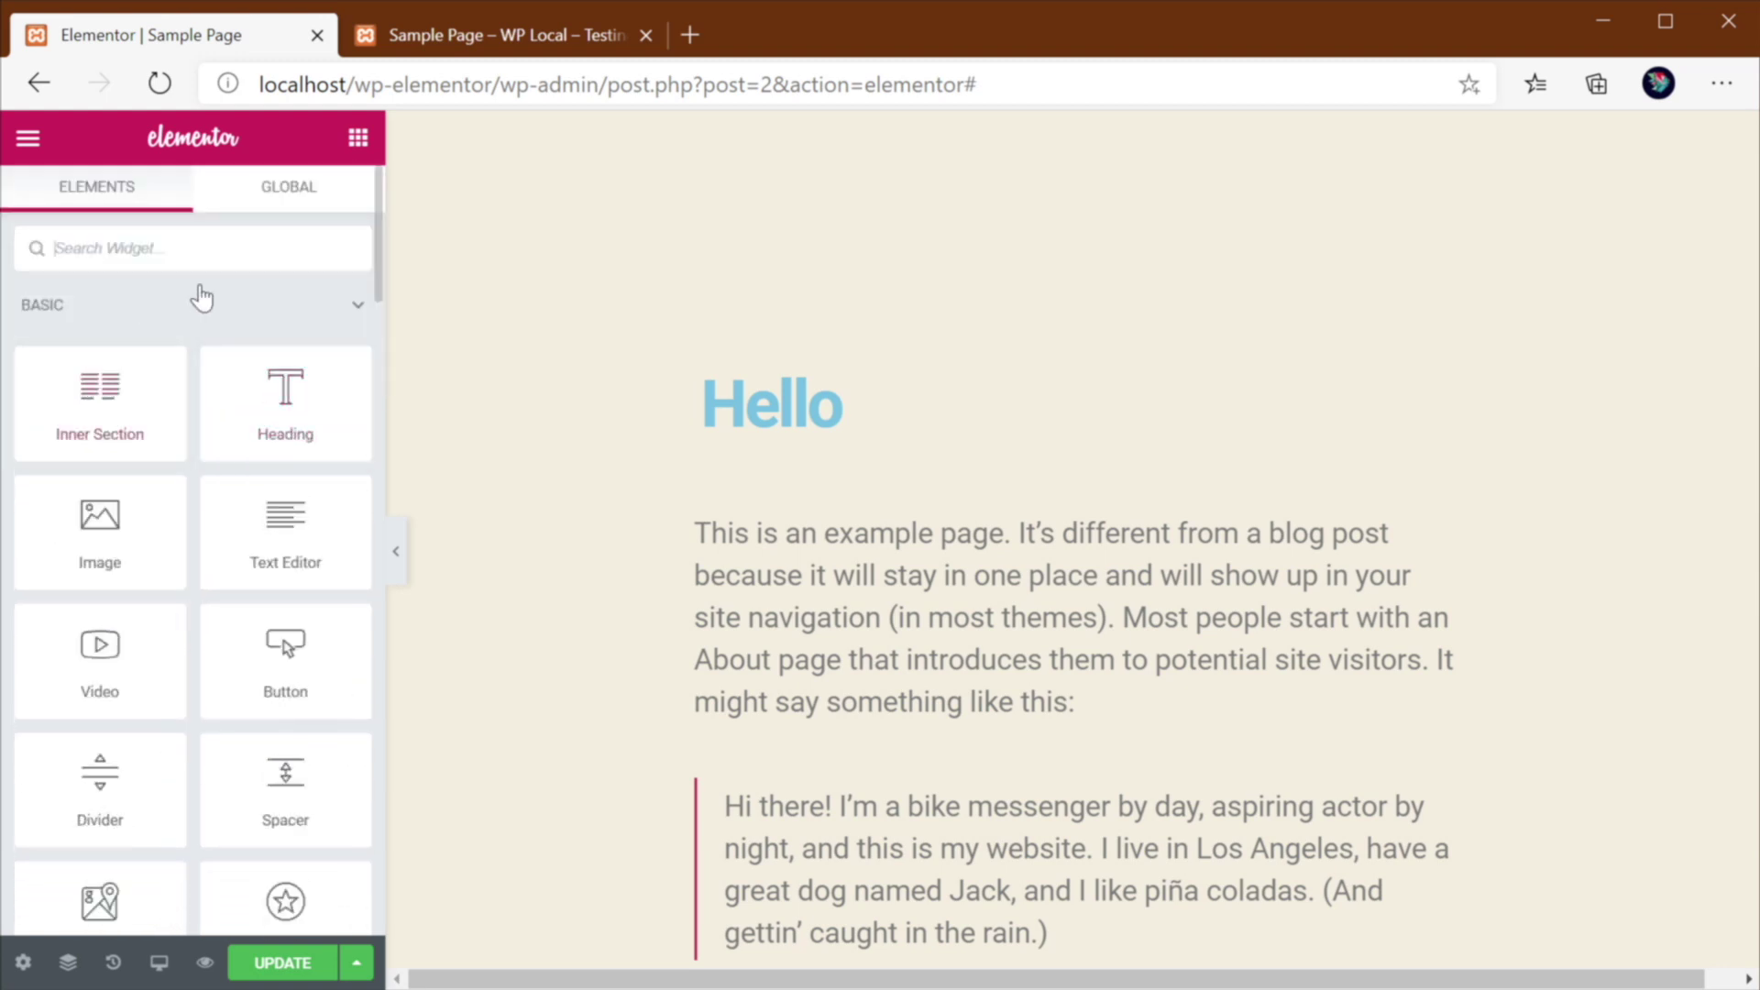
scroll(283, 430, "down", 7)
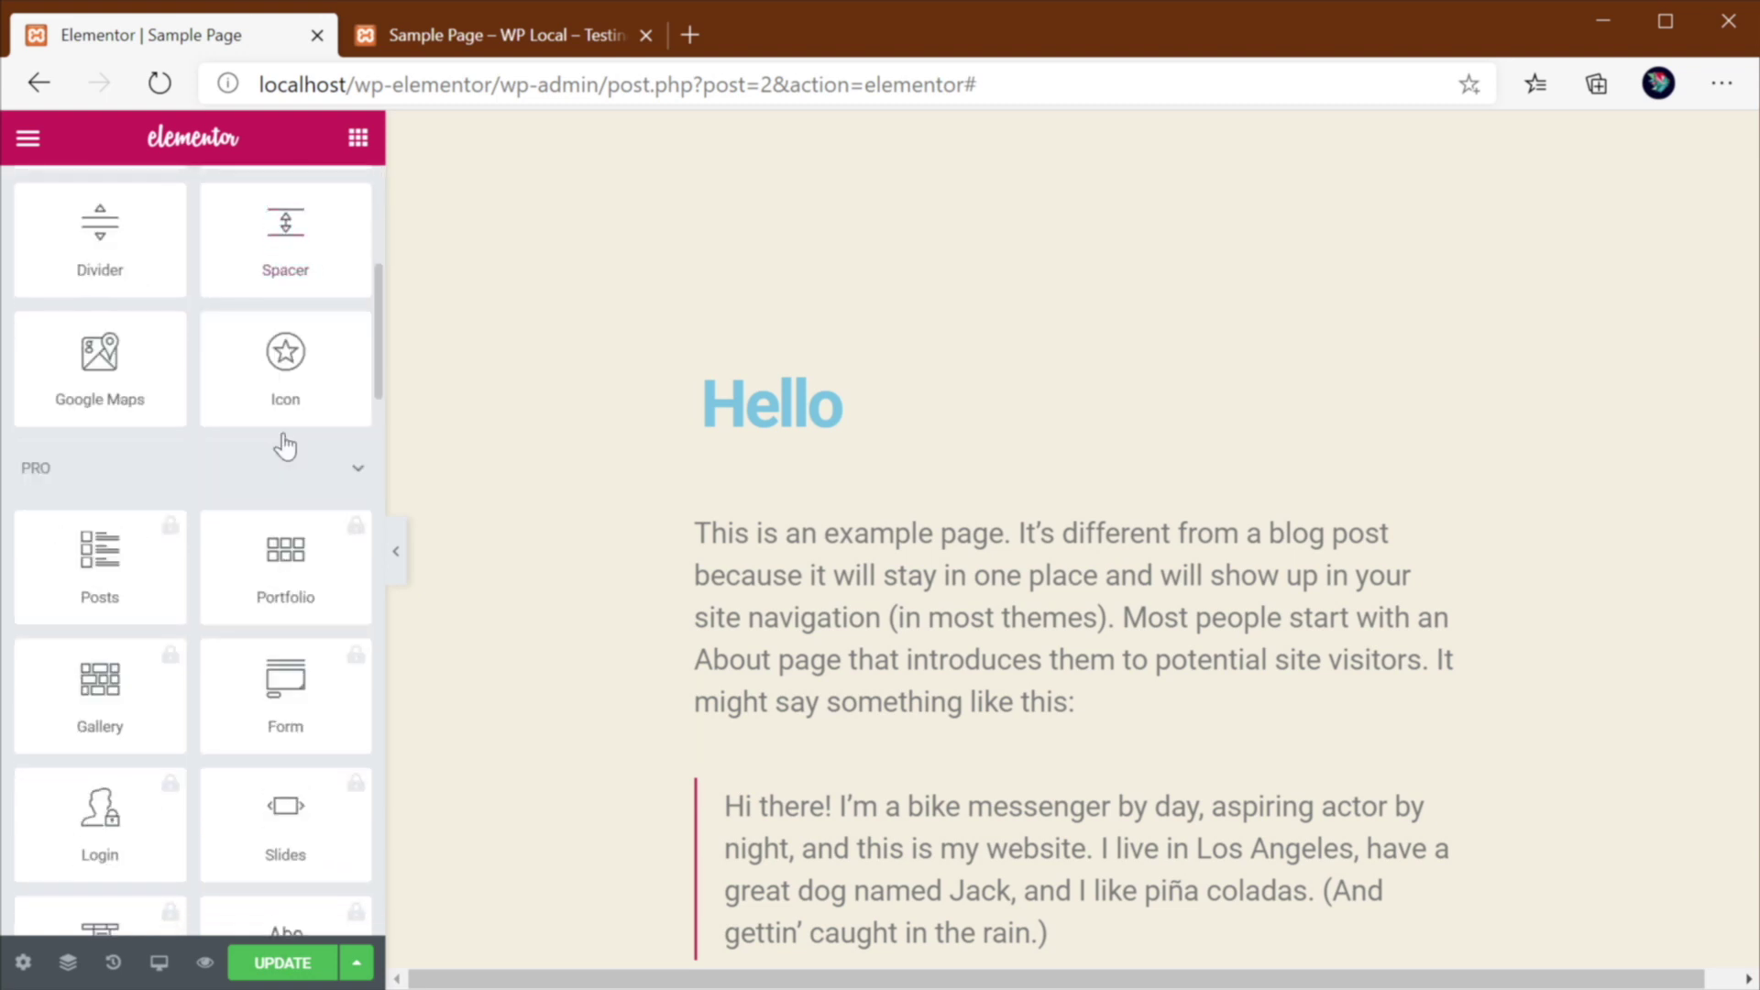
scroll(283, 433, "down", 2)
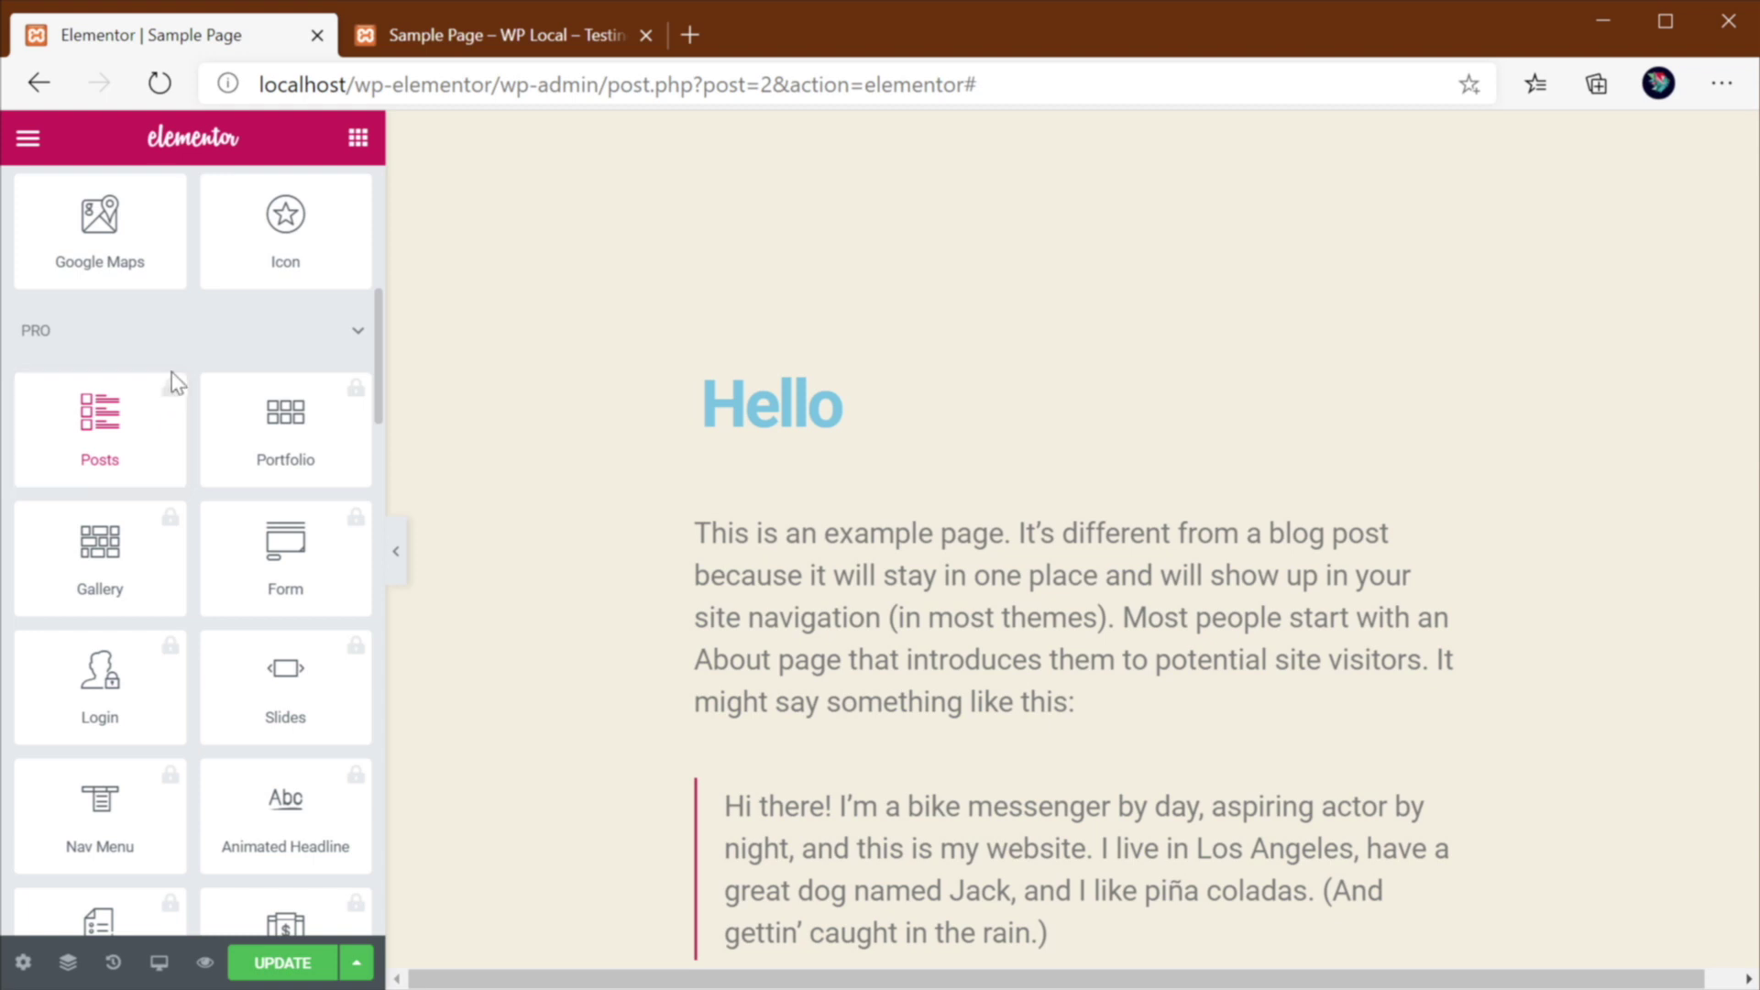
scroll(333, 452, "down", 12)
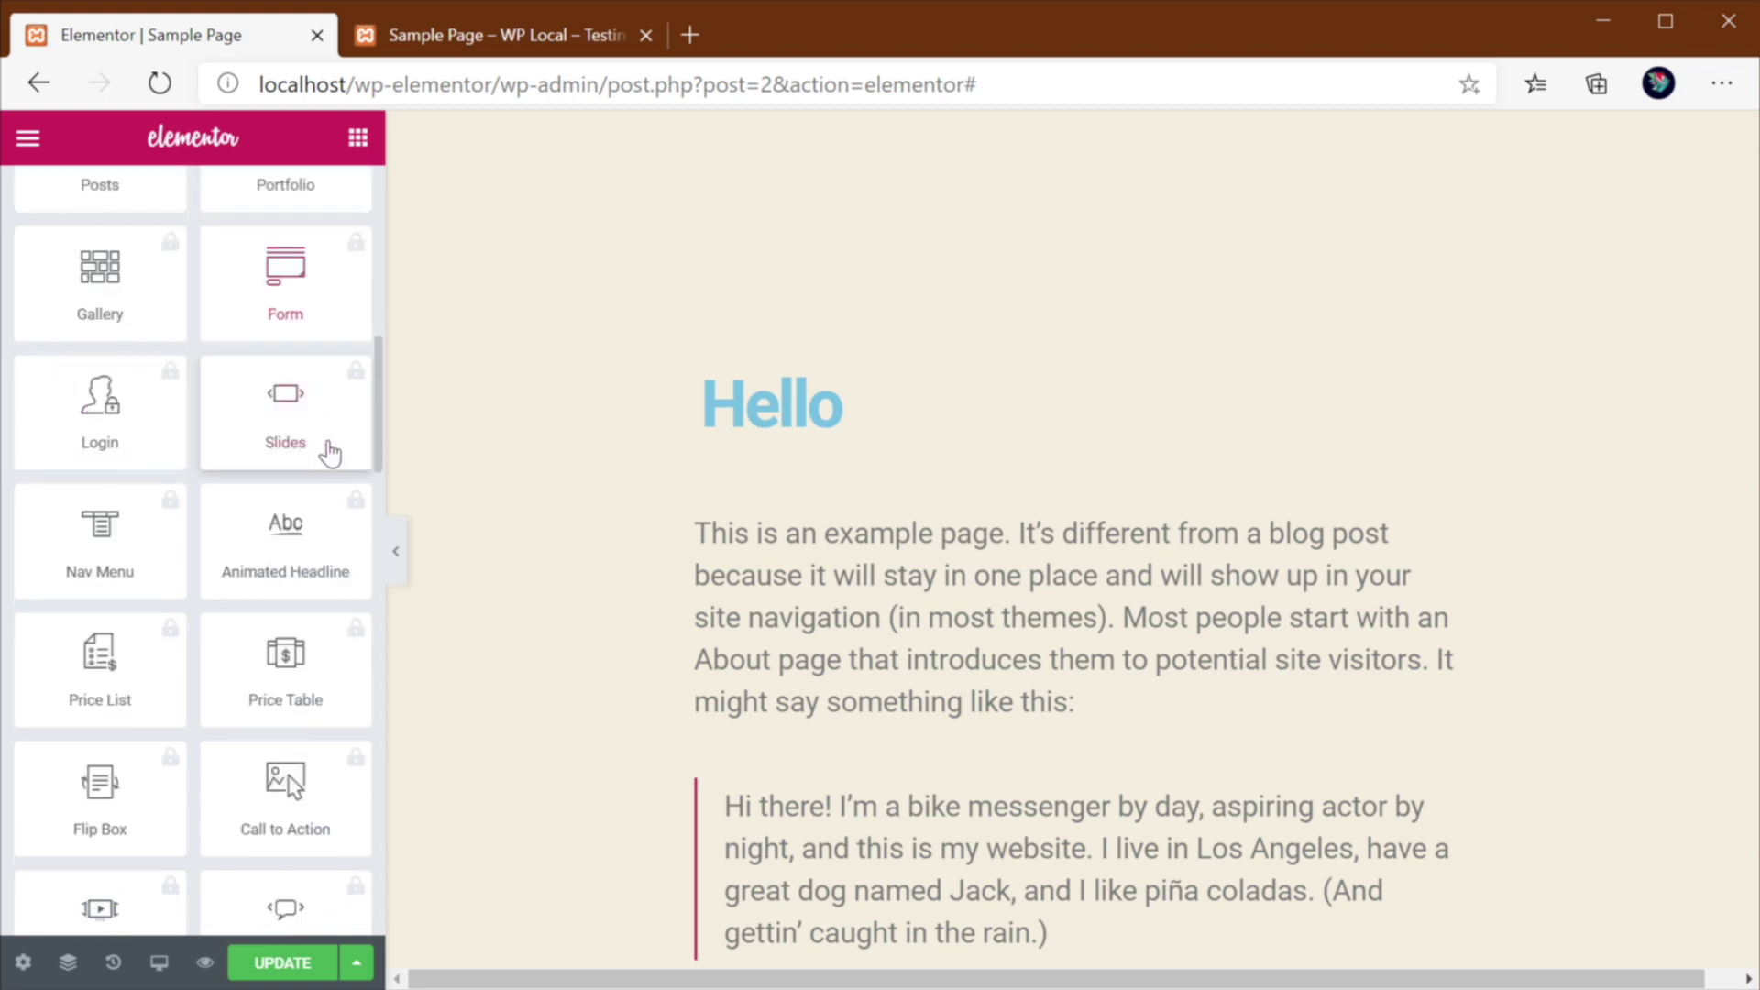
scroll(330, 453, "down", 3)
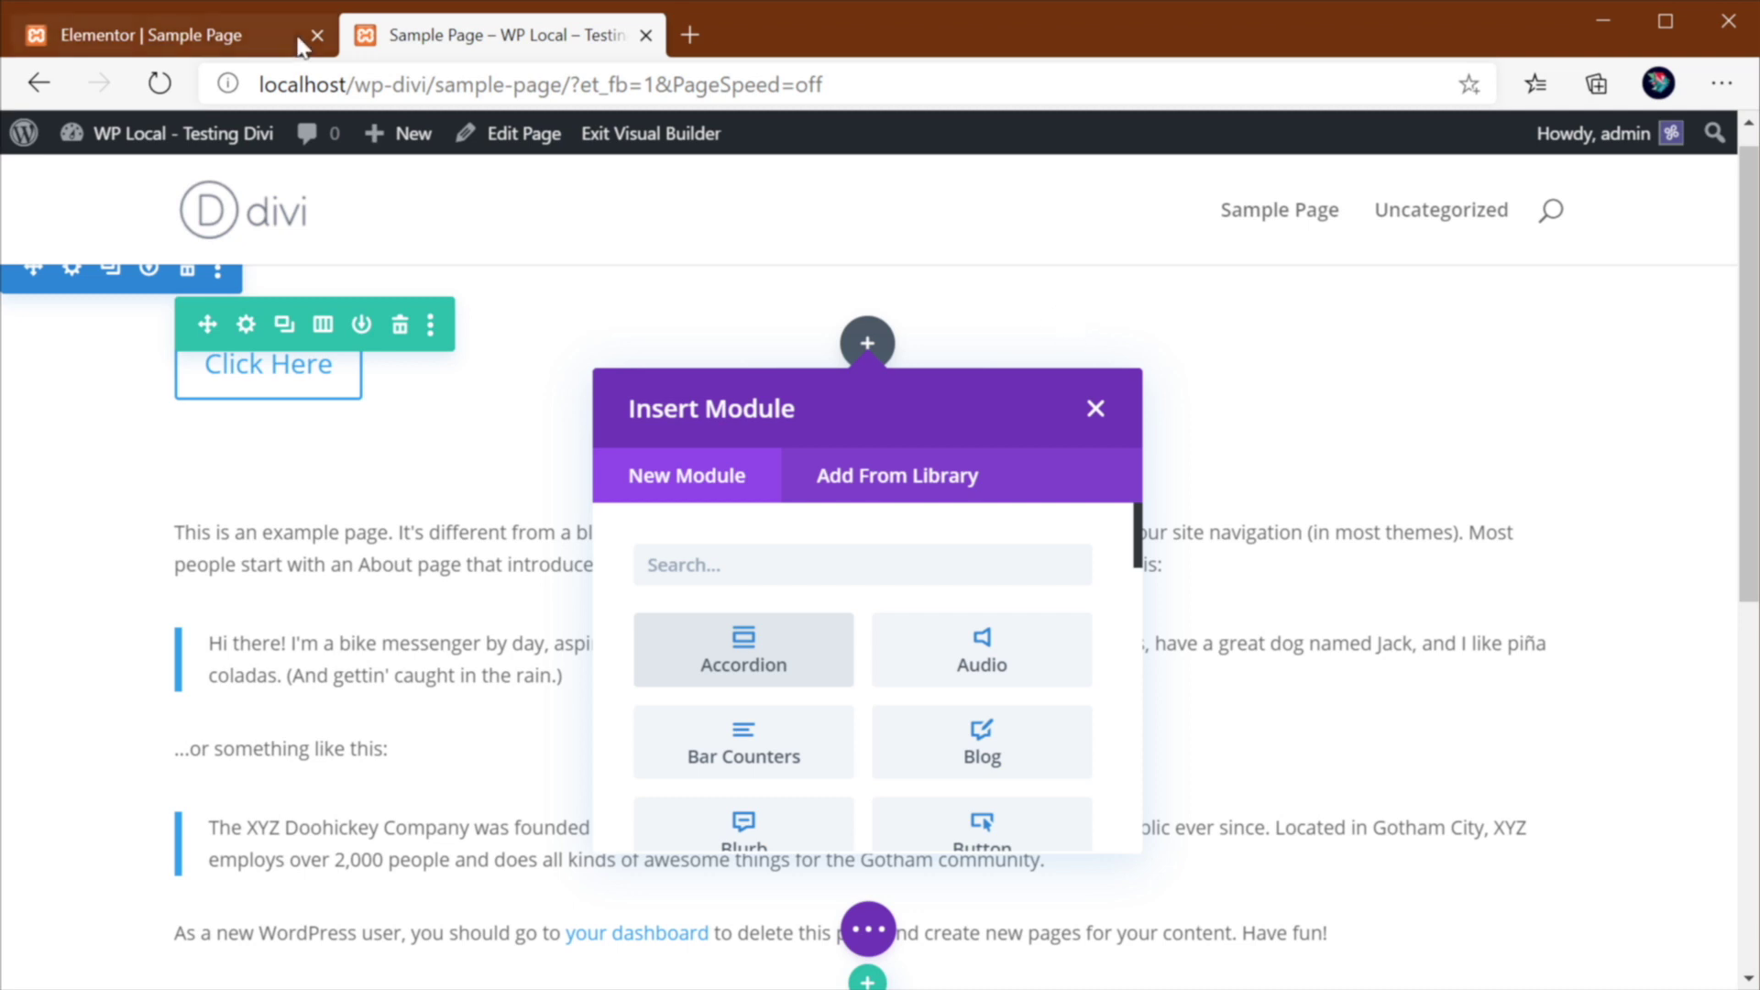
Step: Return to the Elementor test site's browser tab
left_click(233, 35)
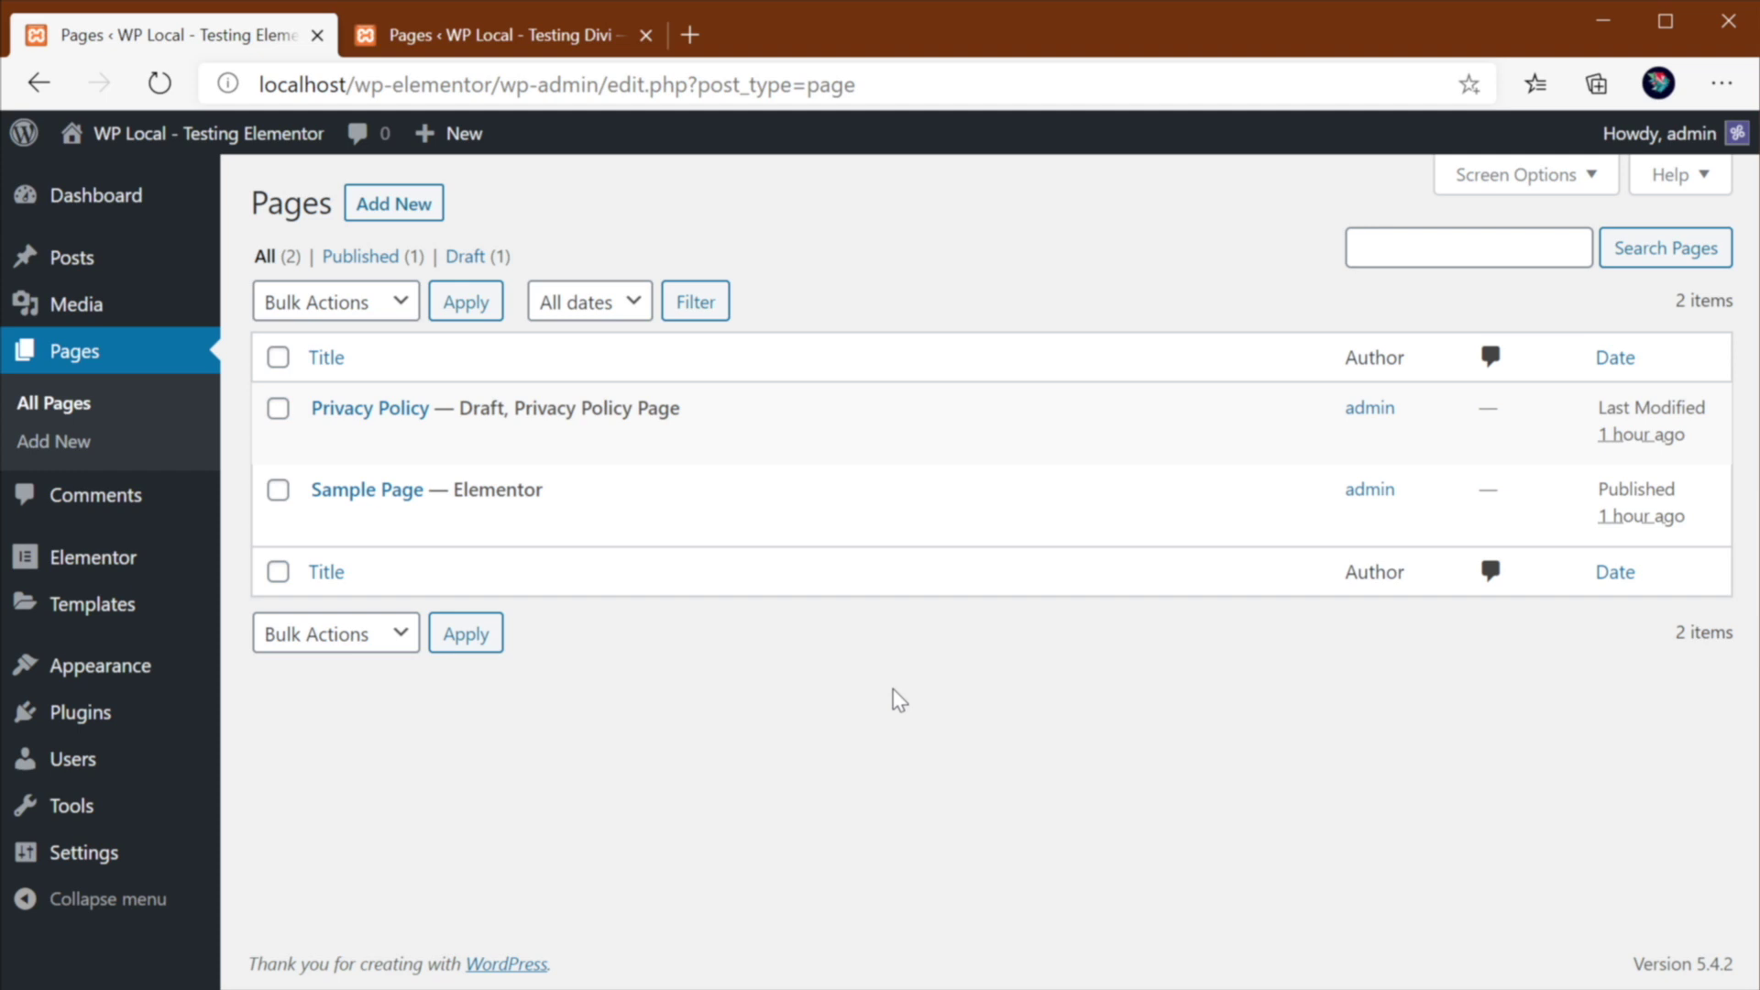
Step: Create a new page on the Elementor site and open it in Elementor
mouse_move(505, 461)
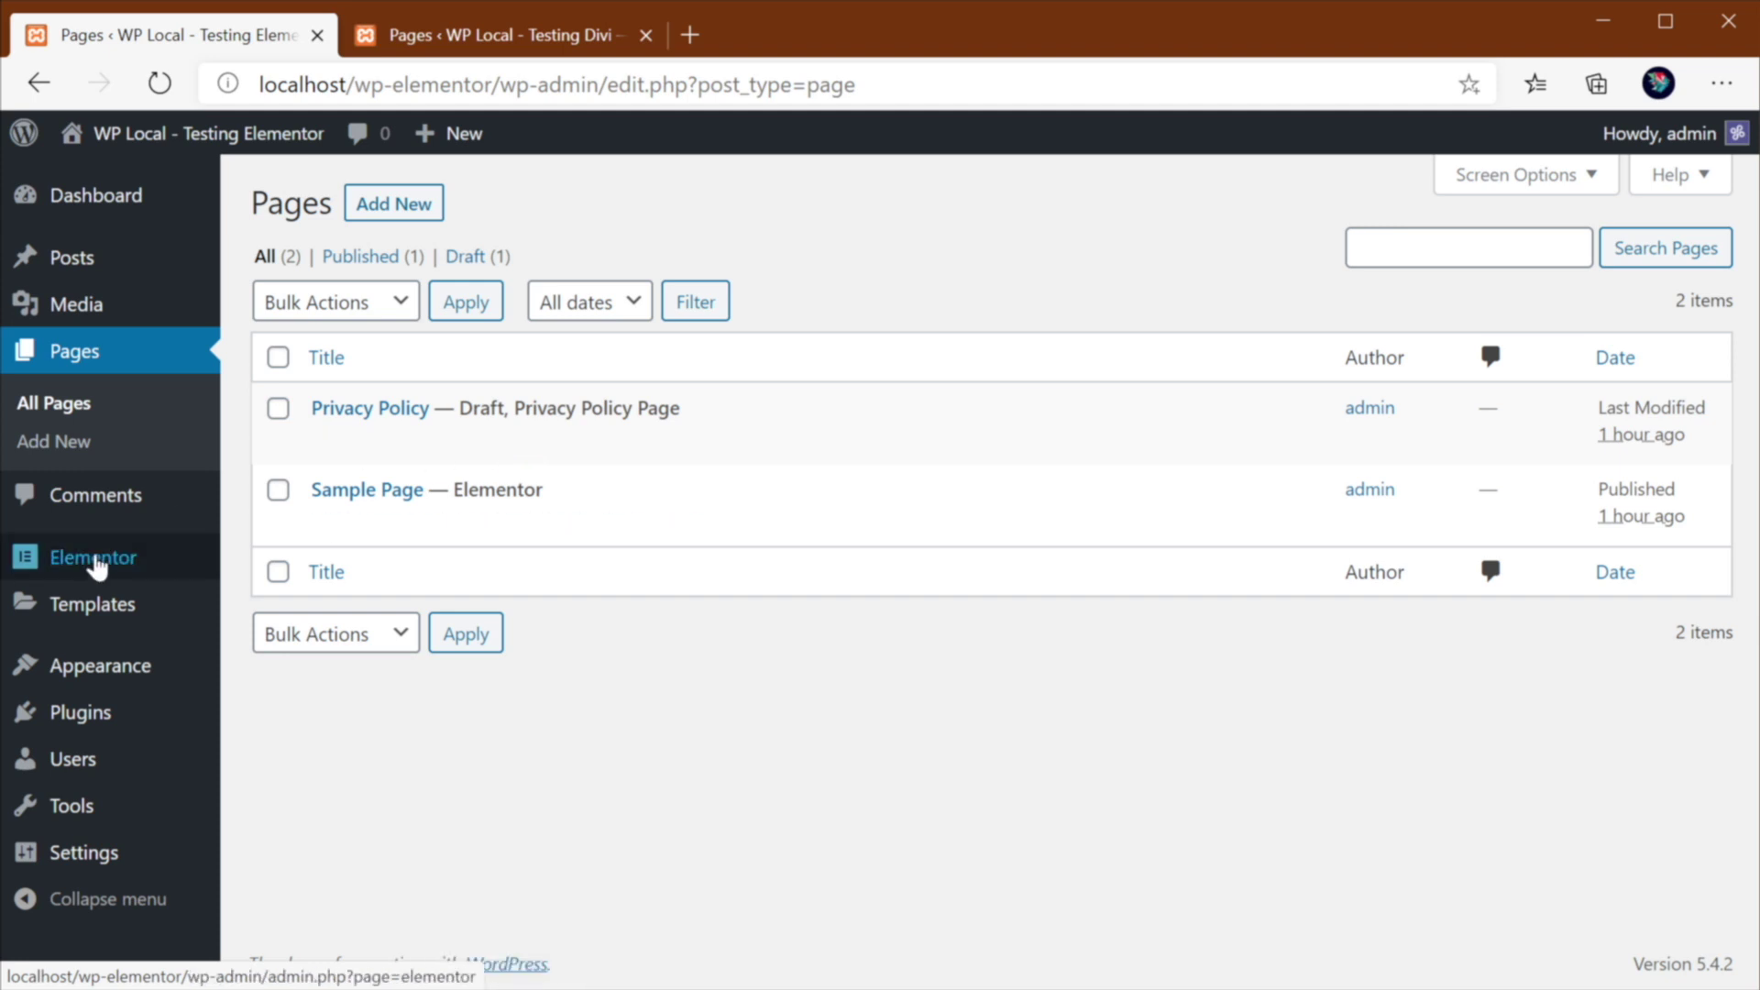
left_click(400, 207)
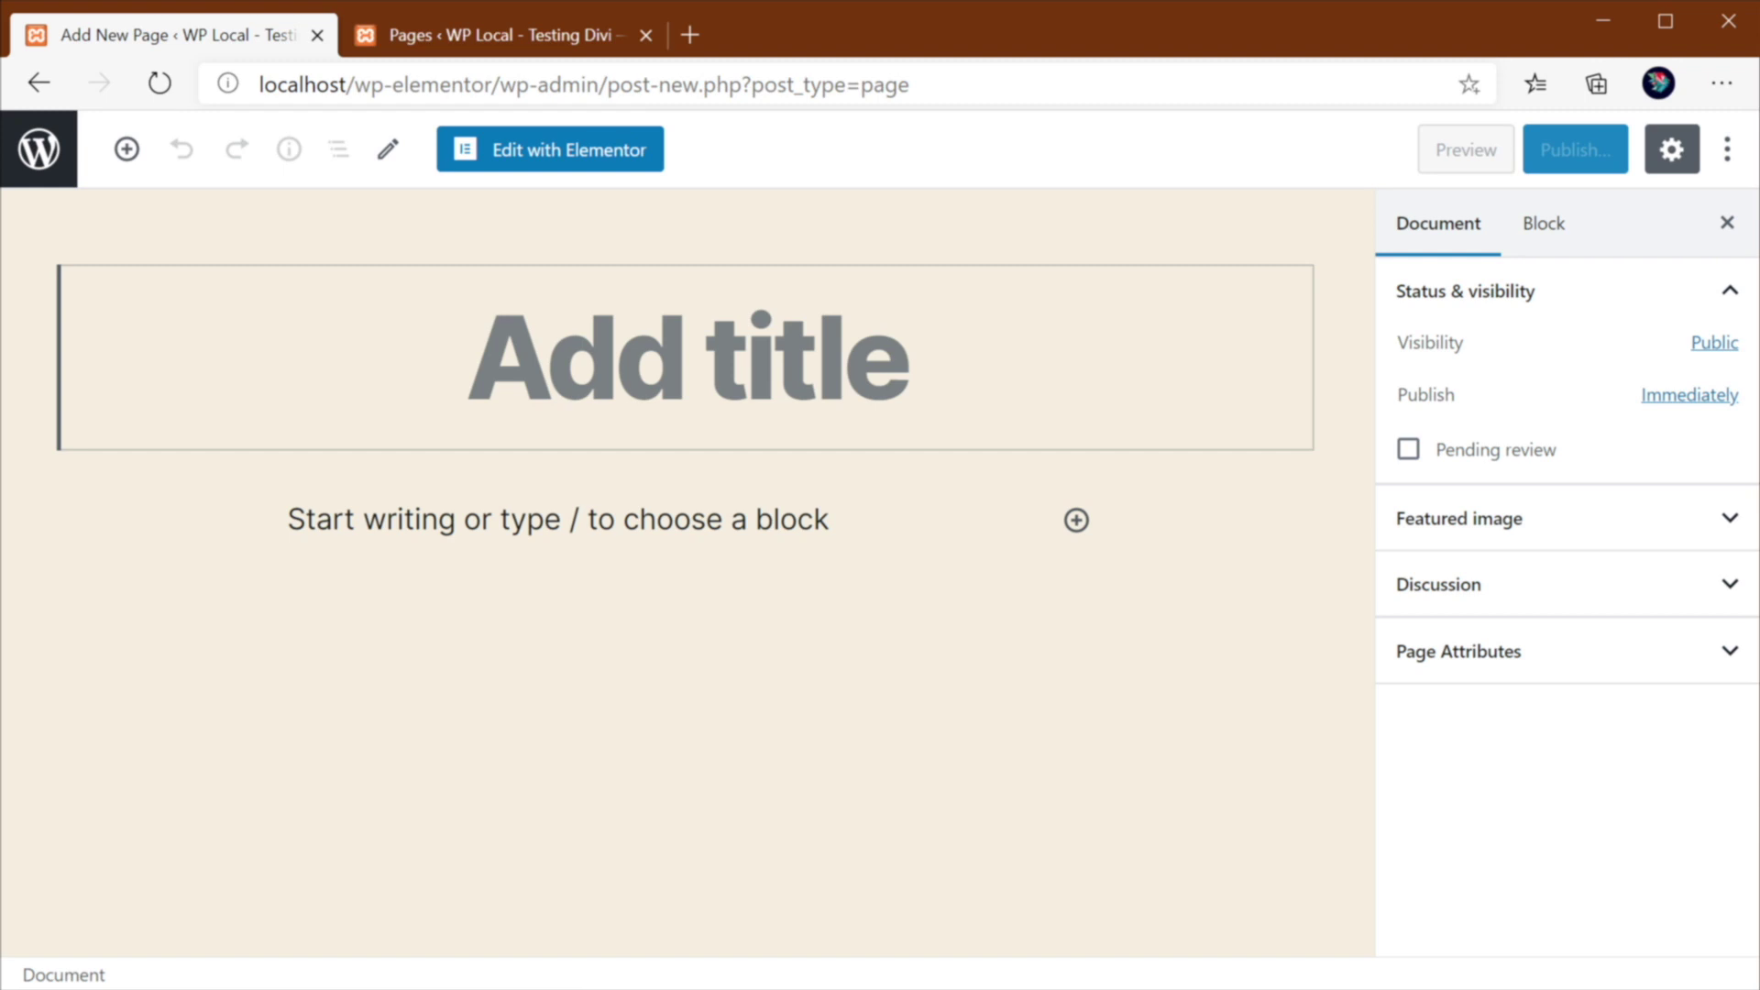
left_click(569, 161)
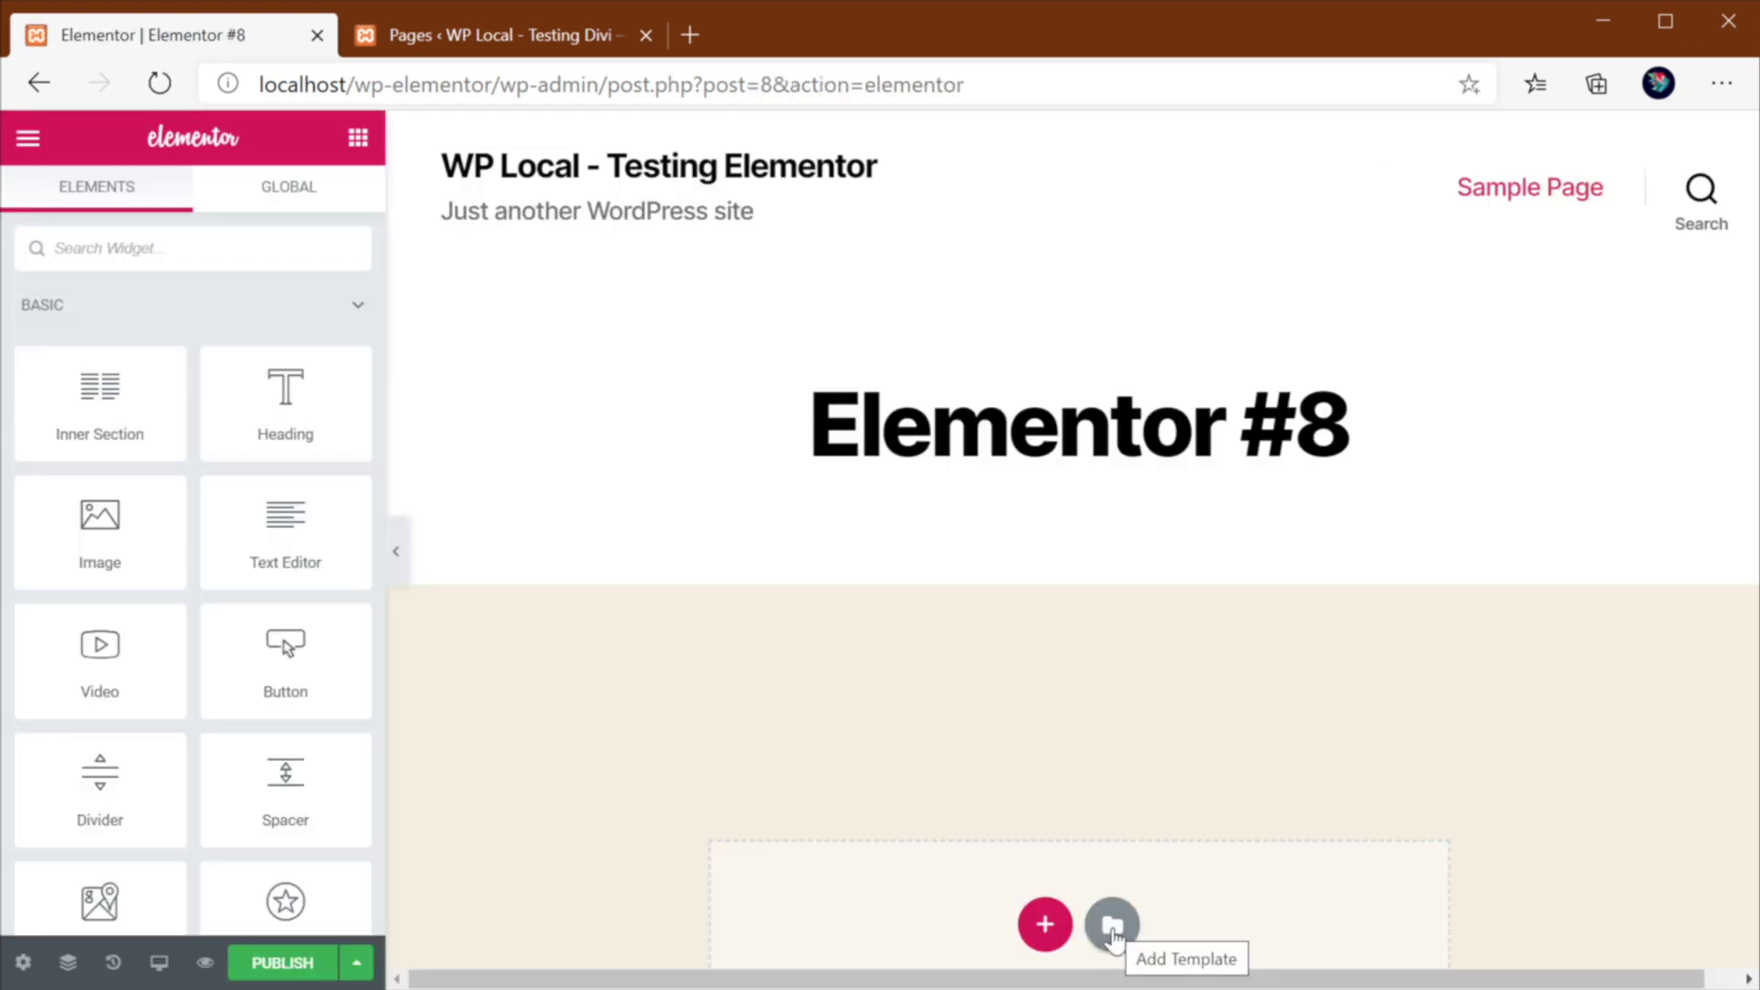
scroll(1128, 878, "down", 10)
scroll(1115, 664, "up", 5)
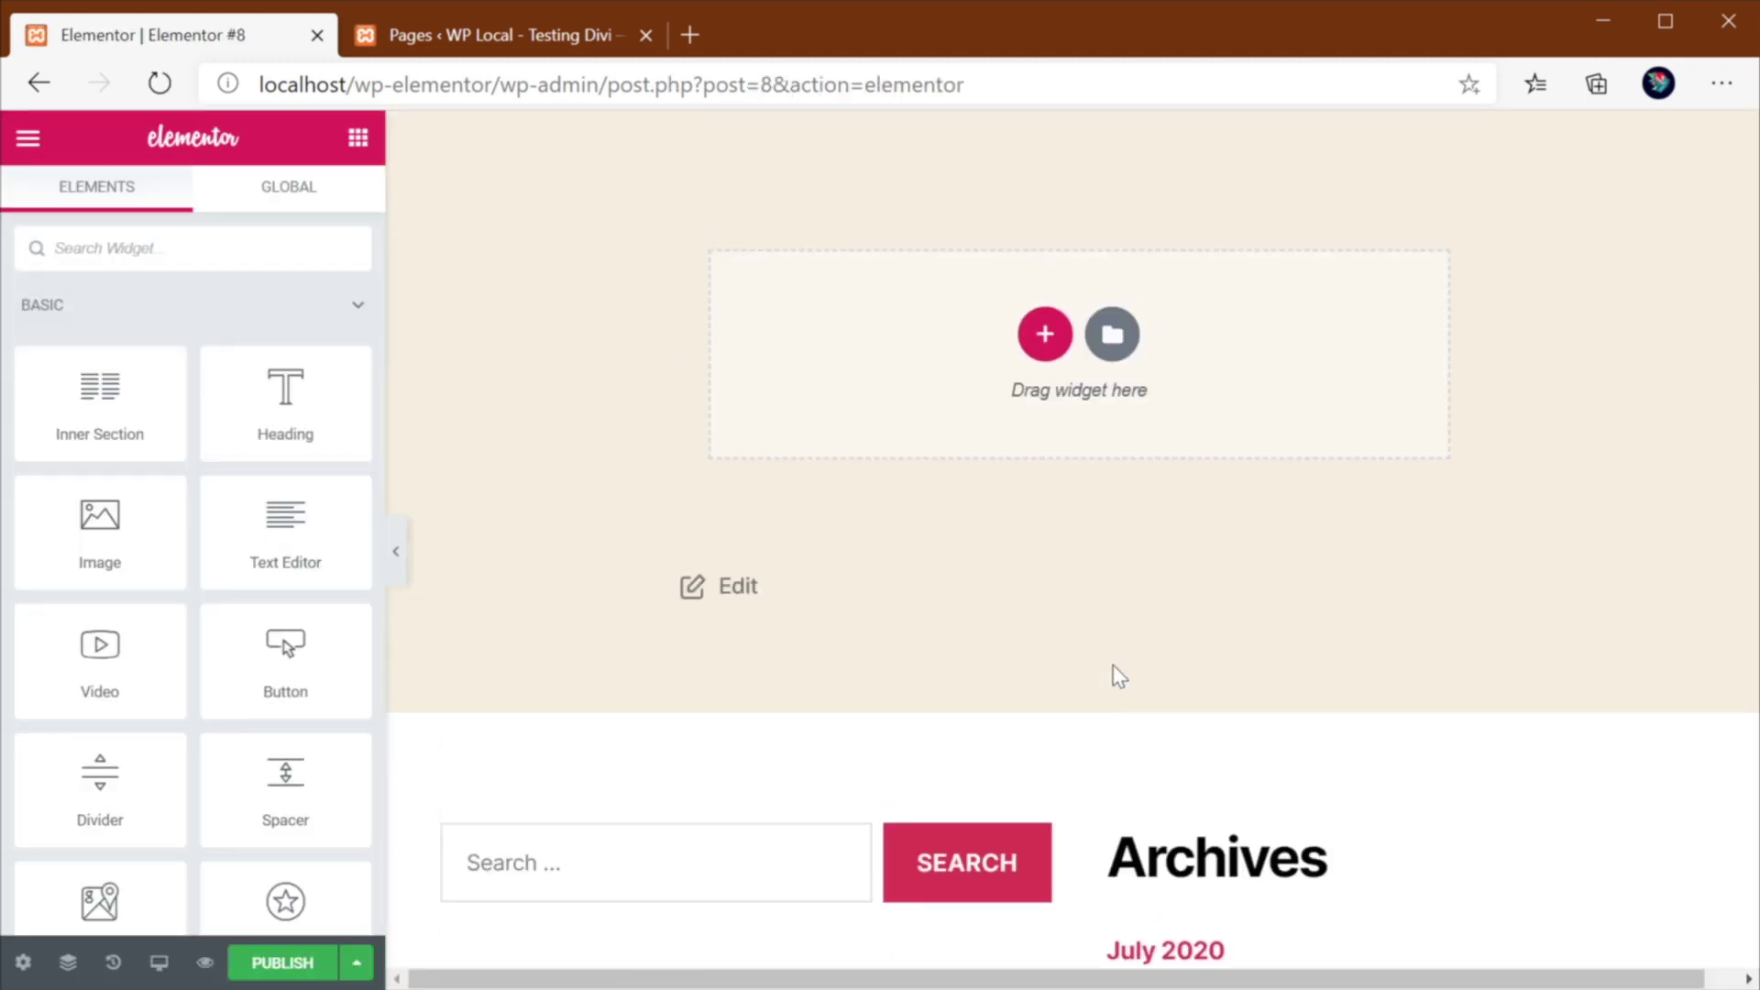
Step: Browse the Pages templates in Elementor's template Library
left_click(1114, 376)
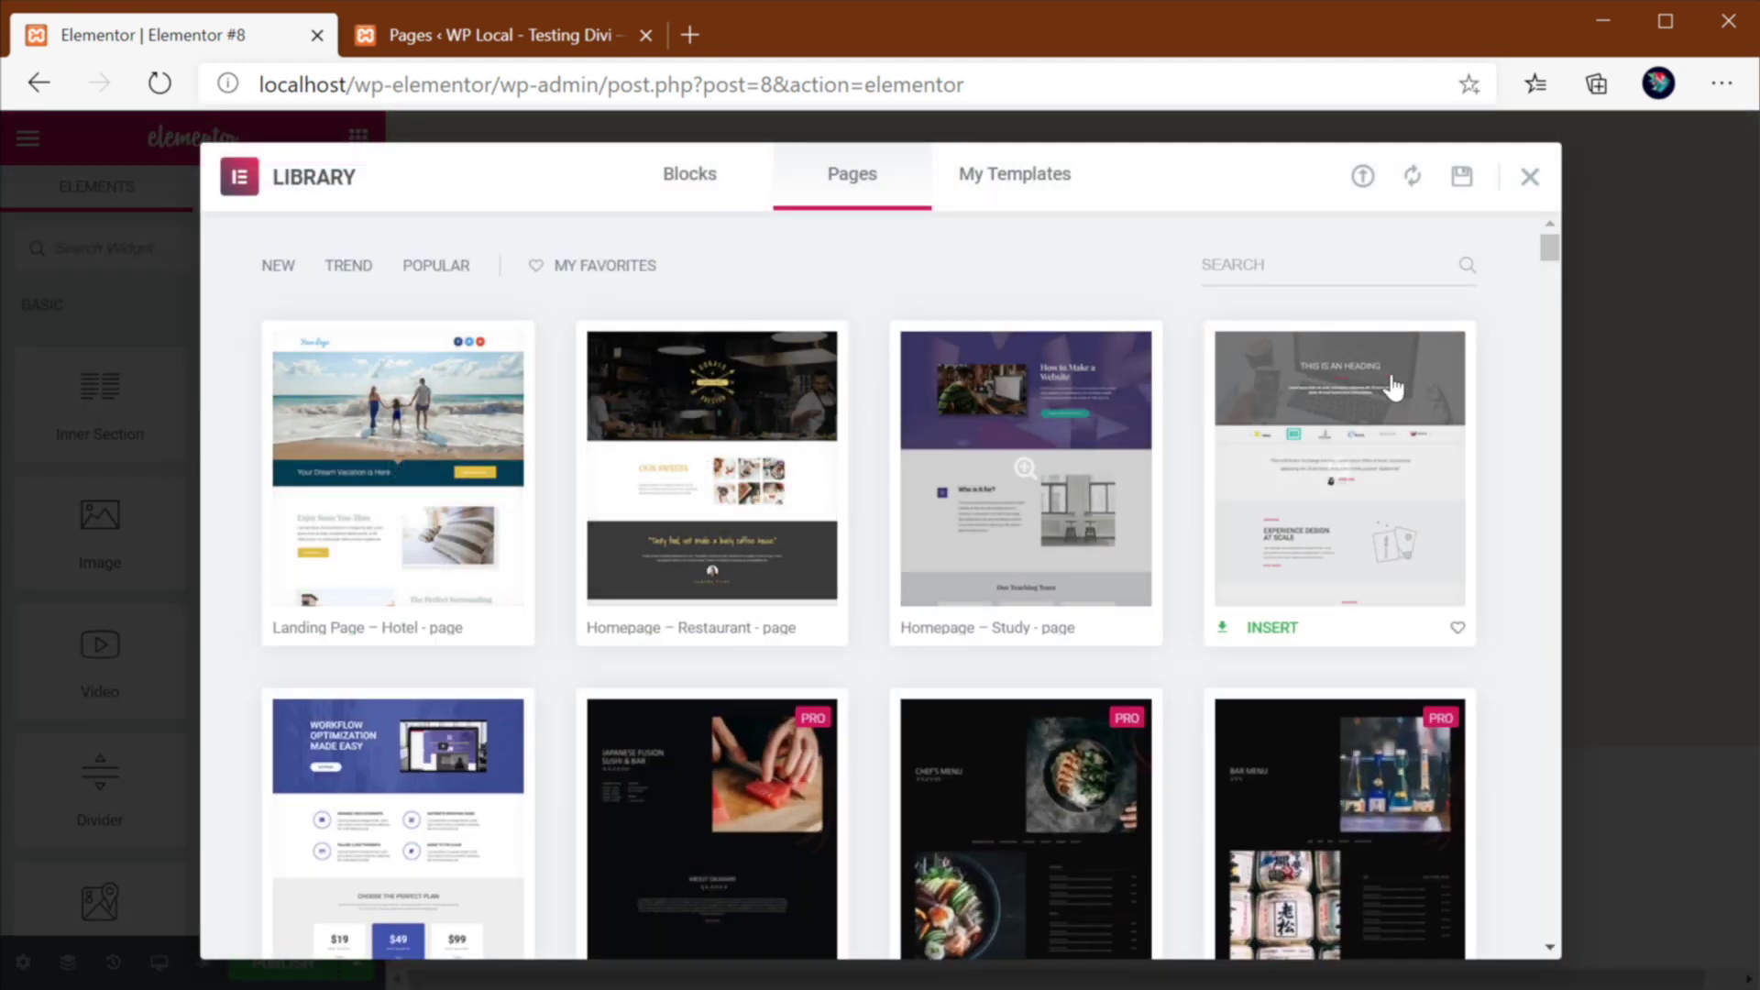
scroll(1416, 385, "down", 15)
scroll(1425, 380, "down", 20)
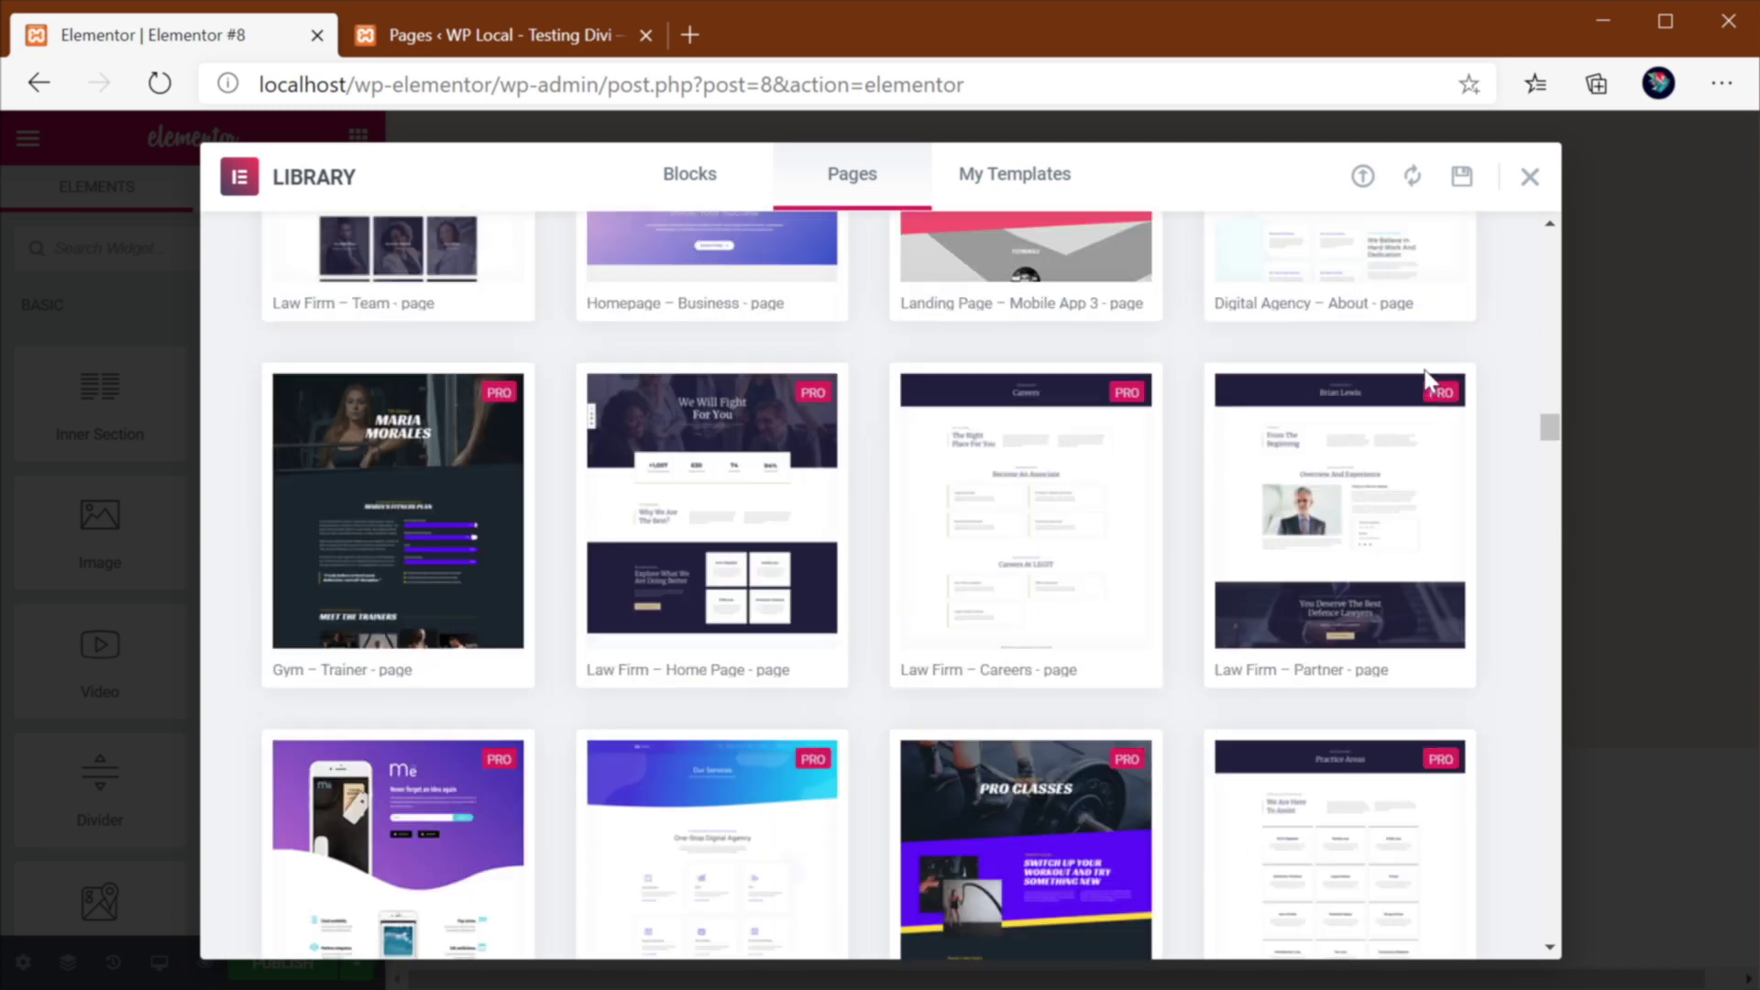
scroll(1425, 383, "down", 5)
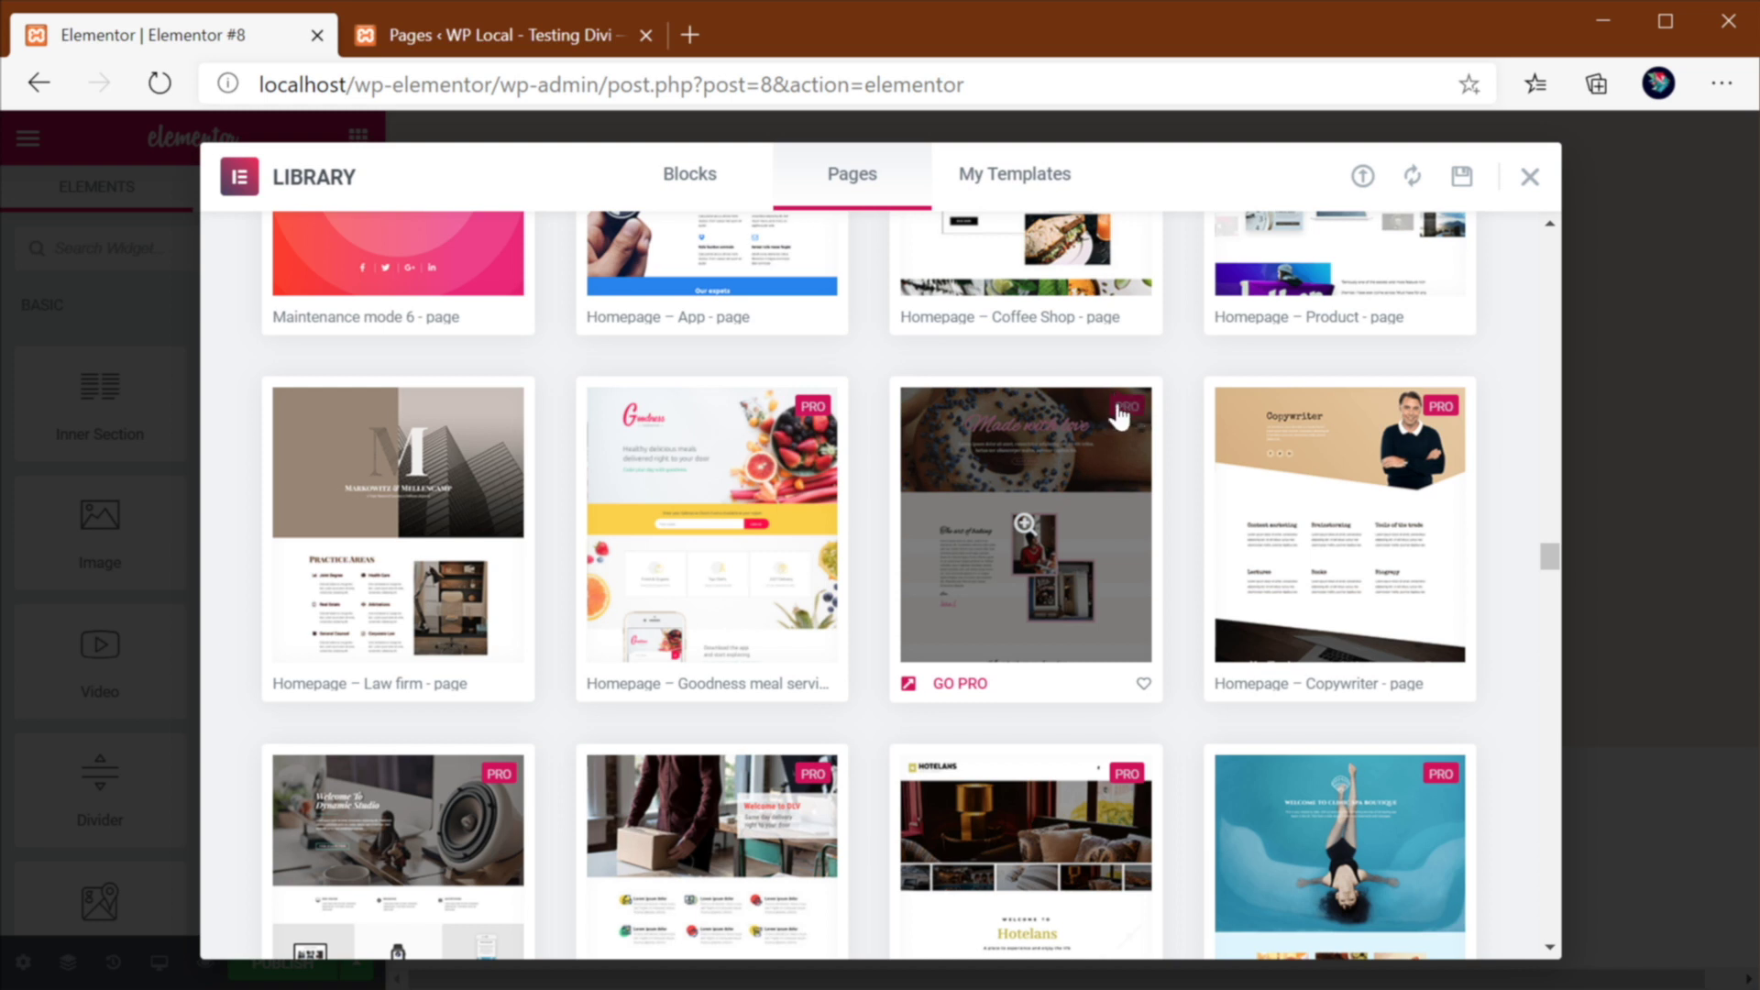
scroll(960, 441, "down", 2)
scroll(961, 441, "down", 5)
scroll(961, 440, "down", 3)
scroll(960, 440, "down", 1)
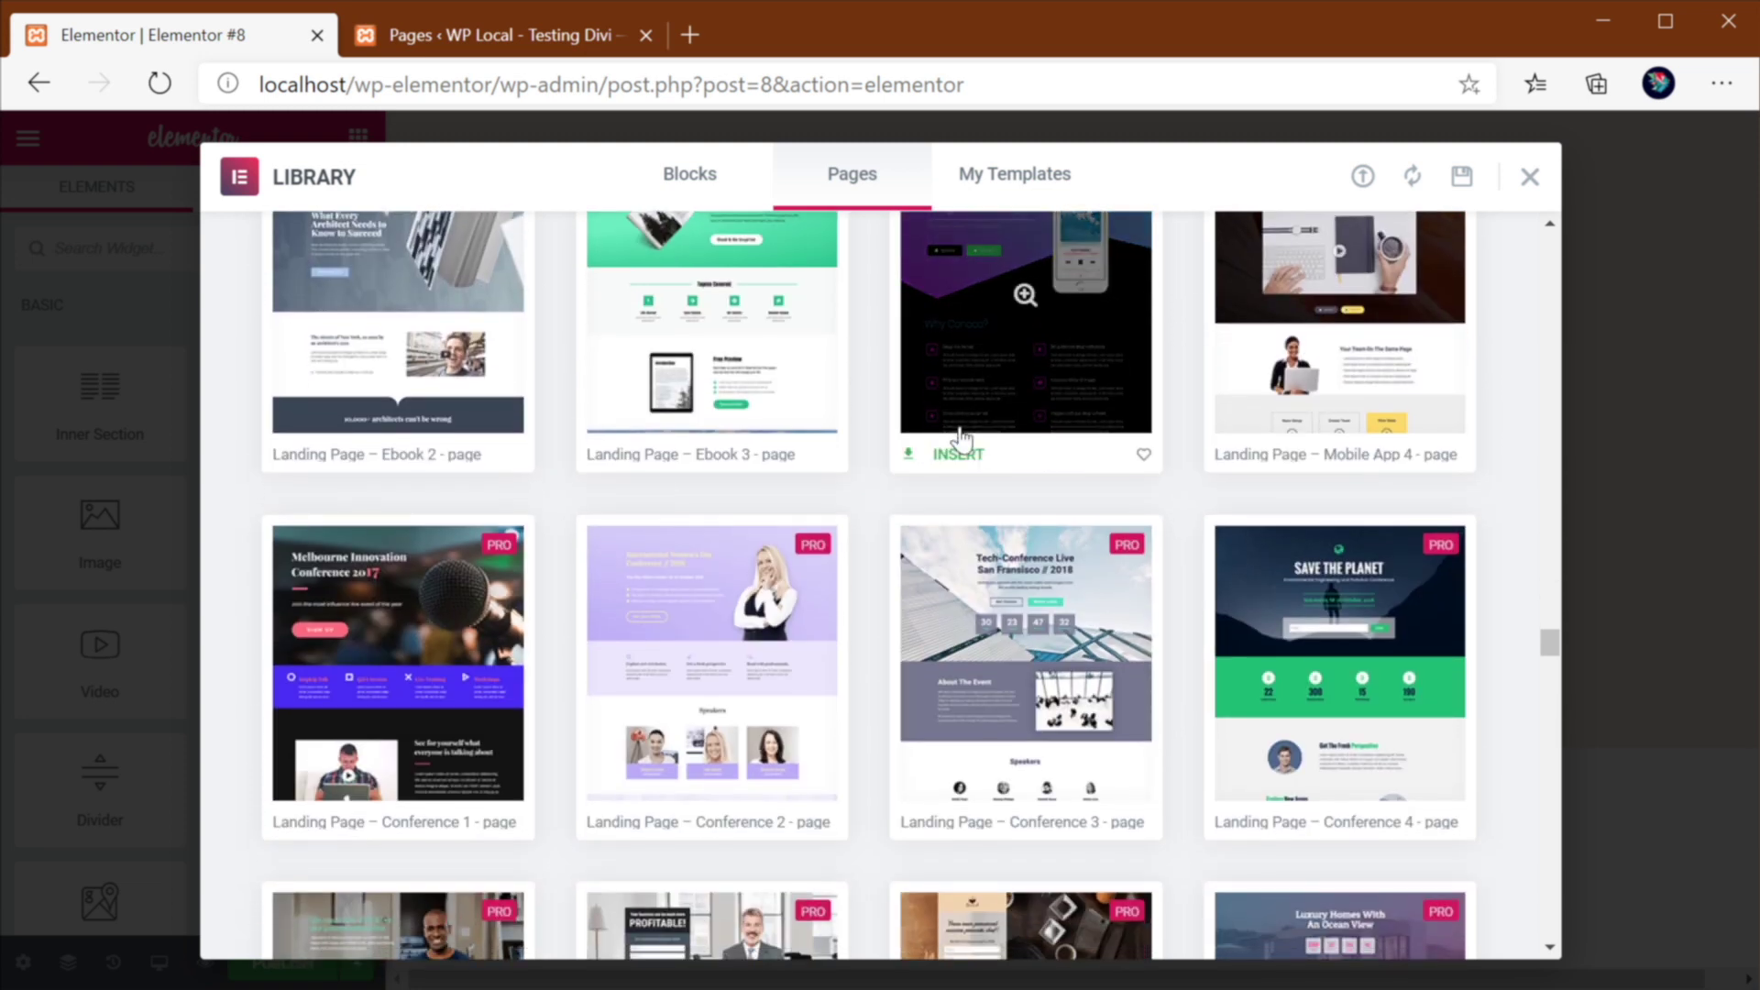
scroll(960, 440, "down", 5)
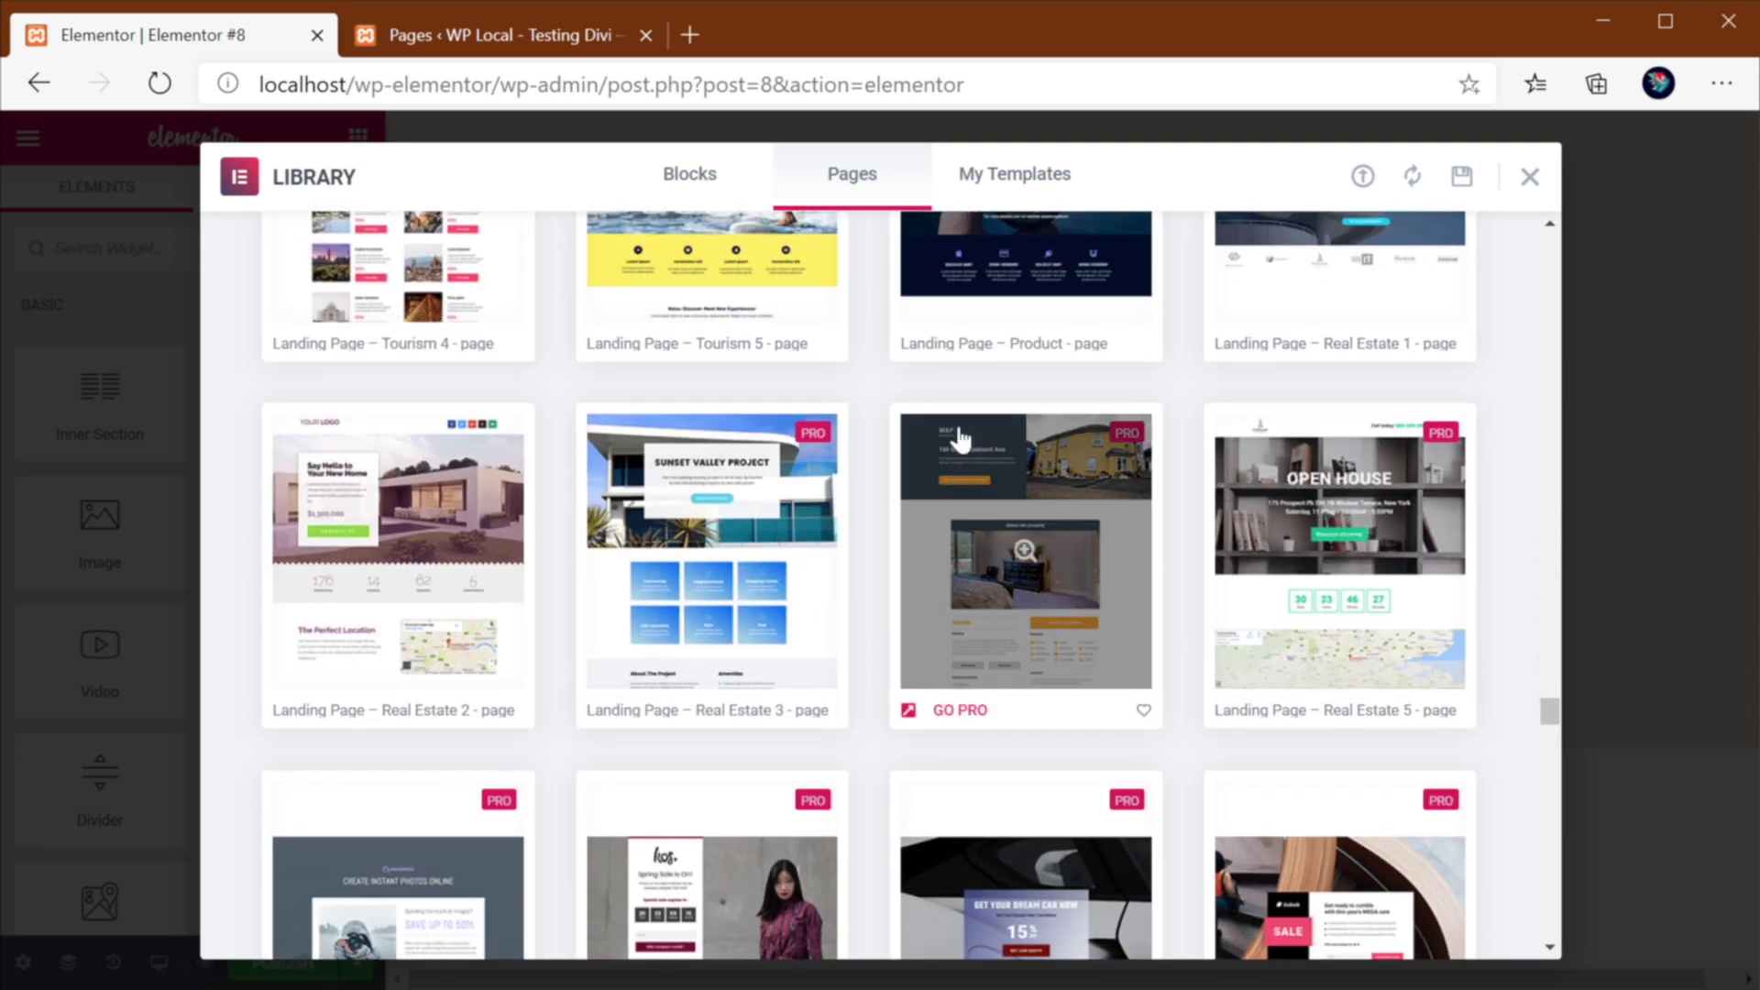
scroll(961, 440, "up", 8)
scroll(961, 440, "up", 15)
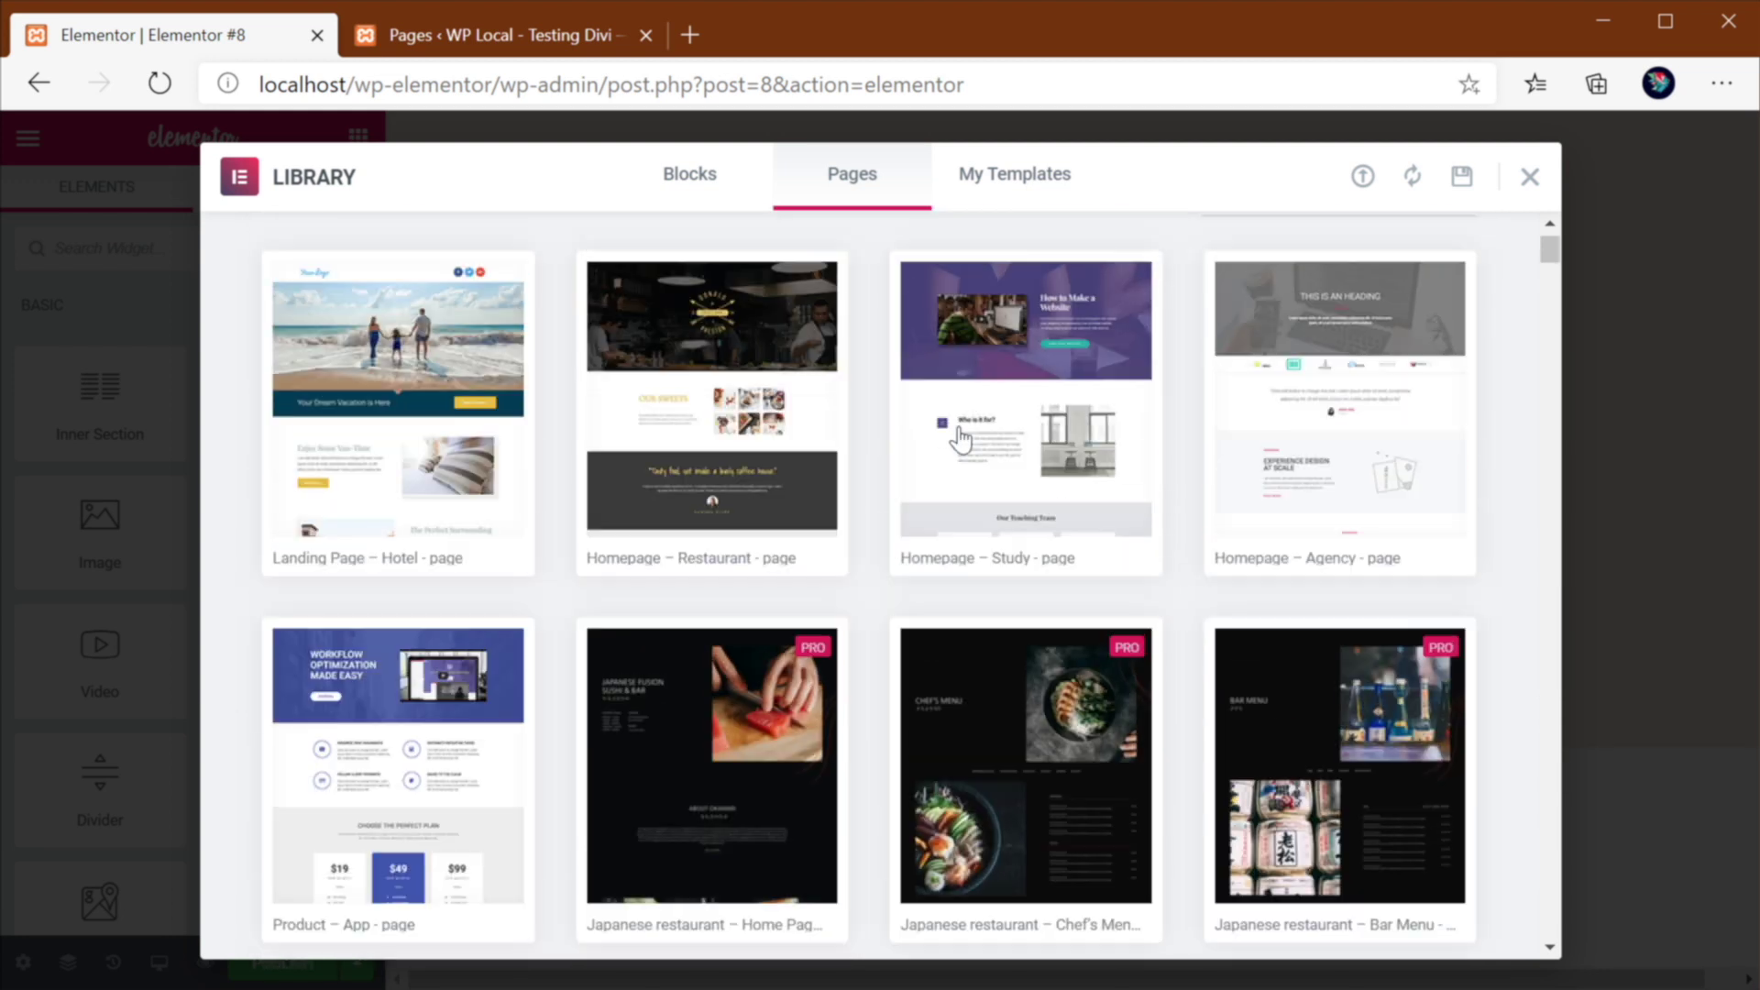
scroll(959, 440, "up", 2)
left_click(479, 36)
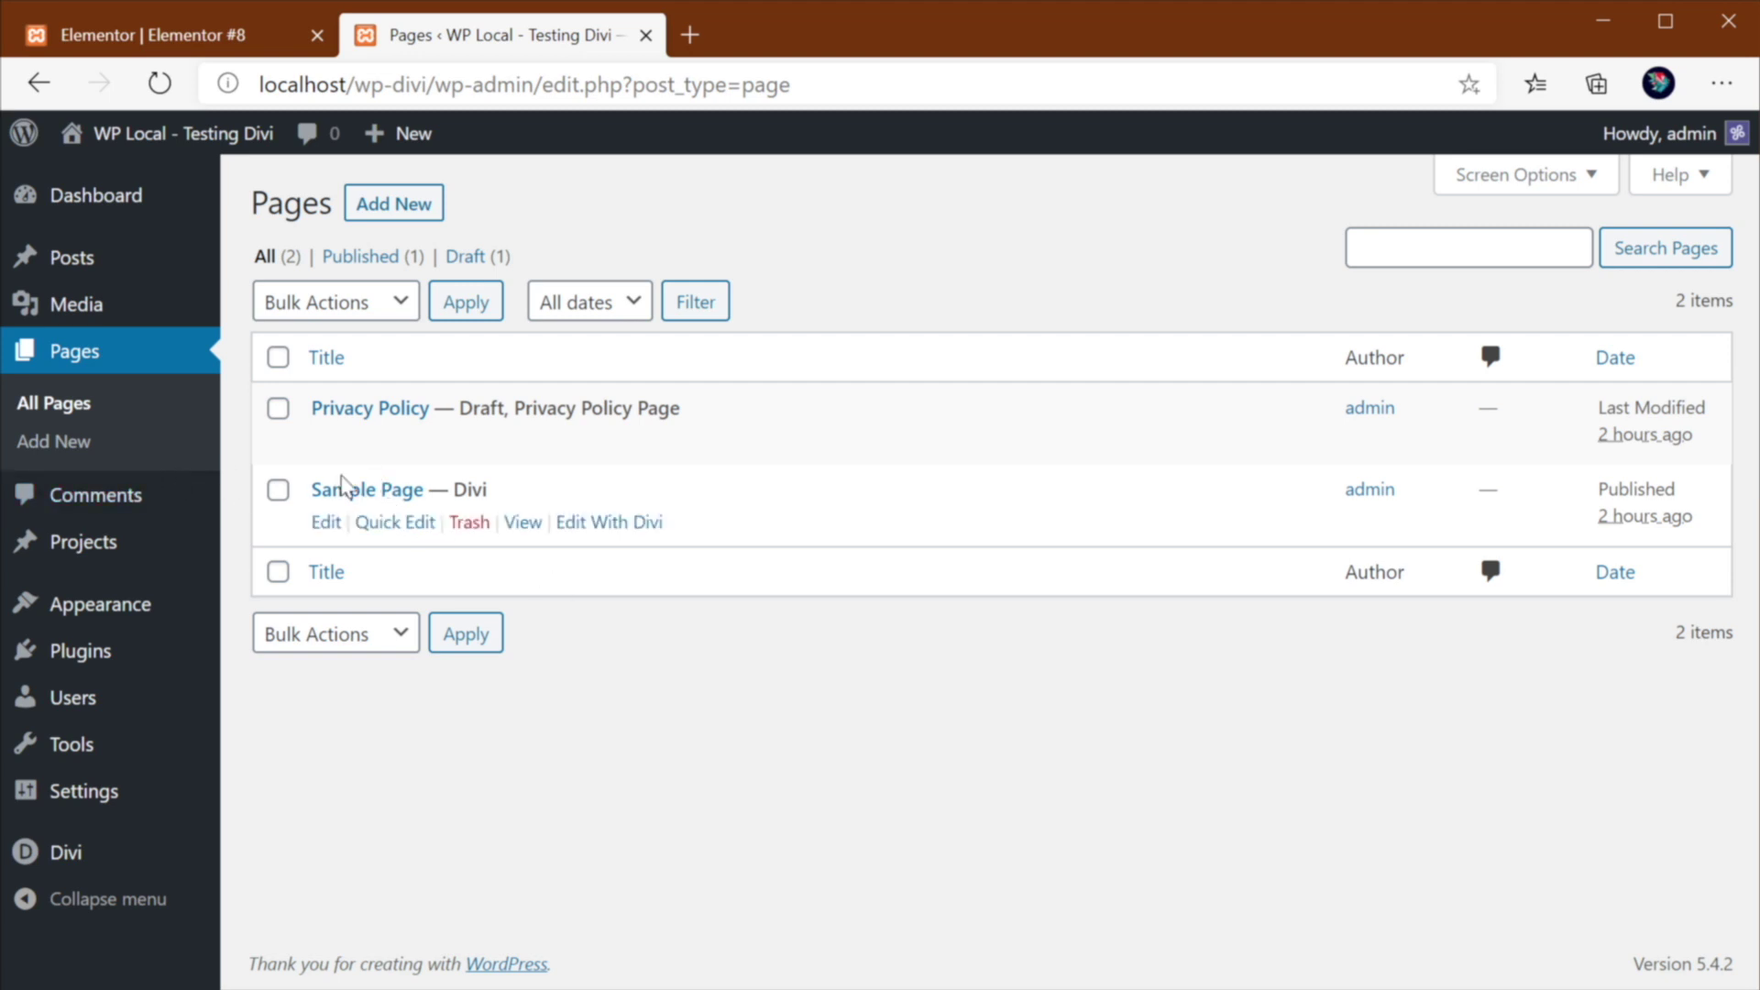
Step: Open the Sample Page in the Divi Builder and browse the 170 premade layout packs
left_click(409, 500)
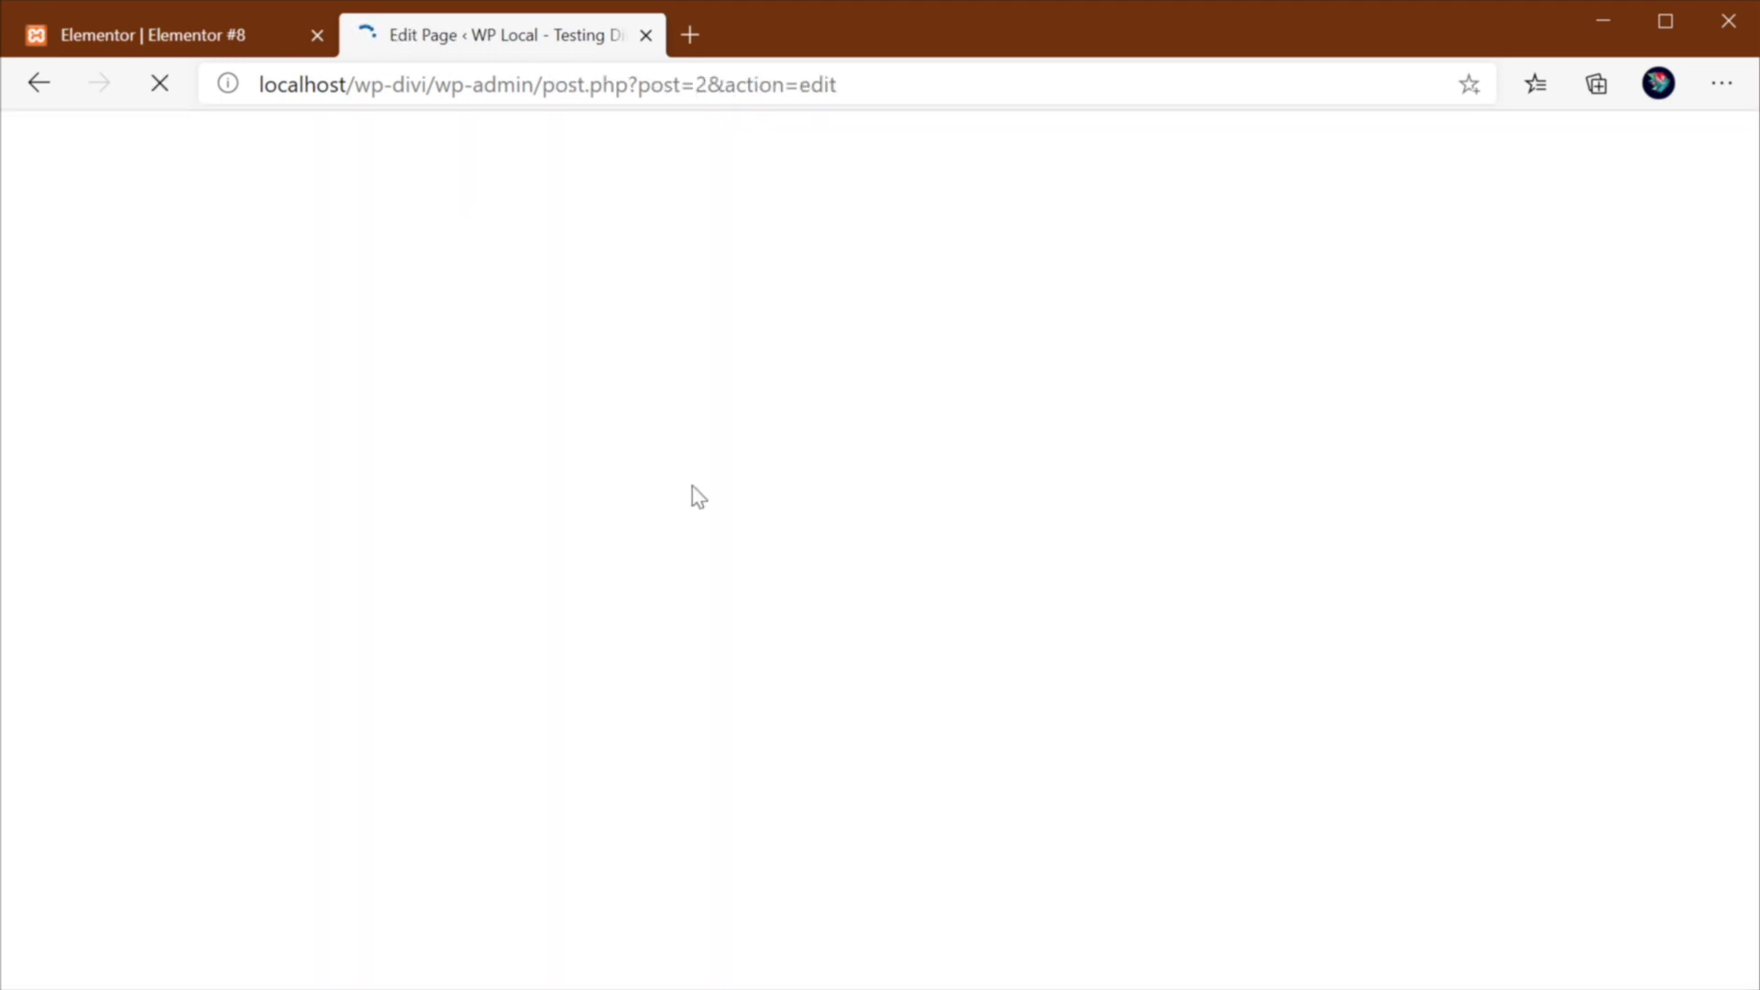
left_click(668, 742)
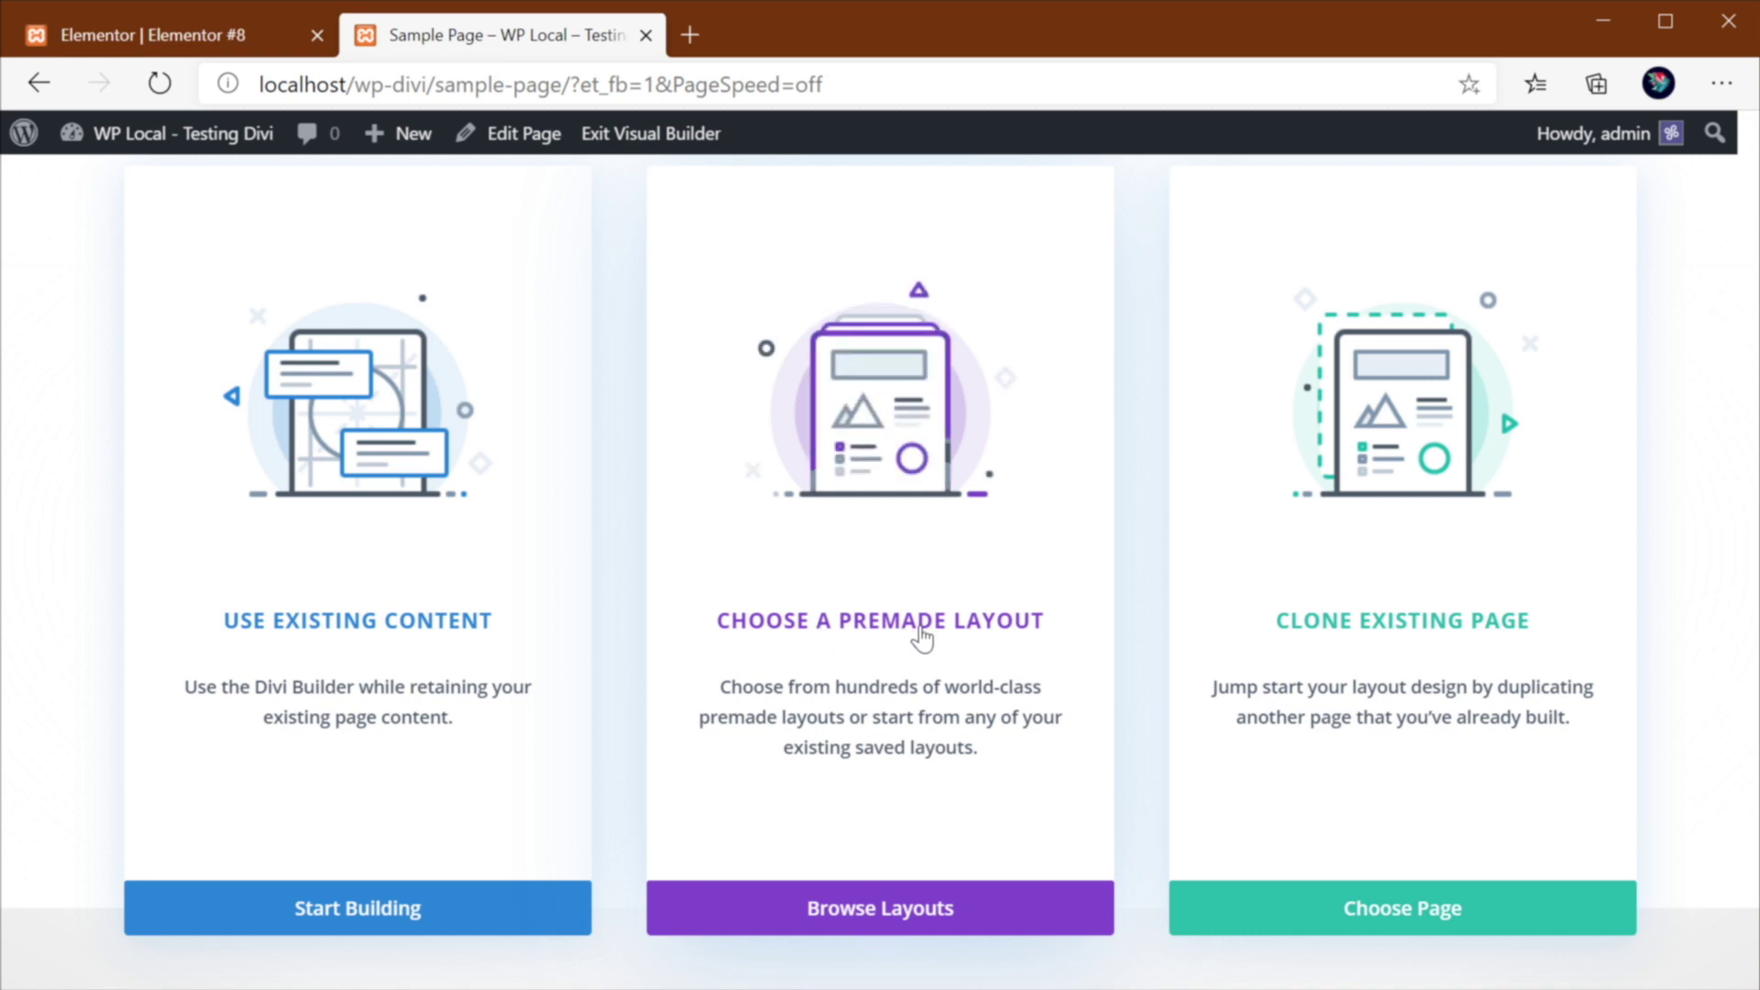
left_click(888, 921)
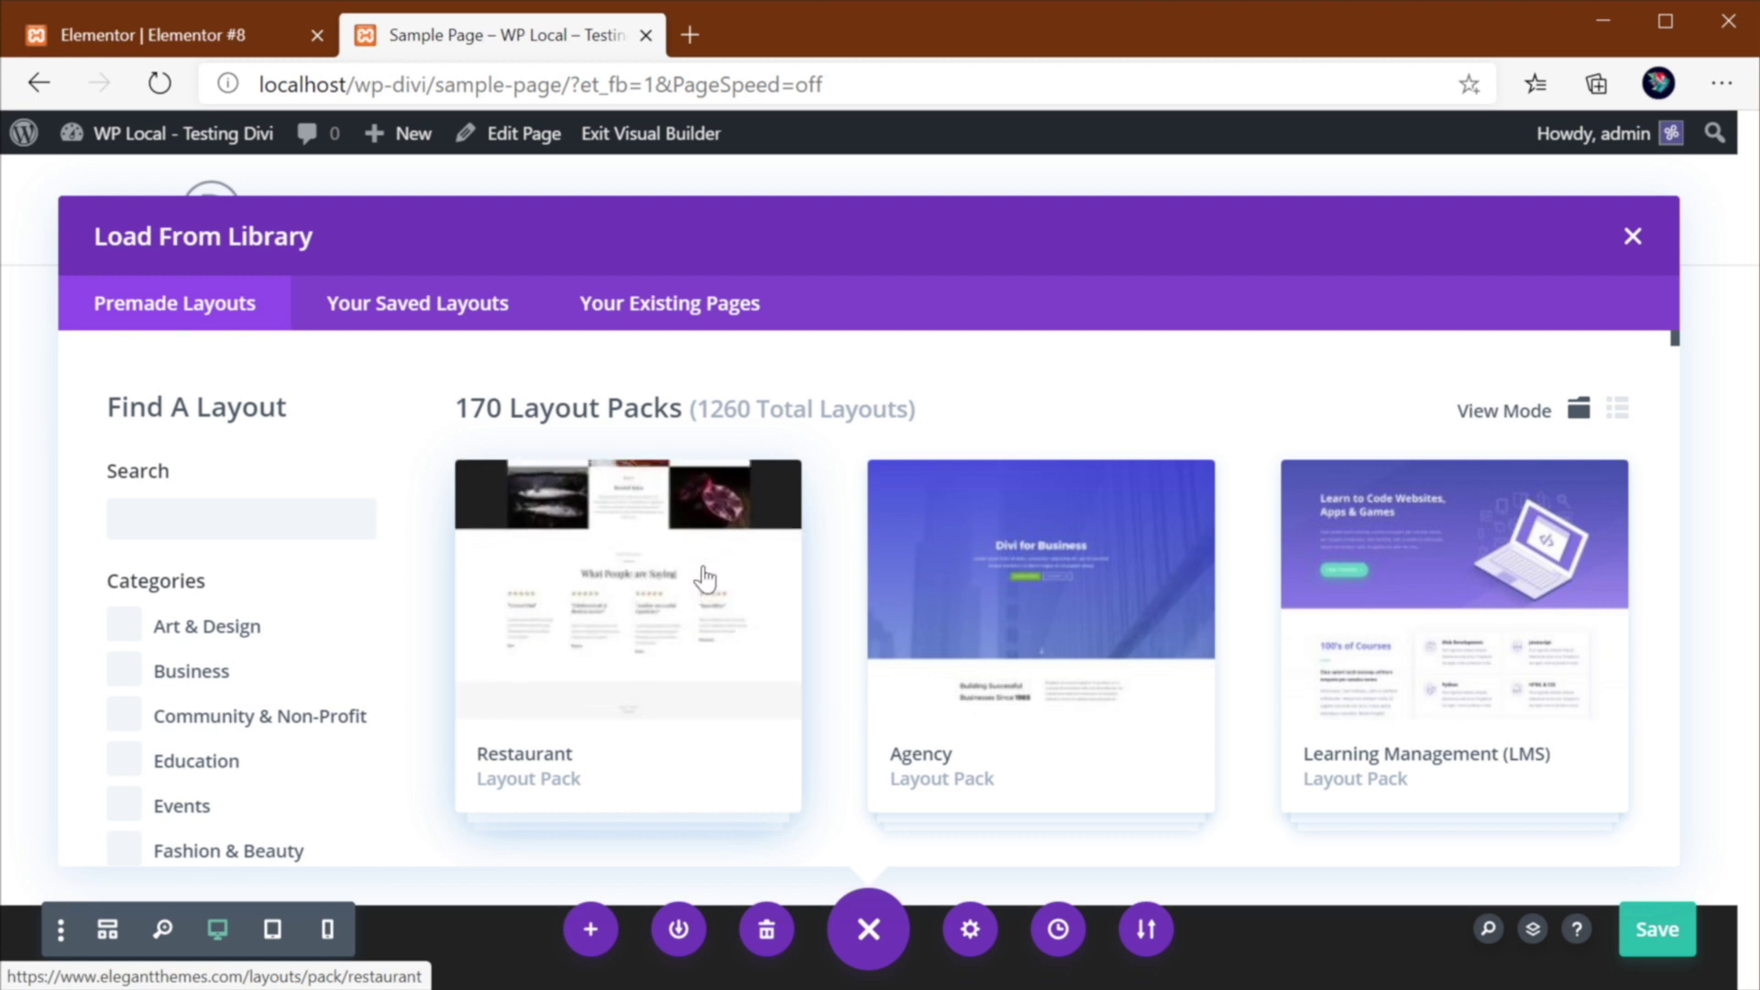
Step: View the Restaurant layout pack's details and scroll through its eight layouts
left_click(641, 559)
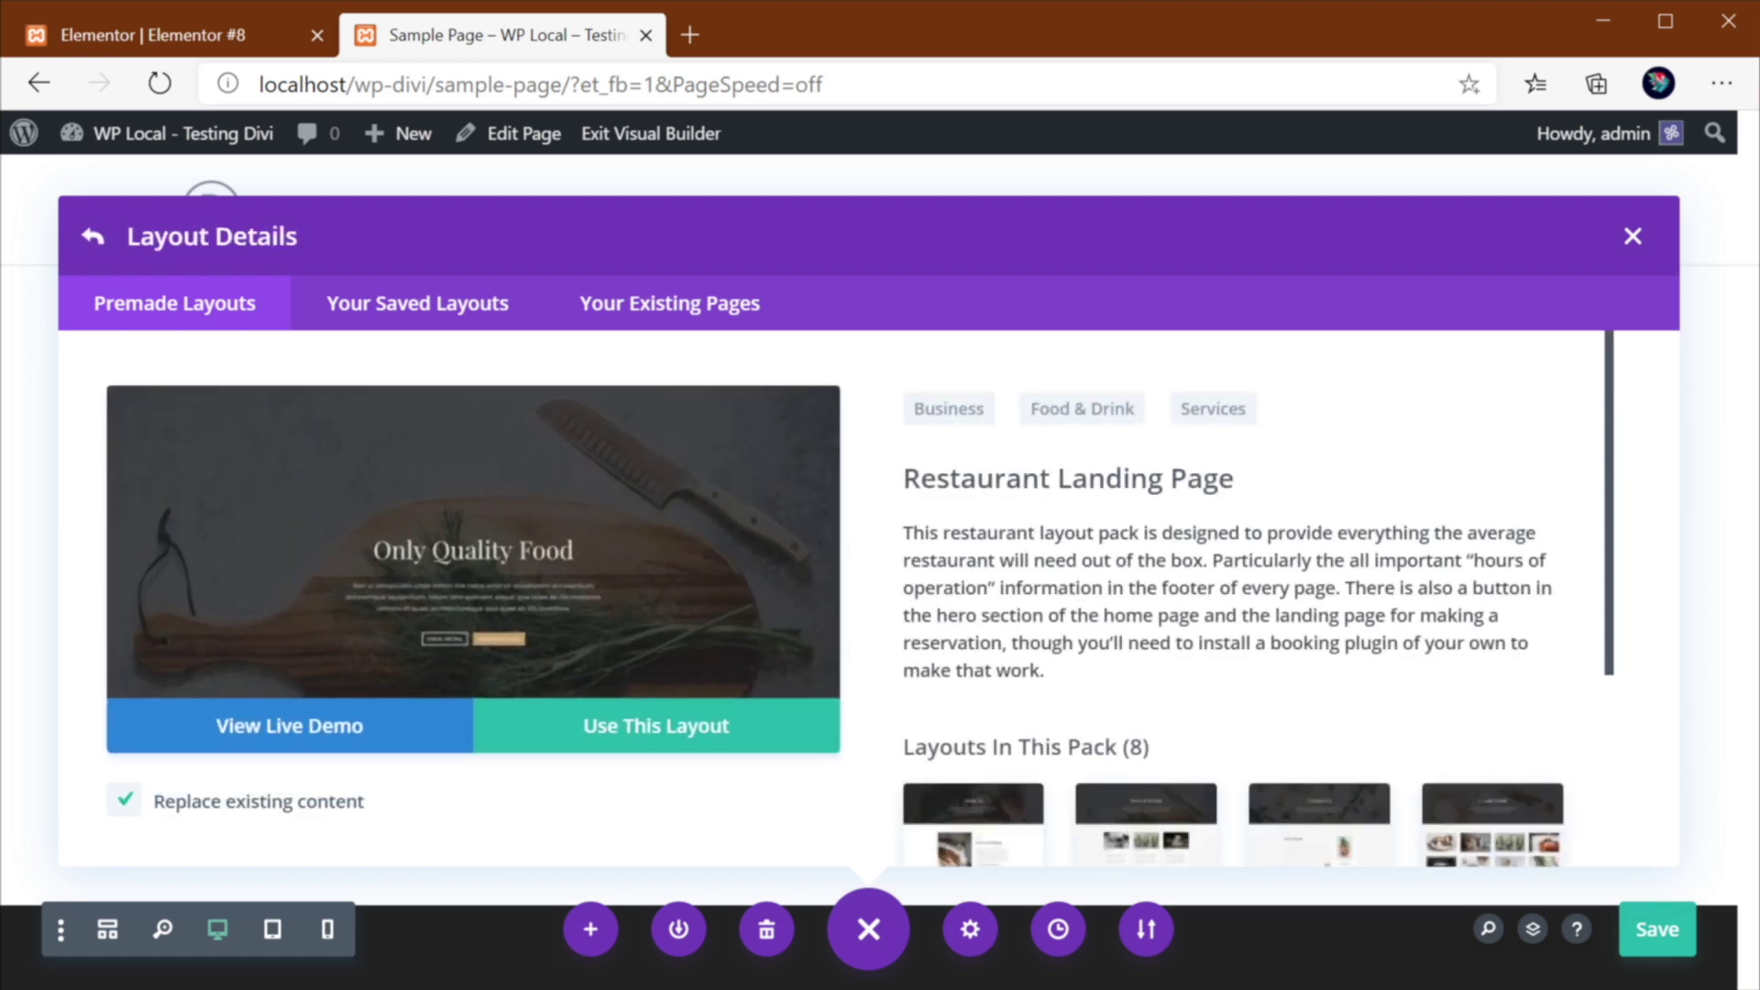
scroll(1336, 525, "down", 2)
scroll(1336, 526, "down", 2)
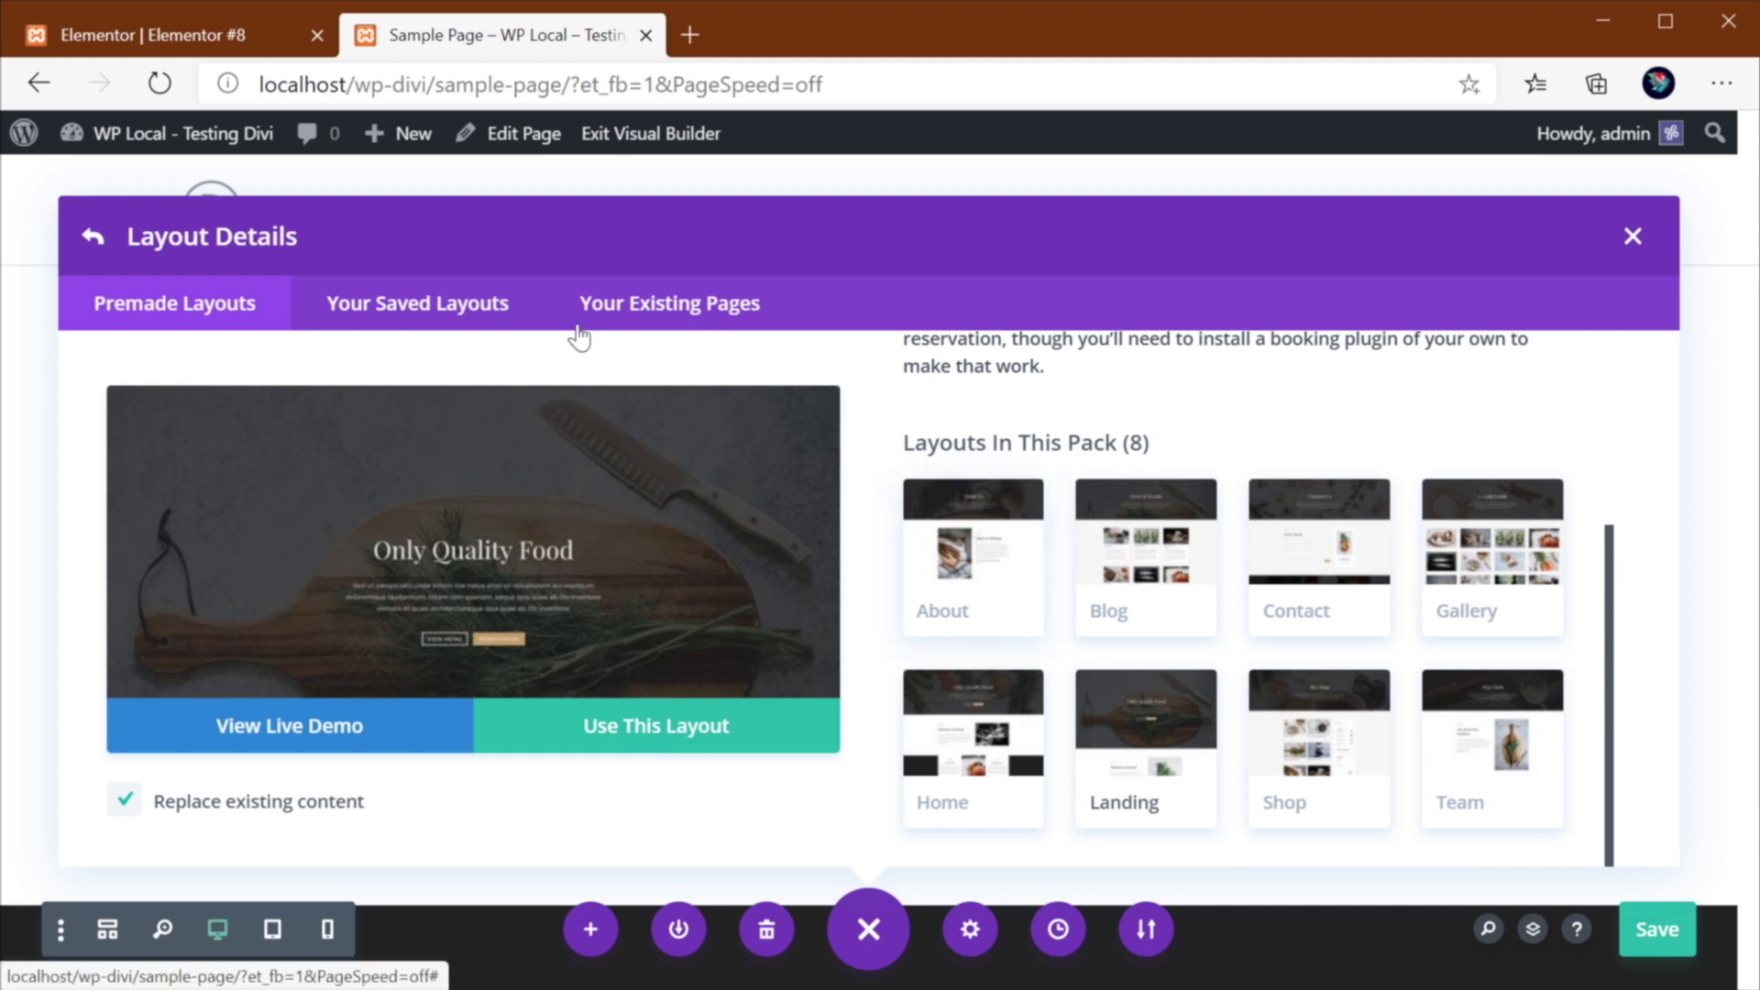
left_click(193, 35)
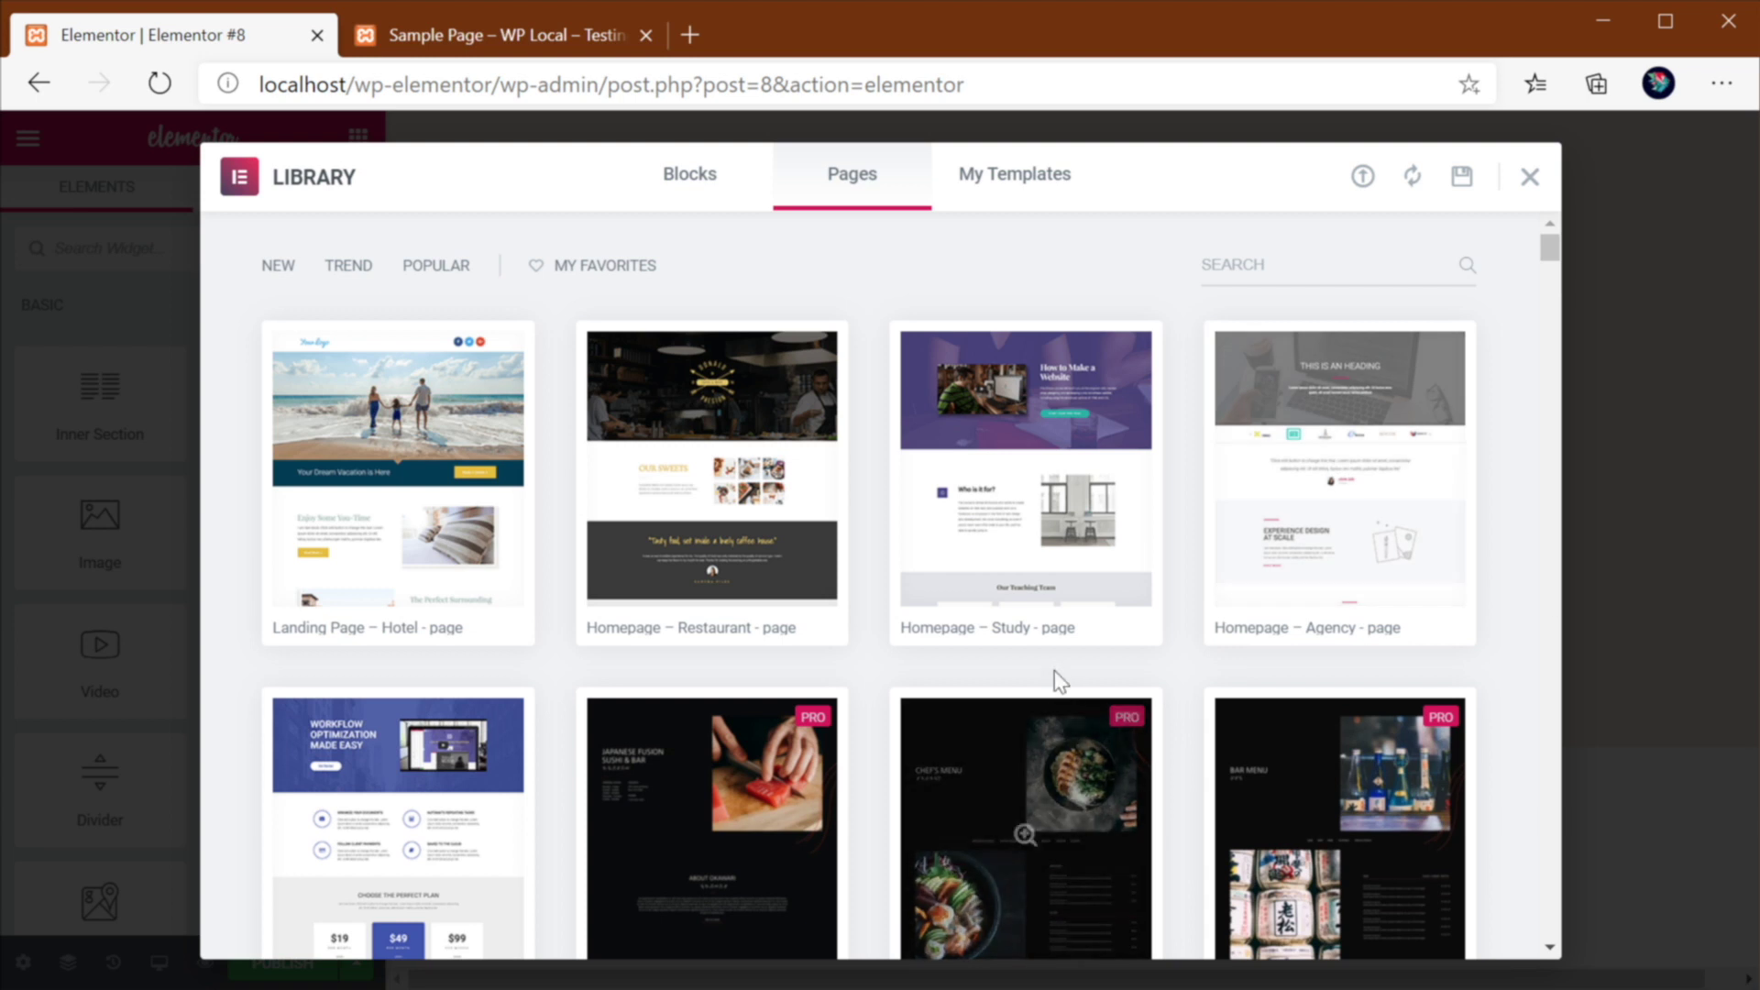
mouse_move(954, 640)
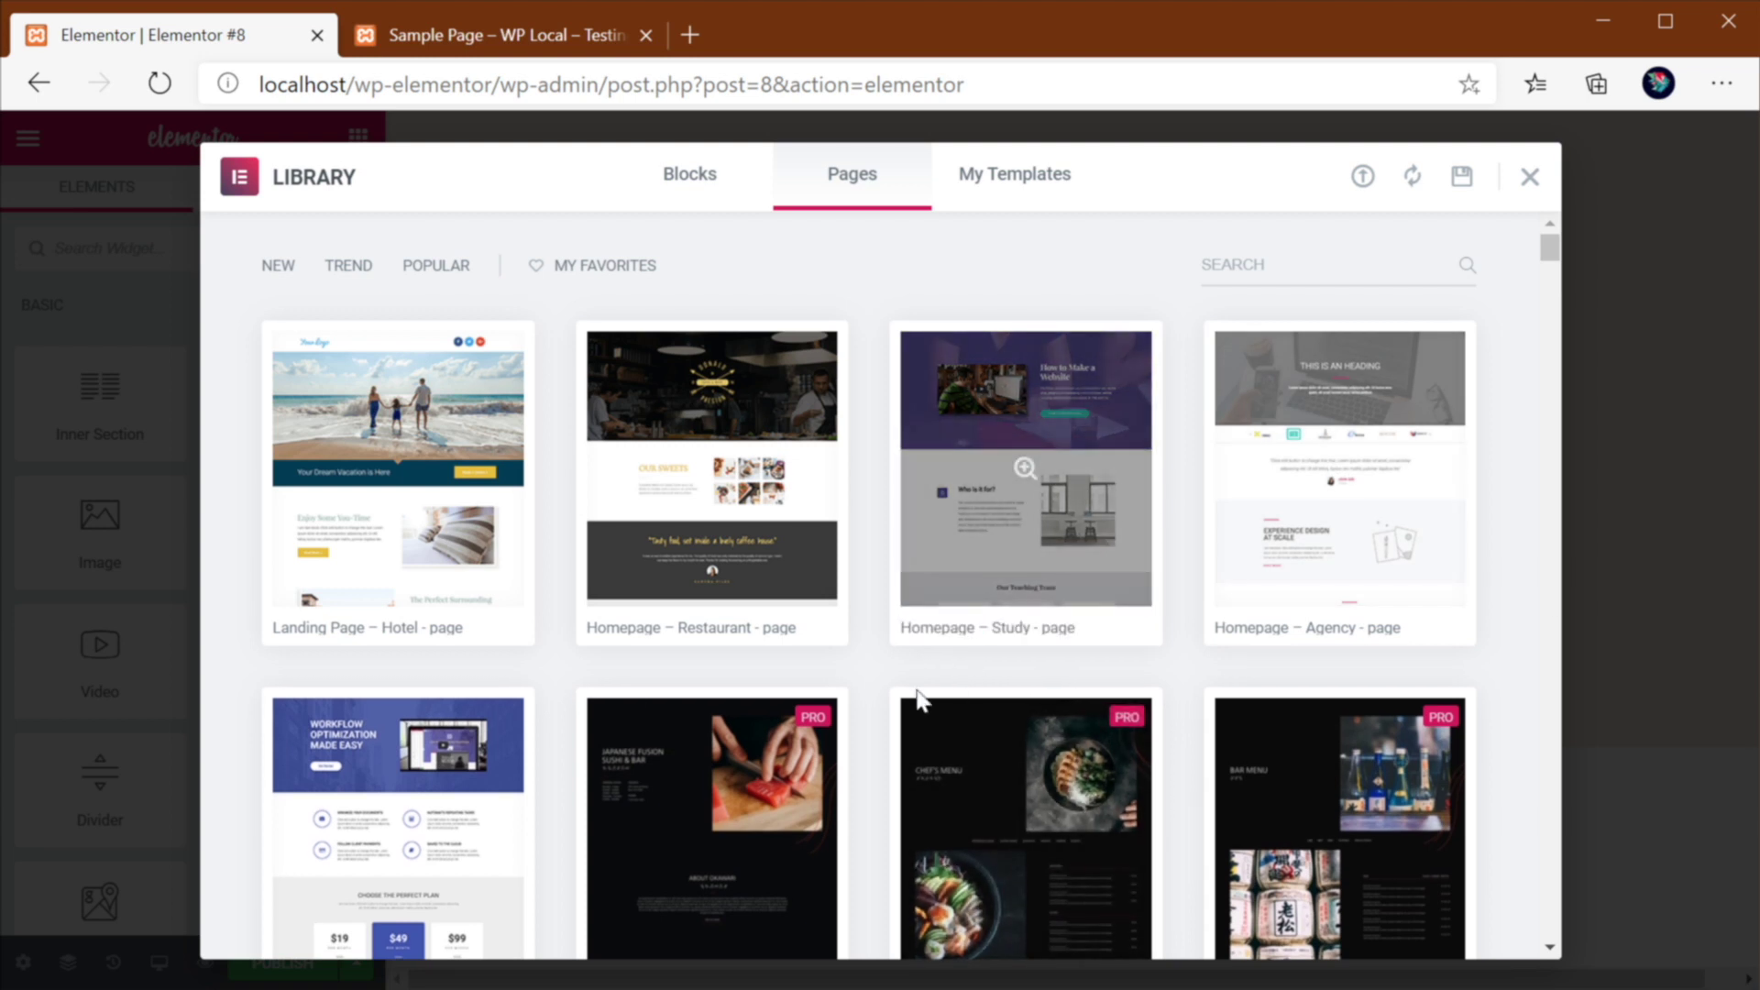
scroll(775, 521, "down", 3)
scroll(775, 521, "down", 7)
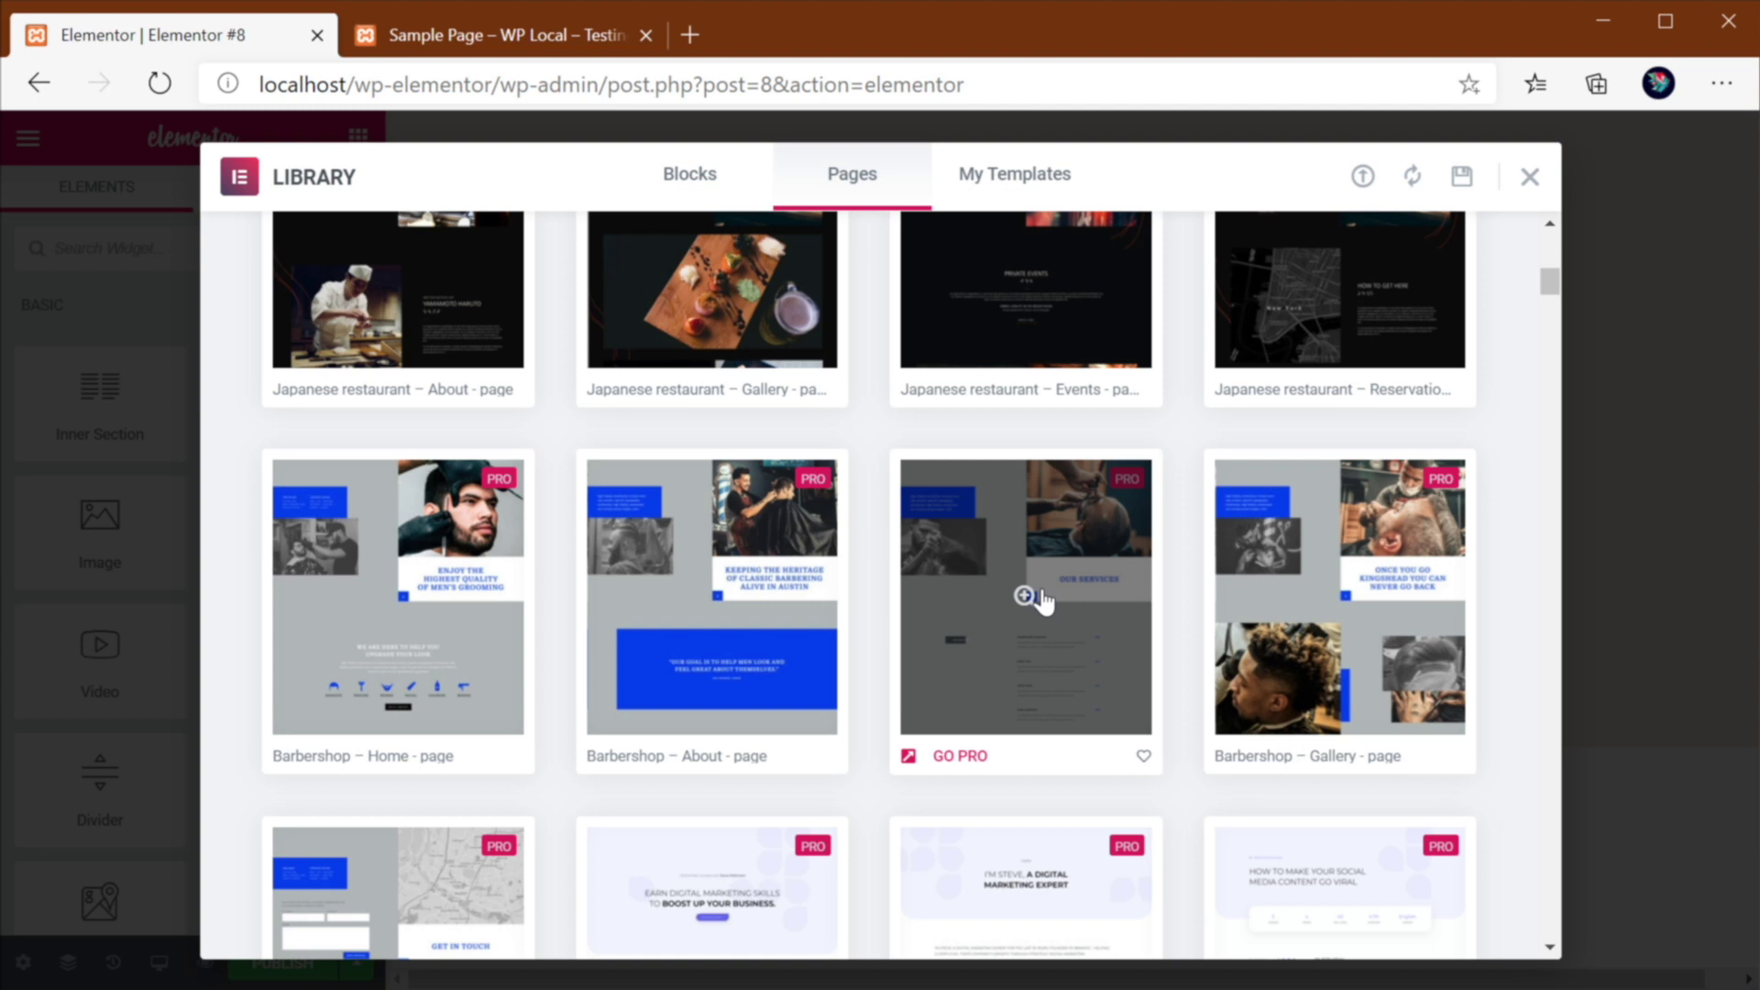
scroll(1014, 597, "up", 10)
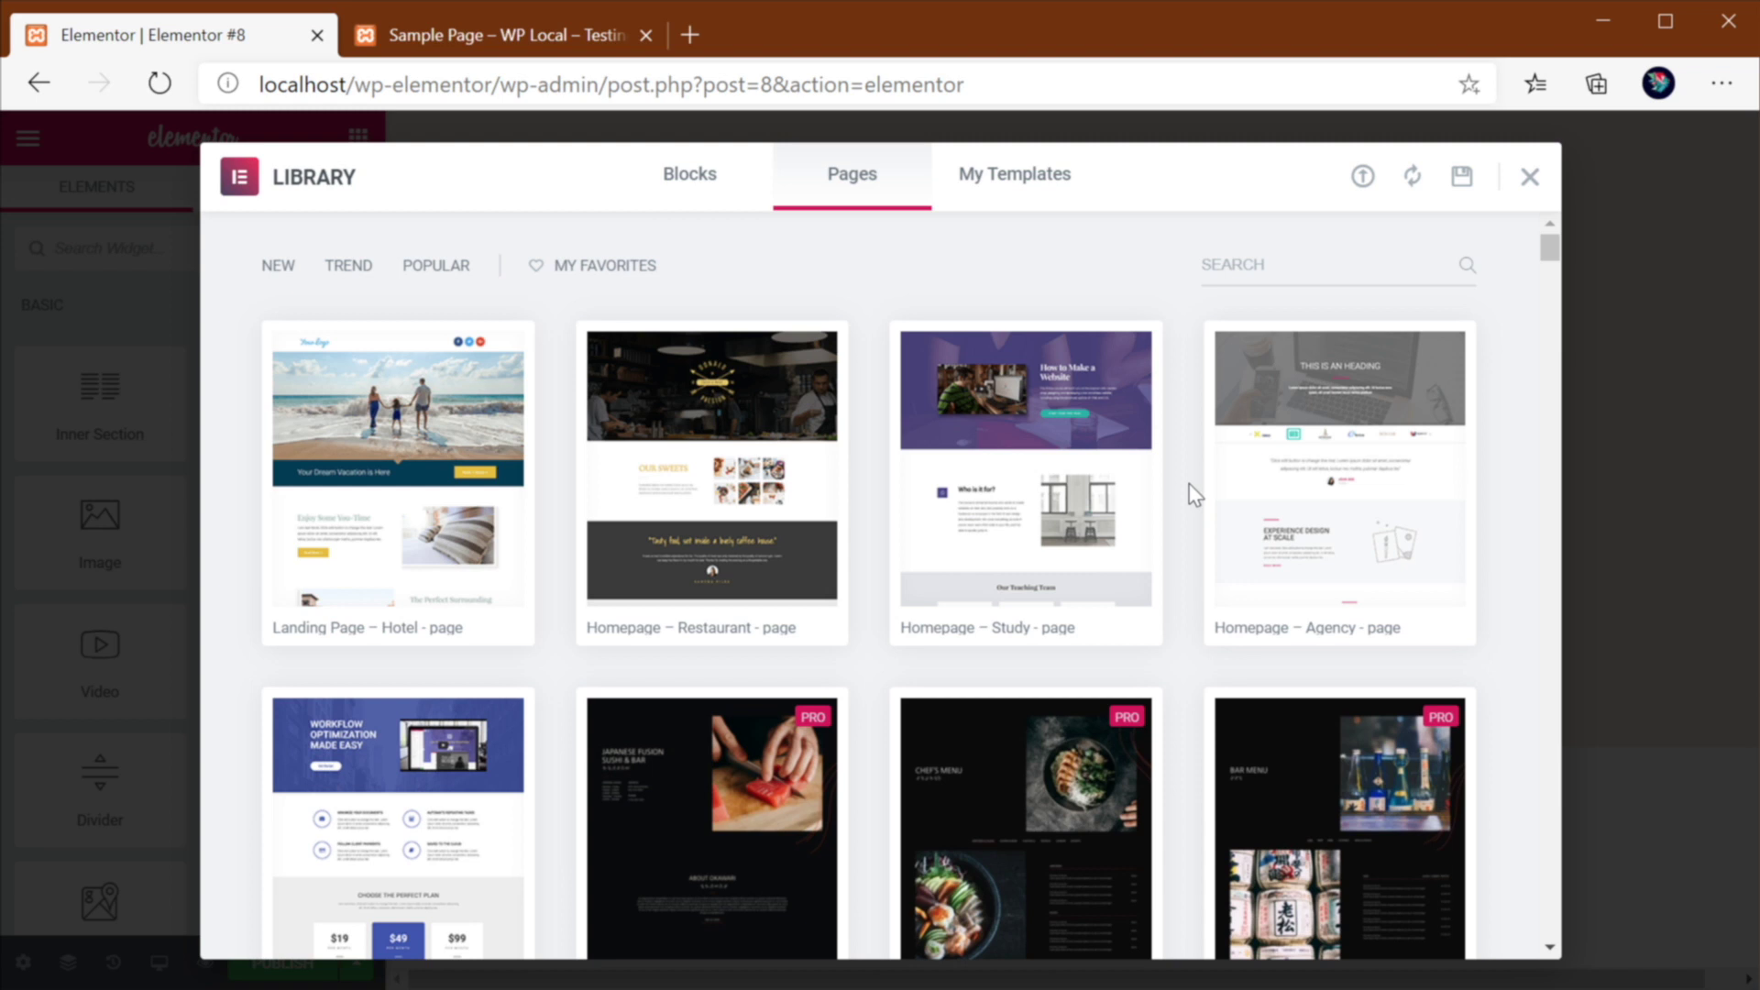
Step: In the Library's Blocks tab, scroll past Creative Charts, testimonial and Check Out Our Work blocks
left_click(689, 178)
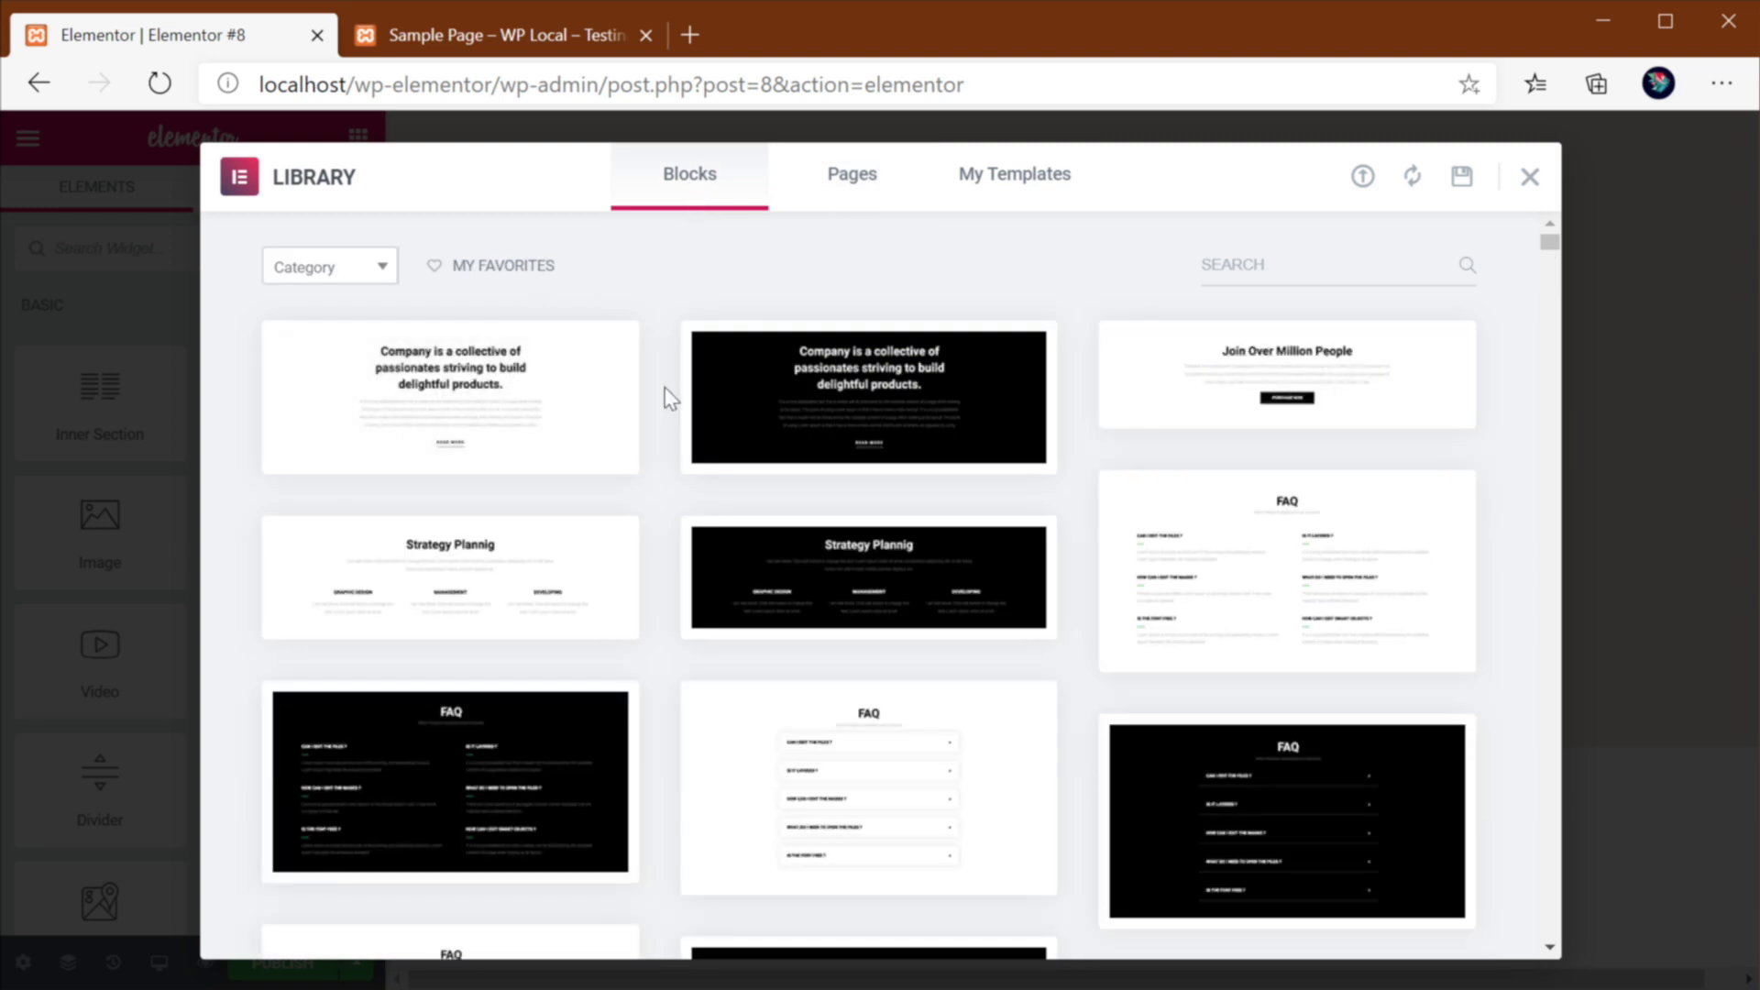
scroll(1116, 475, "down", 5)
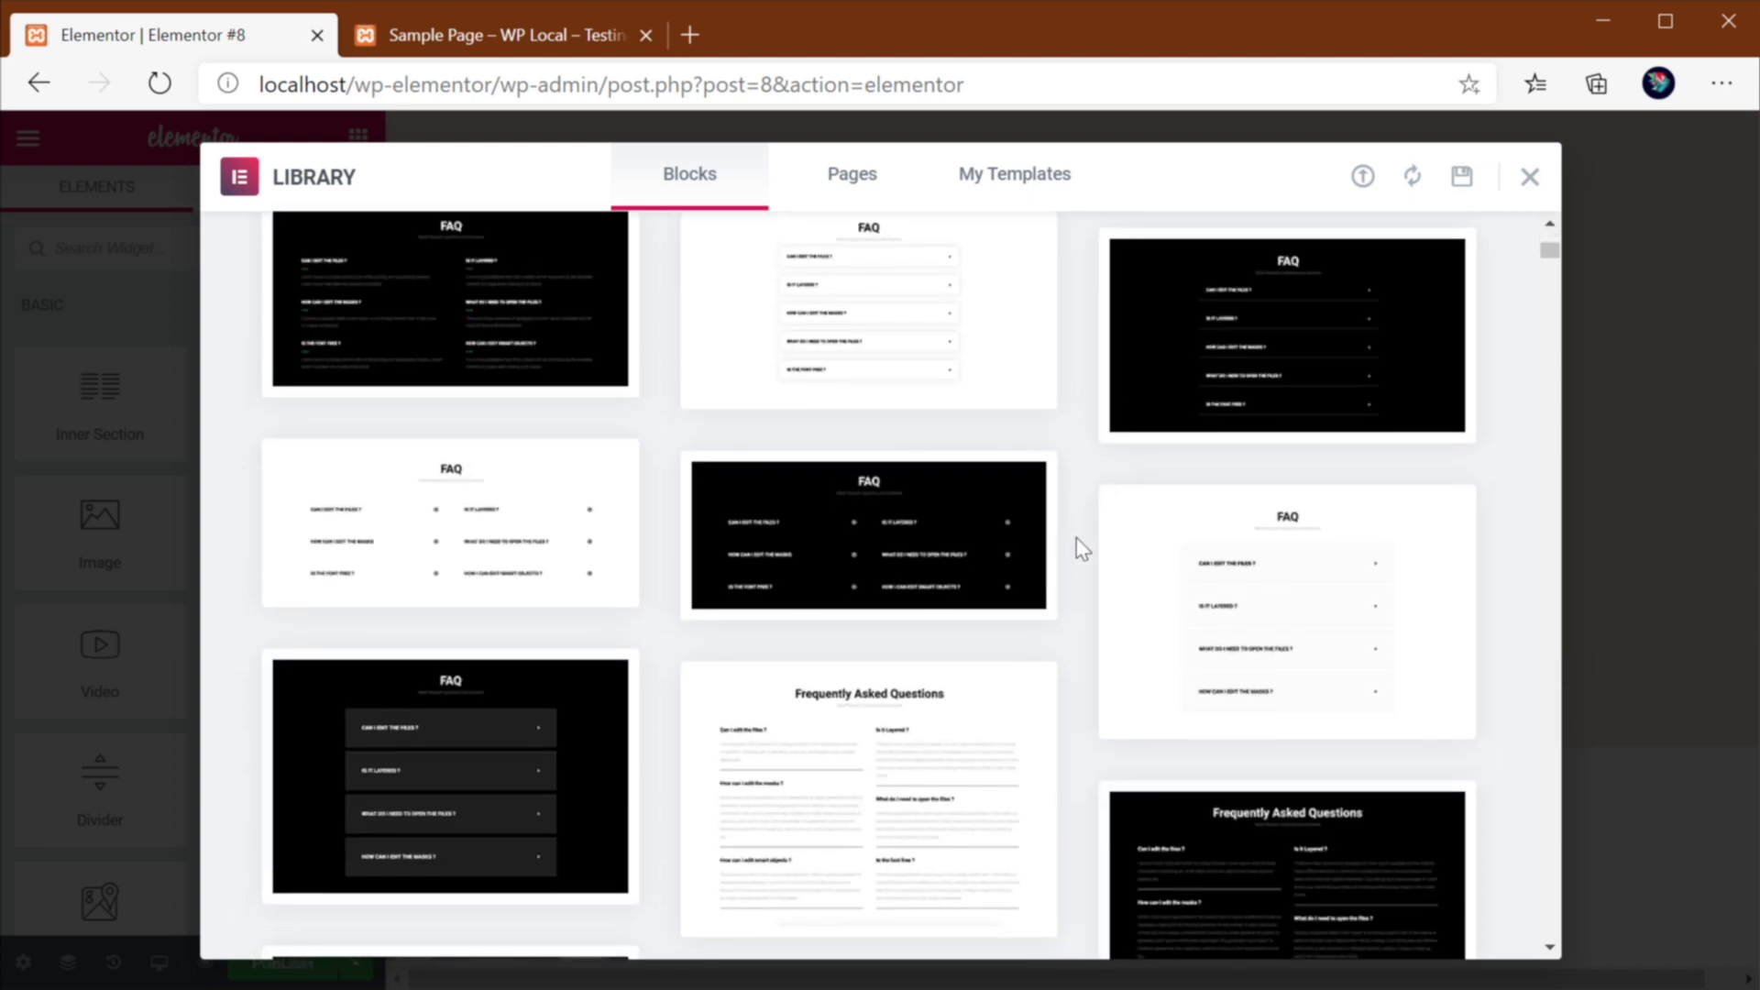
mouse_move(635, 461)
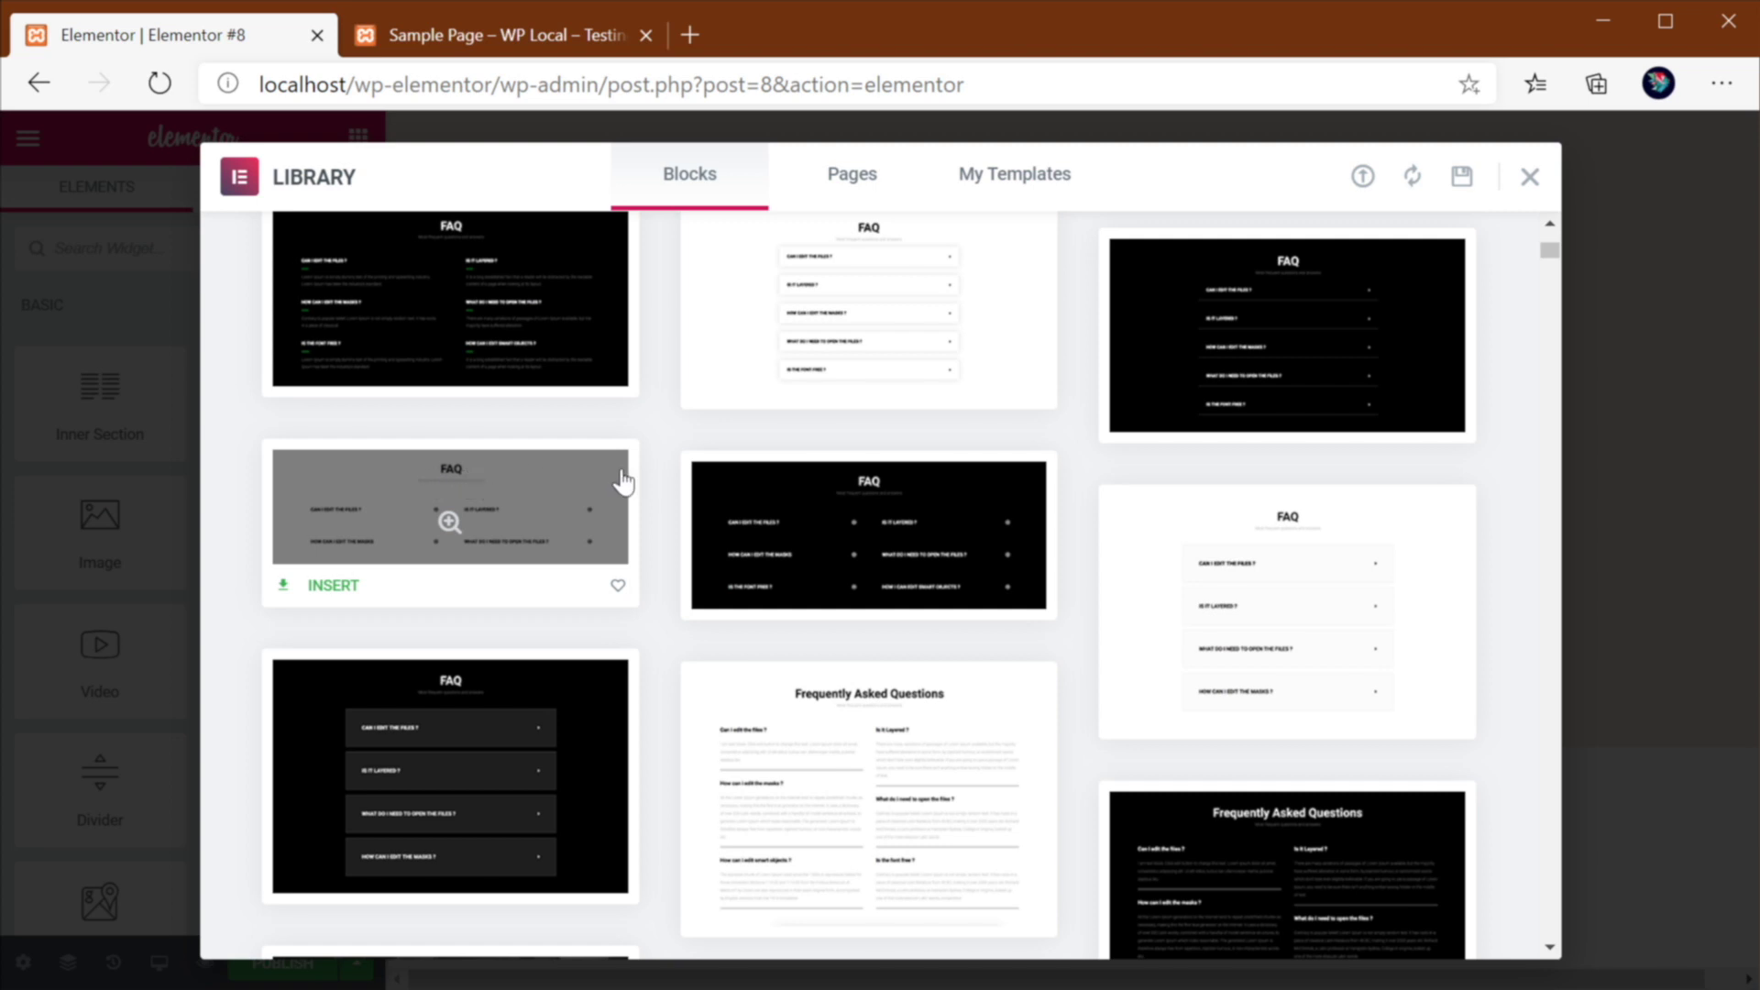
scroll(623, 480, "down", 10)
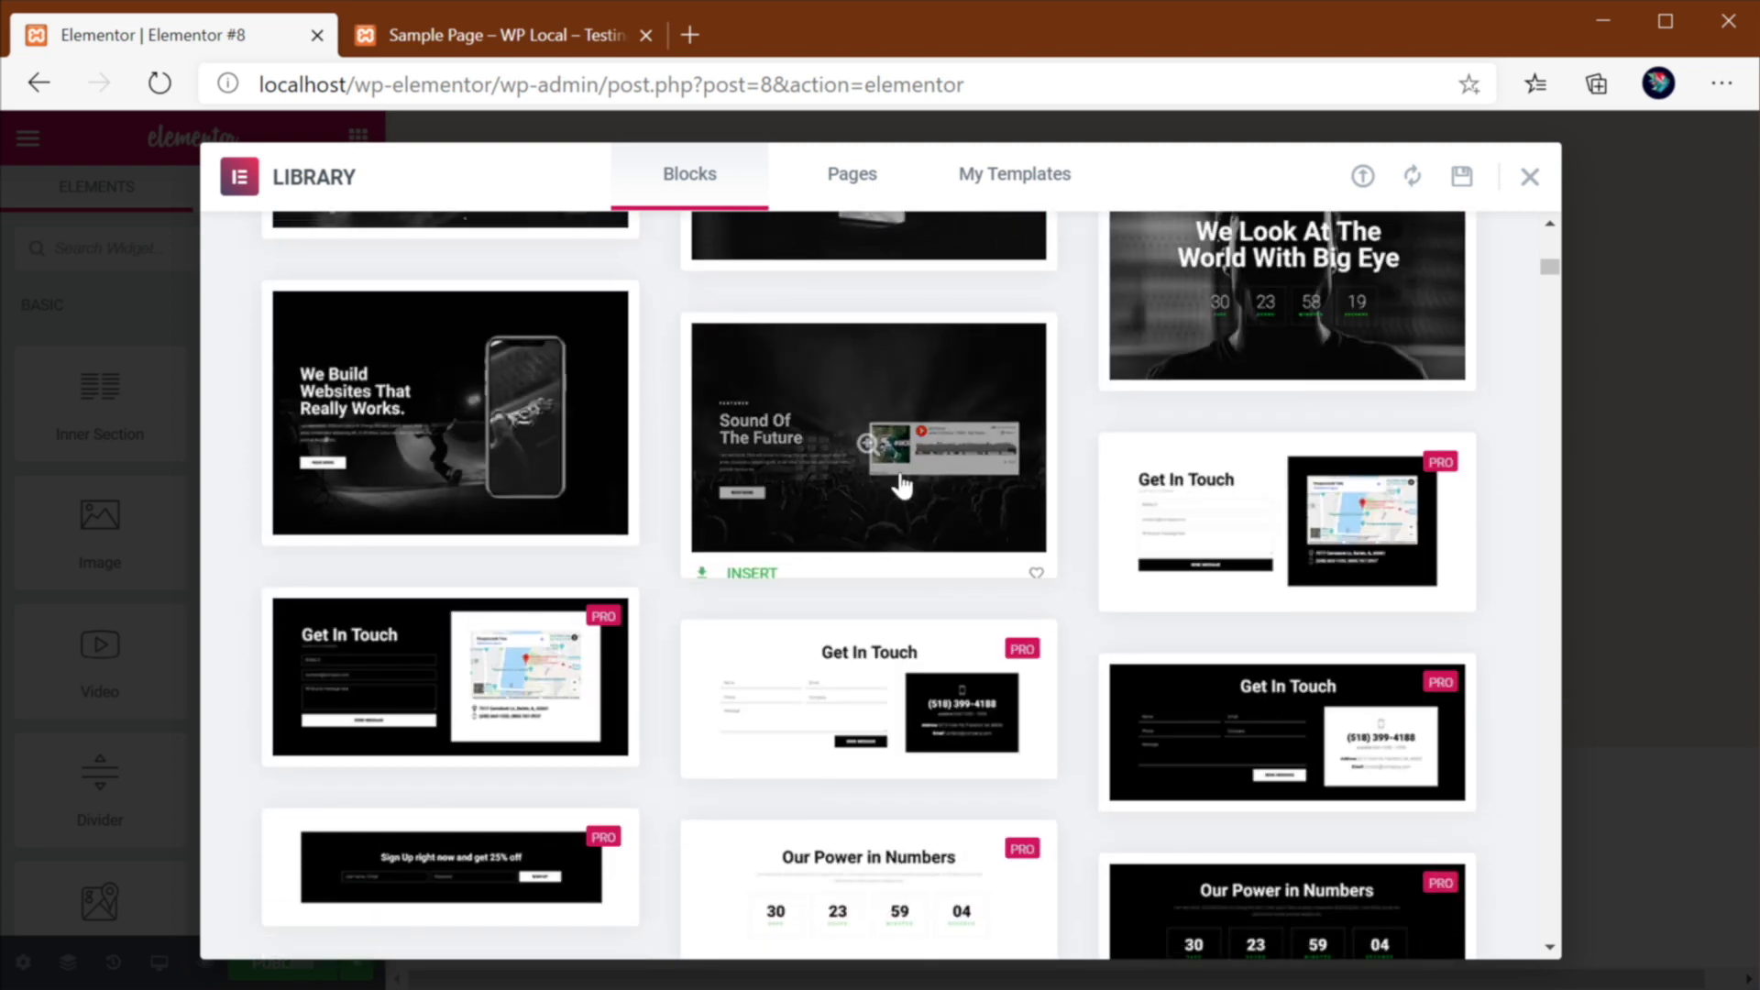
scroll(917, 367, "down", 5)
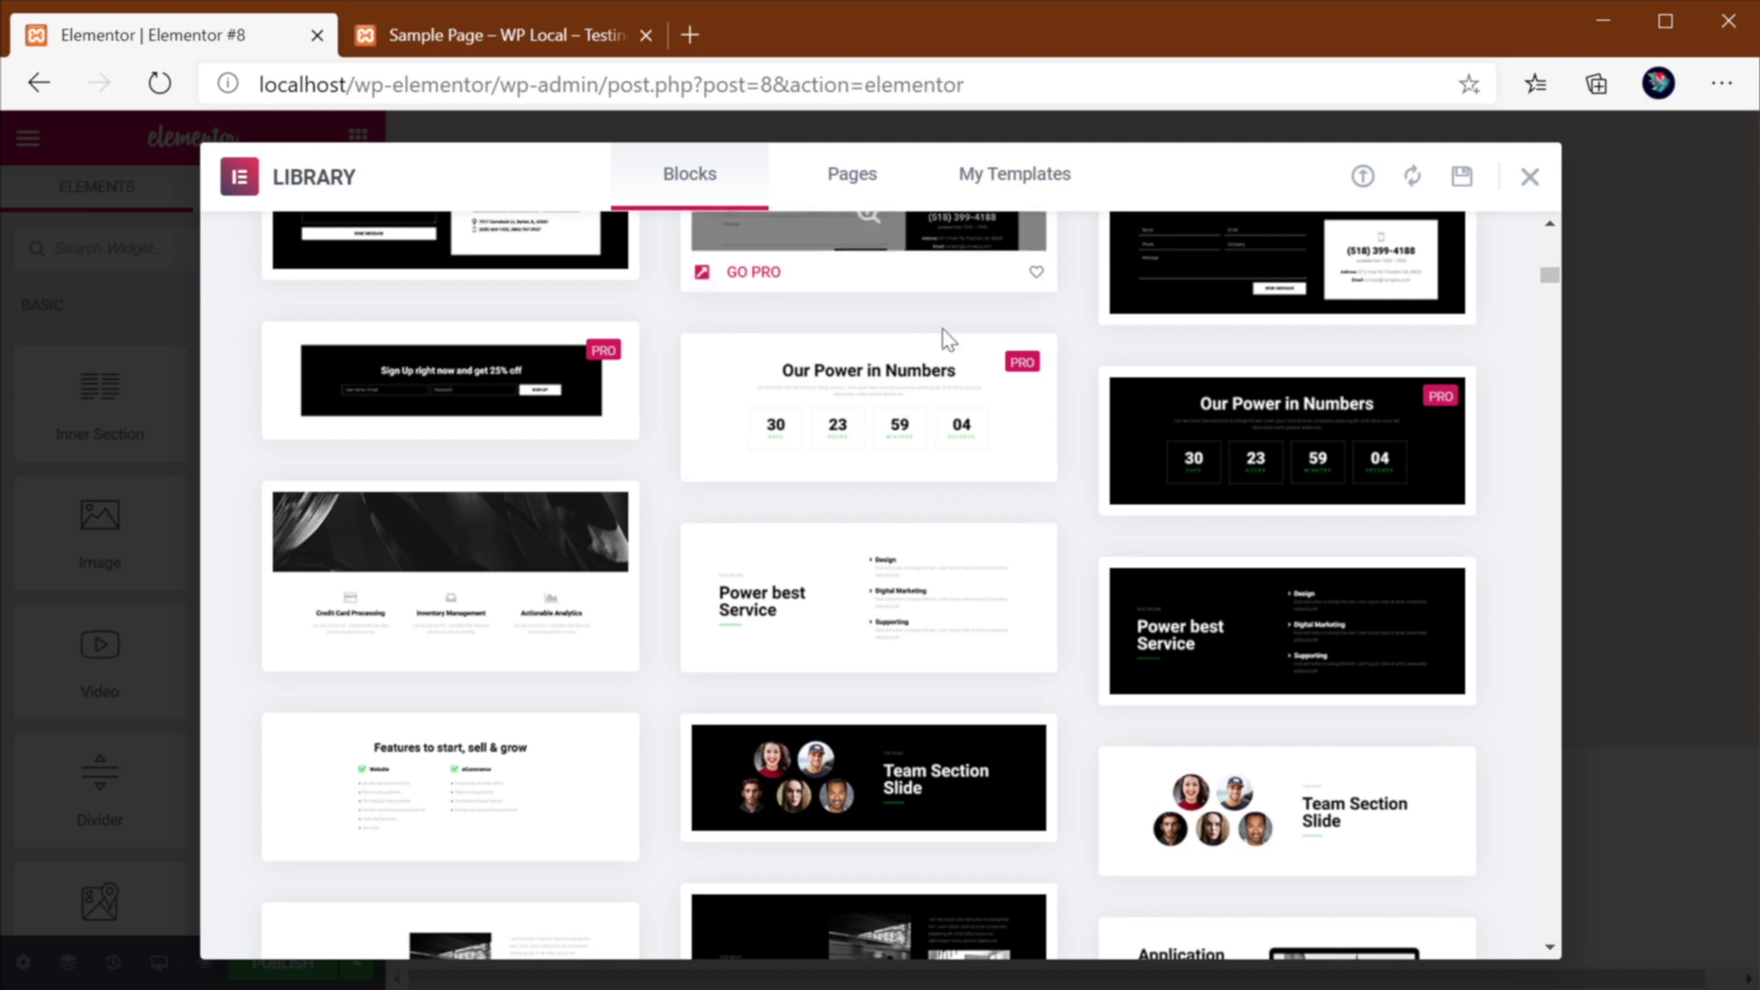
scroll(959, 458, "down", 8)
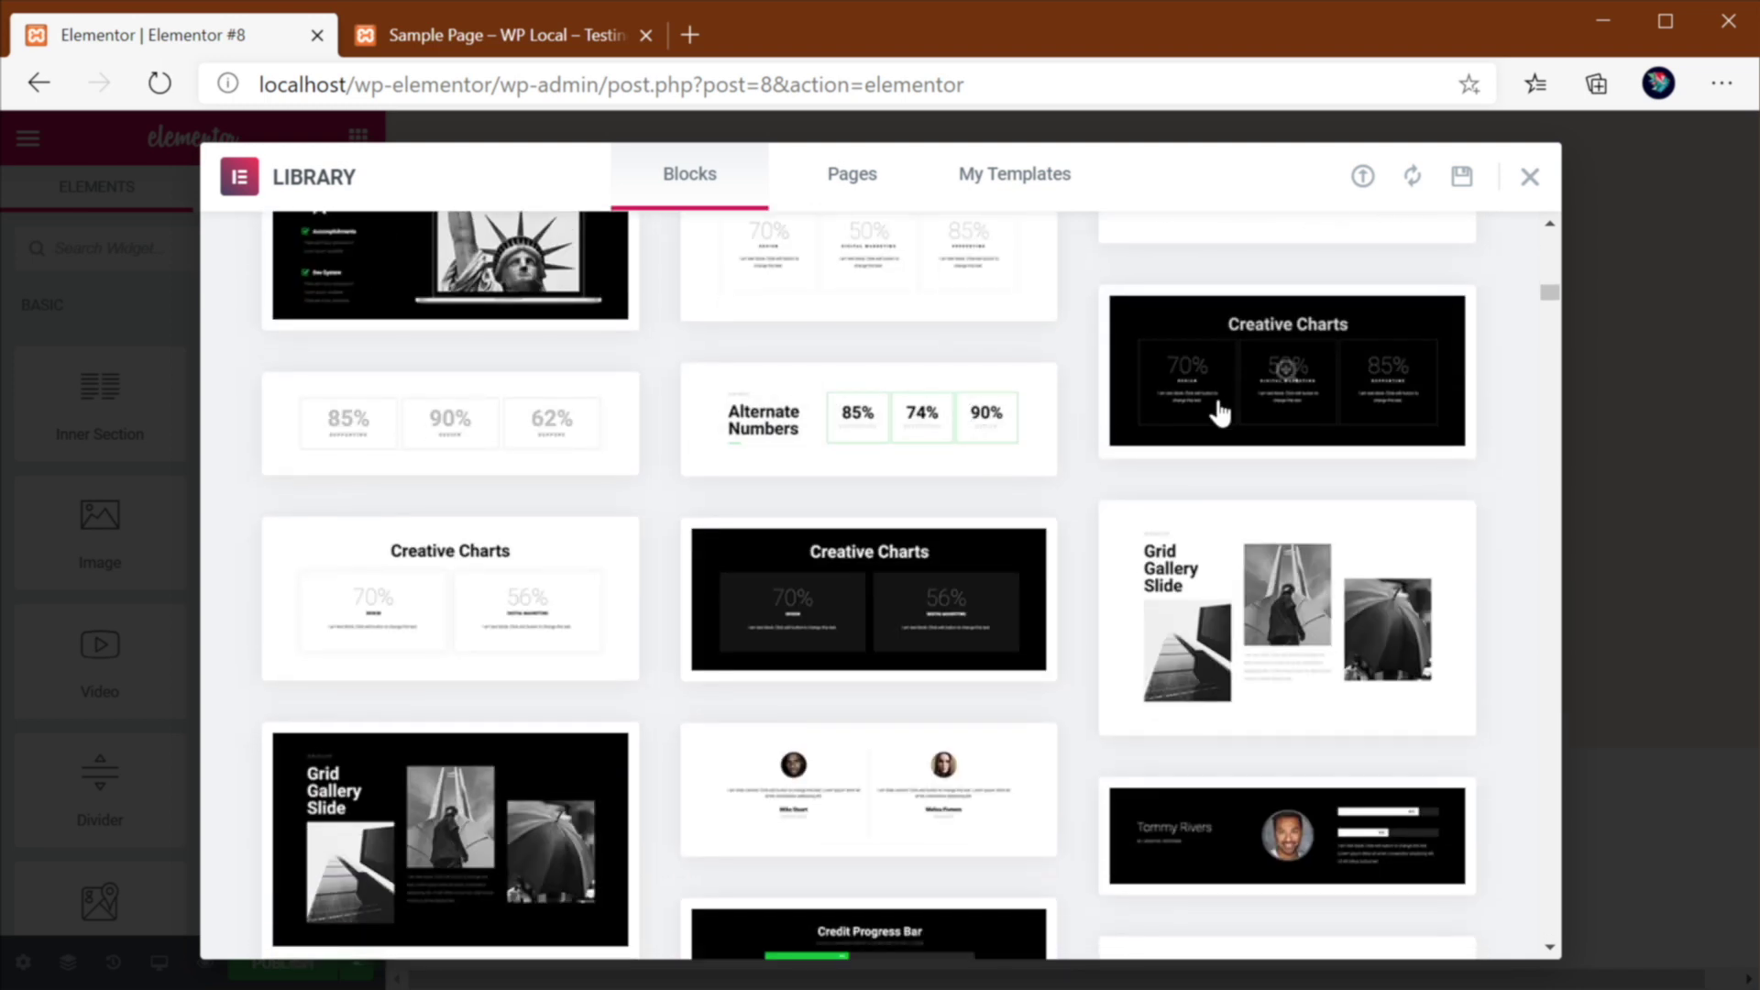
scroll(1229, 413, "down", 5)
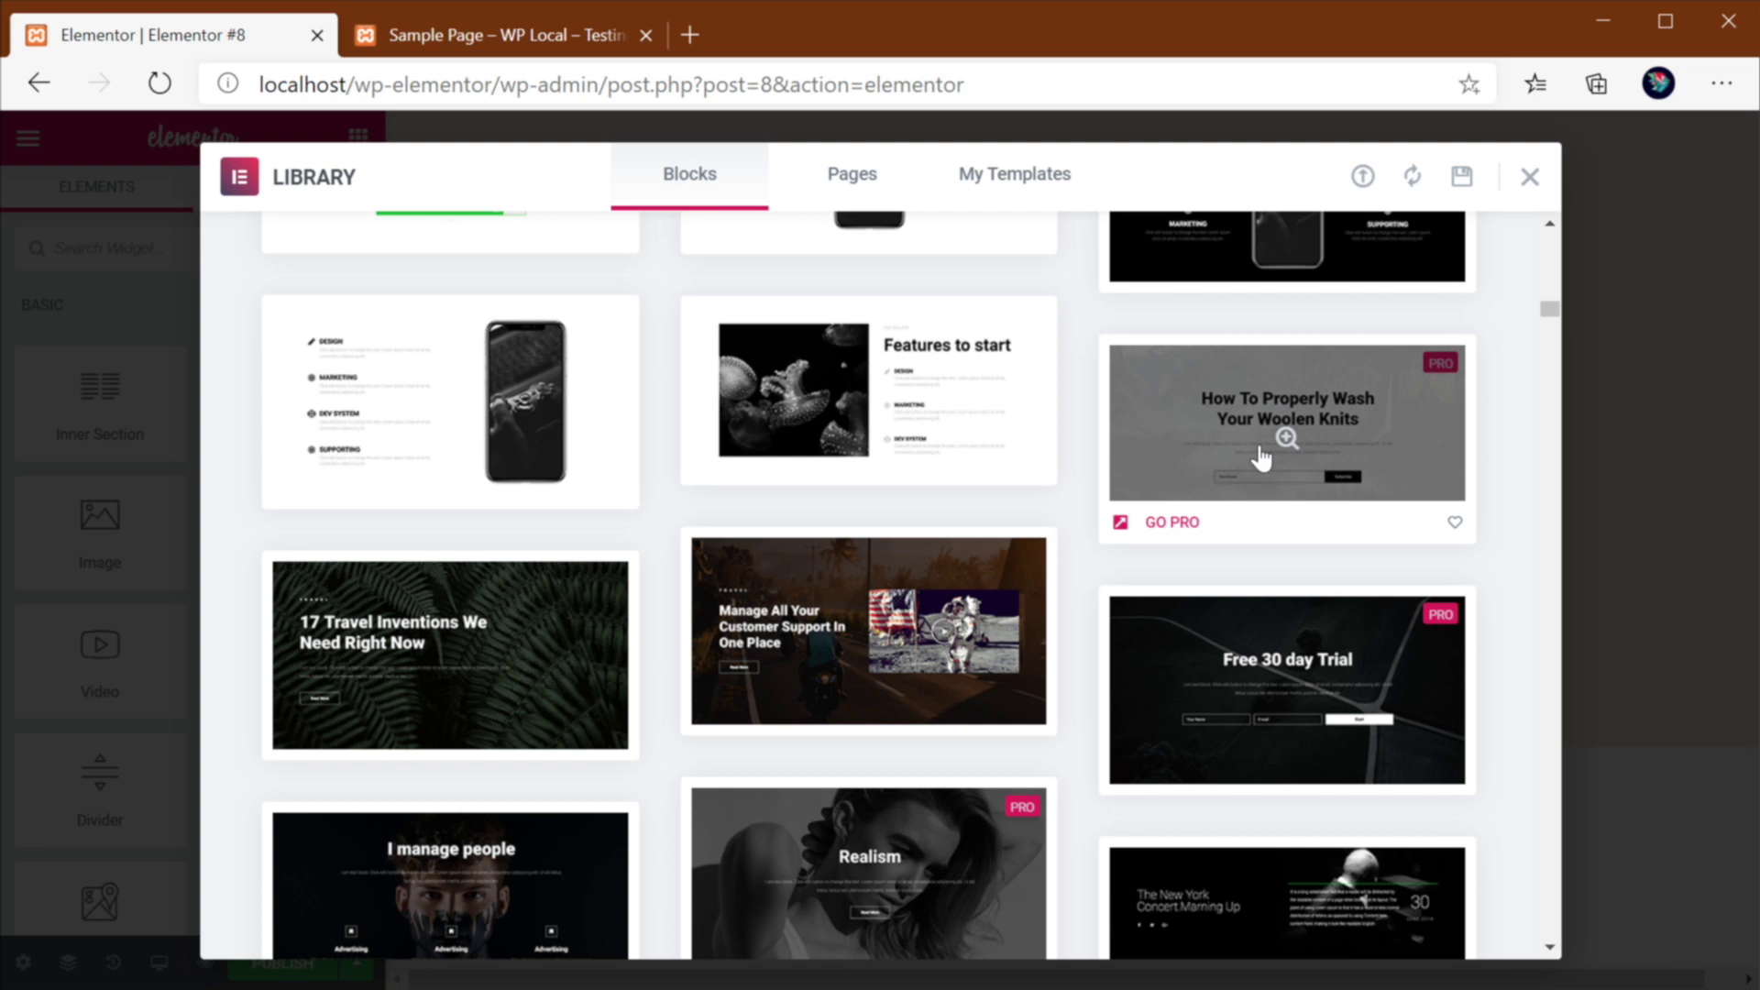
scroll(1283, 477, "down", 5)
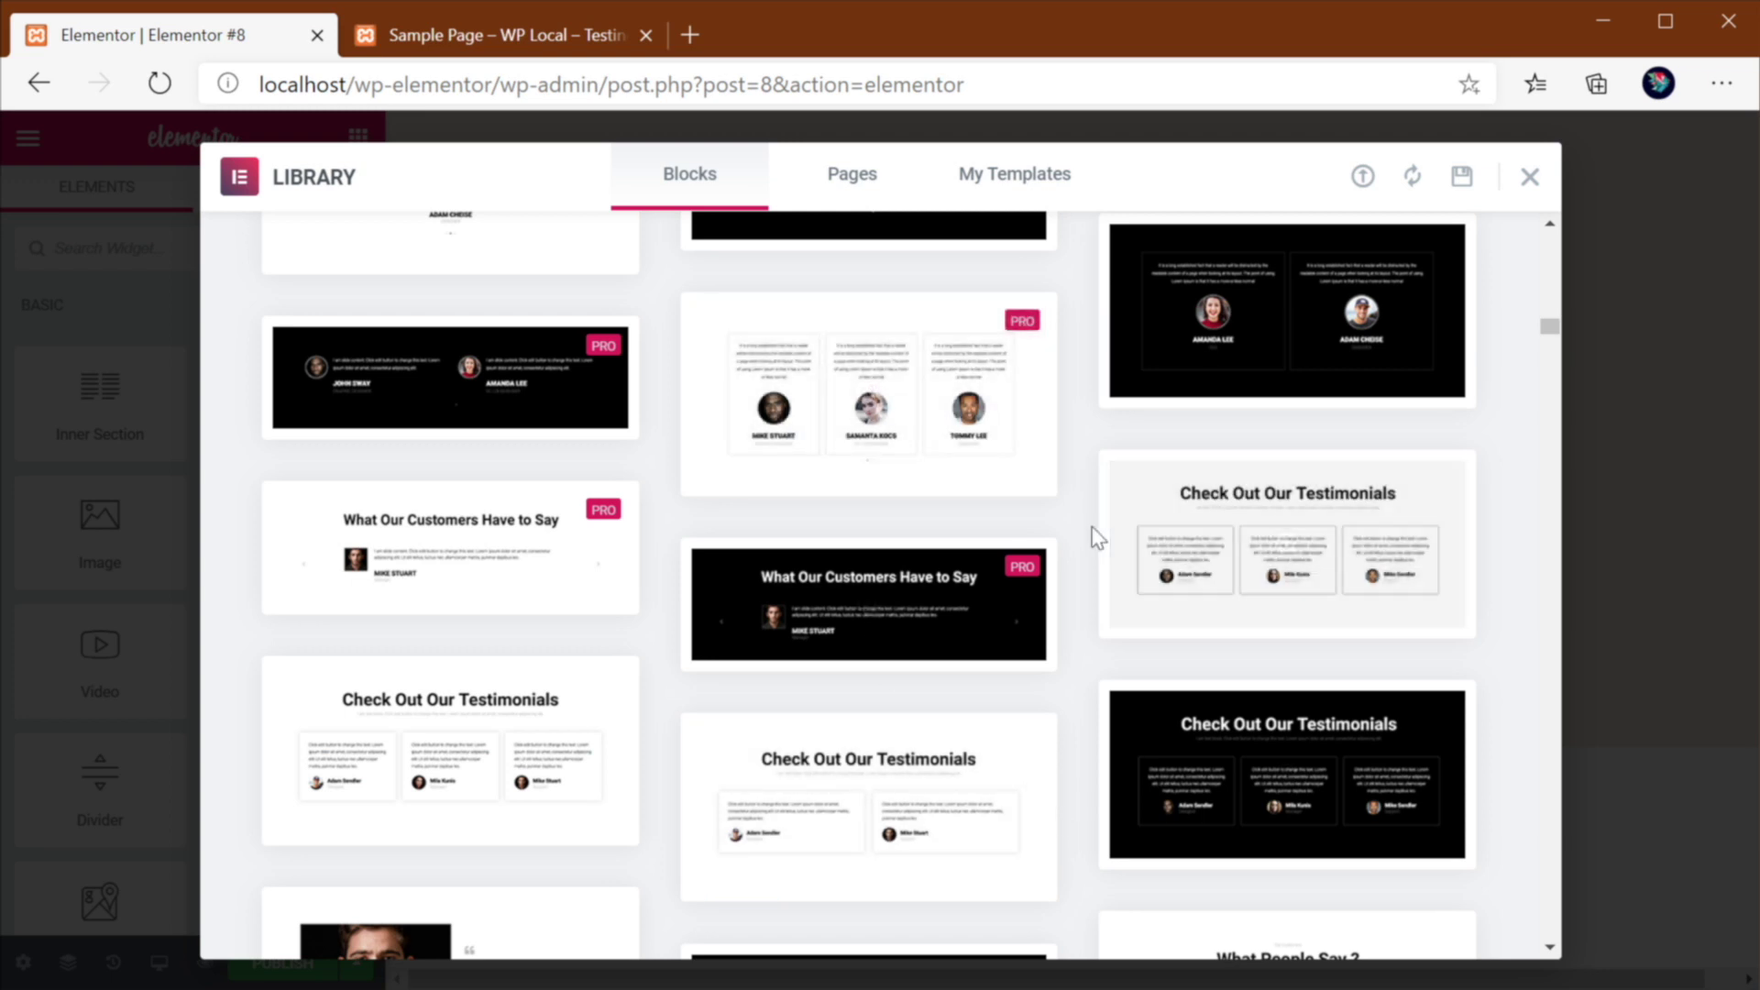
scroll(1086, 519, "down", 5)
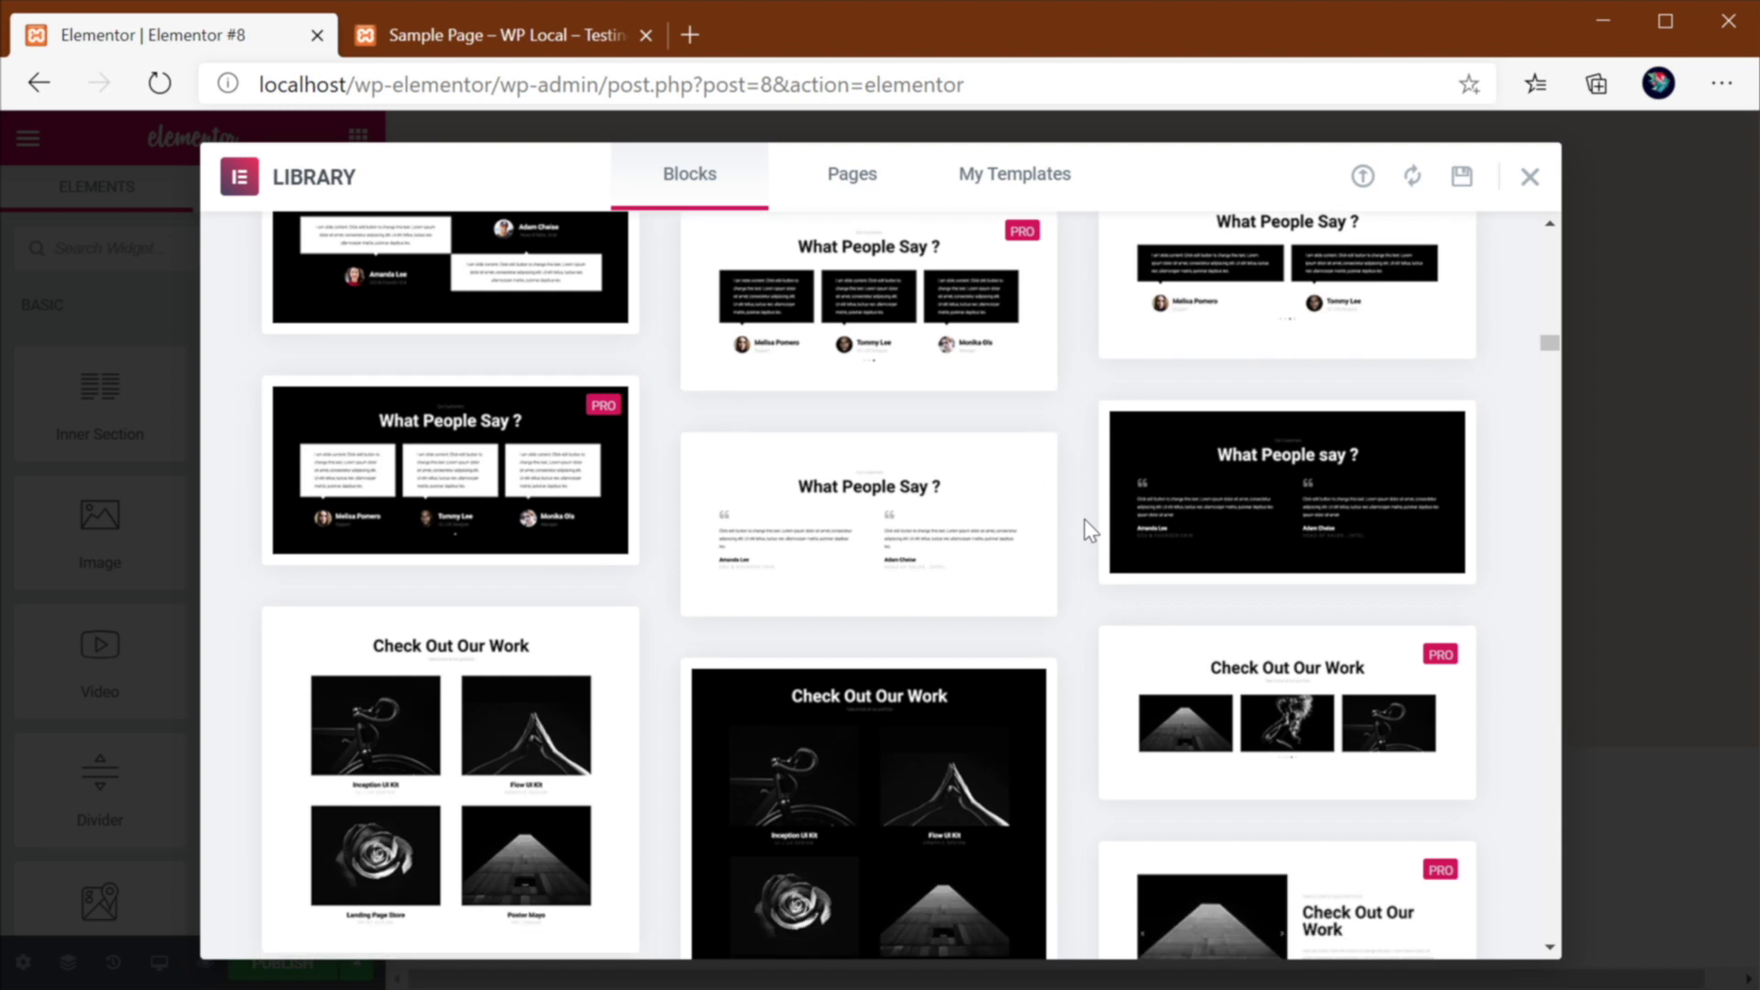
Step: Close Divi's Restaurant Landing Page layout details to reveal the sample page, then return to Elementor
left_click(541, 41)
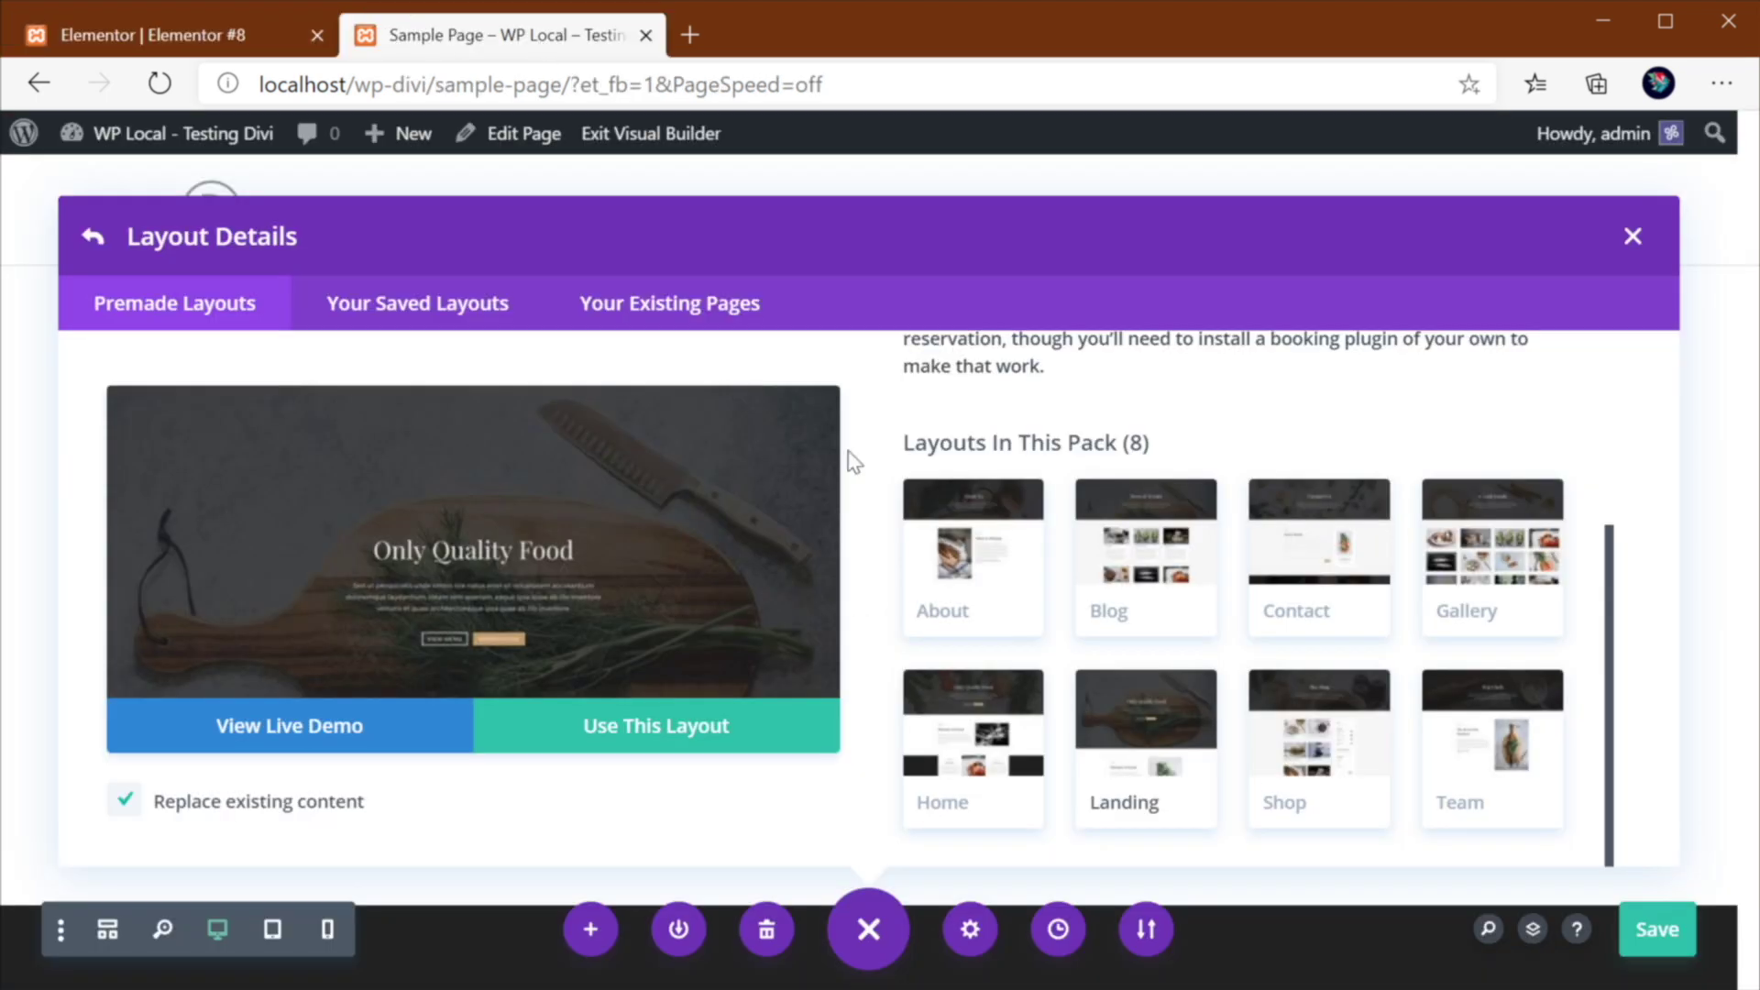
left_click(234, 37)
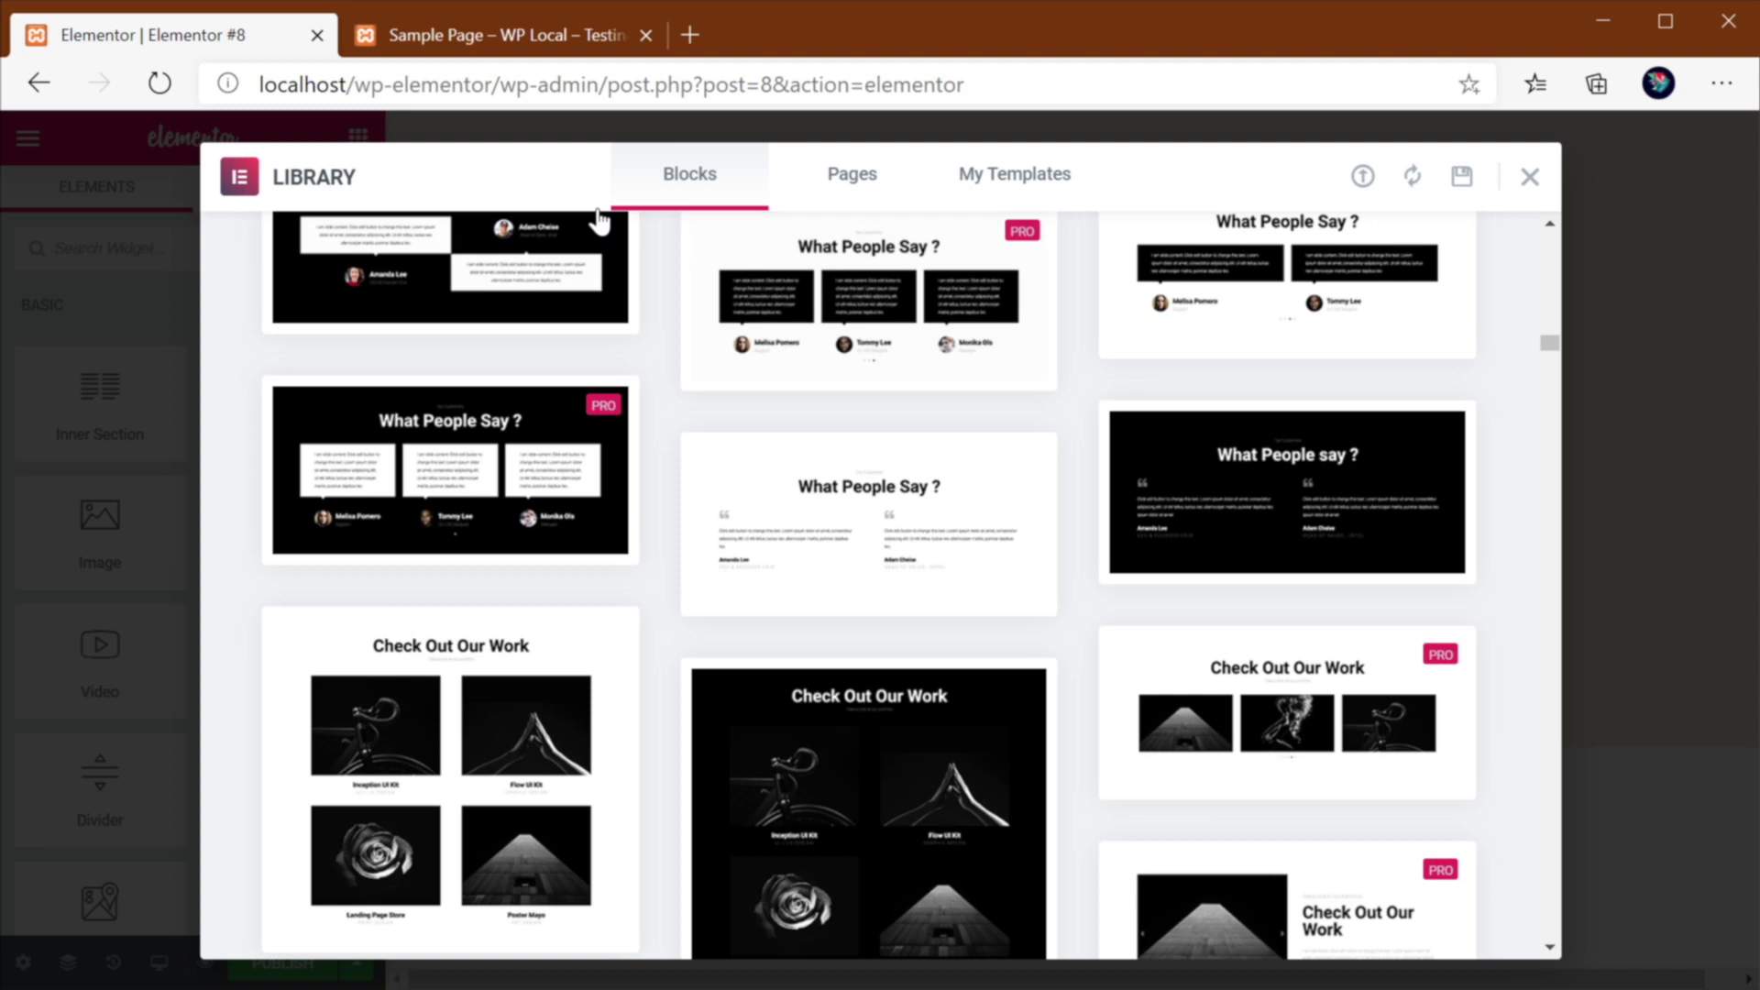
left_click(471, 39)
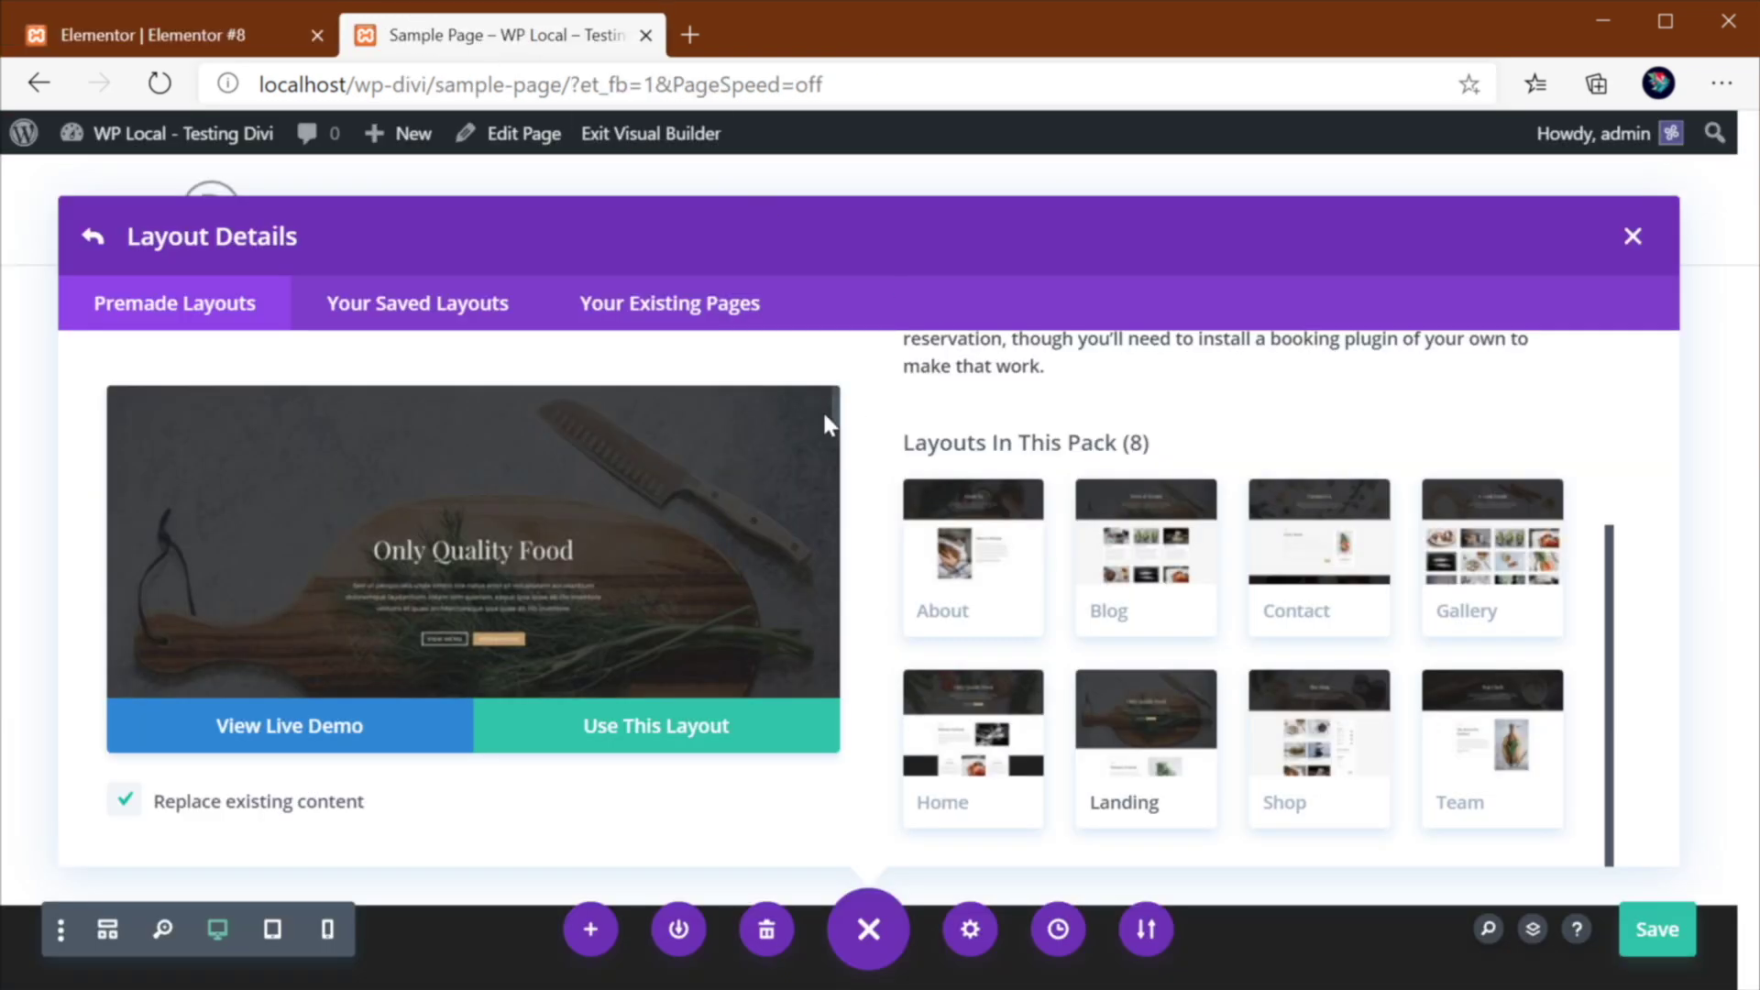
scroll(1454, 480, "up", 3)
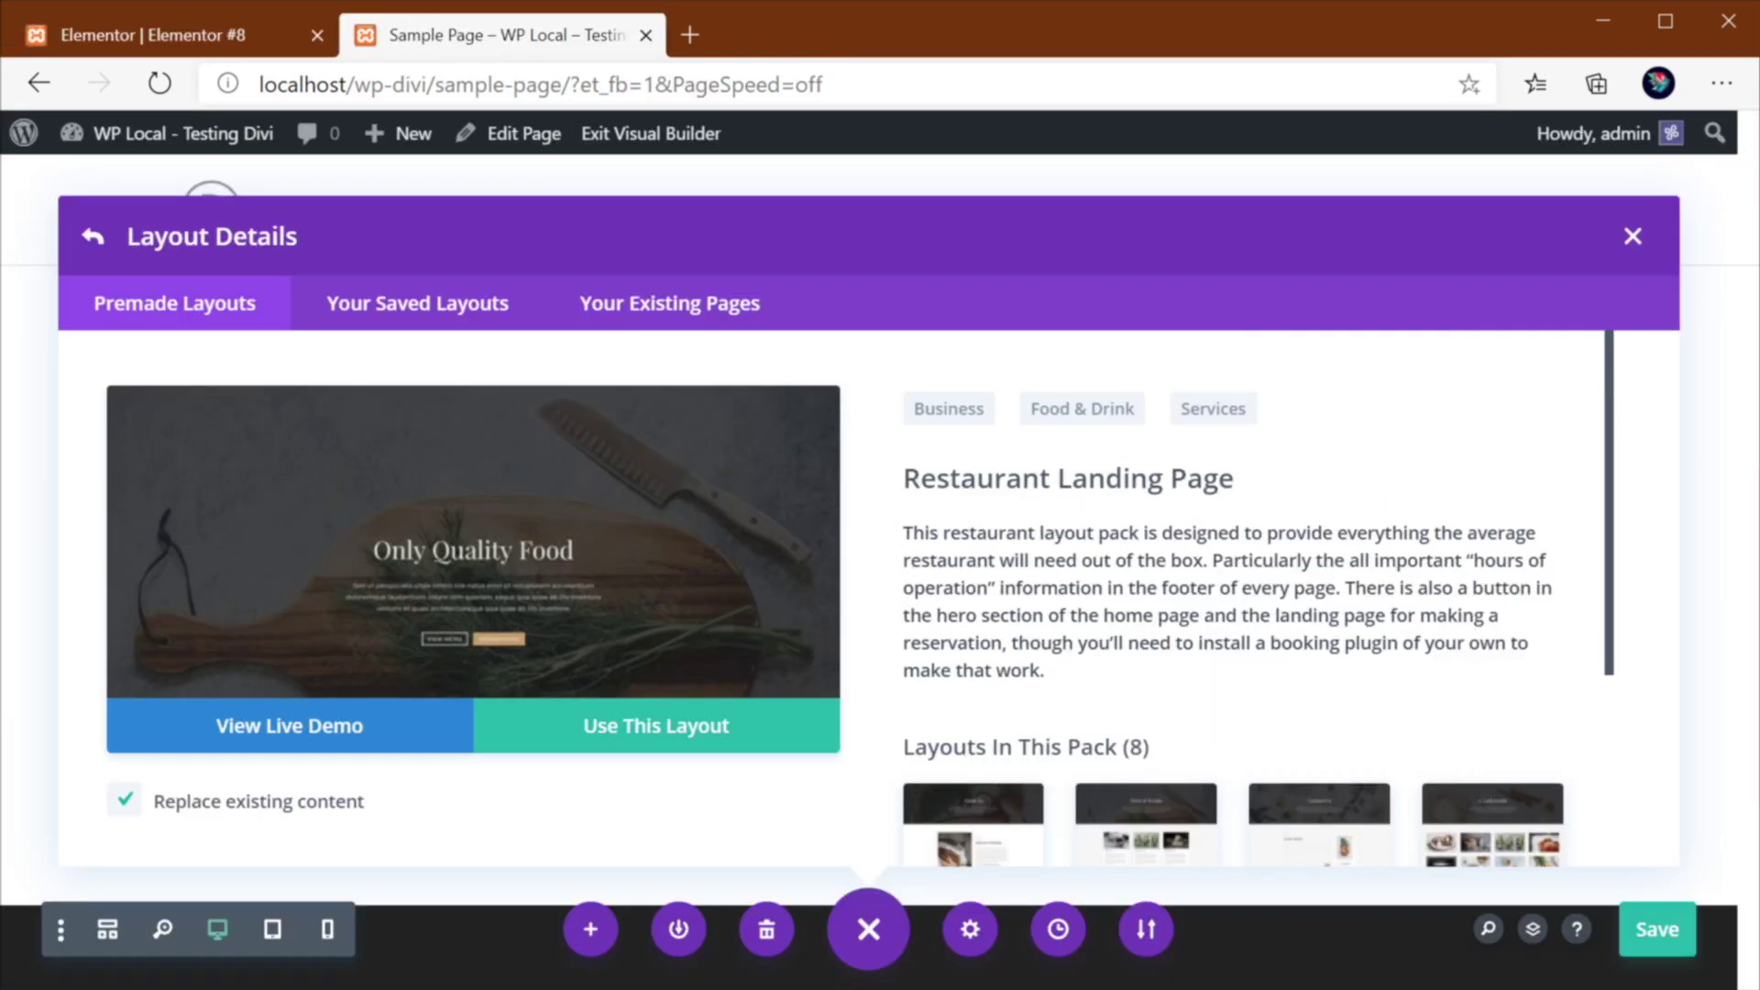
left_click(1635, 240)
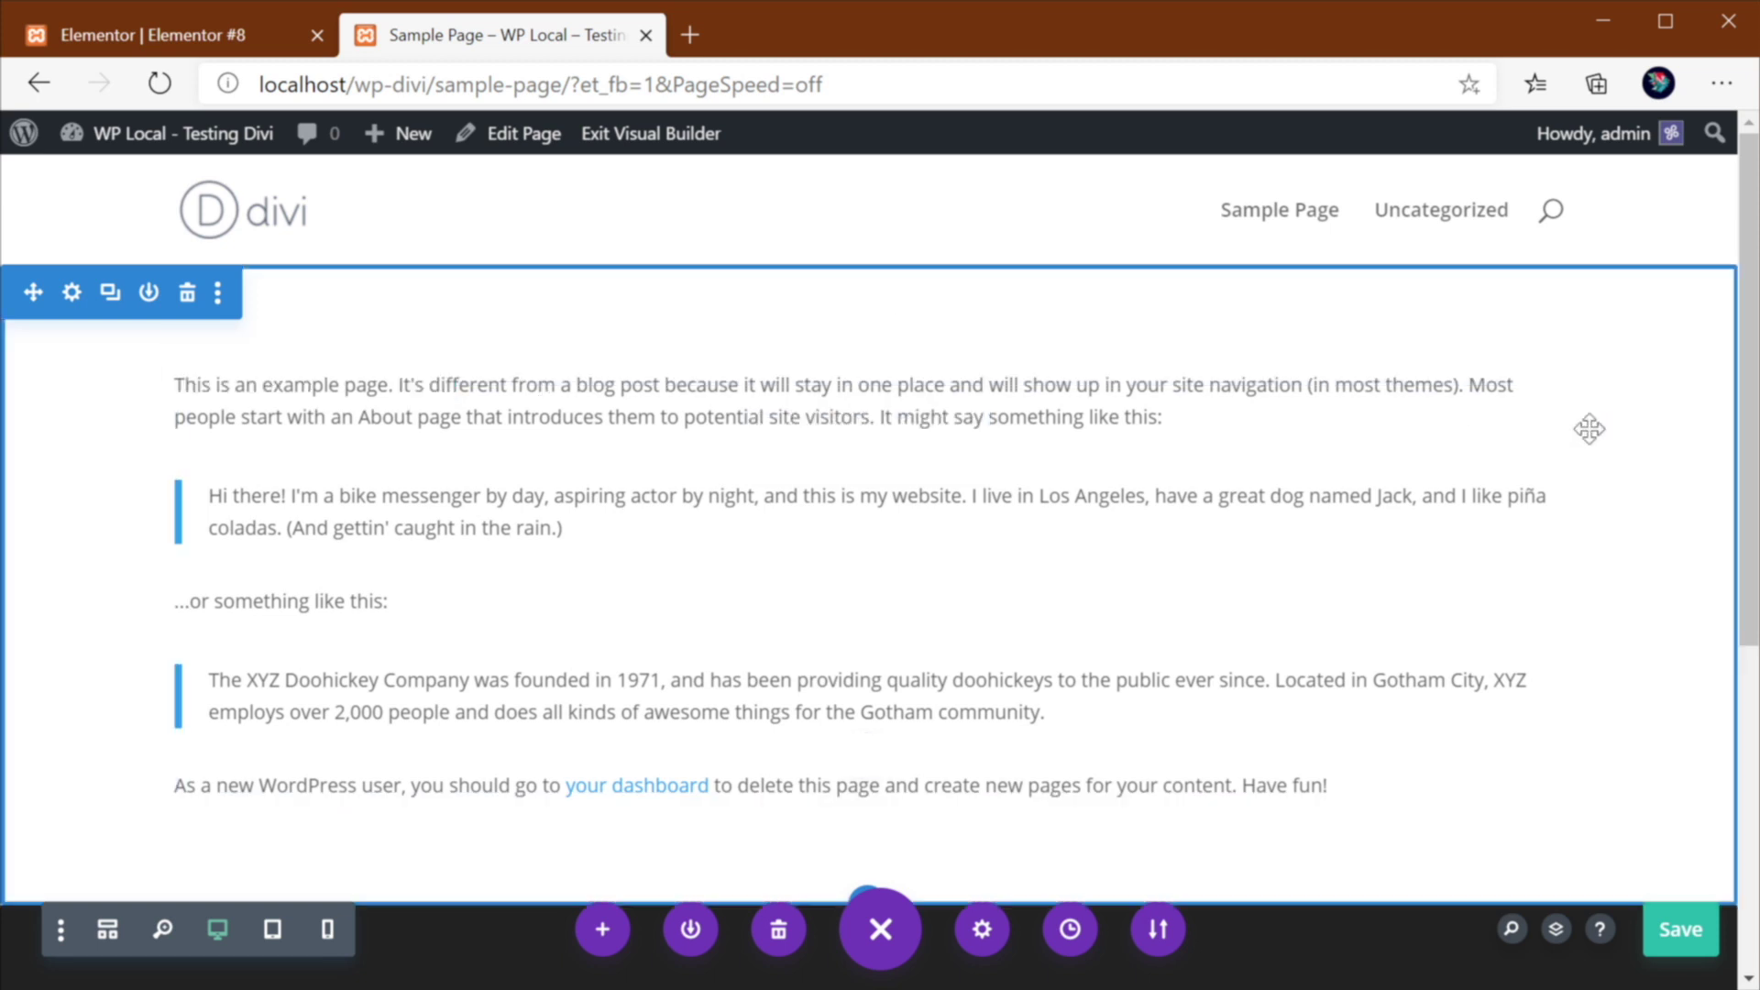
left_click(203, 42)
Step: Dismiss the Elementor template library to reveal the editor, then go to the Divi builder page
left_click(1654, 444)
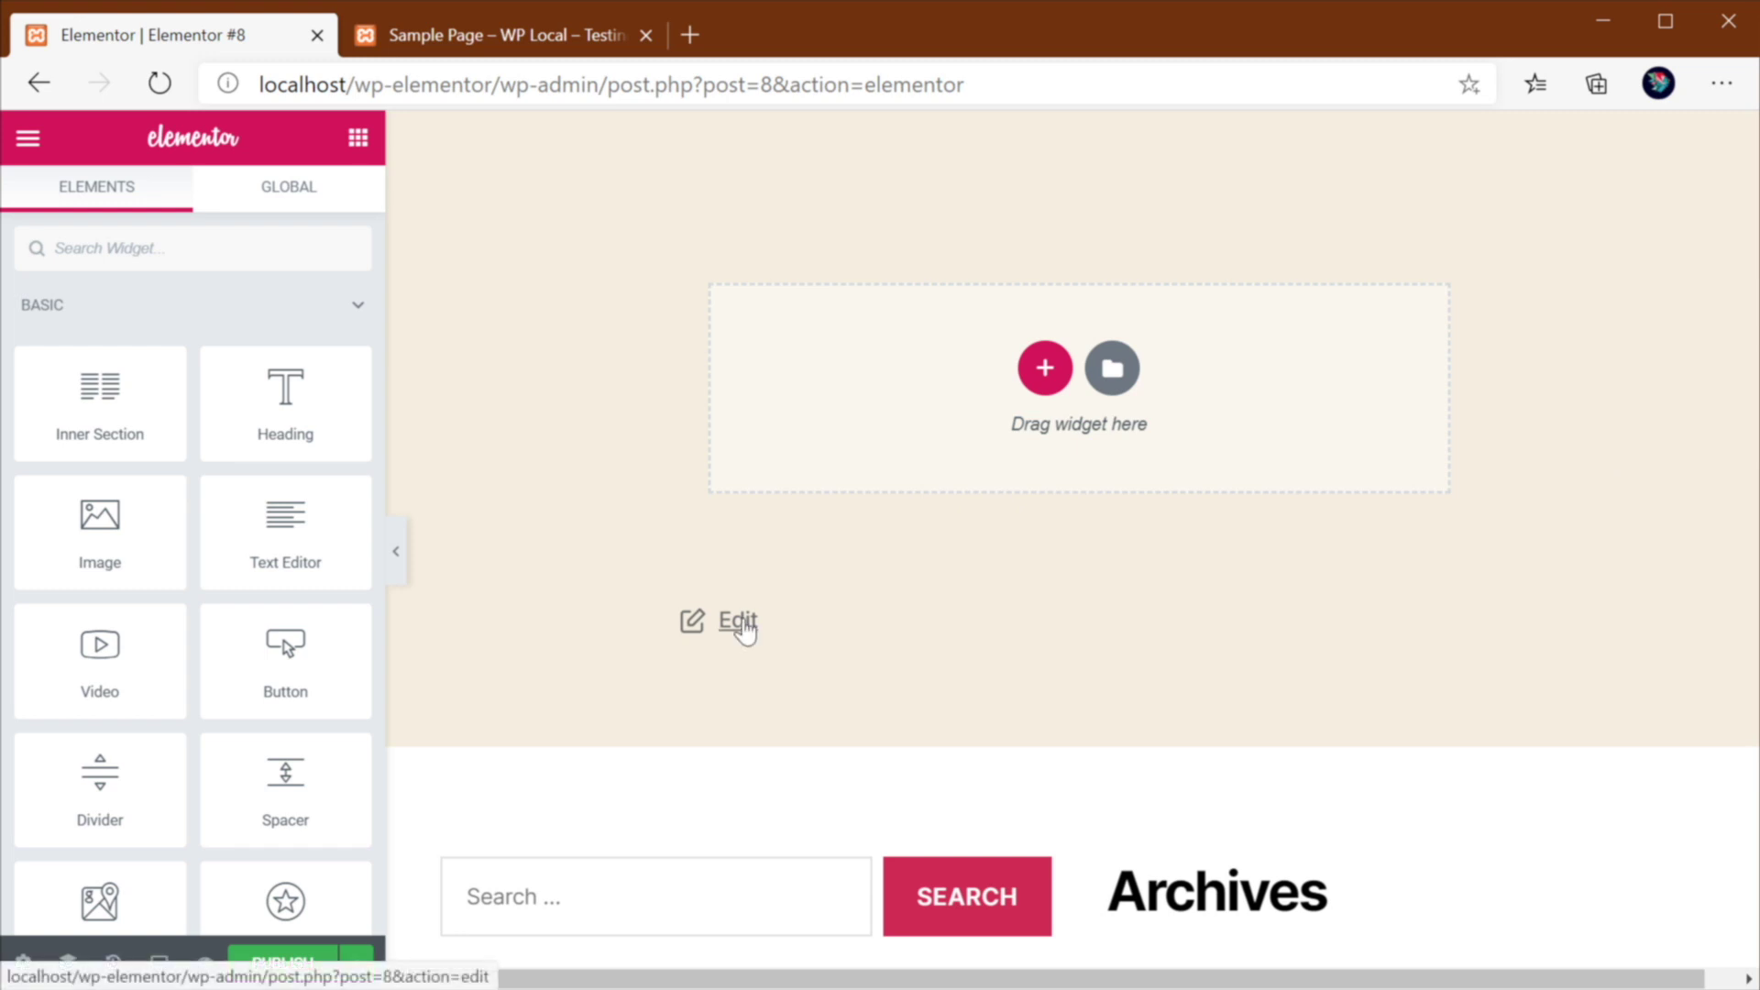
scroll(741, 623, "up", 5)
left_click(490, 41)
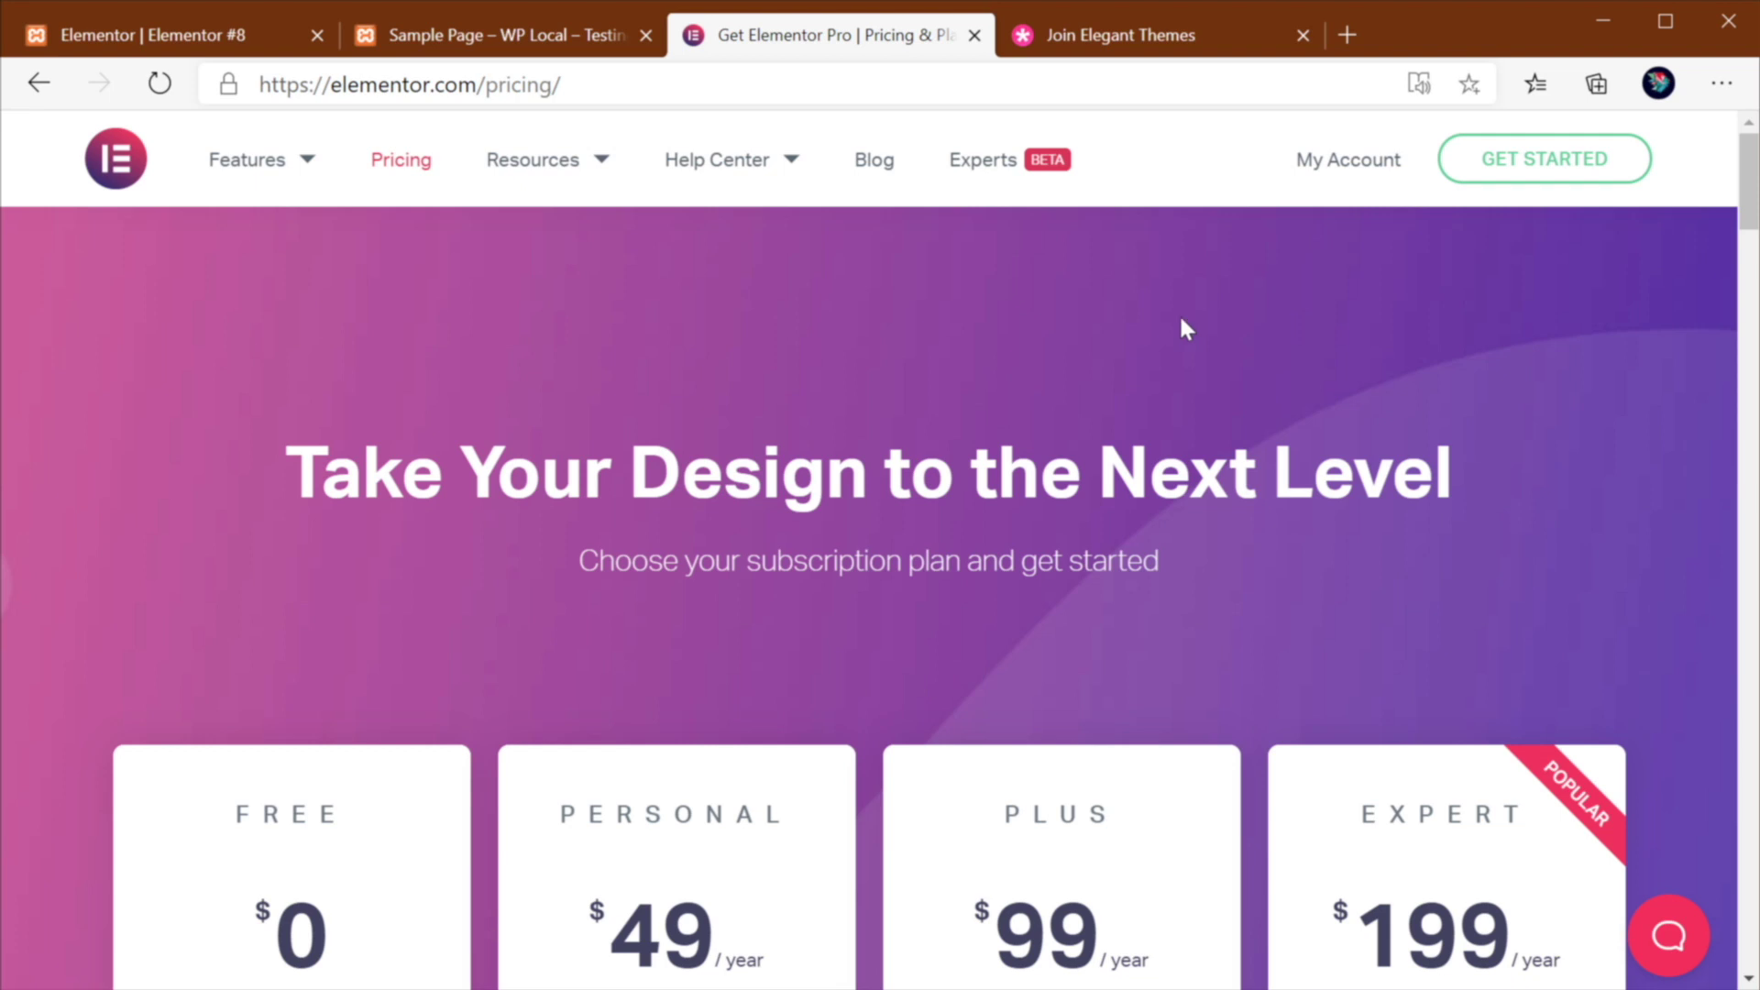
Step: Scroll through Elementor's plans from Free $0 to Expert $199, highlighting the Expert 199/year price
scroll(1756, 183, "down", 2)
scroll(1756, 182, "down", 5)
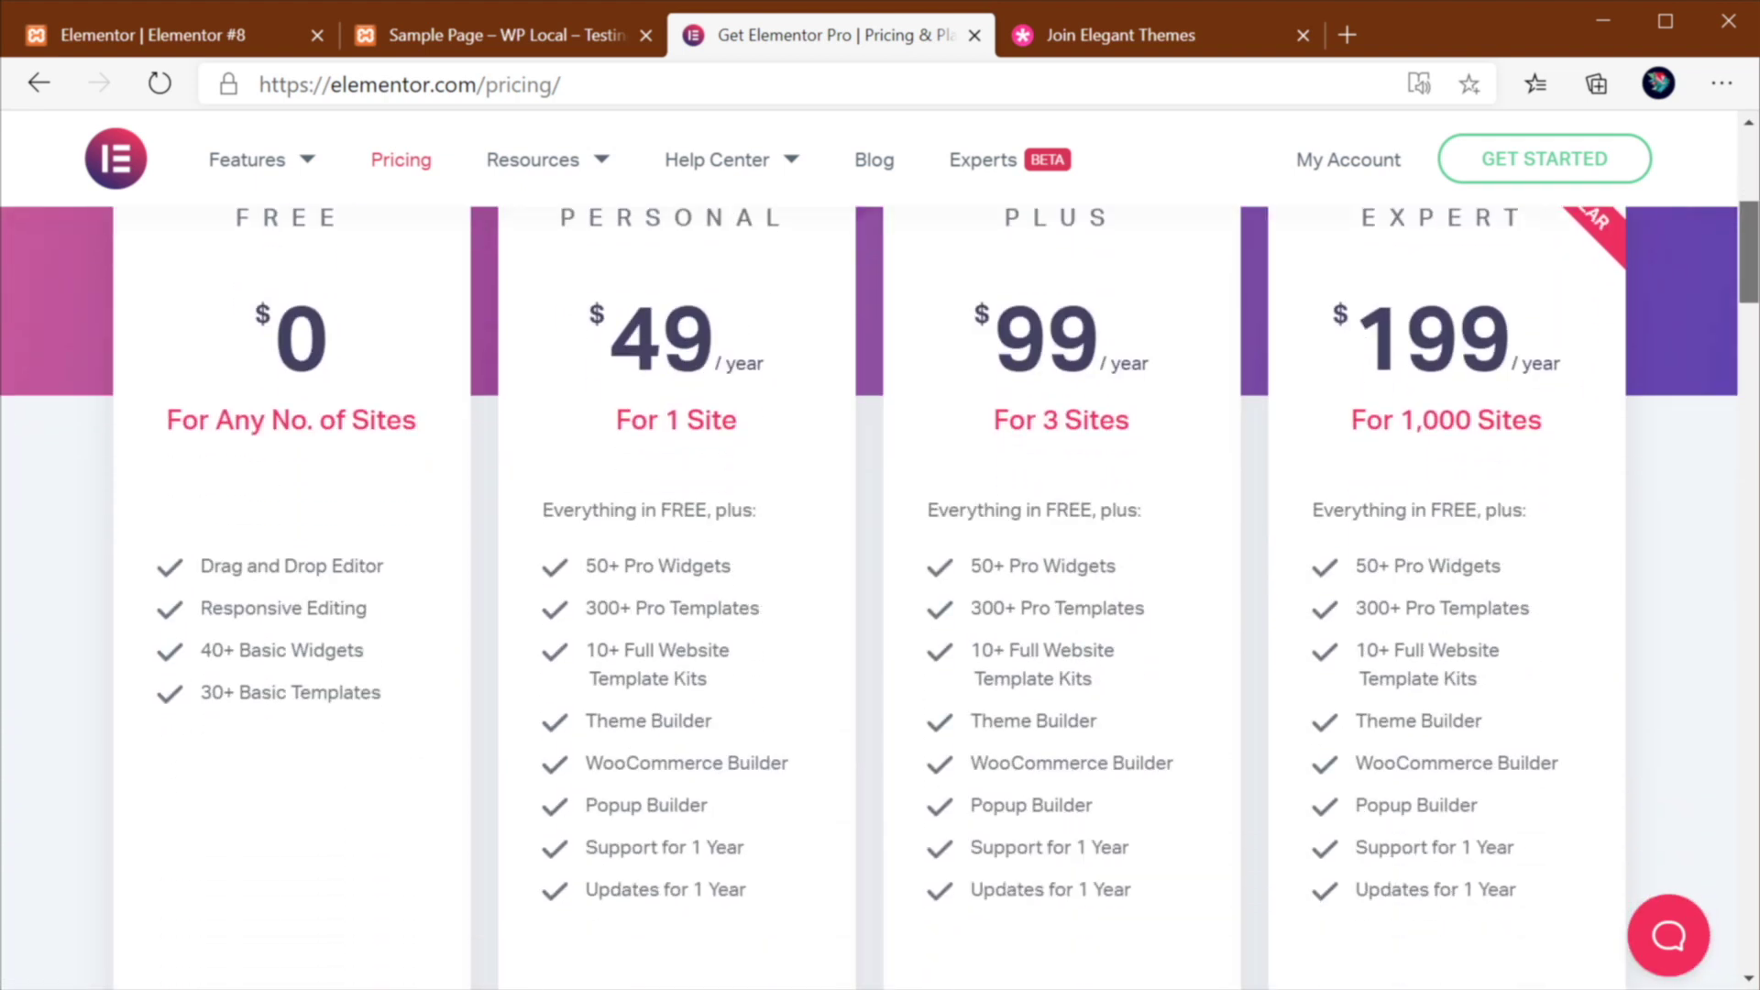
scroll(880, 594, "up", 1)
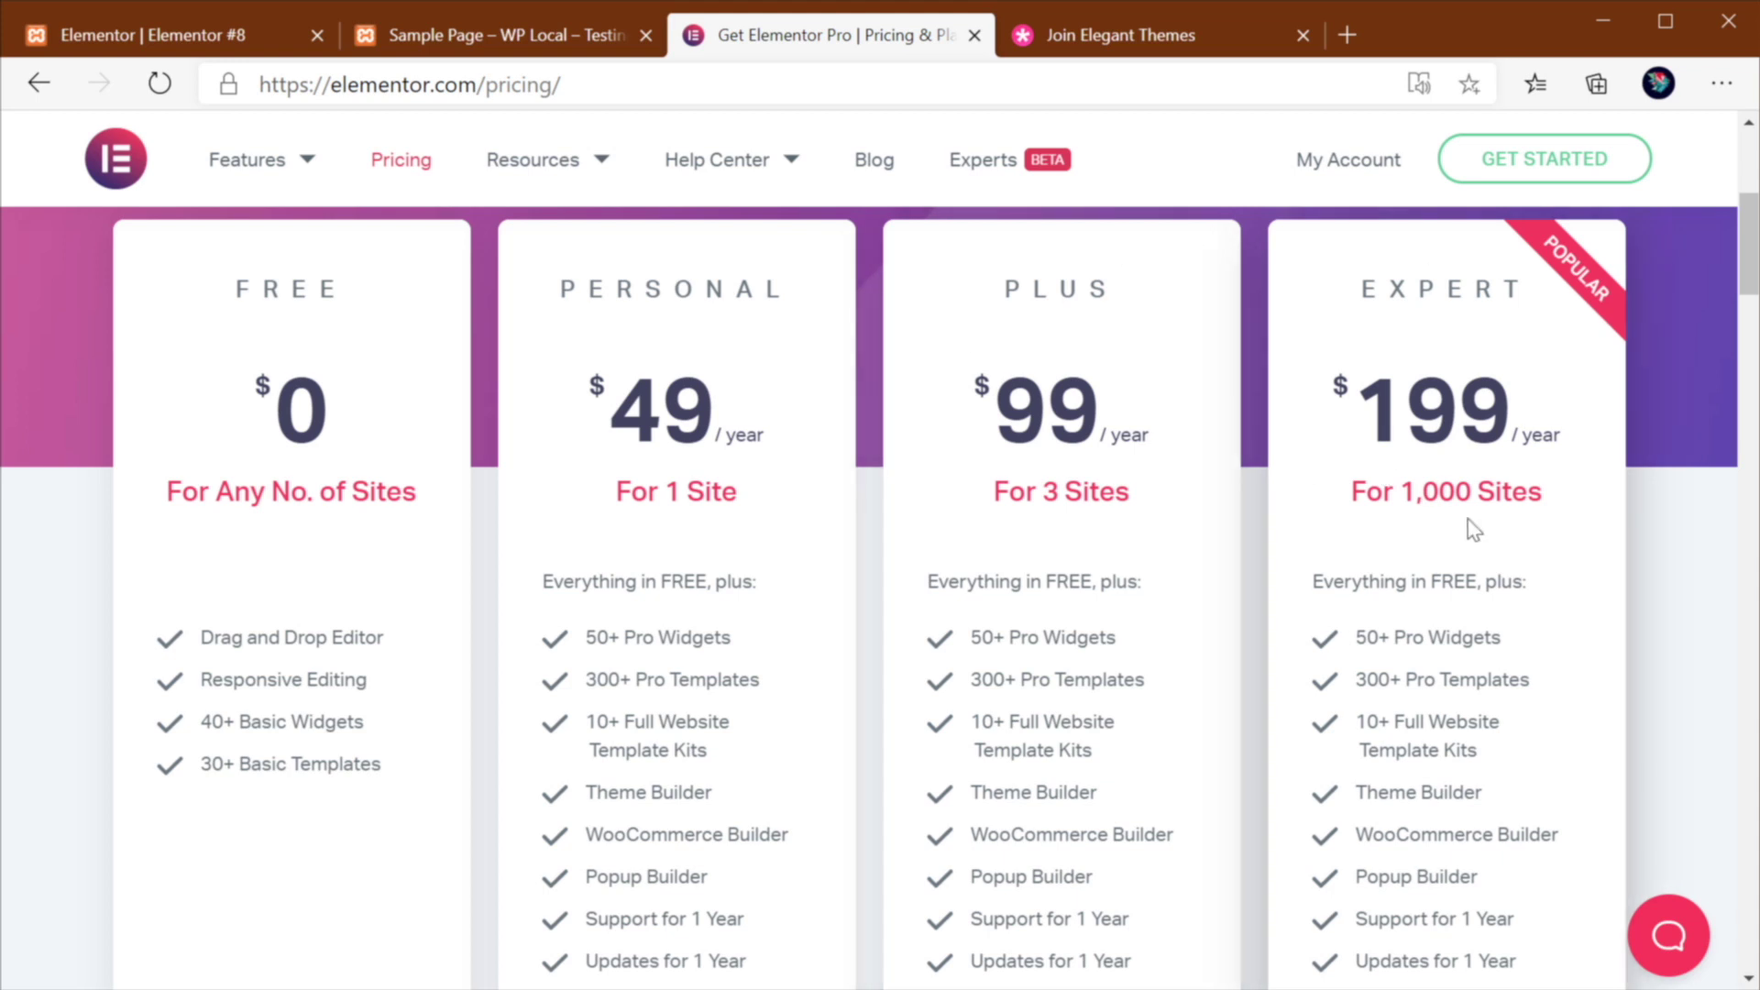
left_click_drag(1355, 403, 1611, 440)
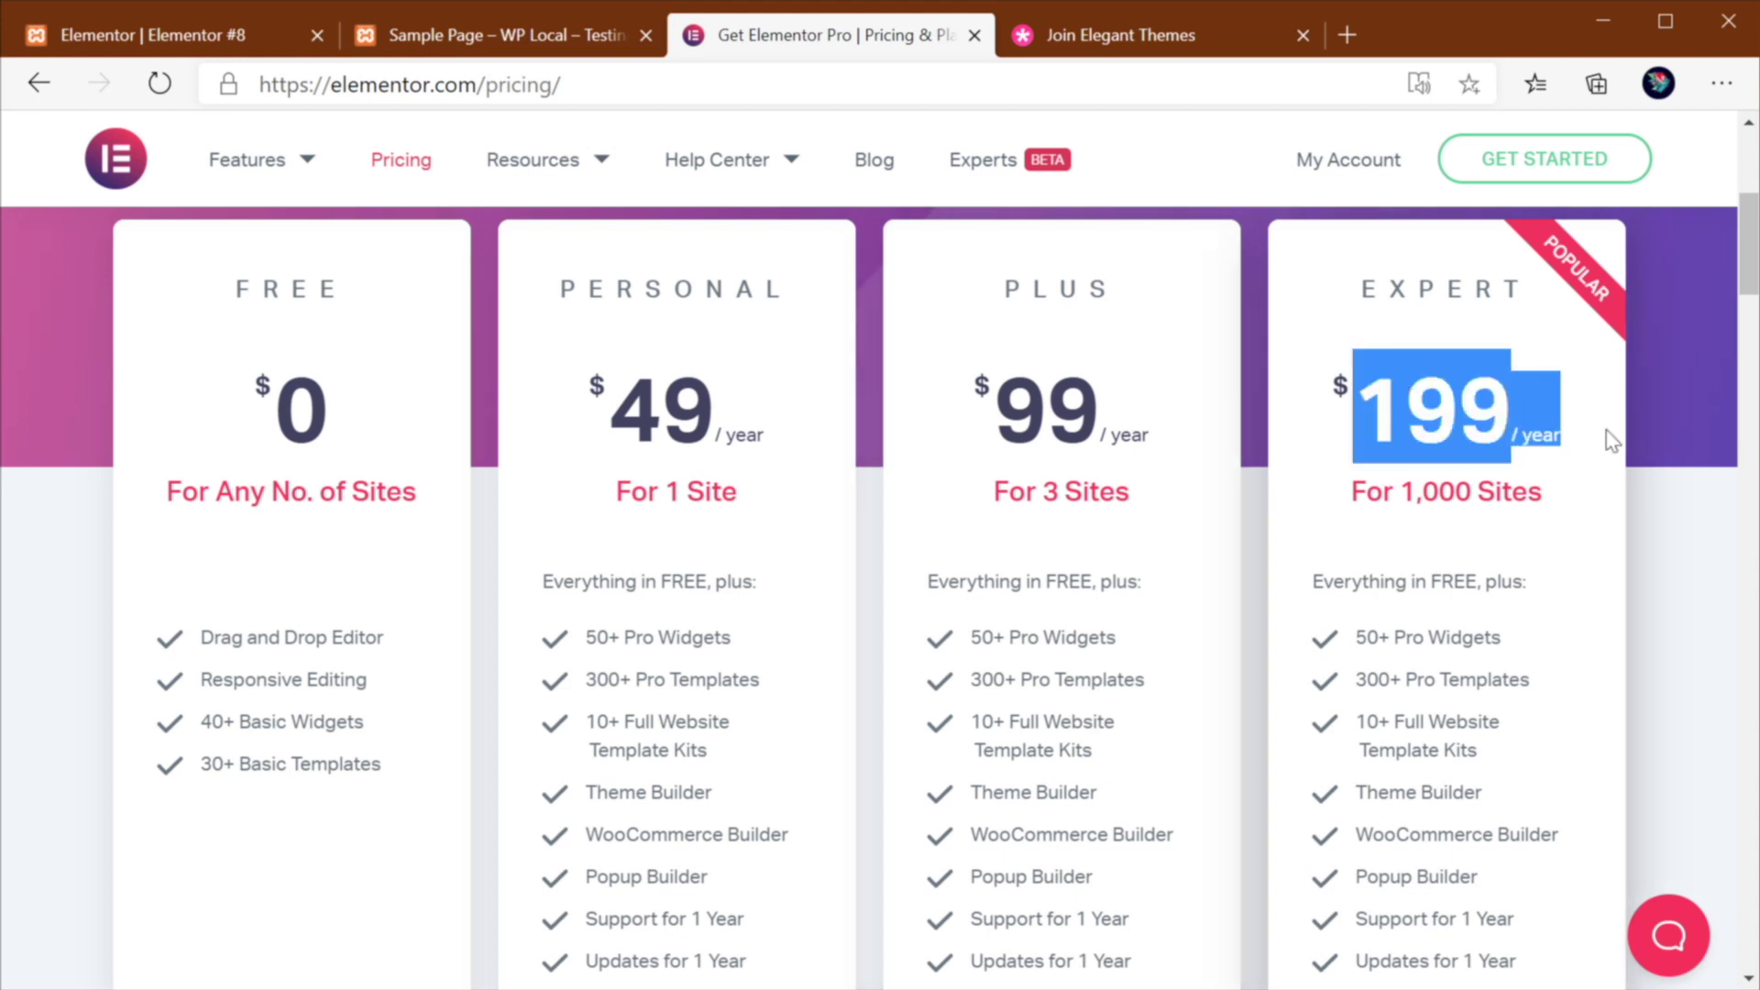
left_click(1579, 488)
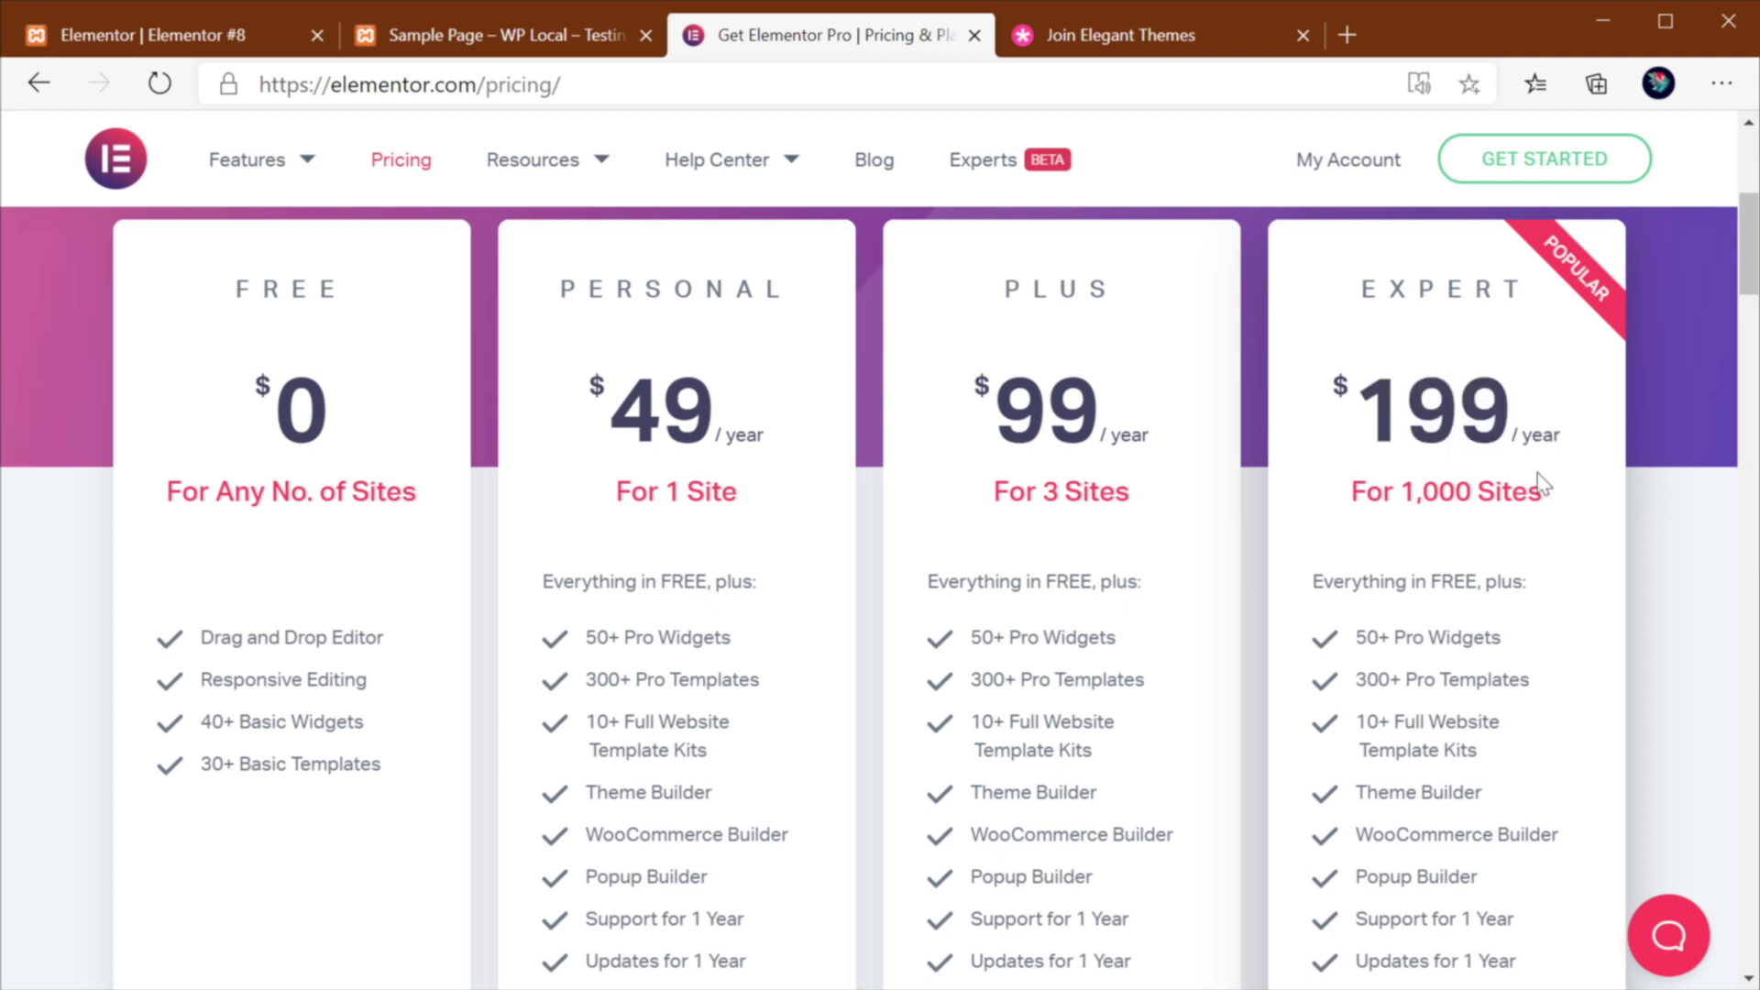
scroll(1575, 513, "down", 5)
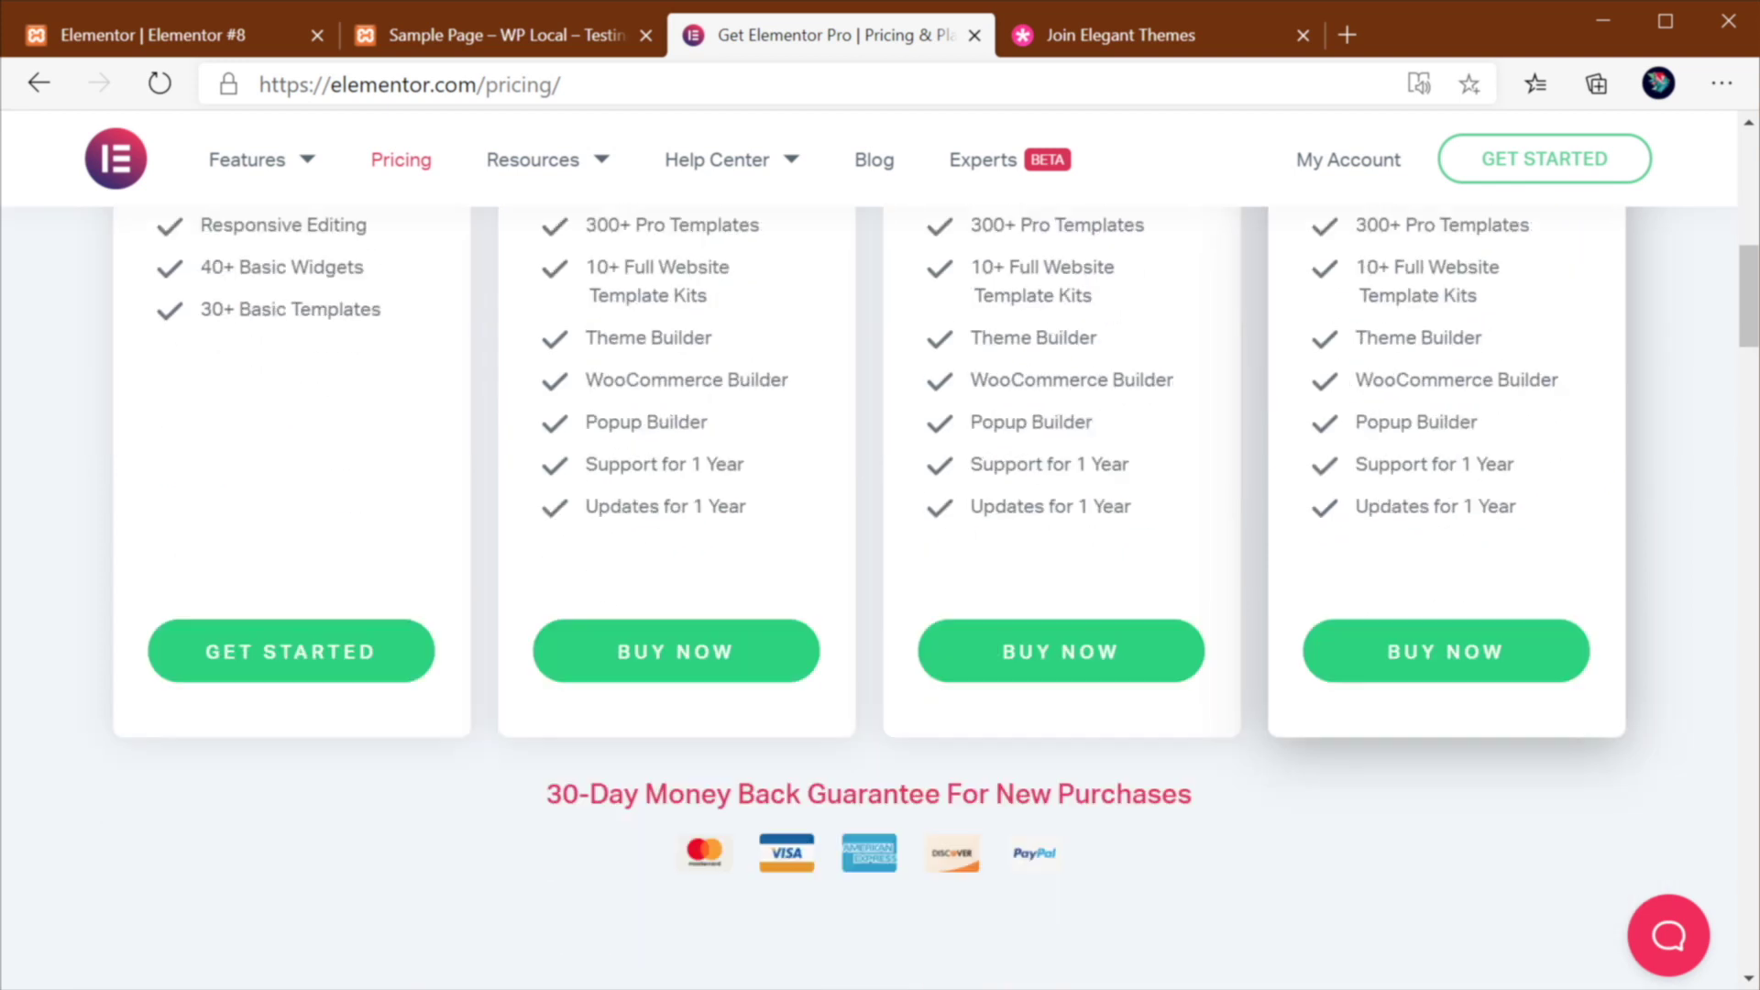
scroll(1419, 495, "down", 1)
scroll(1419, 495, "up", 5)
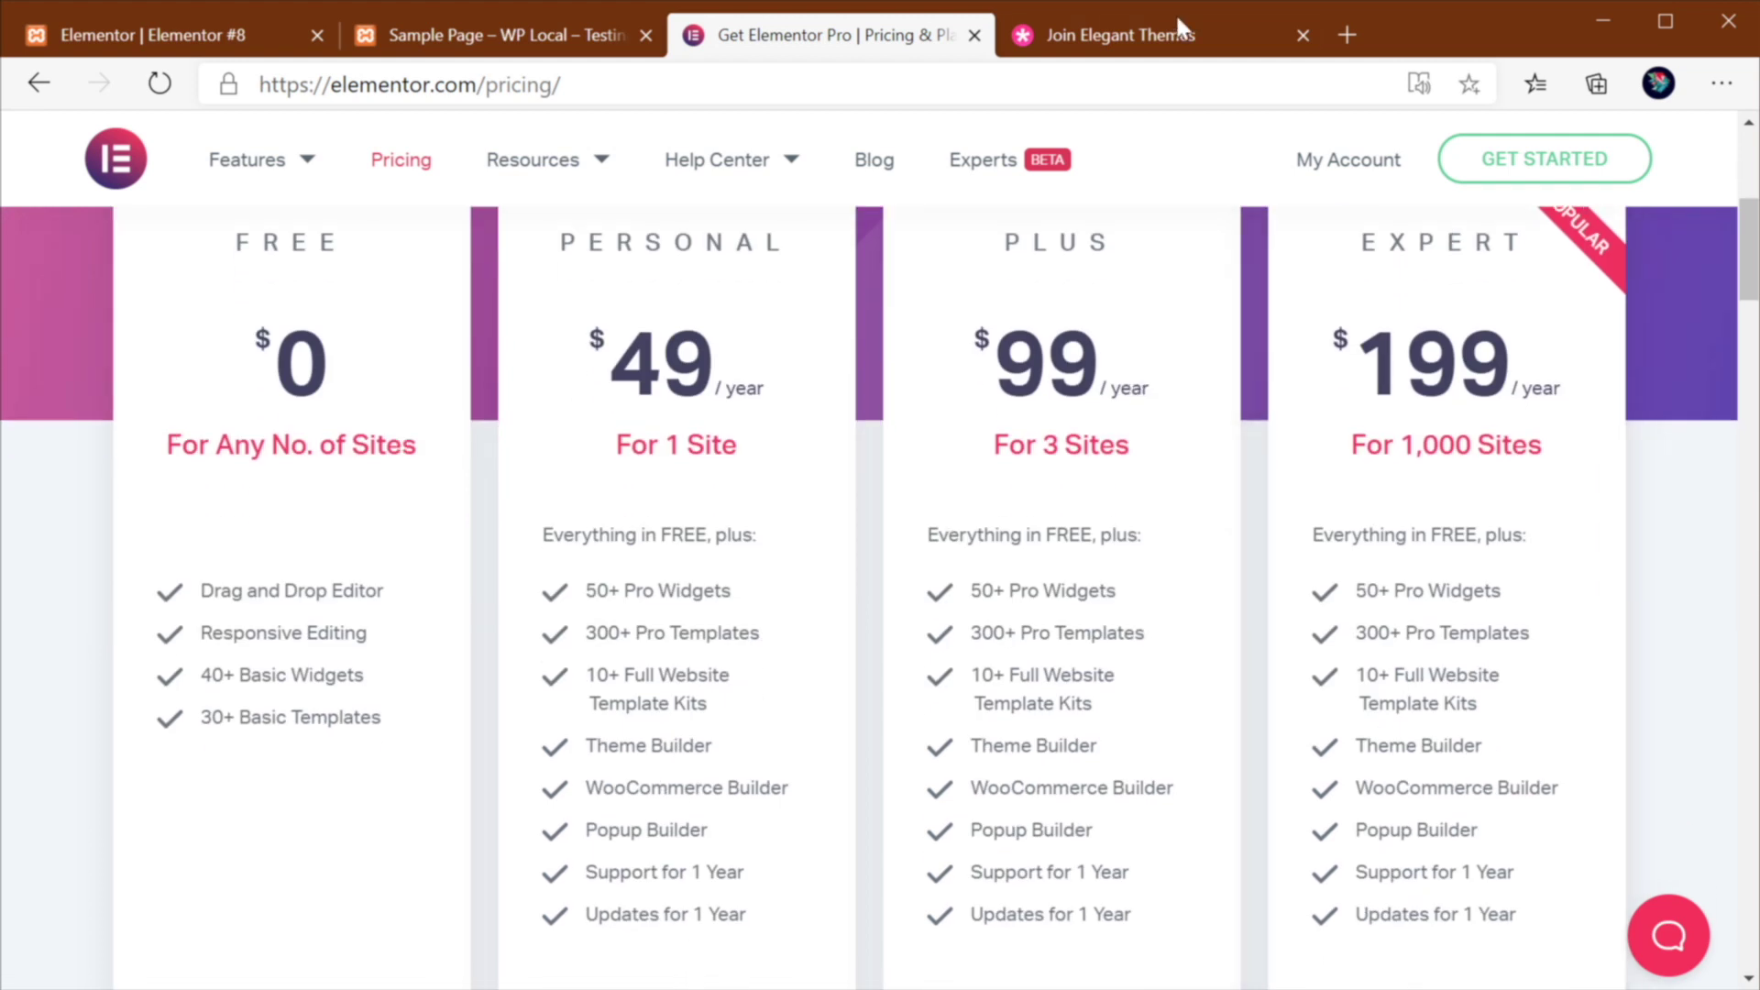
Step: Scroll the Join Elegant Themes cards for $89 yearly and $249 lifetime access, then return to Elementor pricing
left_click(1162, 37)
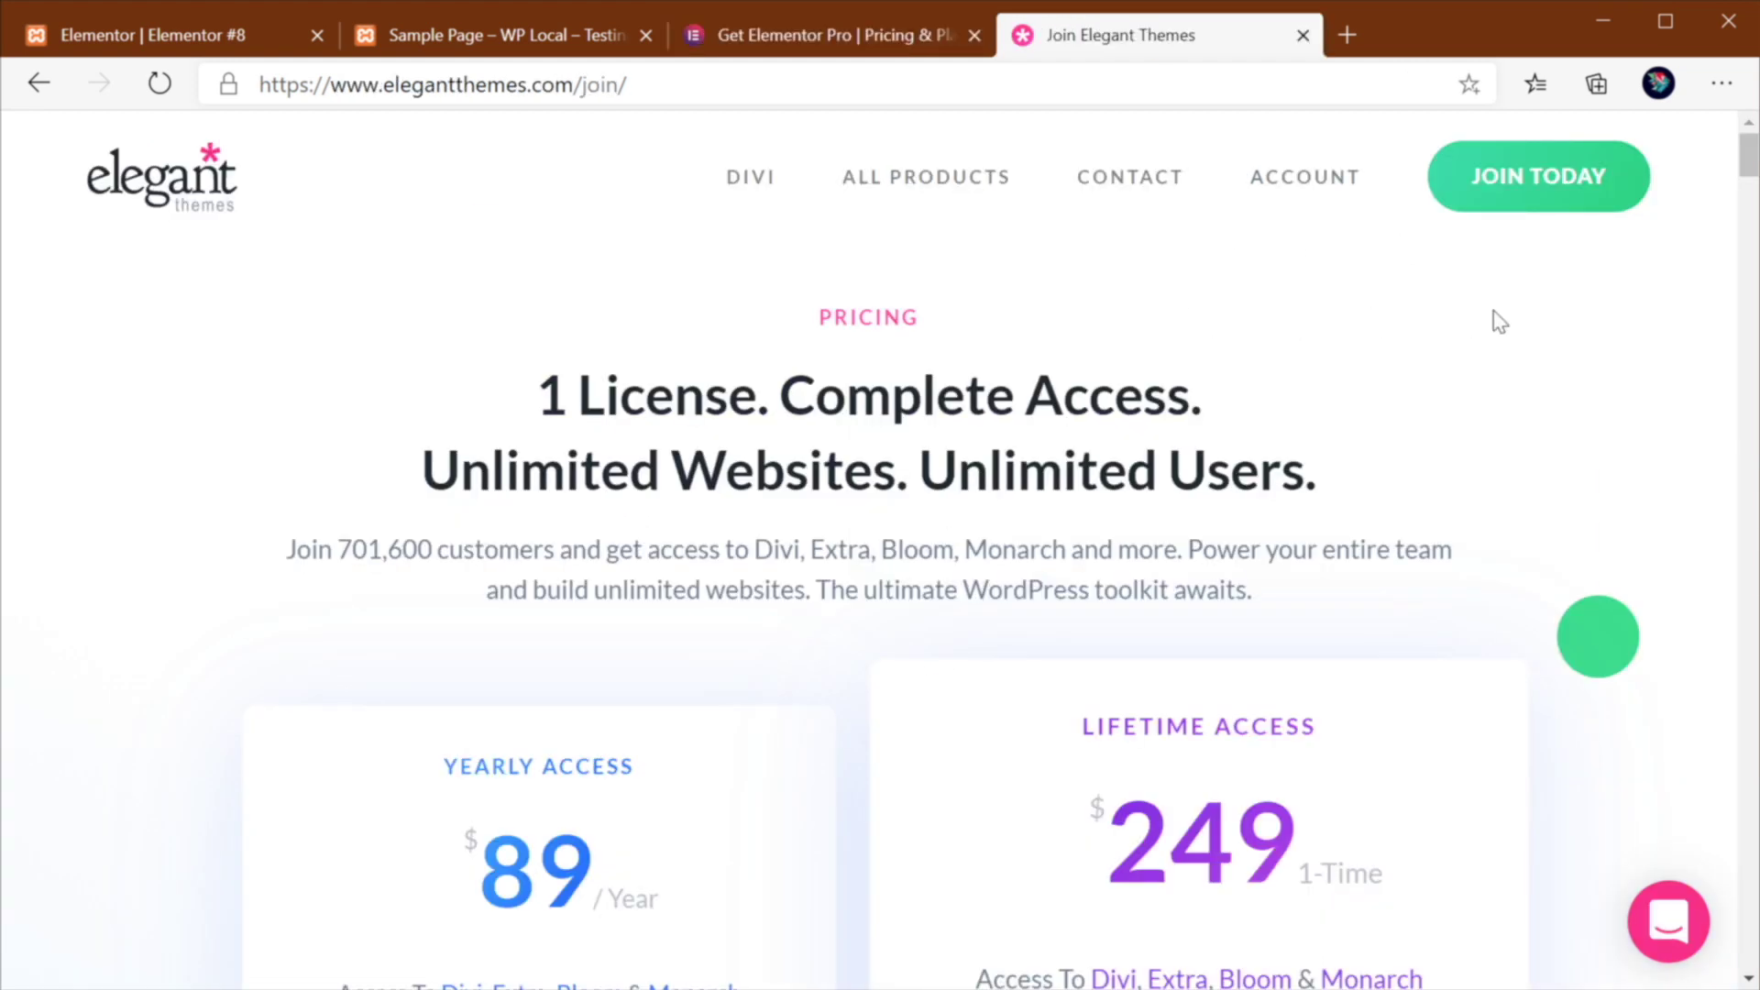
left_click_drag(1749, 156, 1751, 165)
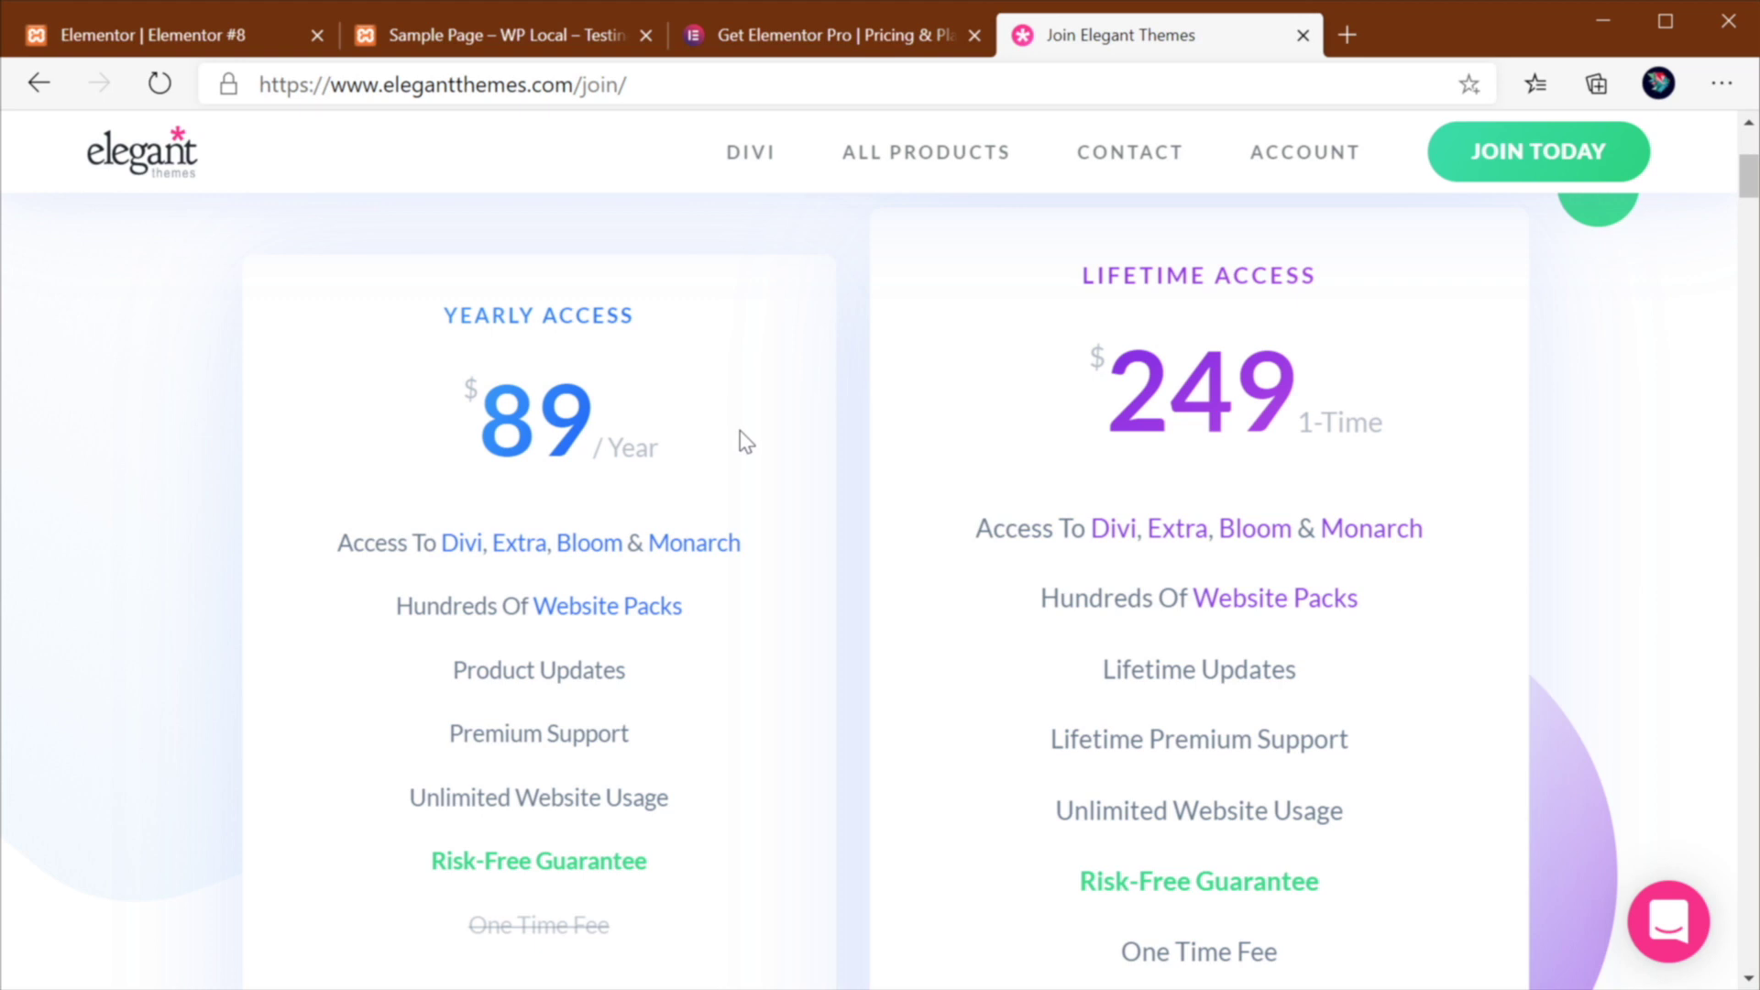
mouse_move(831, 852)
scroll(1444, 732, "down", 5)
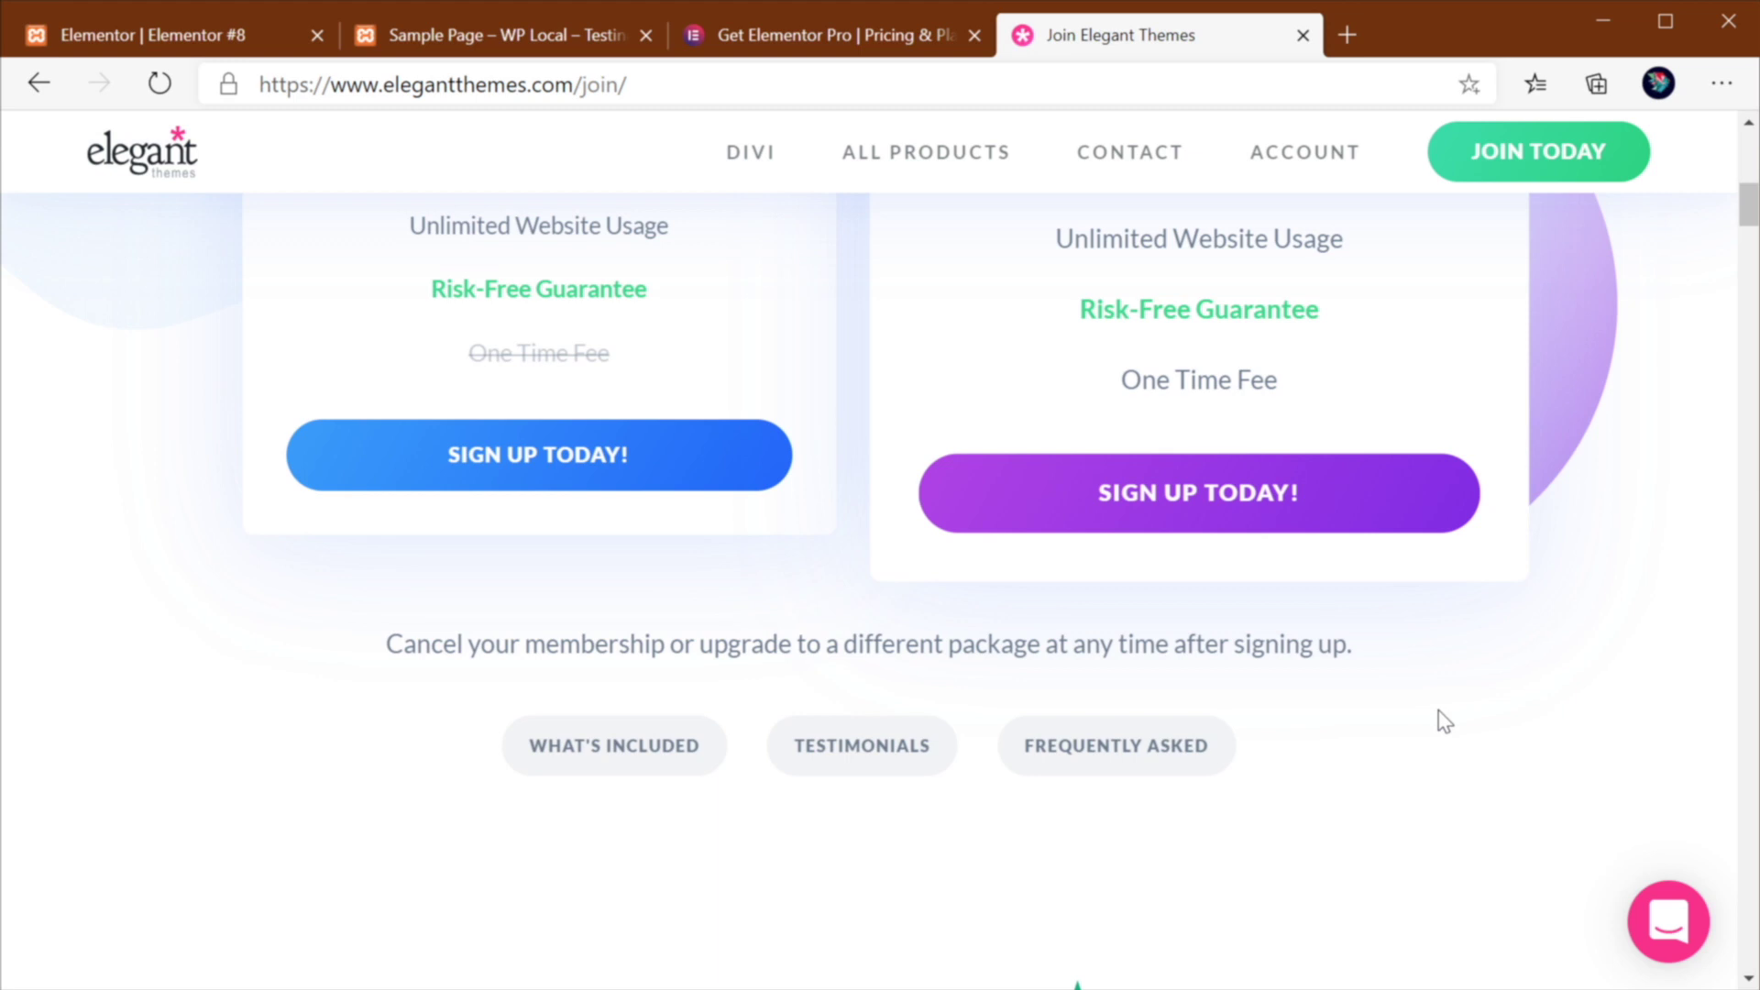
scroll(1560, 392, "up", 5)
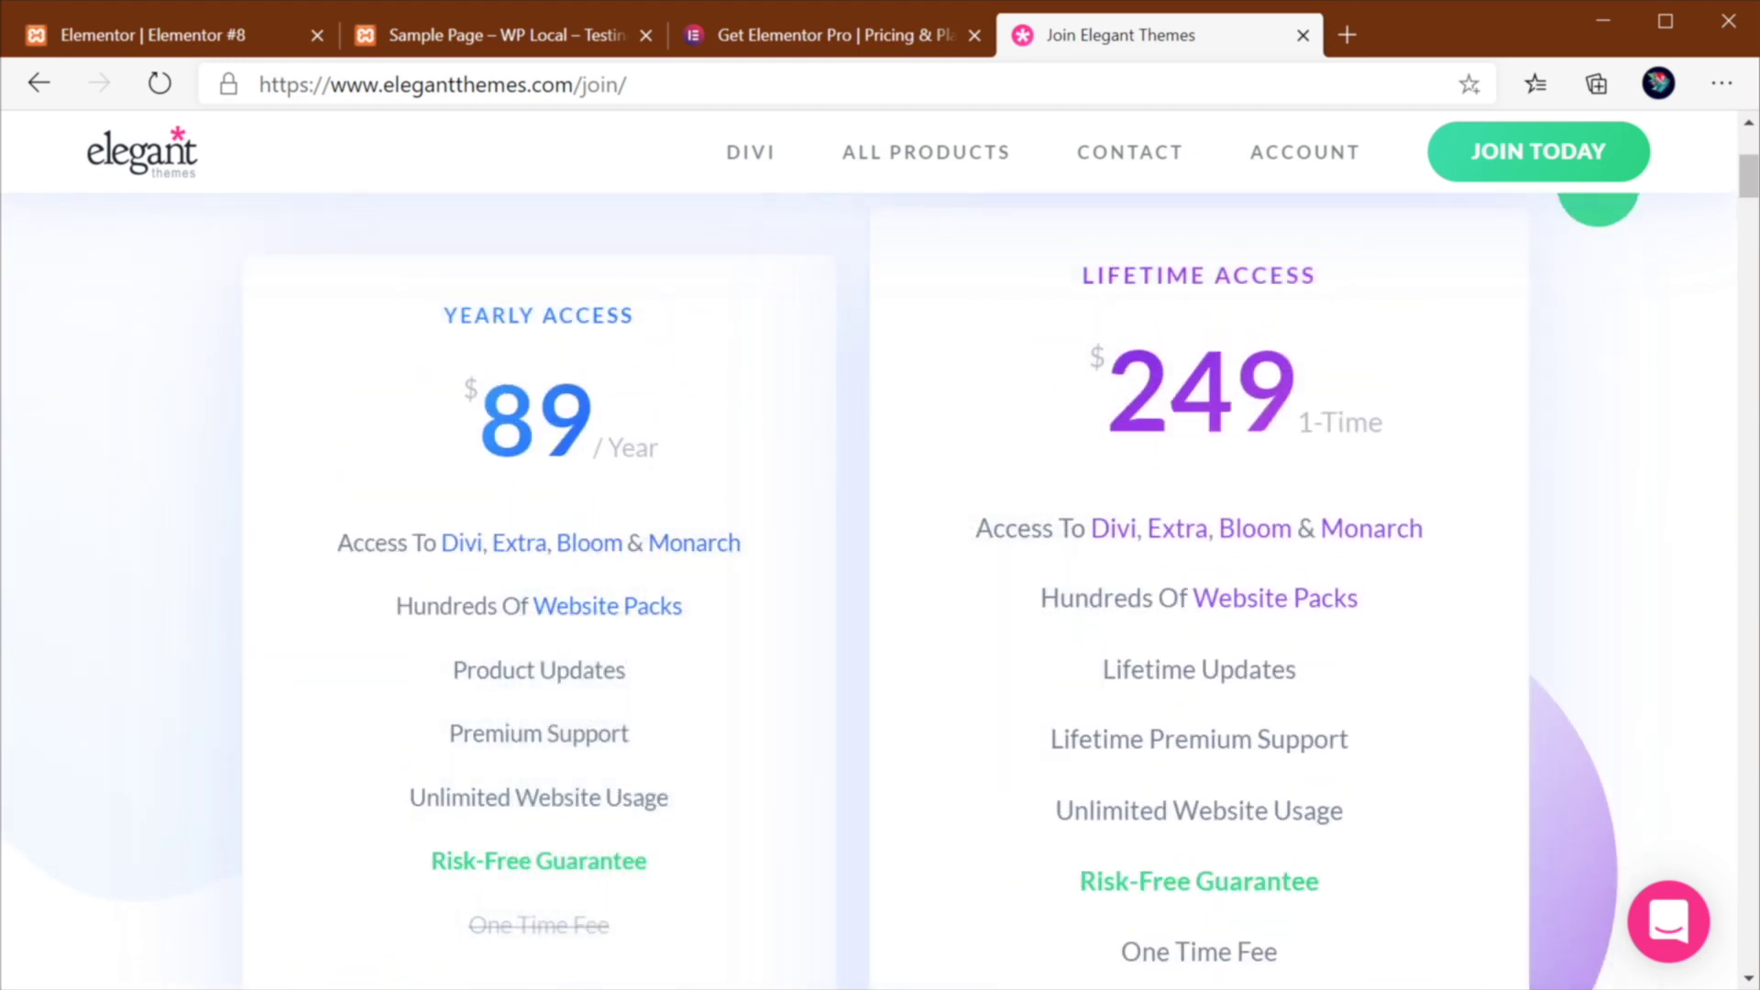
mouse_move(1220, 952)
left_click(894, 28)
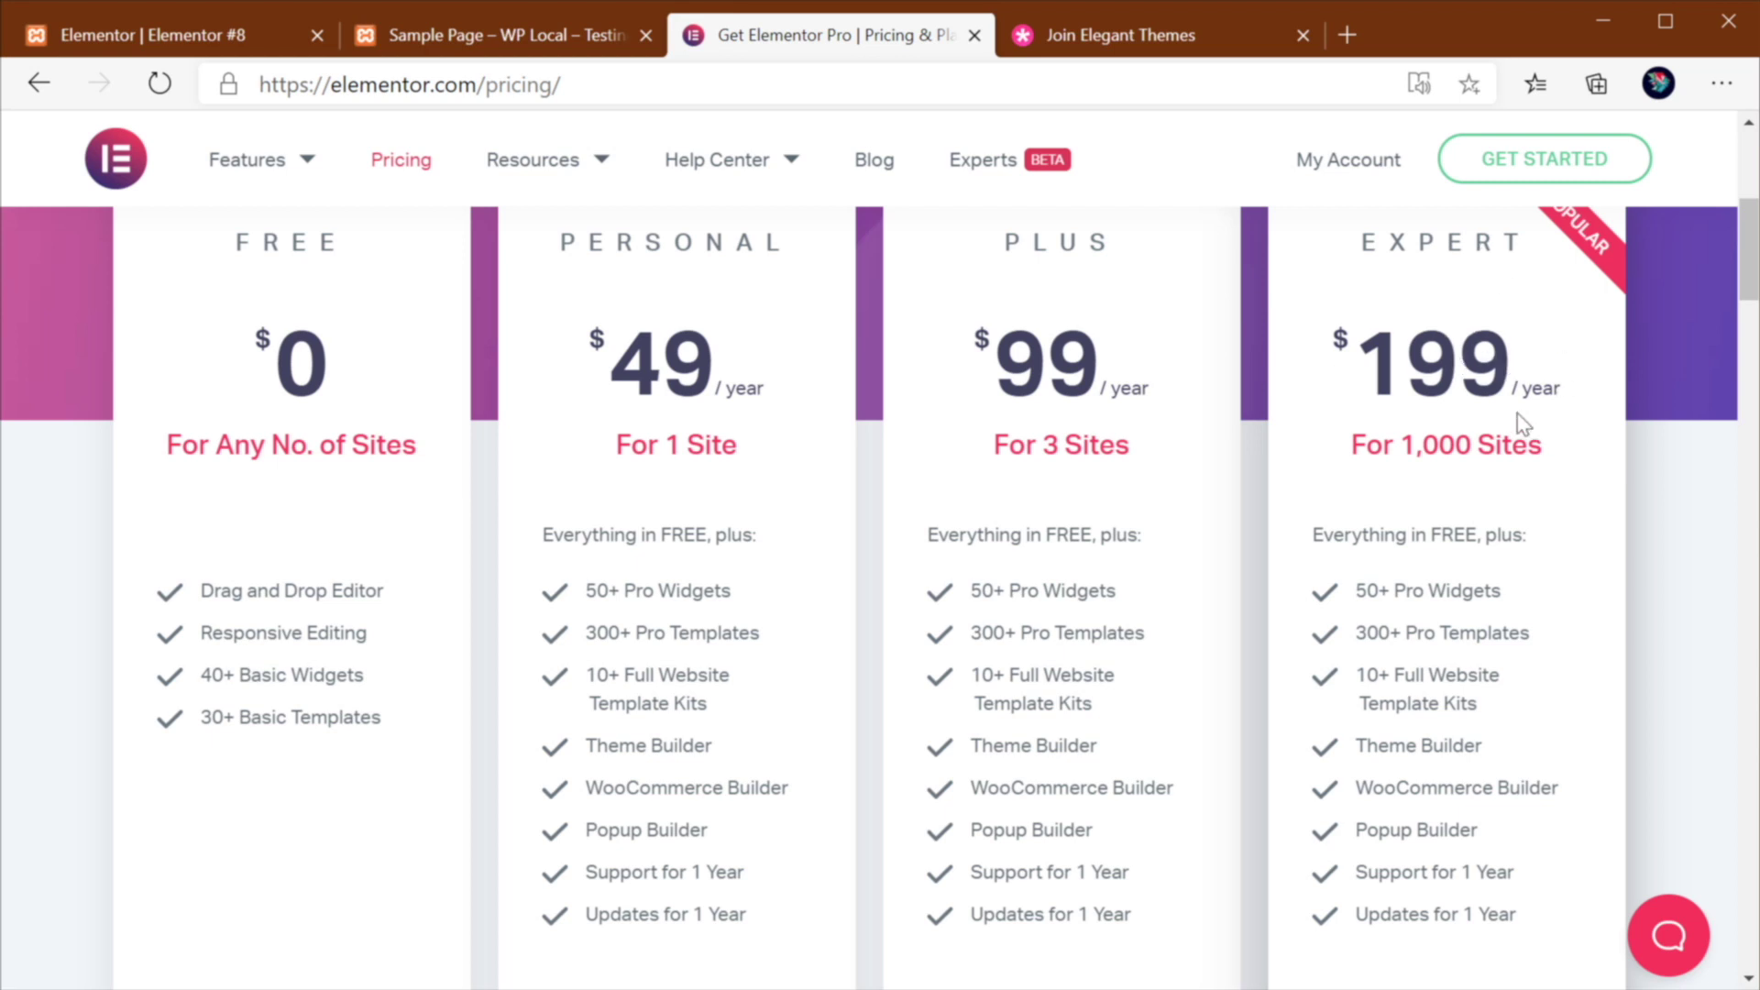
Step: Highlight the Elementor Expert plan's $199 price and features
left_click(1140, 36)
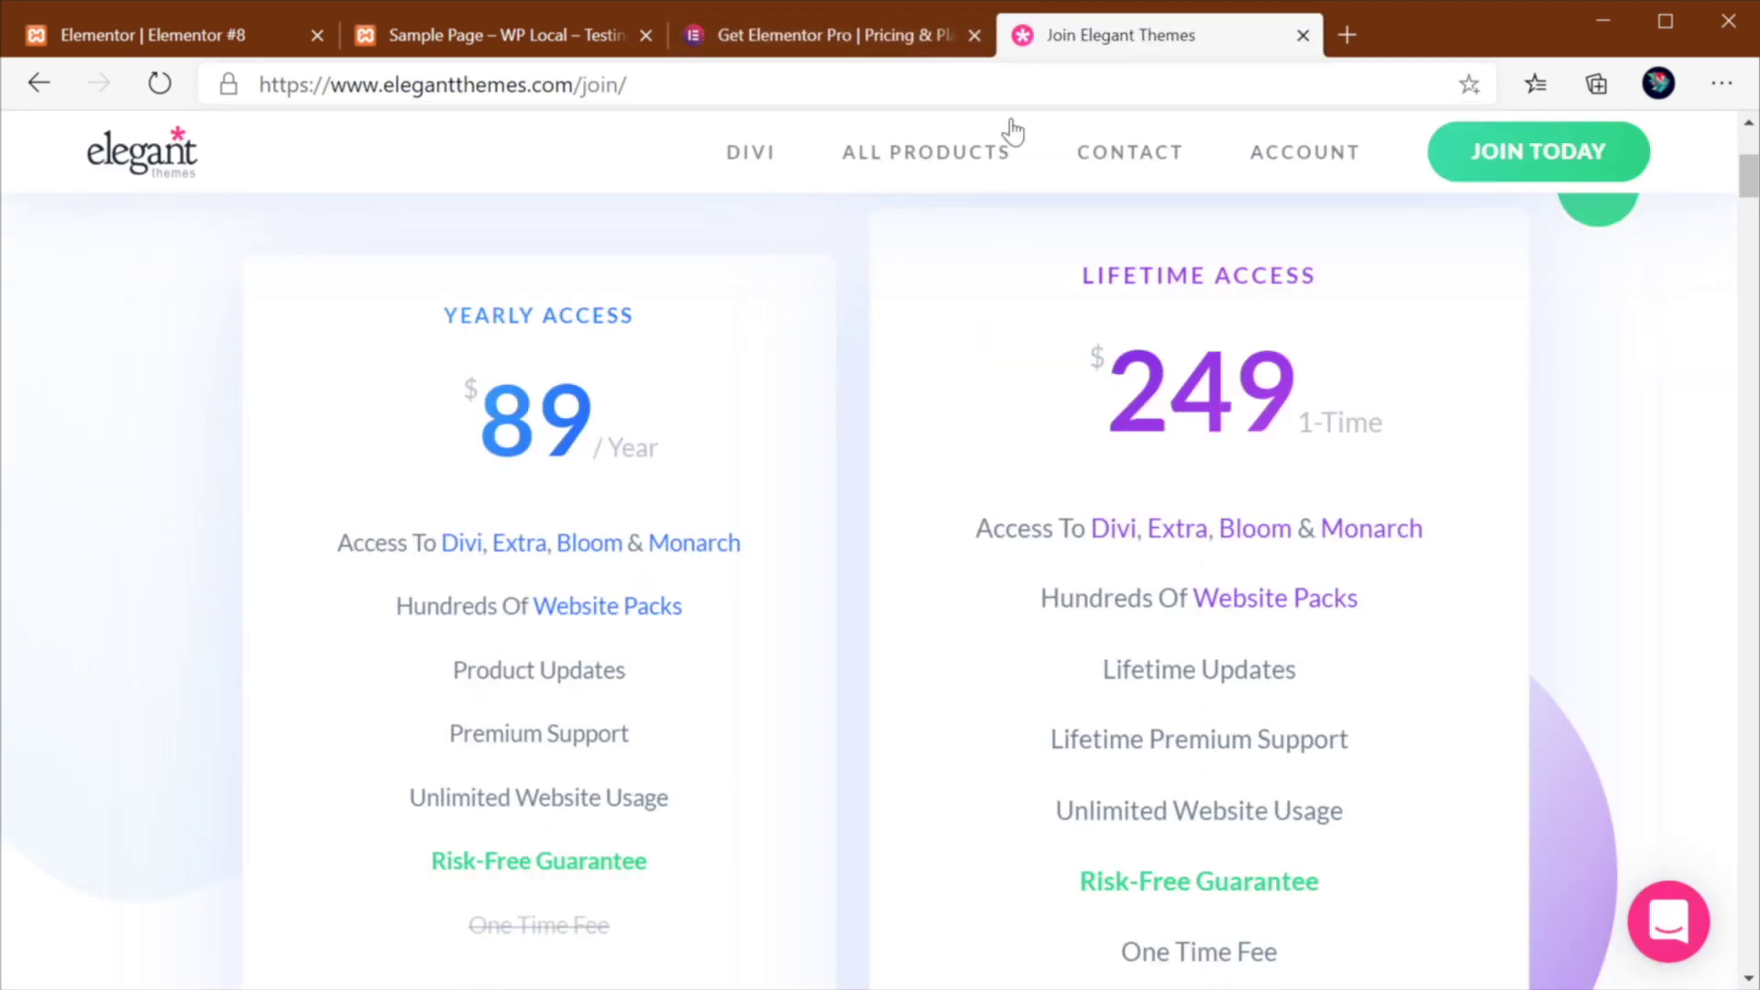
left_click(822, 37)
left_click_drag(1356, 363, 1552, 385)
left_click(1469, 379)
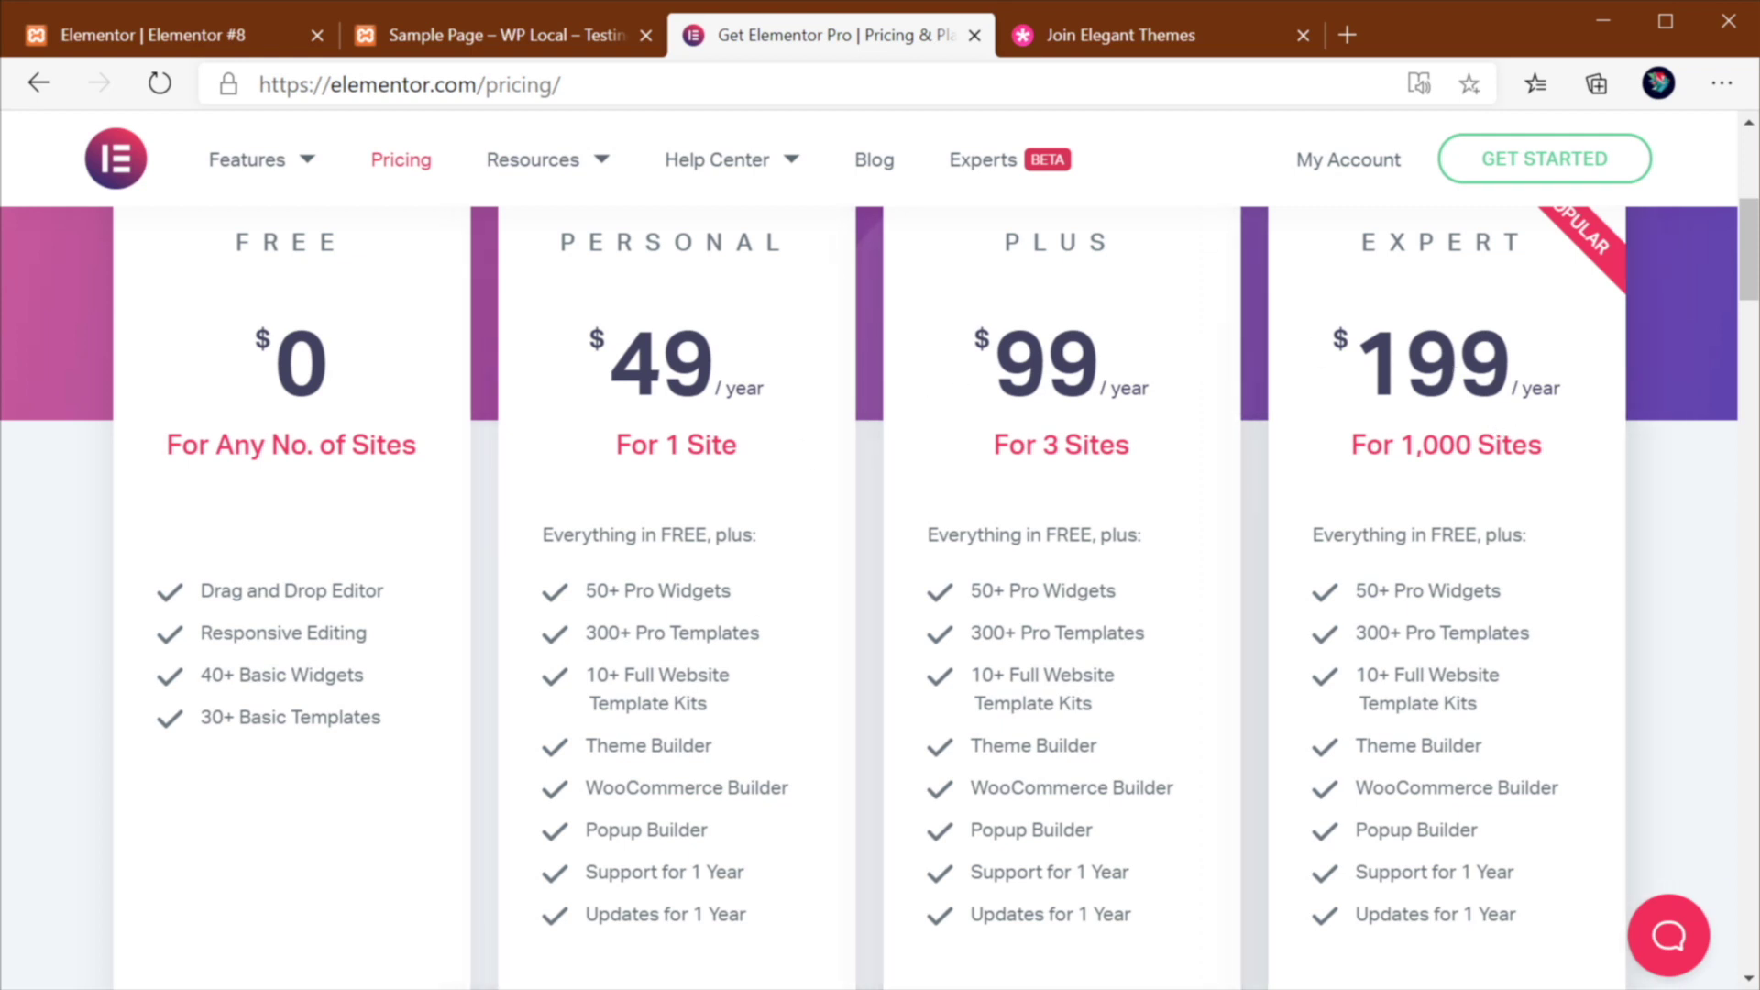
Step: Highlight Elegant Themes' $89 Yearly Access price and its features, ending on the Elegant Themes page
left_click(1150, 35)
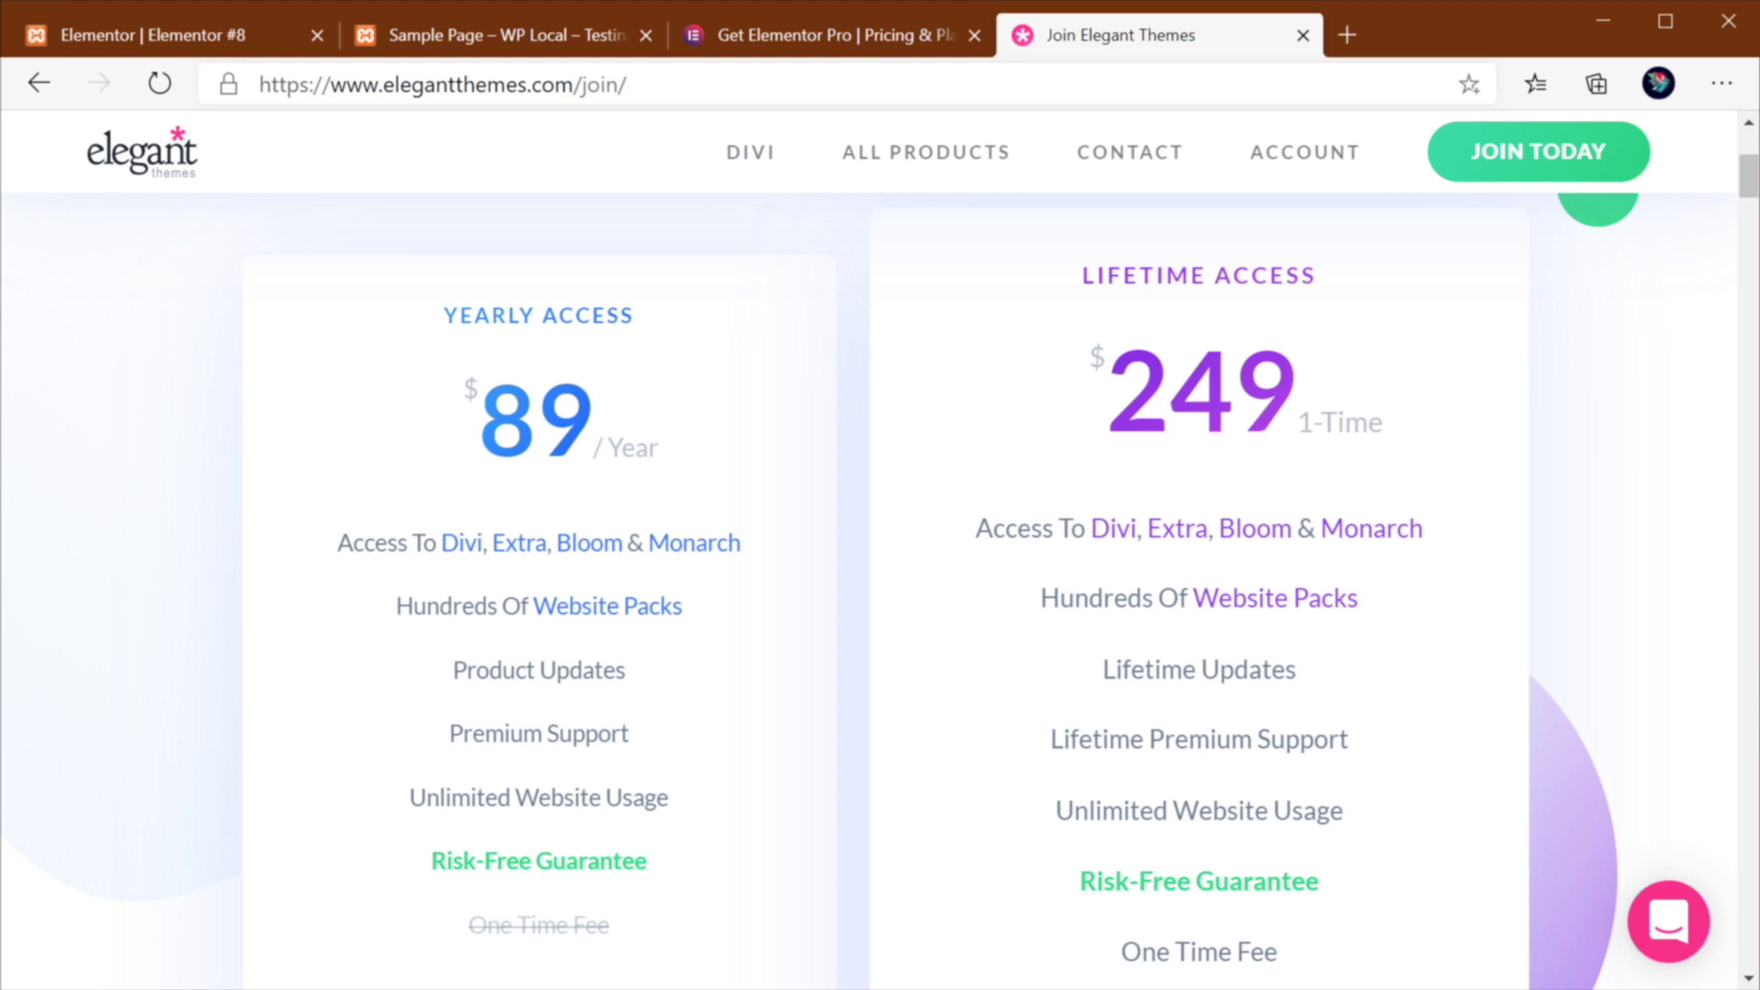
left_click_drag(478, 418, 594, 417)
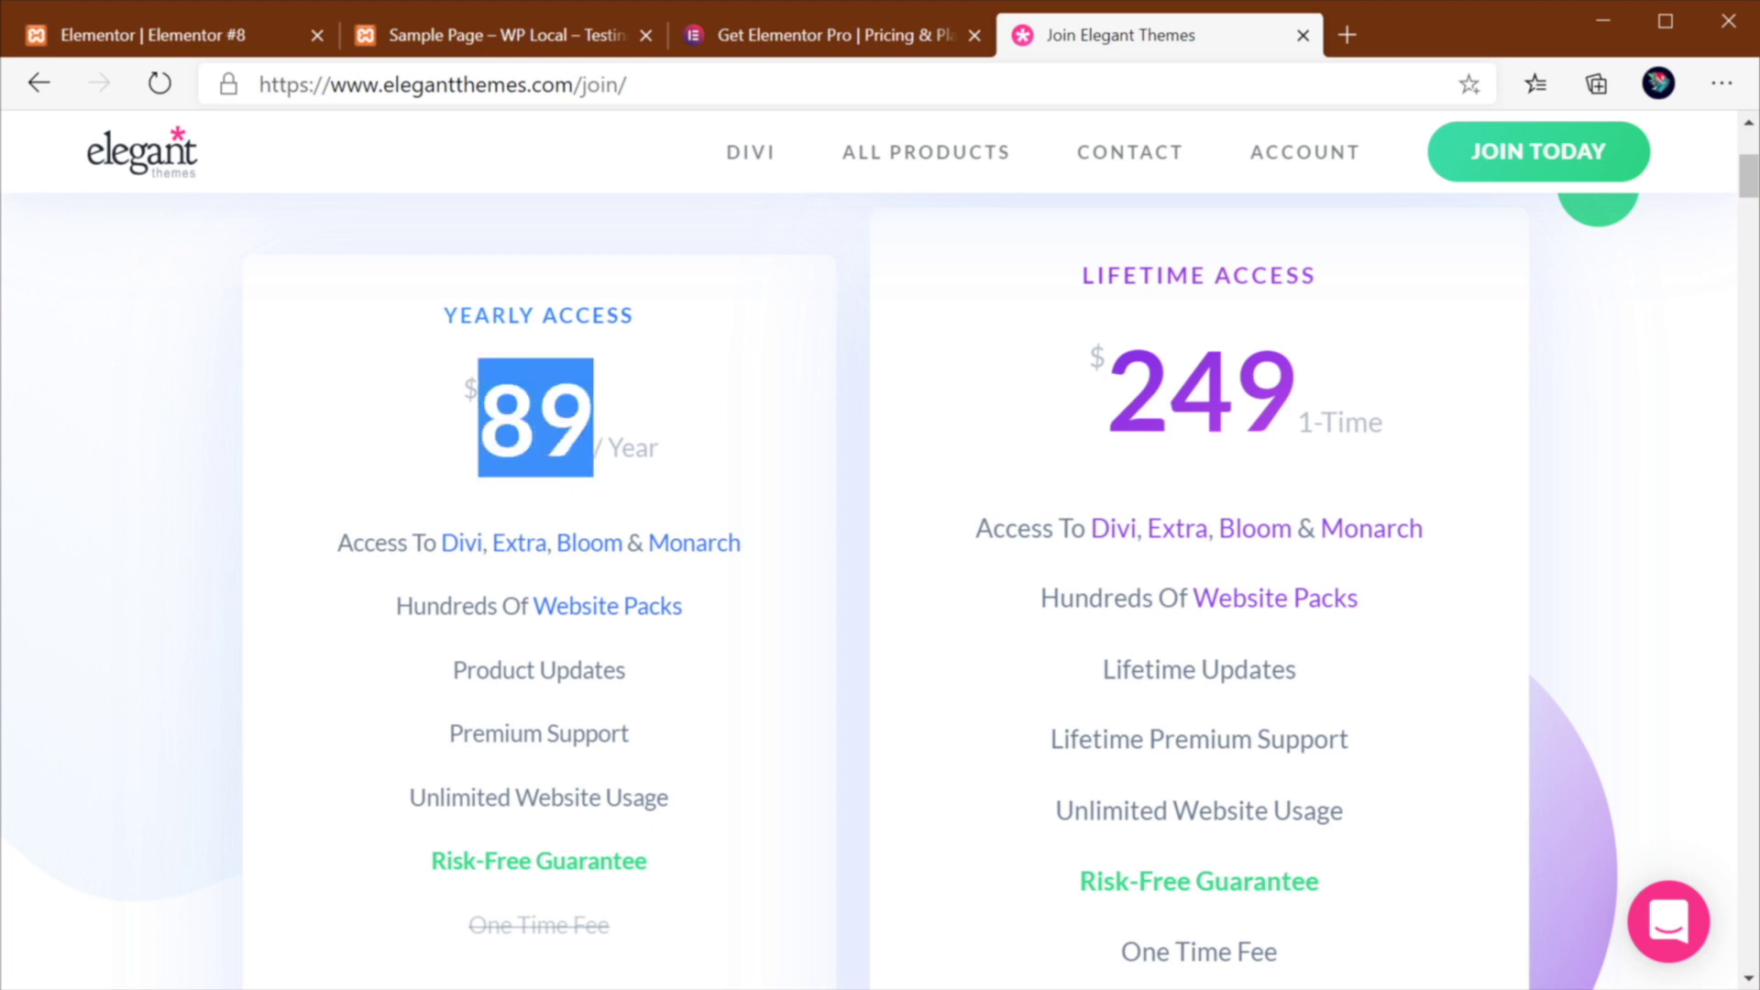
left_click(678, 460)
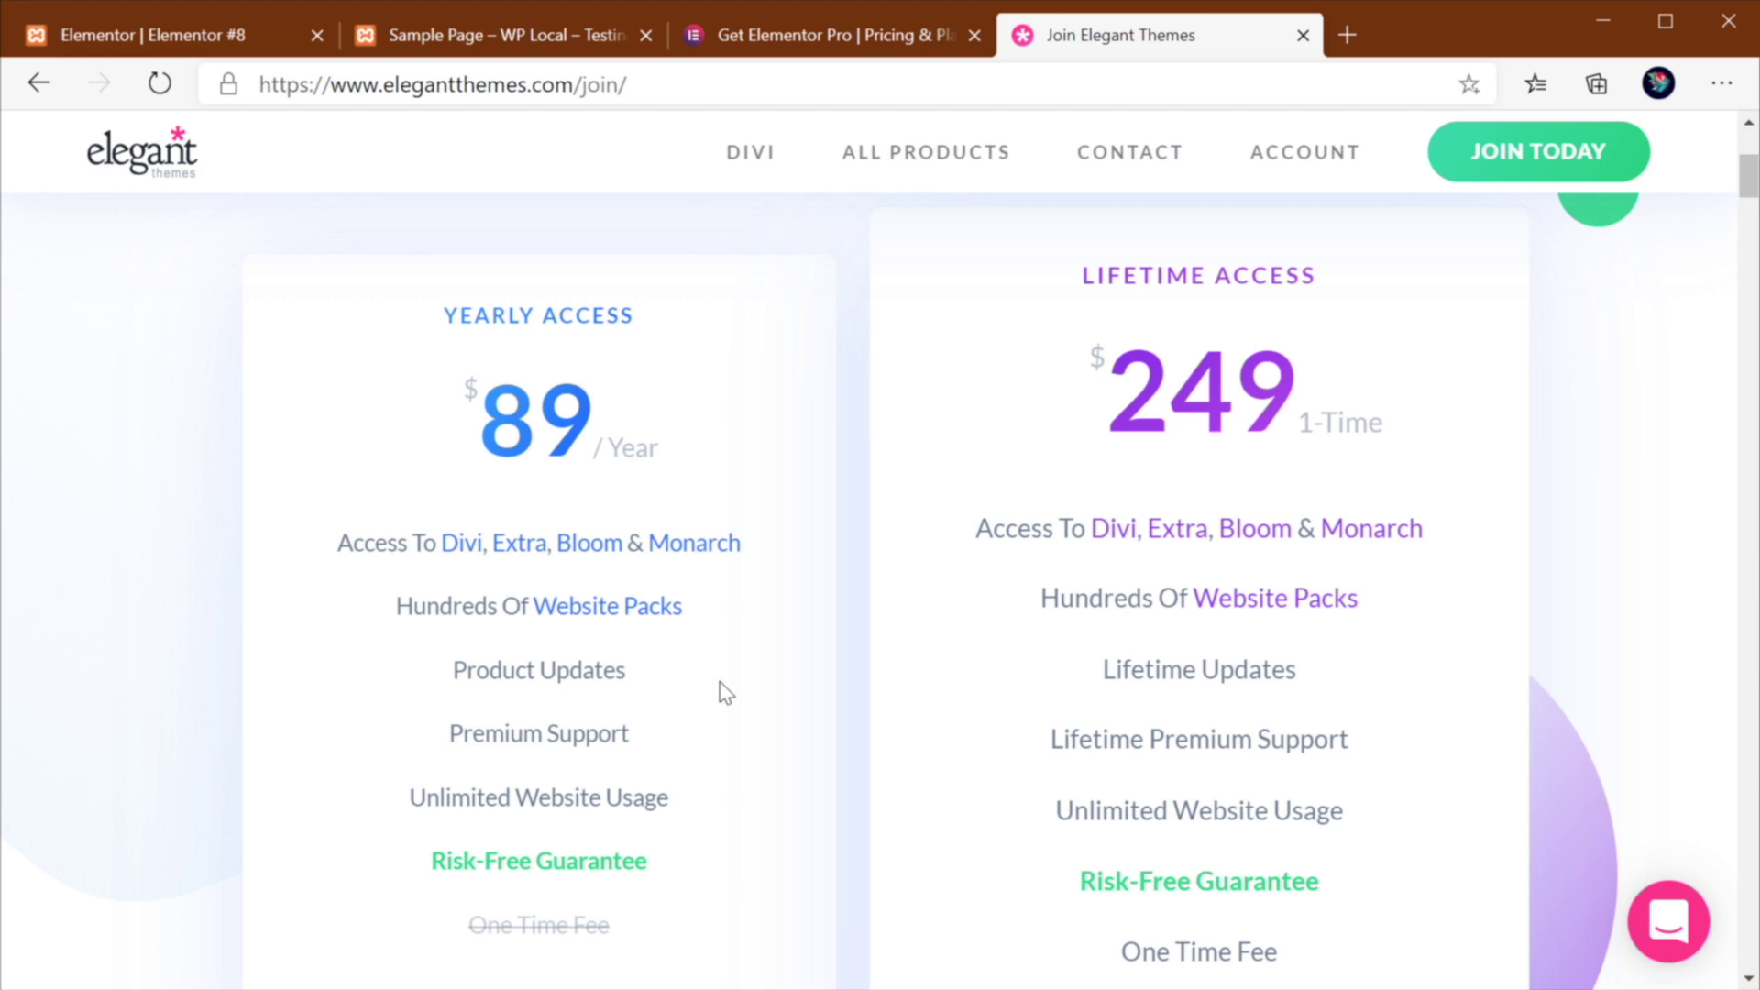
mouse_move(673, 646)
mouse_move(683, 796)
left_click(761, 37)
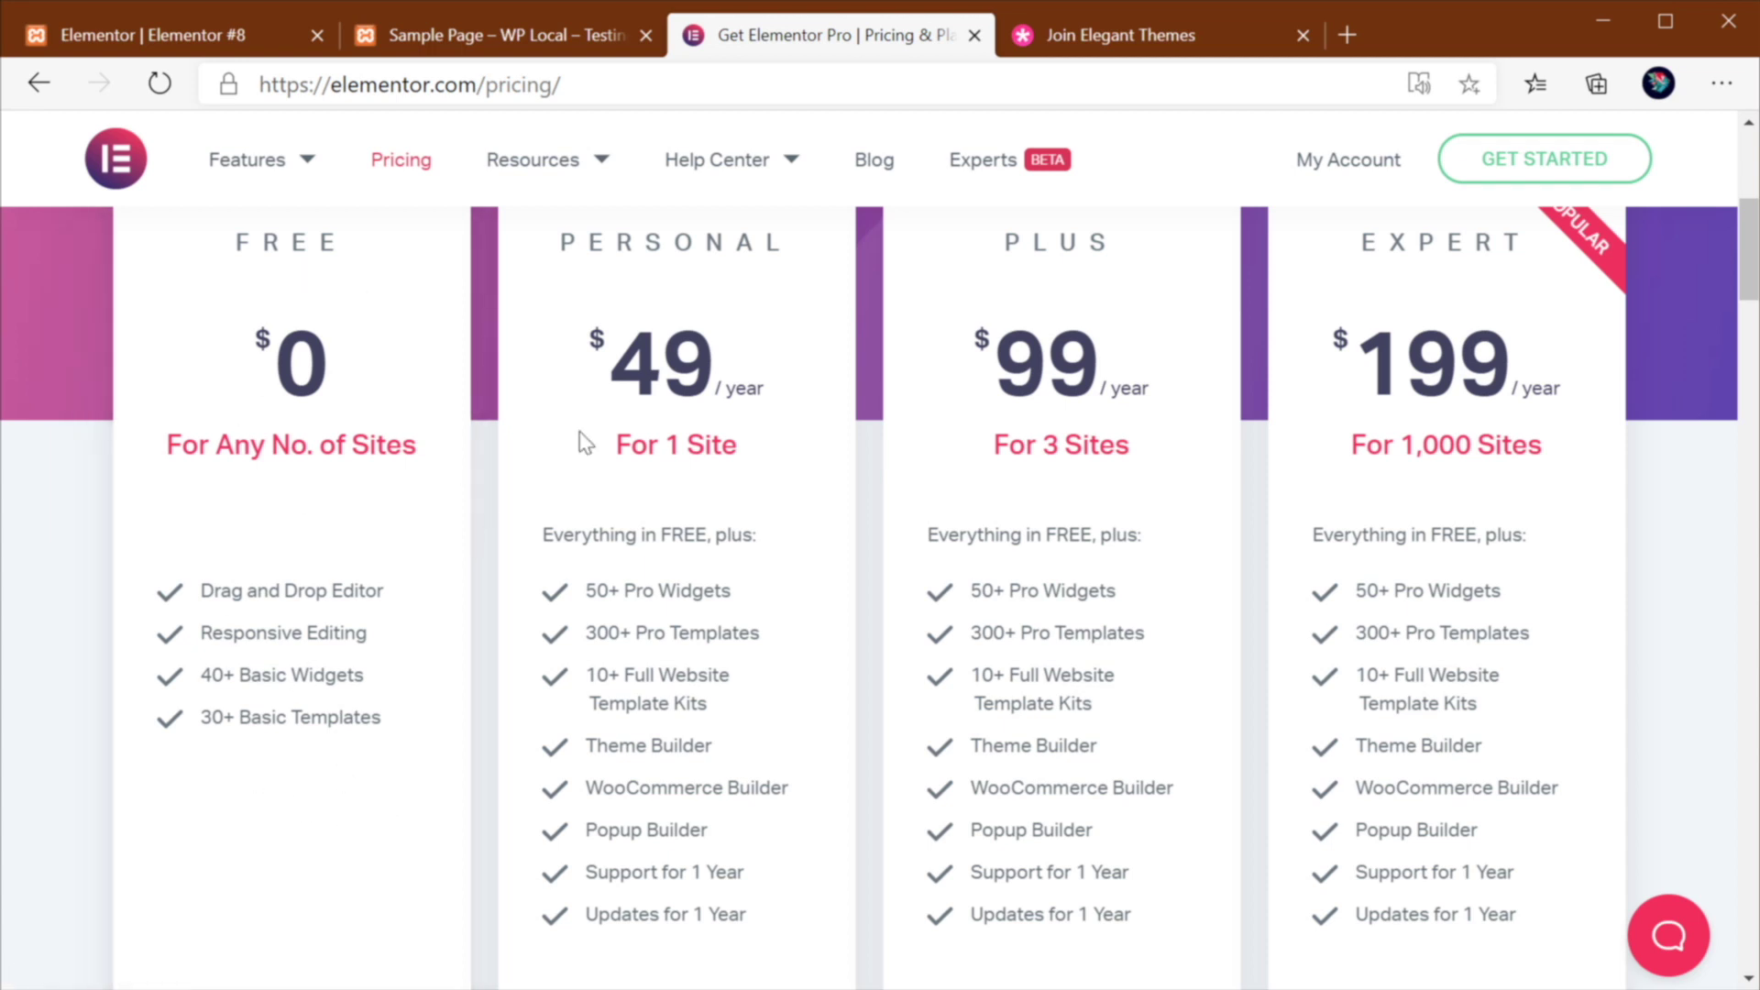
left_click(1119, 35)
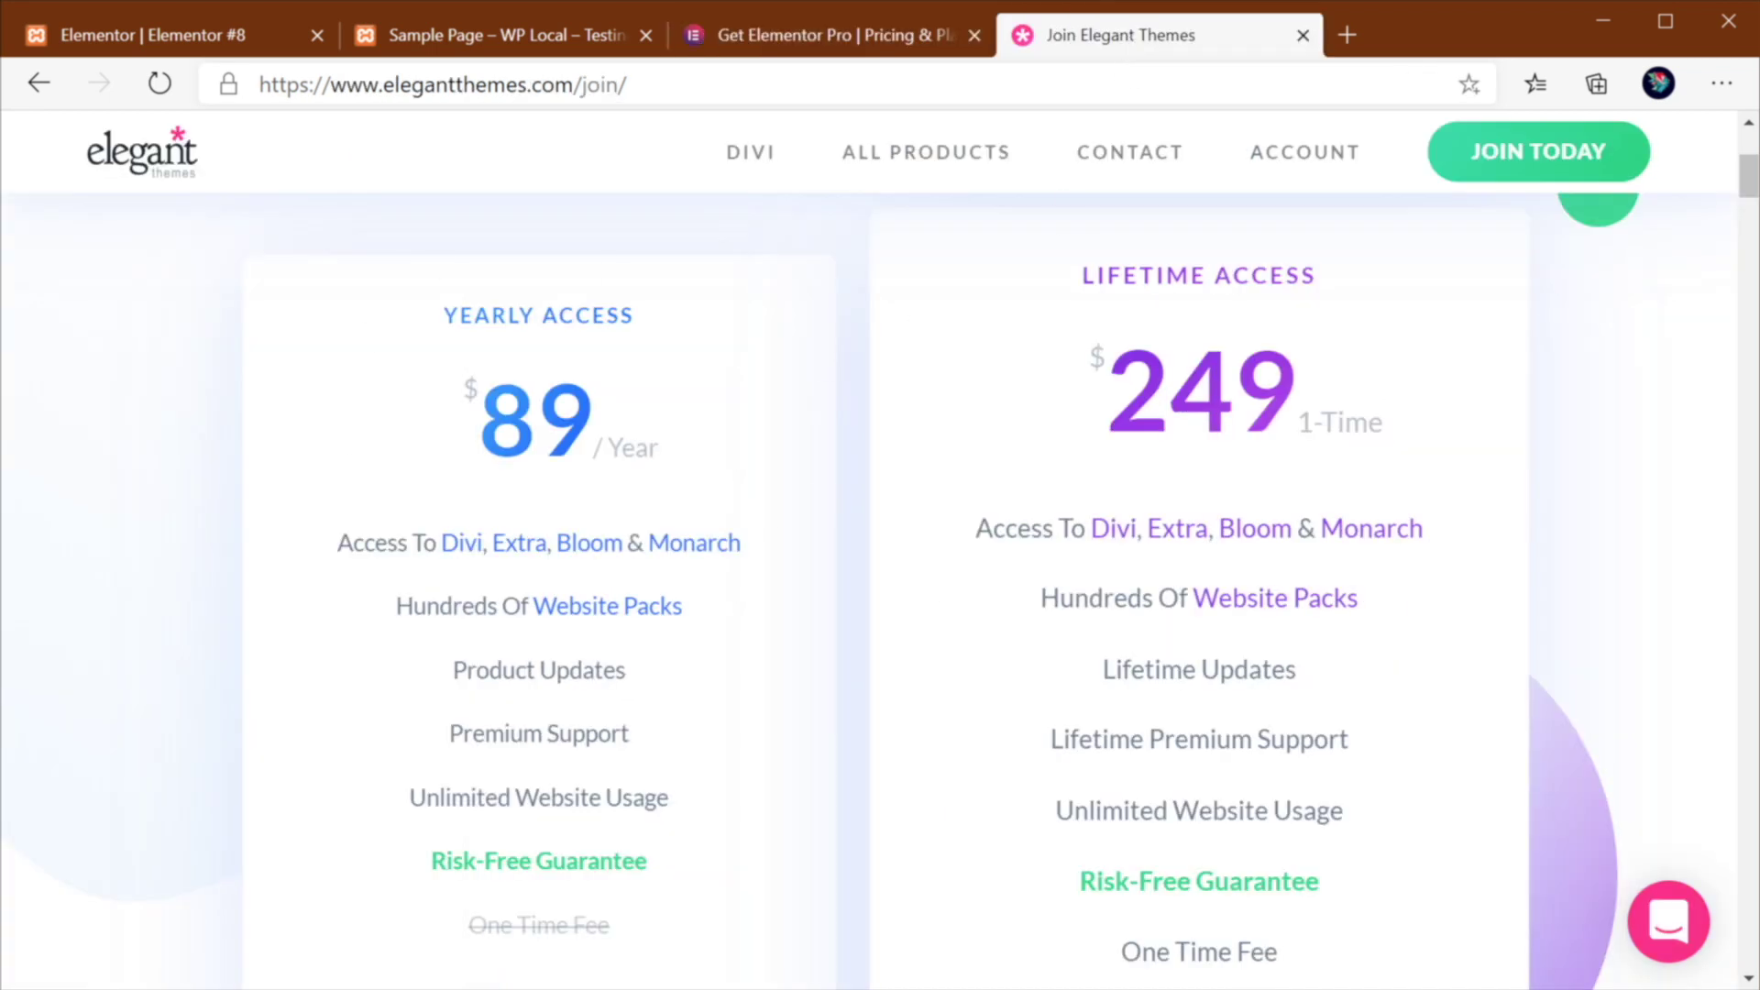